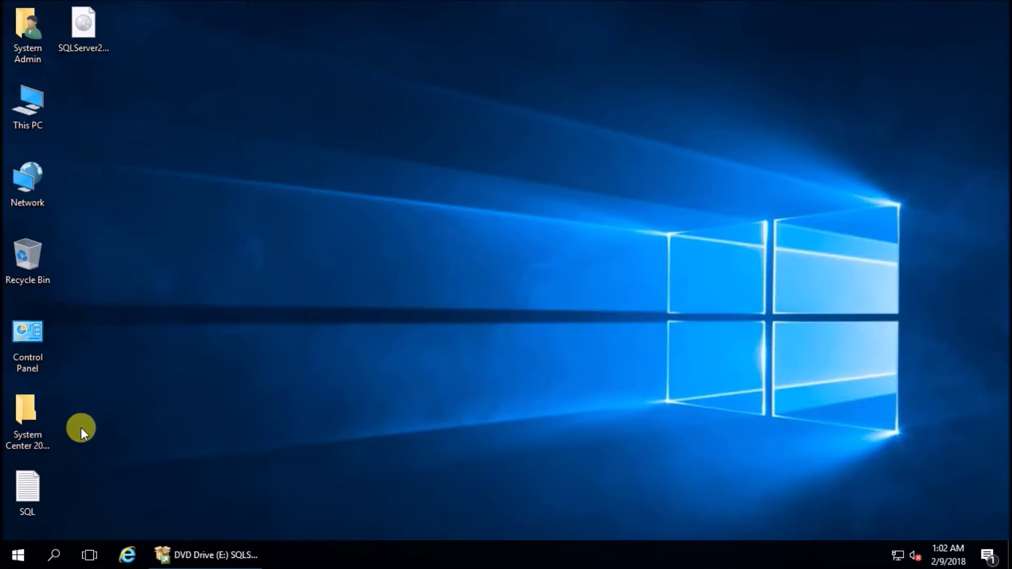
# Run setup.exe from the mounted SQL Server 2012 media and approve the UAC prompt
pyautogui.doubleClick(89, 35)
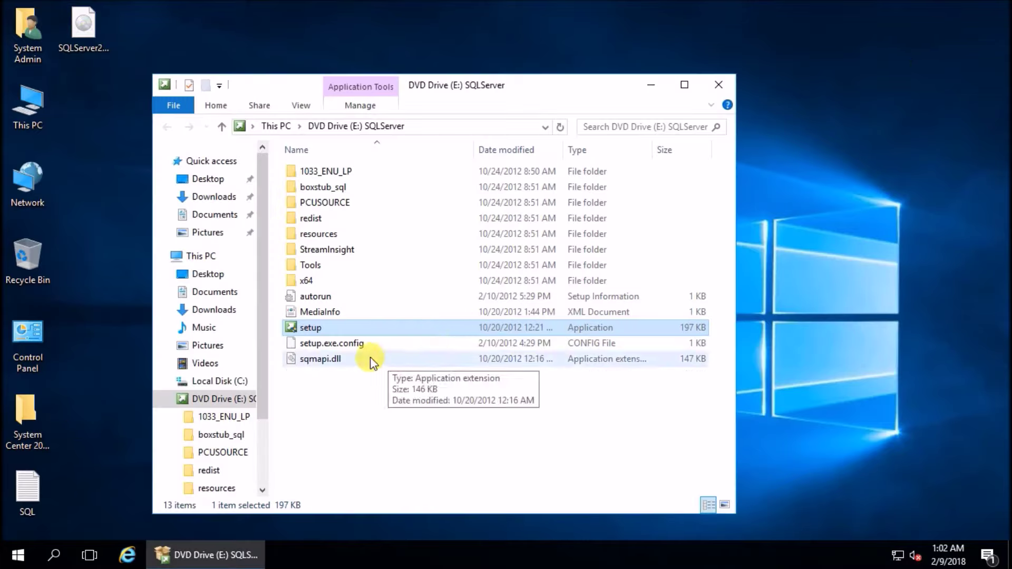
pyautogui.doubleClick(325, 327)
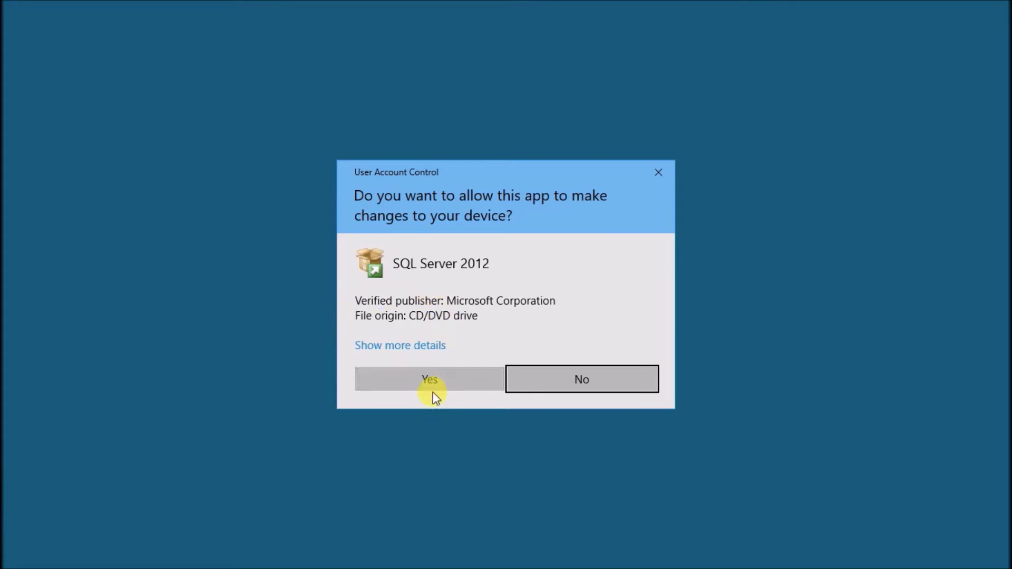
pyautogui.click(433, 389)
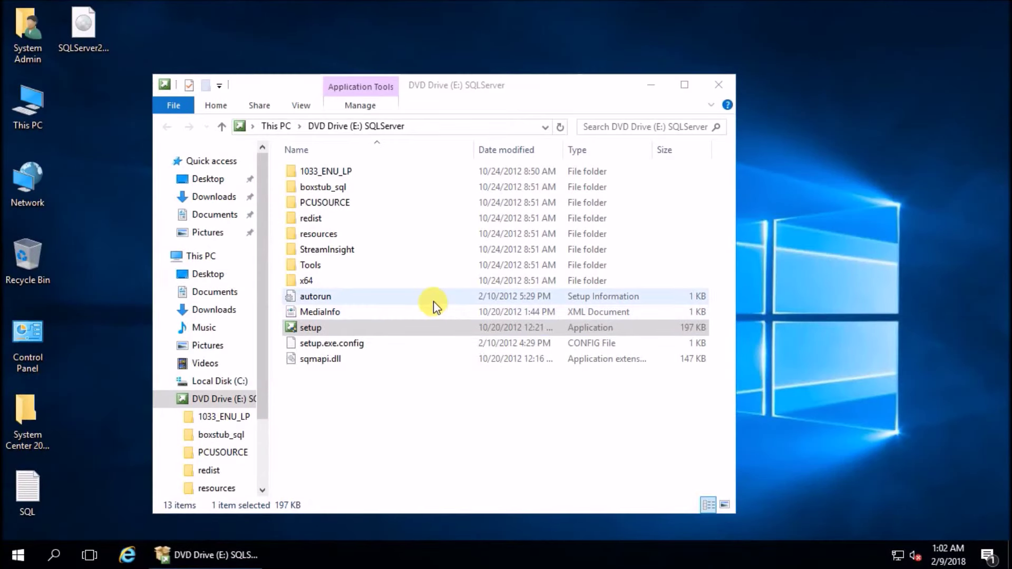
# Under Installation, choose 'New SQL Server stand-alone installation or add features'
pyautogui.moveTo(527, 90); pyautogui.dragTo(611, 77)
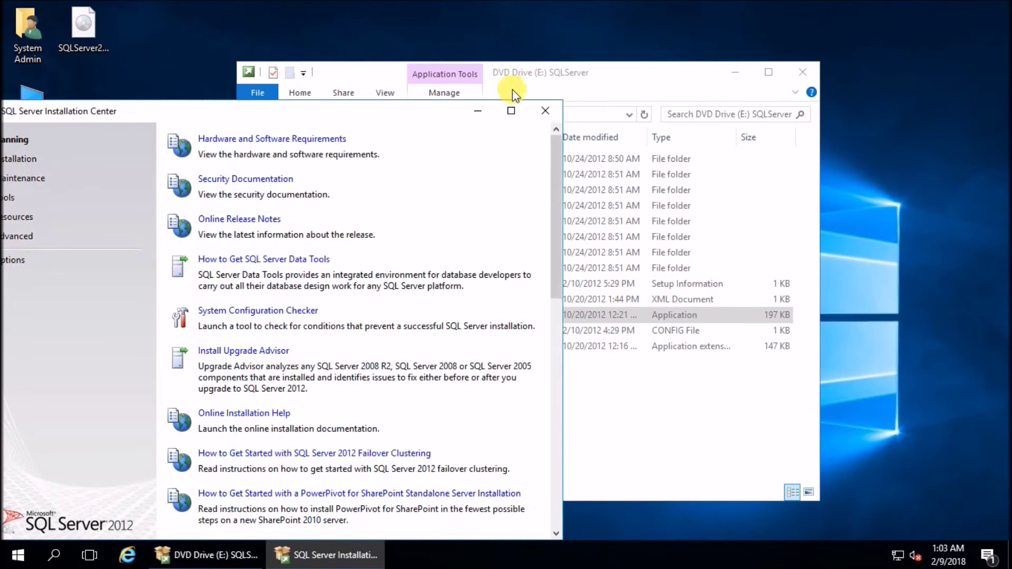
pyautogui.moveTo(422, 112); pyautogui.dragTo(832, 59)
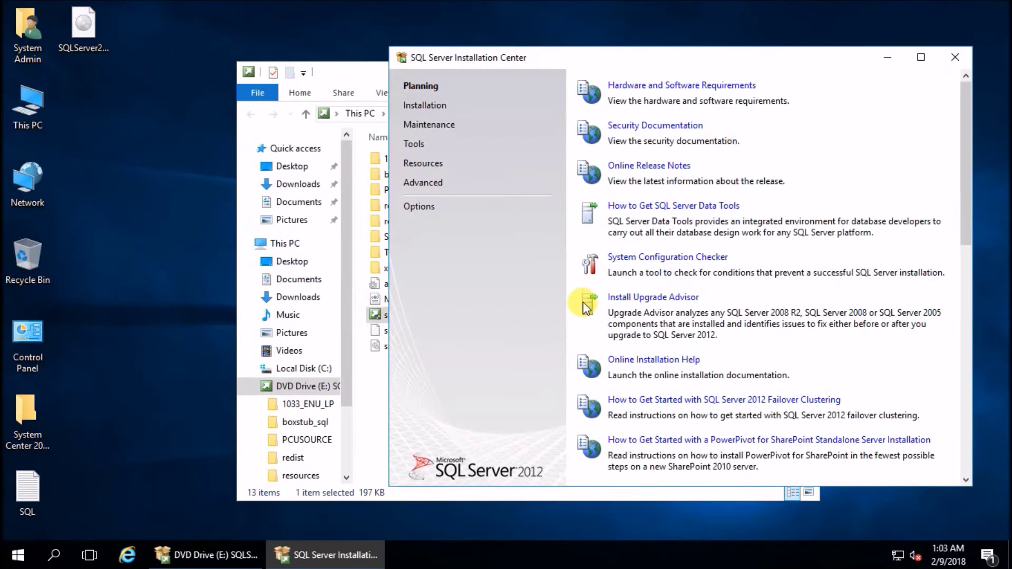
pyautogui.click(441, 106)
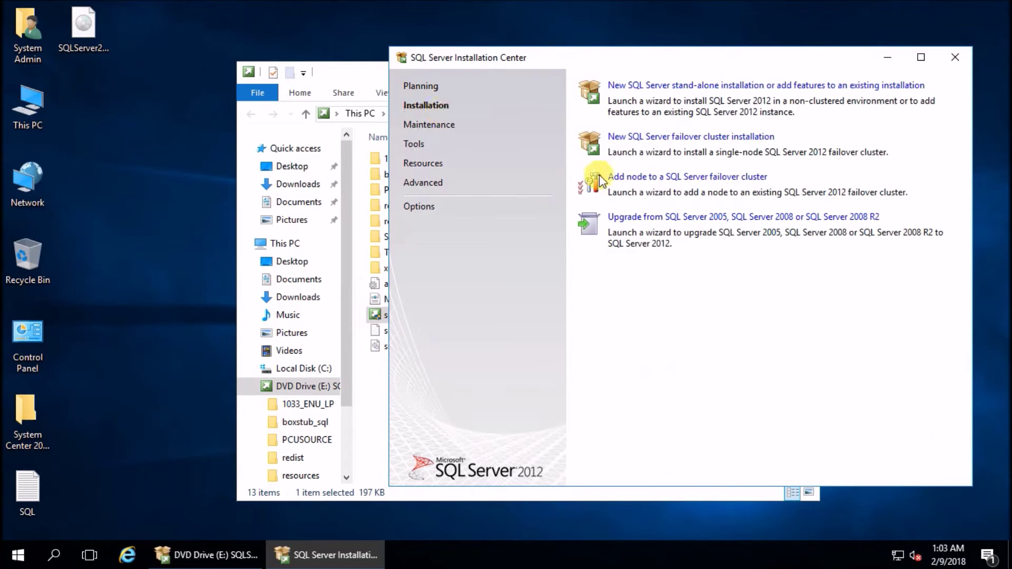
pyautogui.click(701, 91)
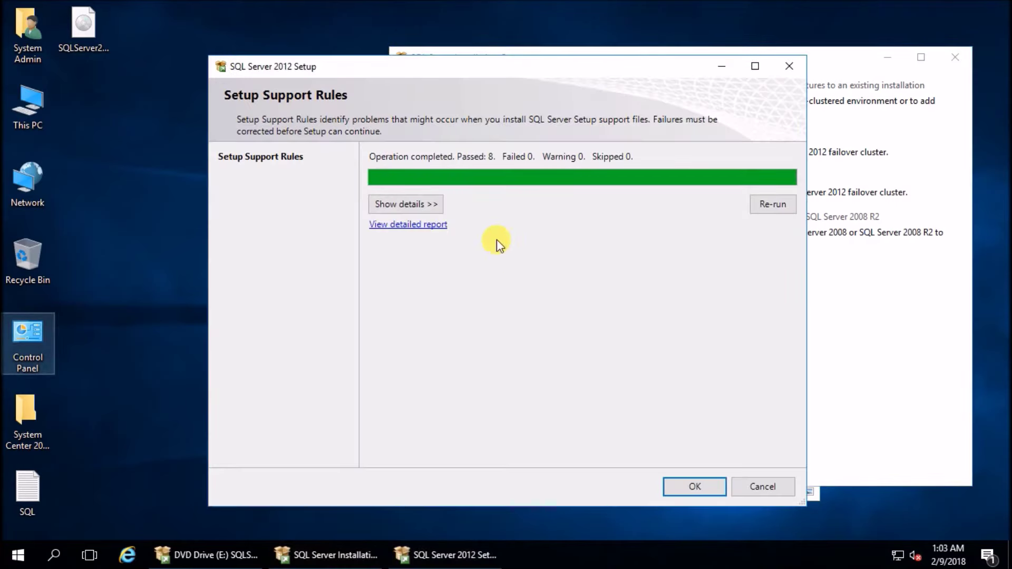
# Confirm the Setup Support Rules (8 passed) and accept the license terms
pyautogui.click(419, 206)
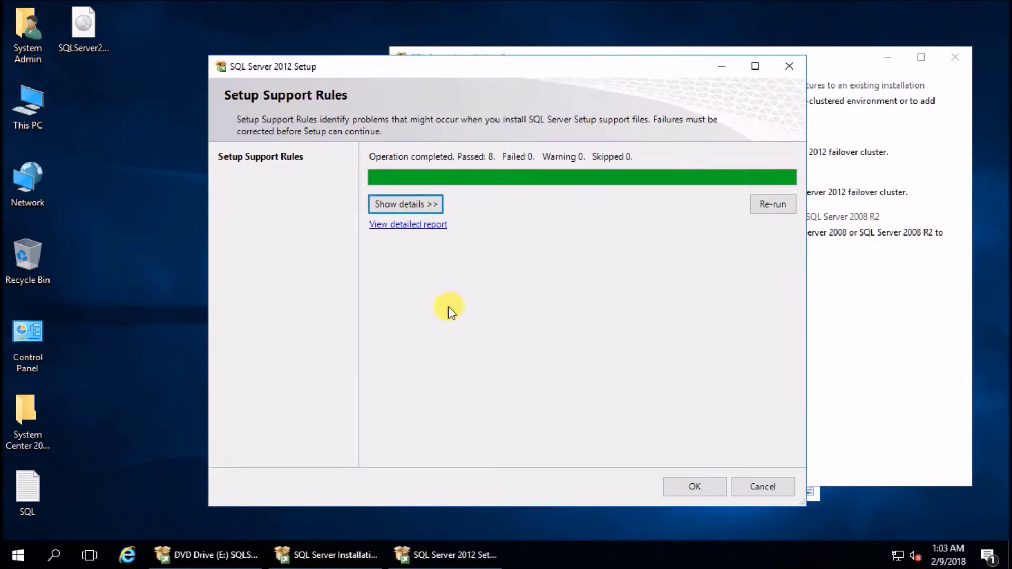
pyautogui.click(413, 204)
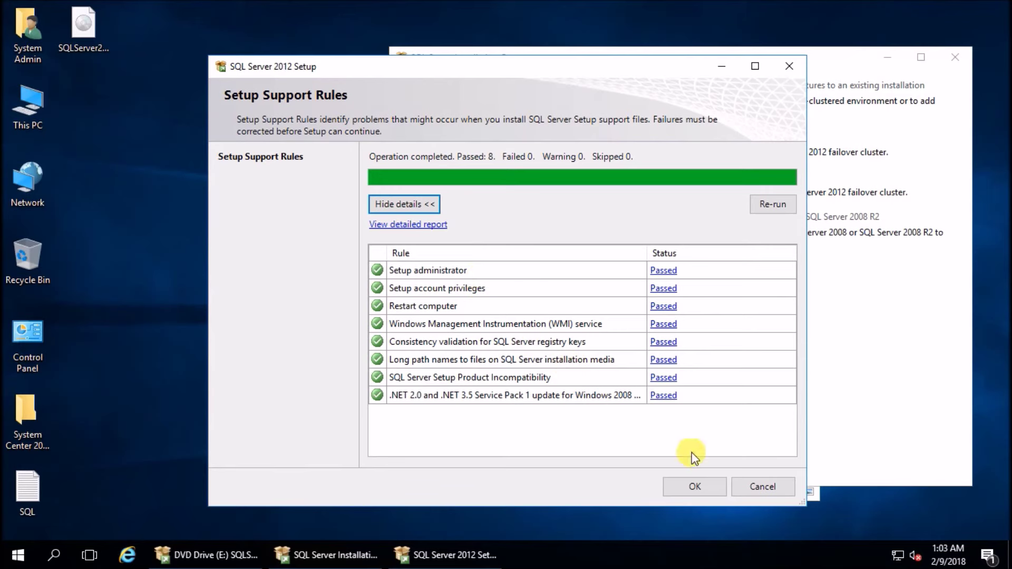
pyautogui.click(694, 486)
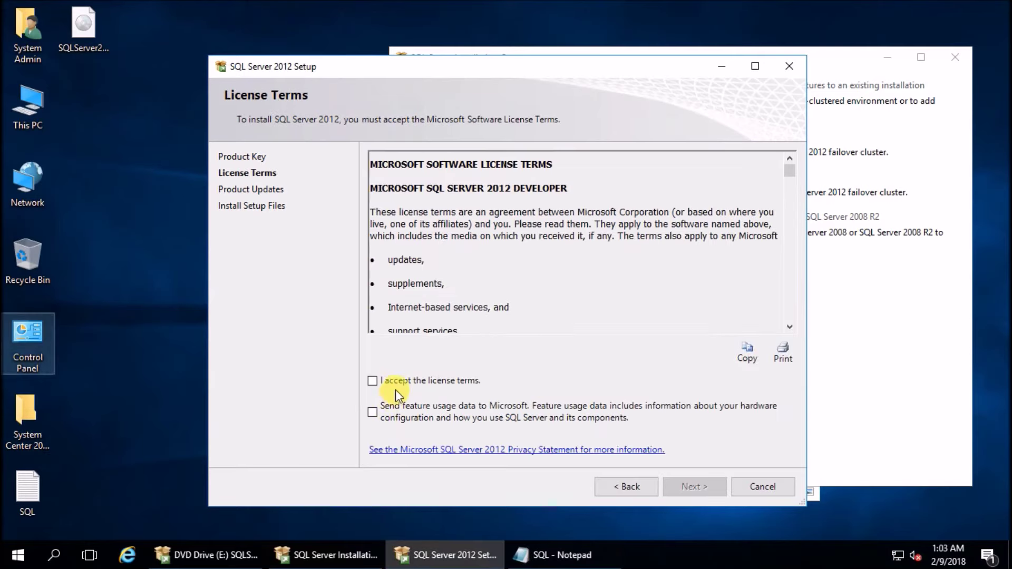
pyautogui.click(390, 382)
pyautogui.click(693, 487)
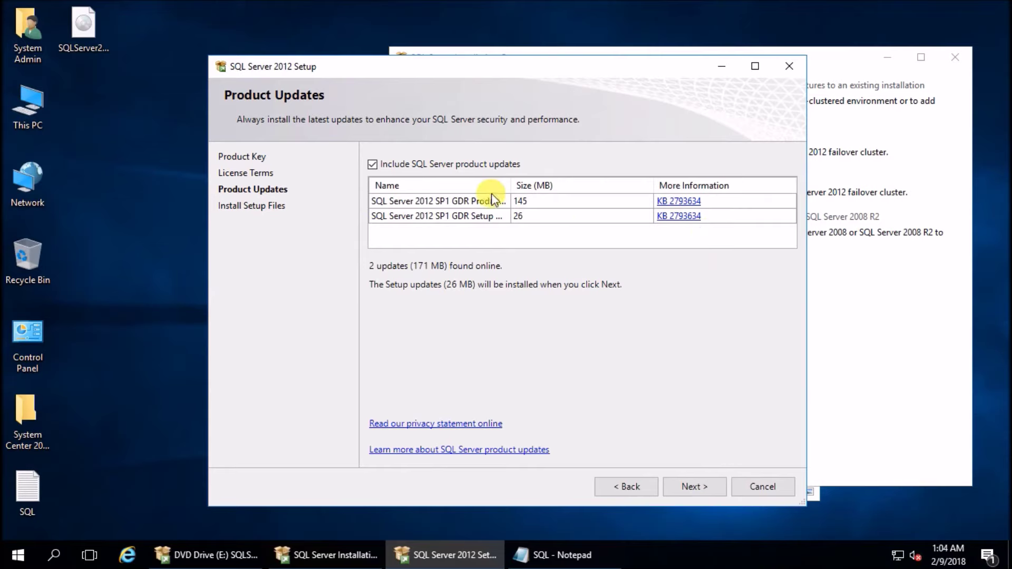
# Skip online product updates, install setup files and pass the second rule check (7 passed)
pyautogui.click(372, 165)
pyautogui.click(683, 486)
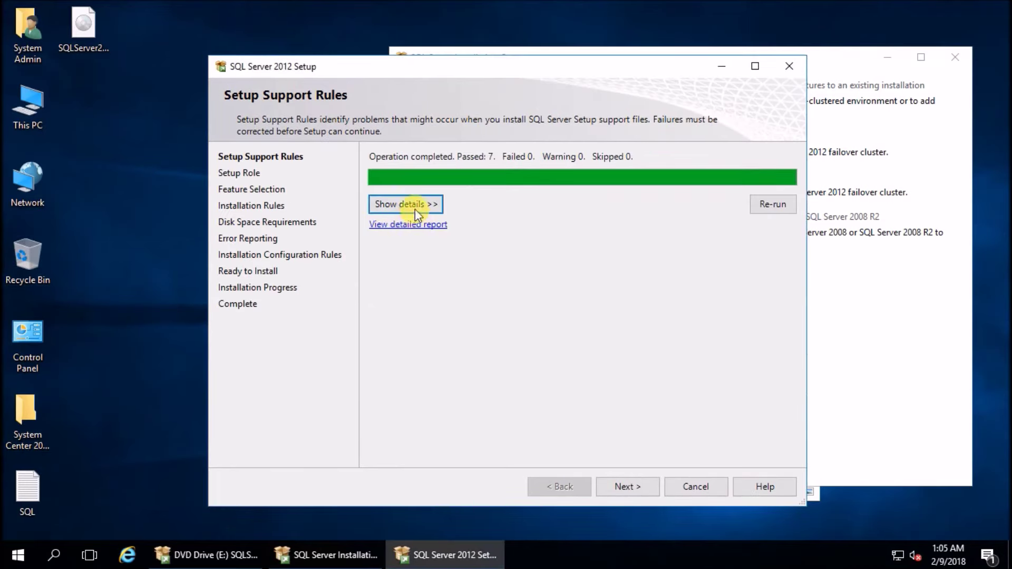
pyautogui.click(410, 201)
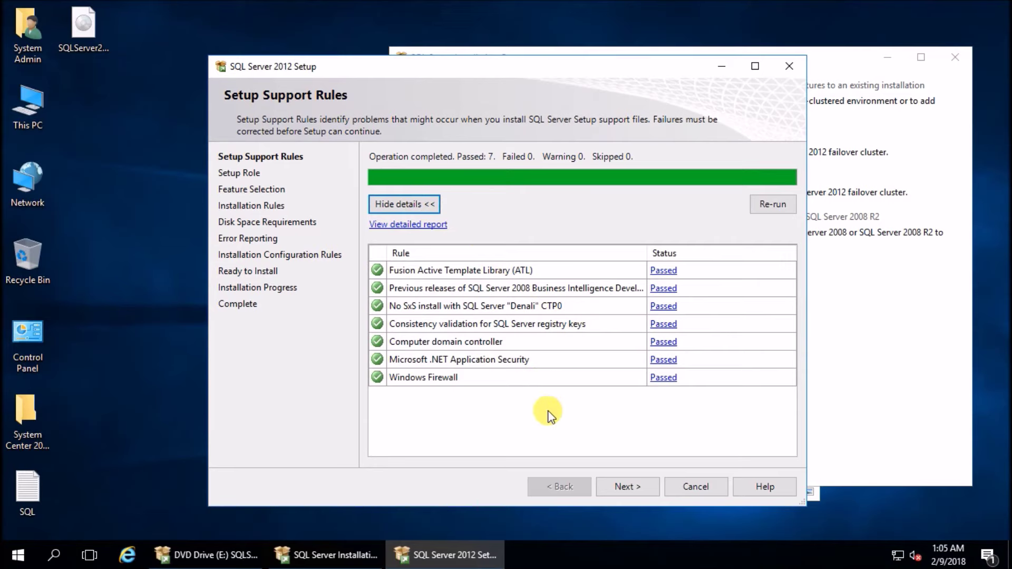
pyautogui.click(643, 484)
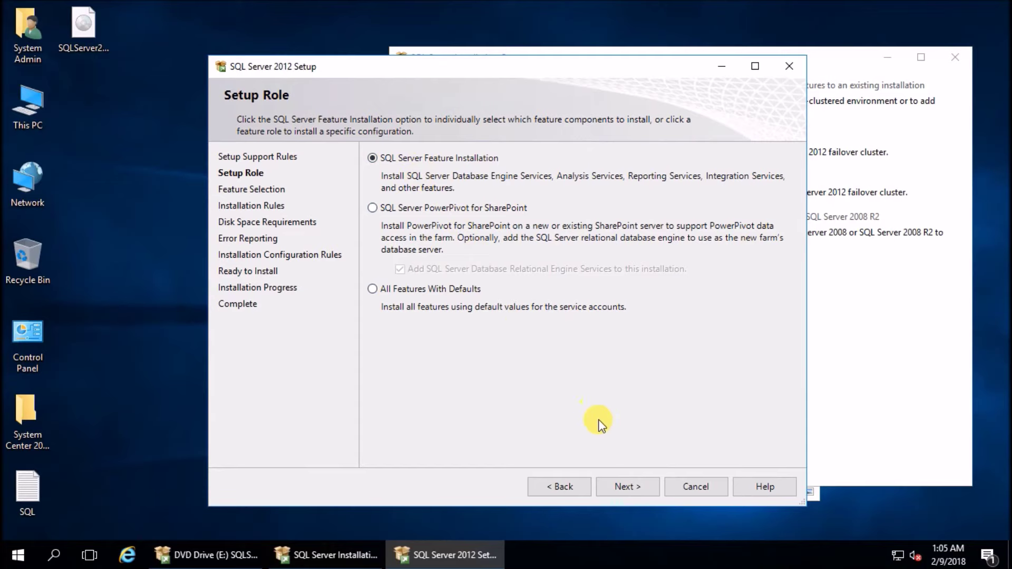
# Keep SQL Server Feature Installation and tick Database Engine Services, Management Tools Basic/Complete, and Client Connectivity SDK
pyautogui.click(622, 487)
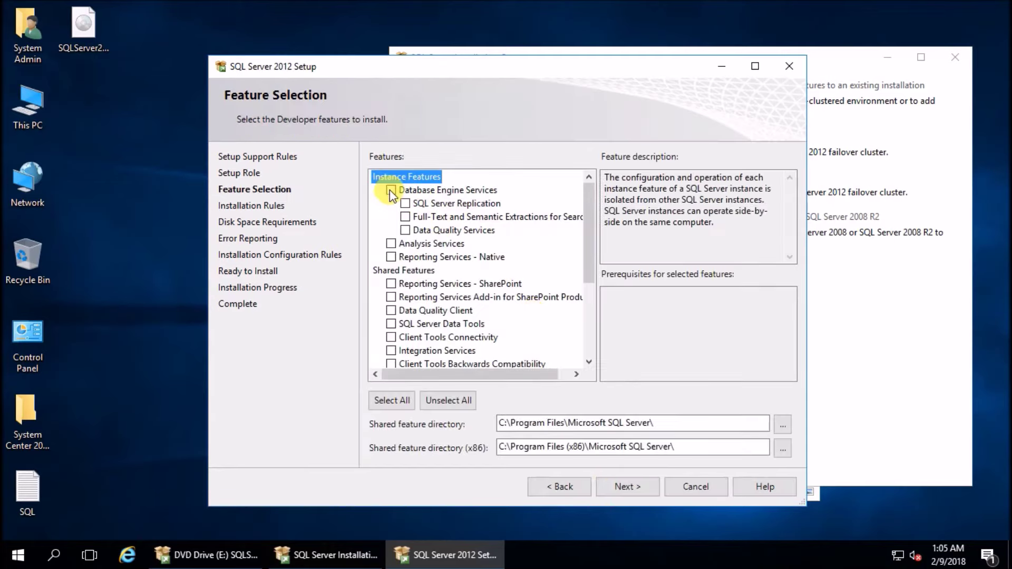
pyautogui.click(391, 191)
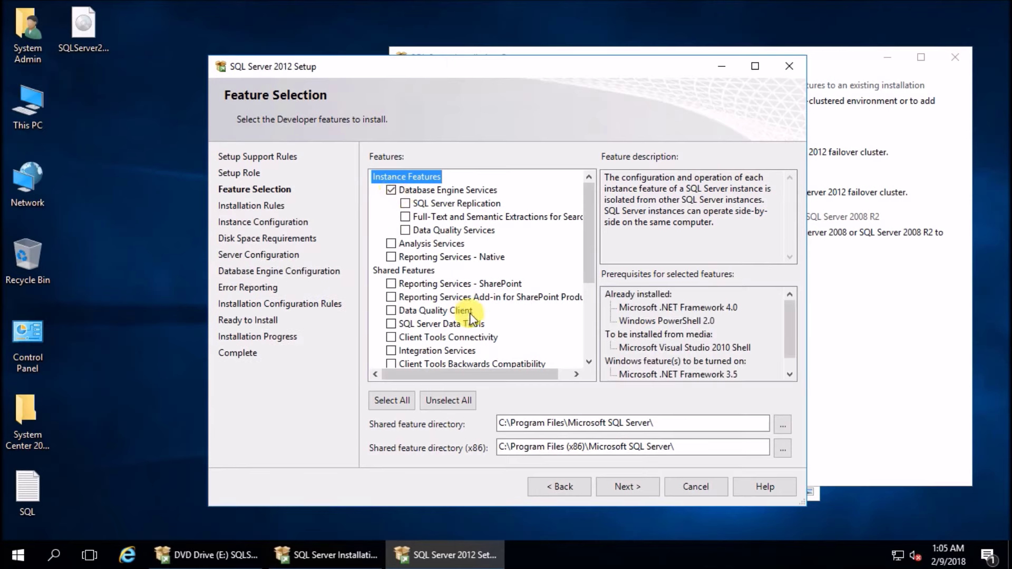
pyautogui.scroll(-1, 471, 316)
pyautogui.scroll(-1, 470, 317)
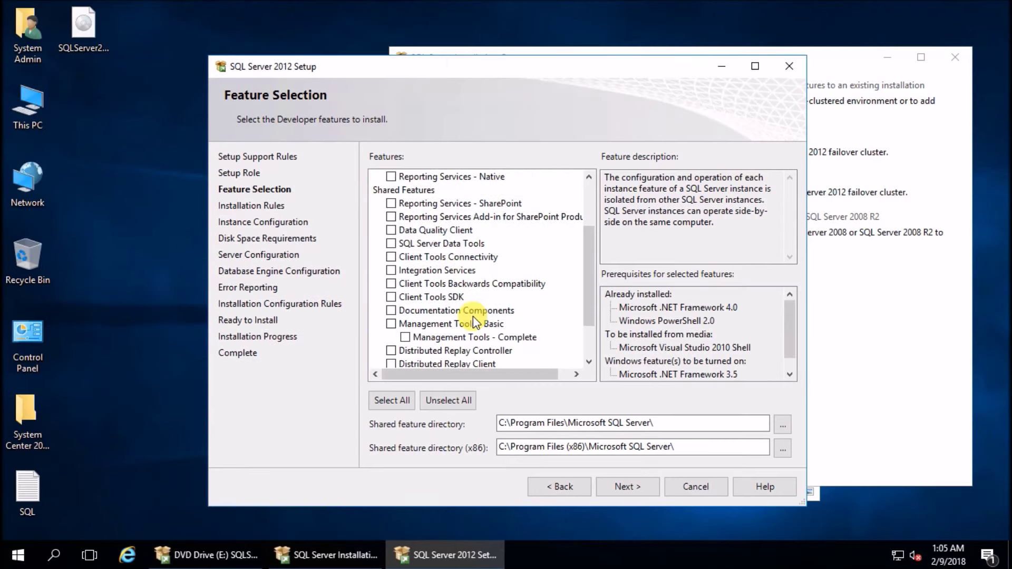
pyautogui.click(391, 323)
pyautogui.scroll(-1, 504, 327)
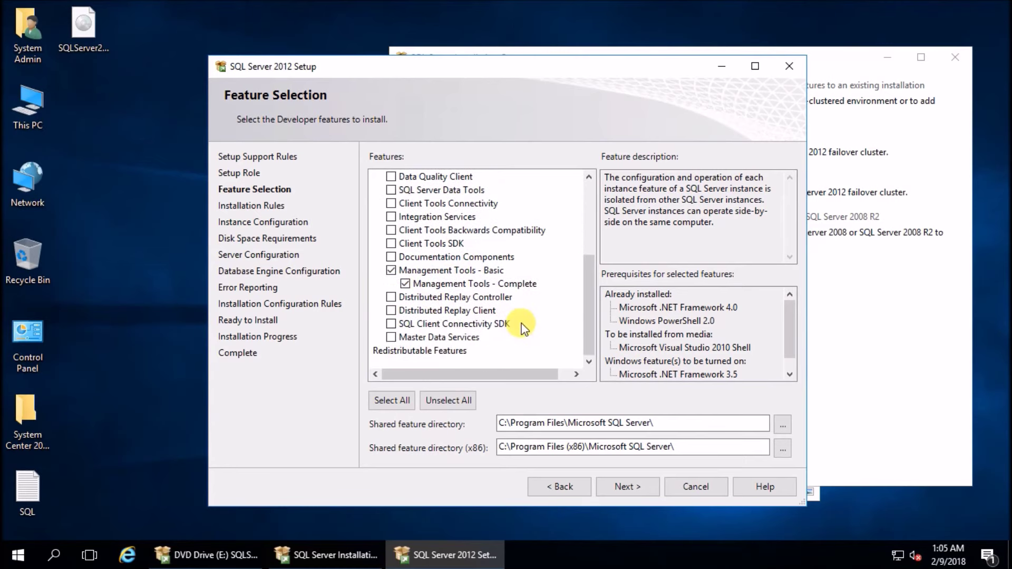
pyautogui.click(391, 324)
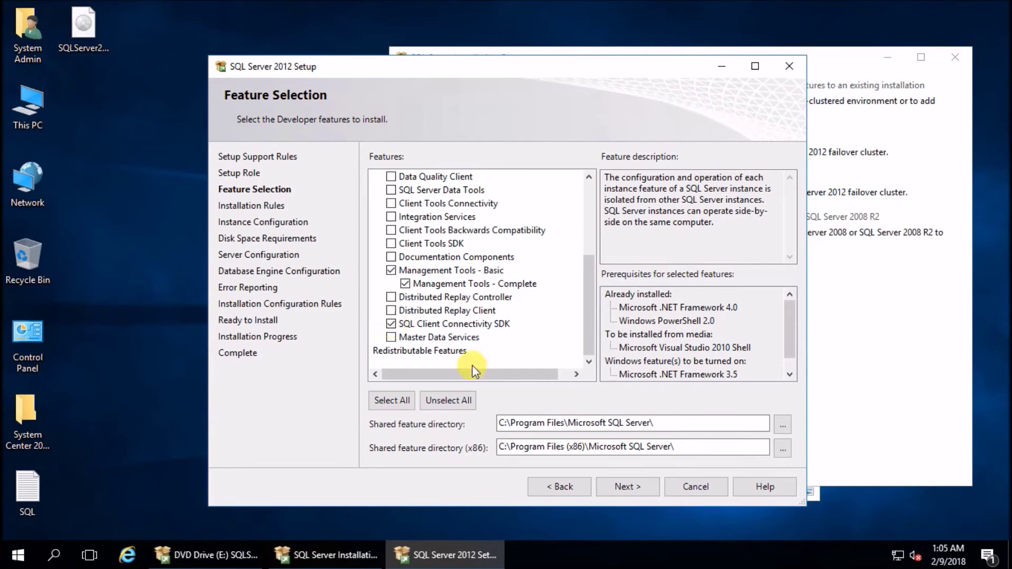
pyautogui.click(636, 484)
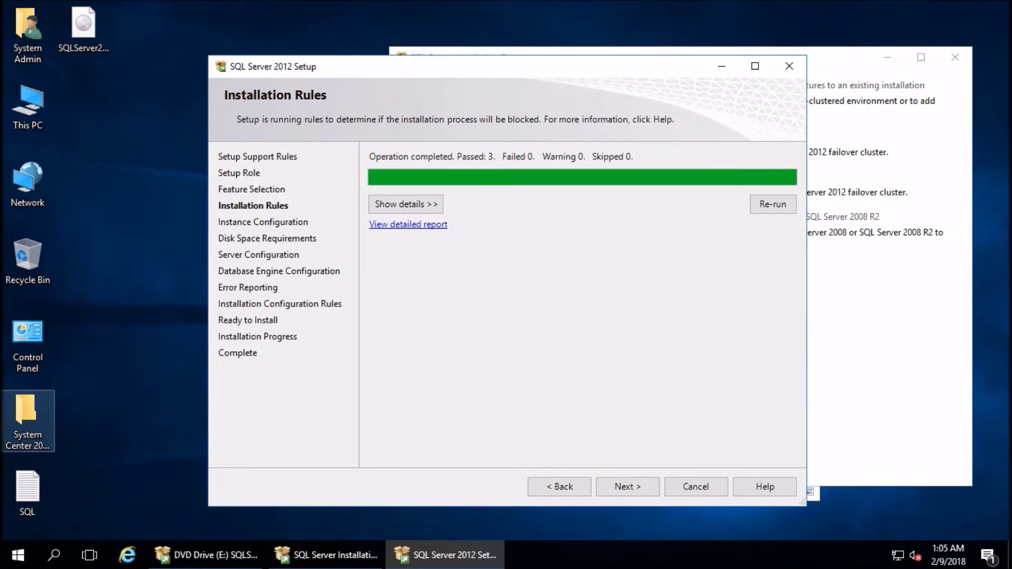
# Pass the installation rules and add the current user as a SQL Server administrator
pyautogui.click(397, 208)
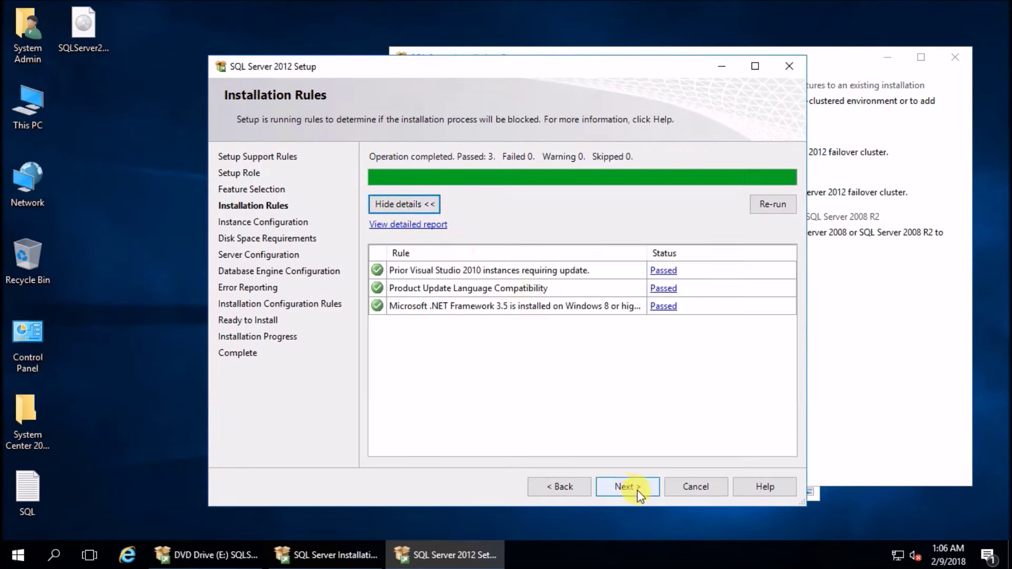
pyautogui.click(636, 491)
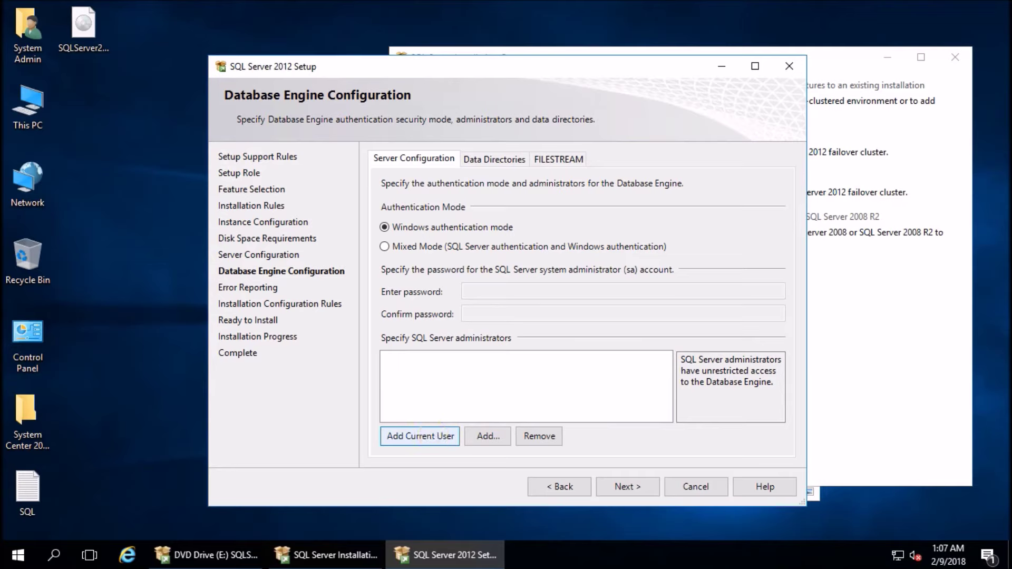
pyautogui.click(420, 436)
pyautogui.click(409, 357)
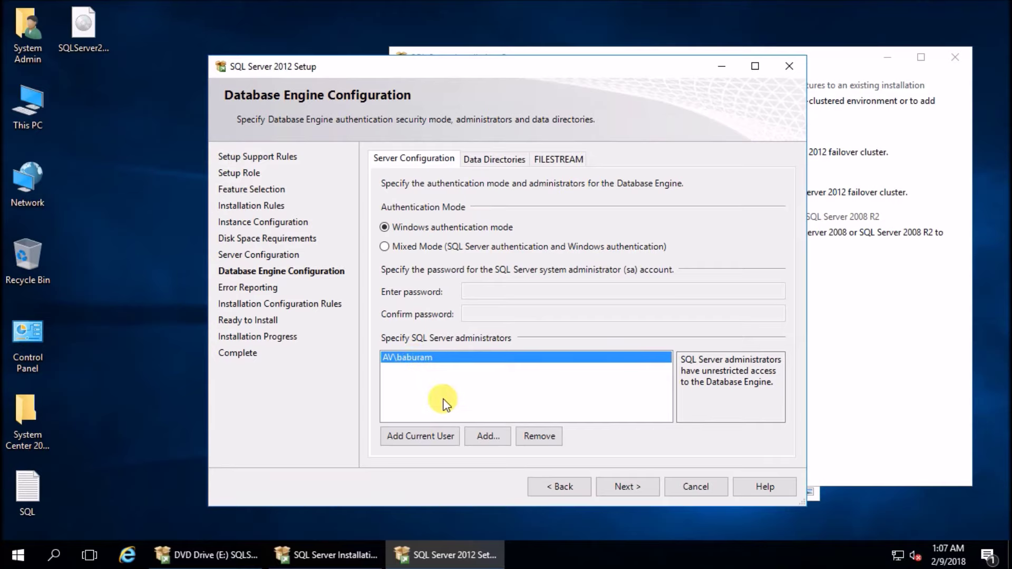
pyautogui.click(620, 484)
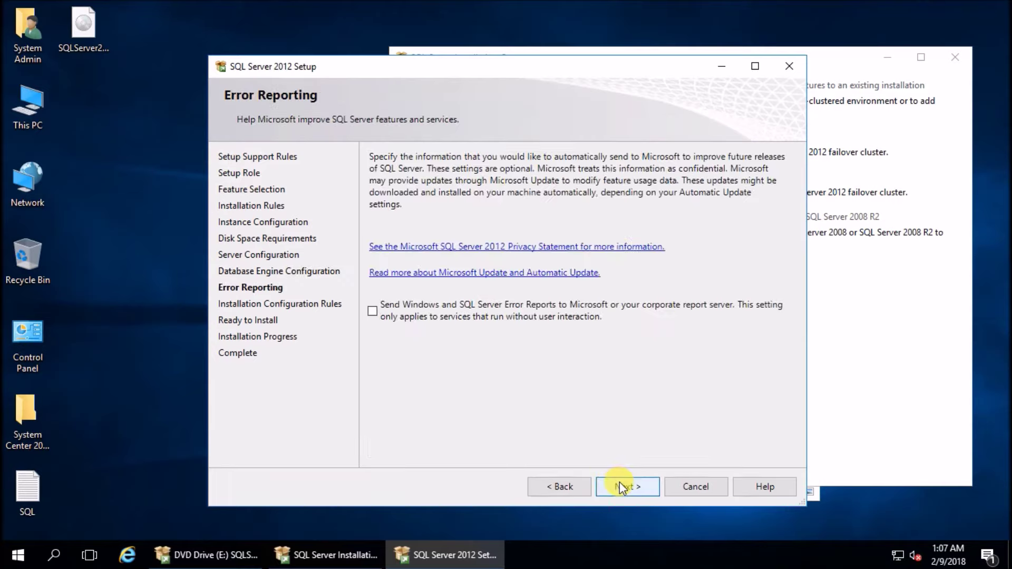
# Continue past error reporting and configuration rules, then install SQL Server 2012
pyautogui.click(632, 490)
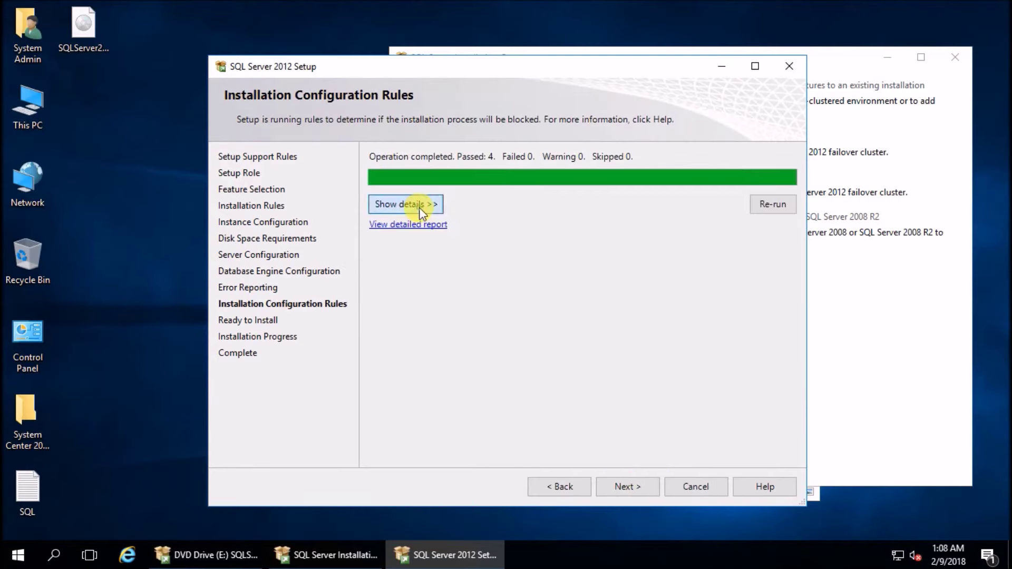
pyautogui.click(419, 207)
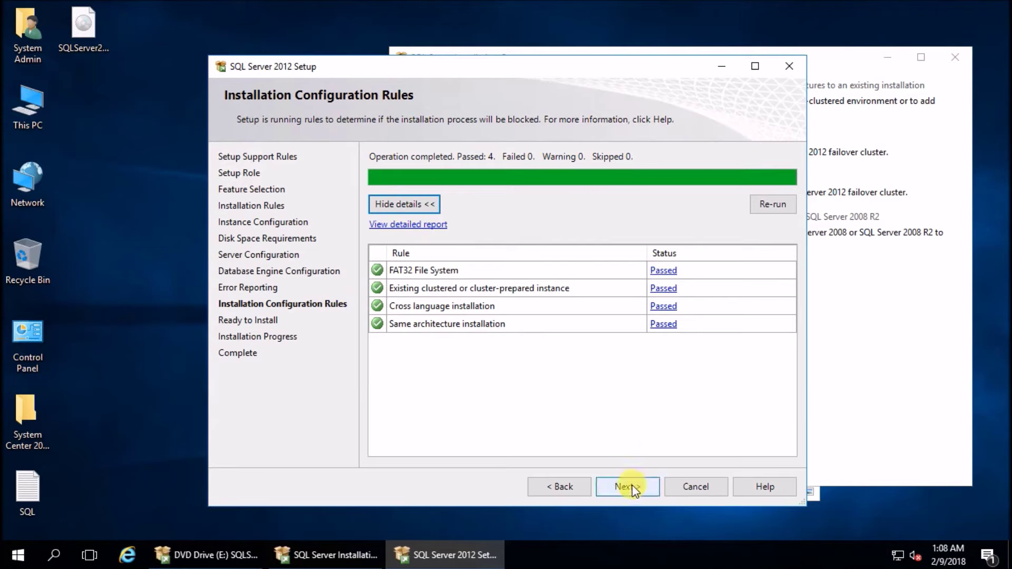
pyautogui.click(632, 489)
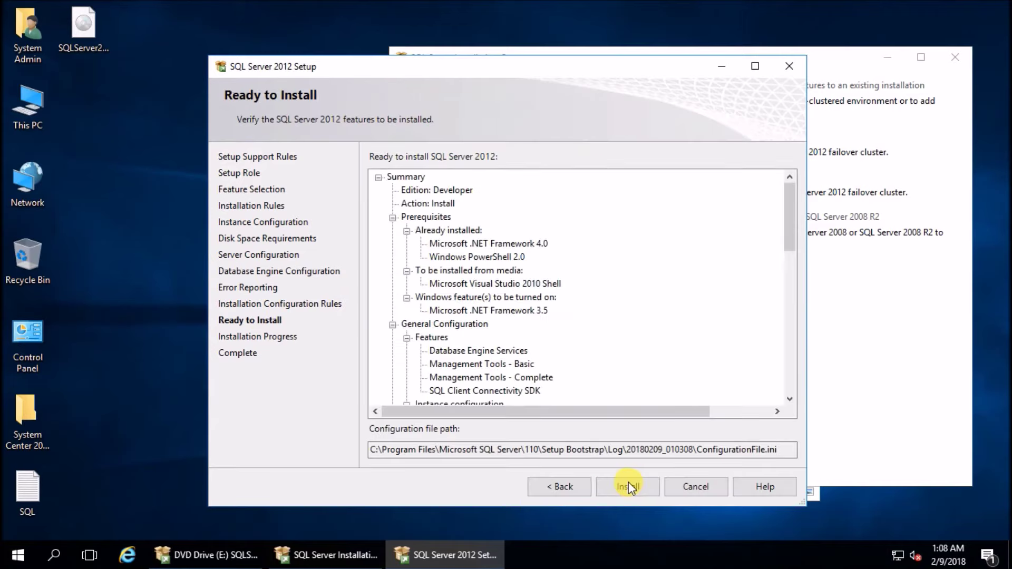
pyautogui.click(628, 486)
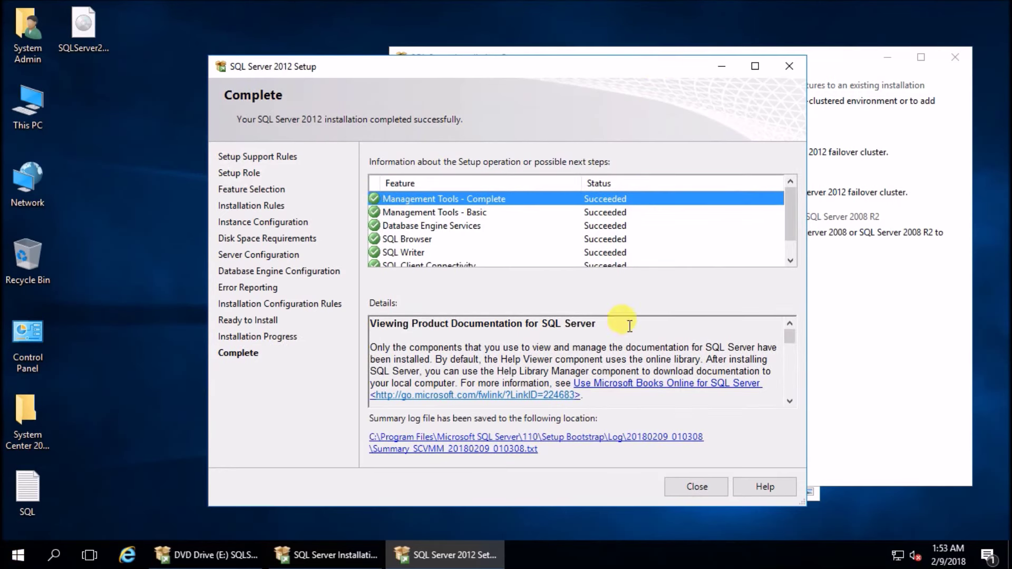
pyautogui.scroll(-1, 746, 237)
# Close the finished SQL Server setup, the Installation Center and the file browser
pyautogui.click(714, 486)
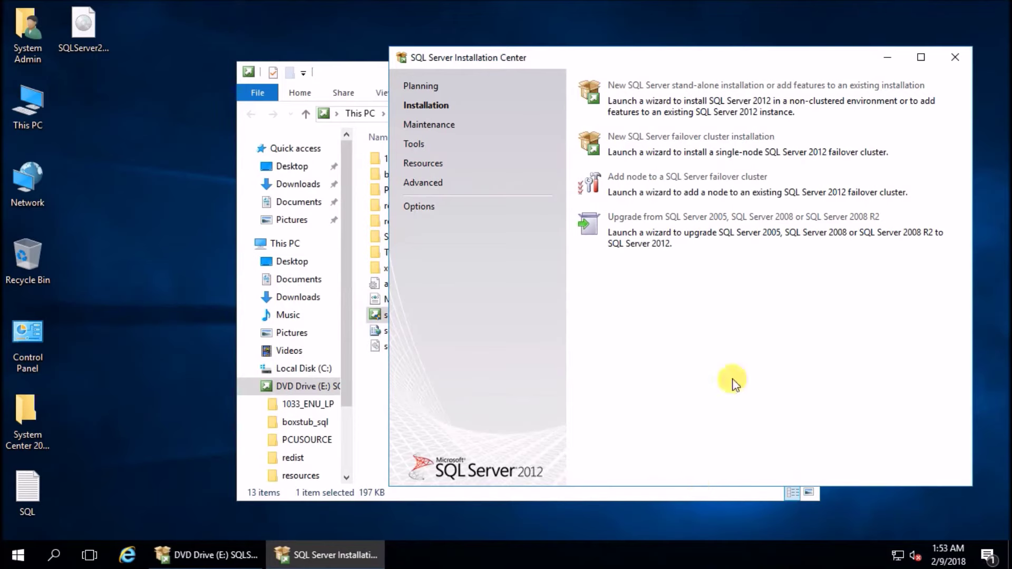
pyautogui.click(955, 58)
pyautogui.click(807, 69)
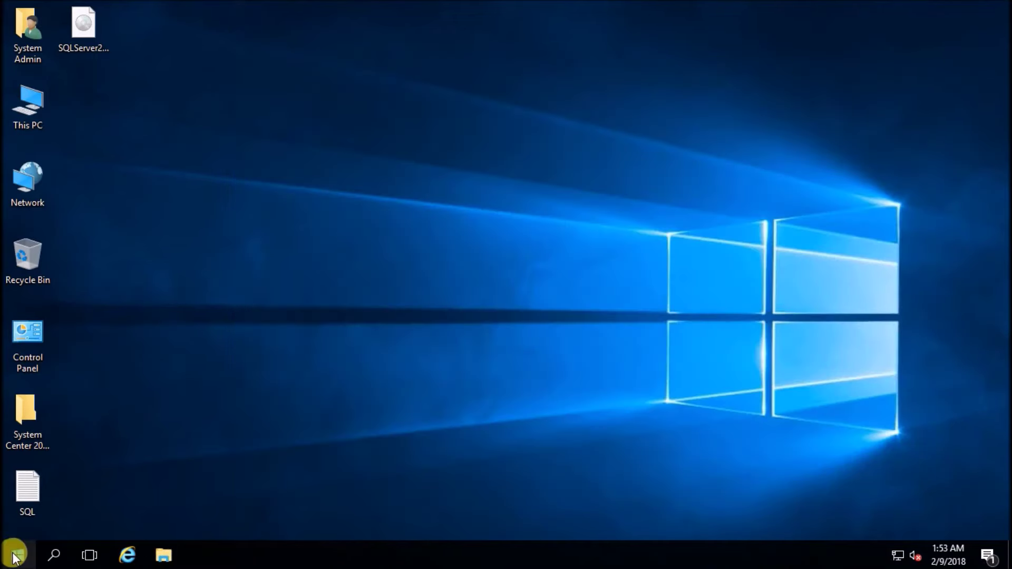
# Open Management Studio, connect to SCVMM, browse its Databases folder, then minimize it
pyautogui.click(16, 556)
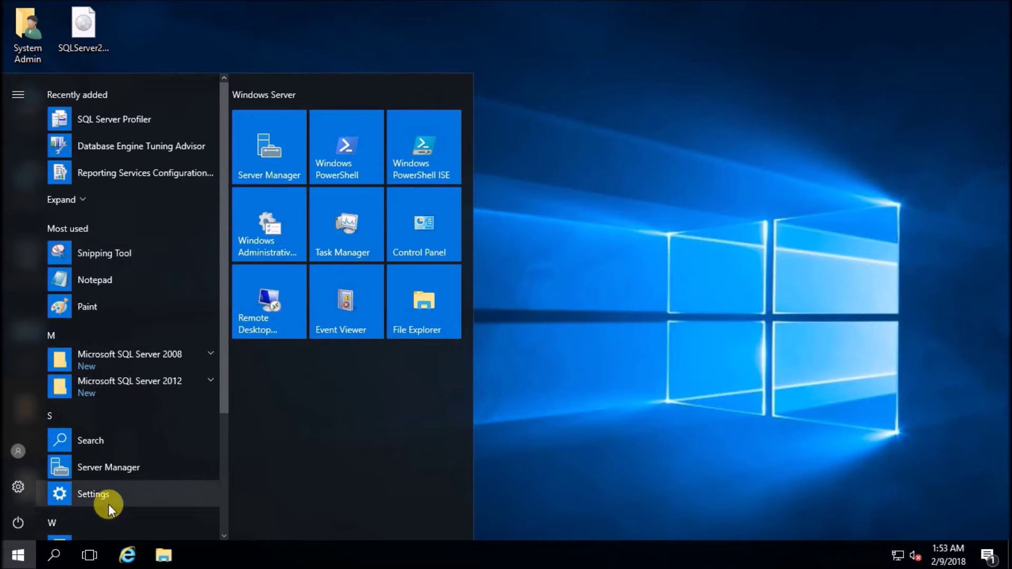
pyautogui.write('manage')
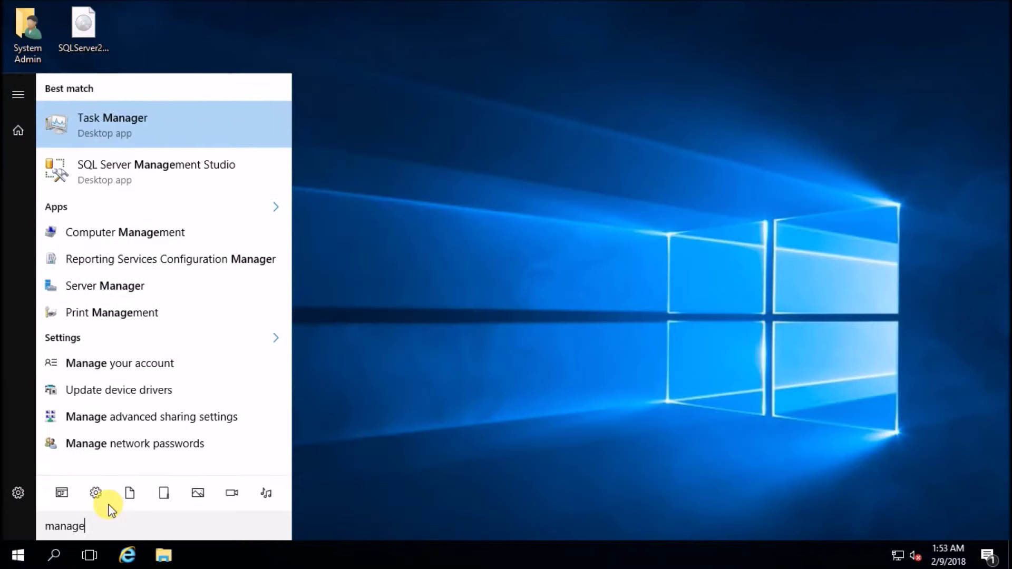
pyautogui.click(210, 171)
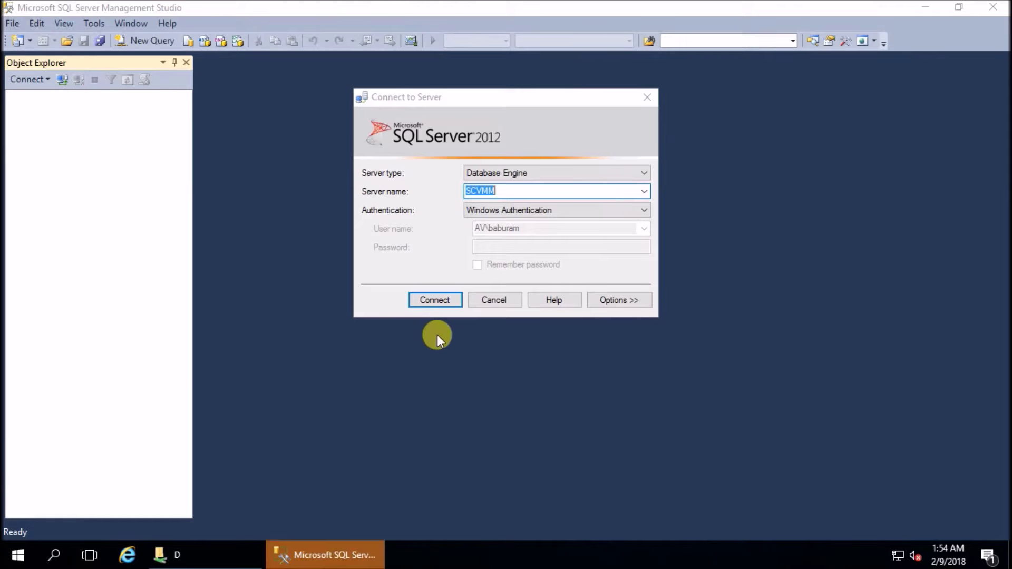
pyautogui.click(432, 301)
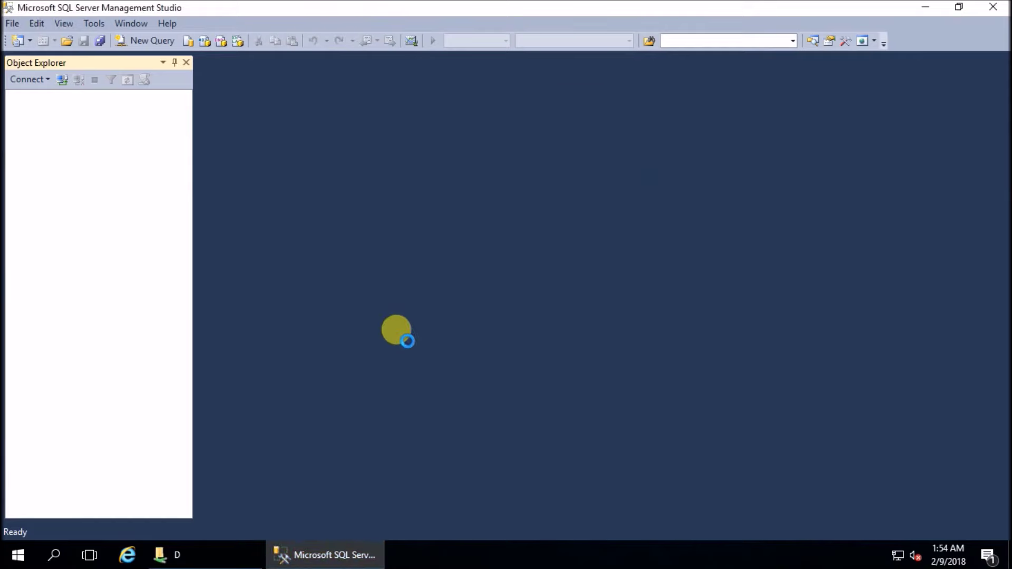
pyautogui.click(28, 111)
pyautogui.click(99, 125)
pyautogui.click(101, 137)
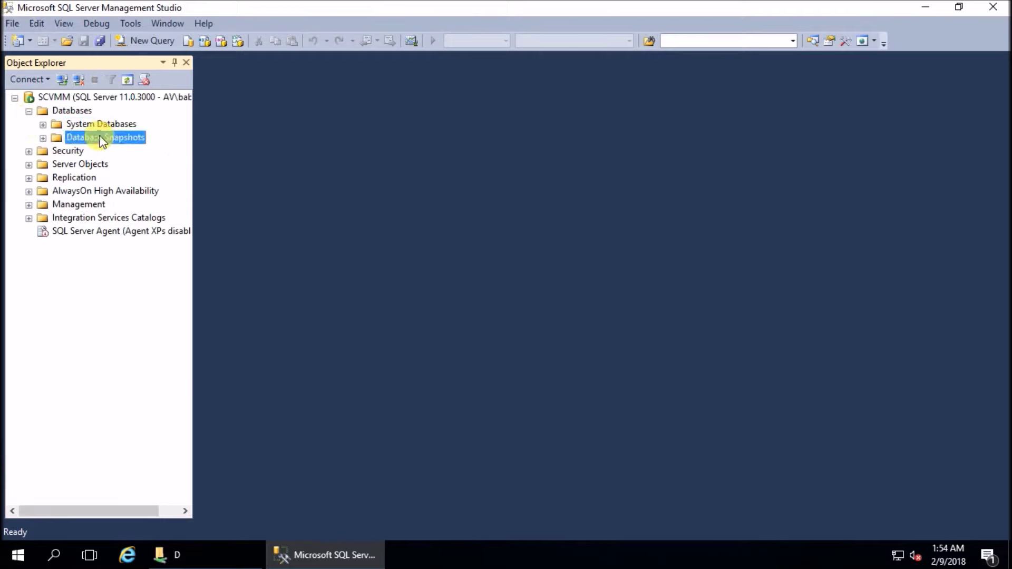
pyautogui.click(925, 7)
# Launch adksetup.exe and keep the default install location
pyautogui.doubleClick(205, 179)
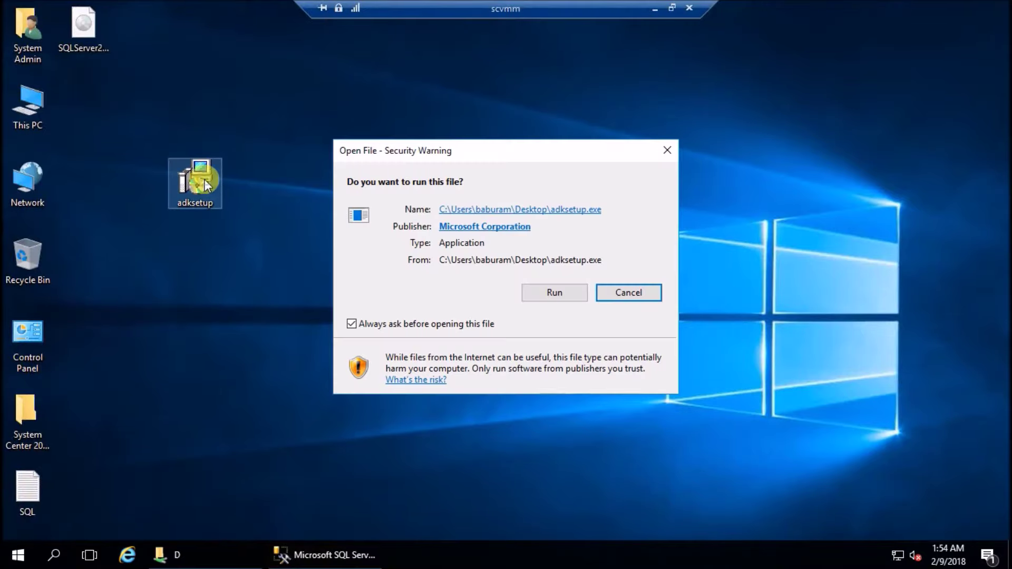
pyautogui.click(548, 292)
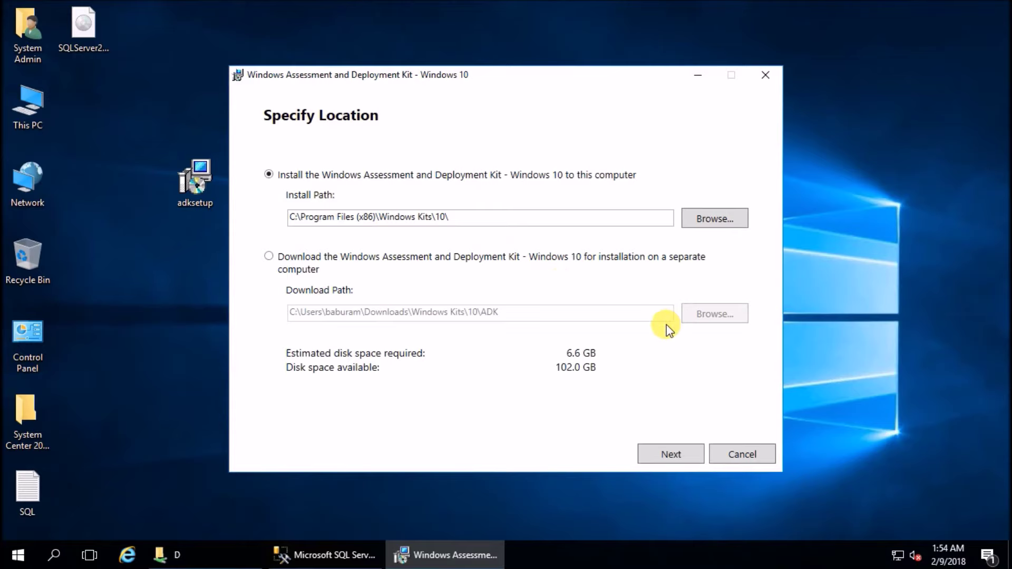
pyautogui.click(669, 452)
# Decline anonymous usage data, accept the ADK license and start the install as administrator
pyautogui.click(311, 297)
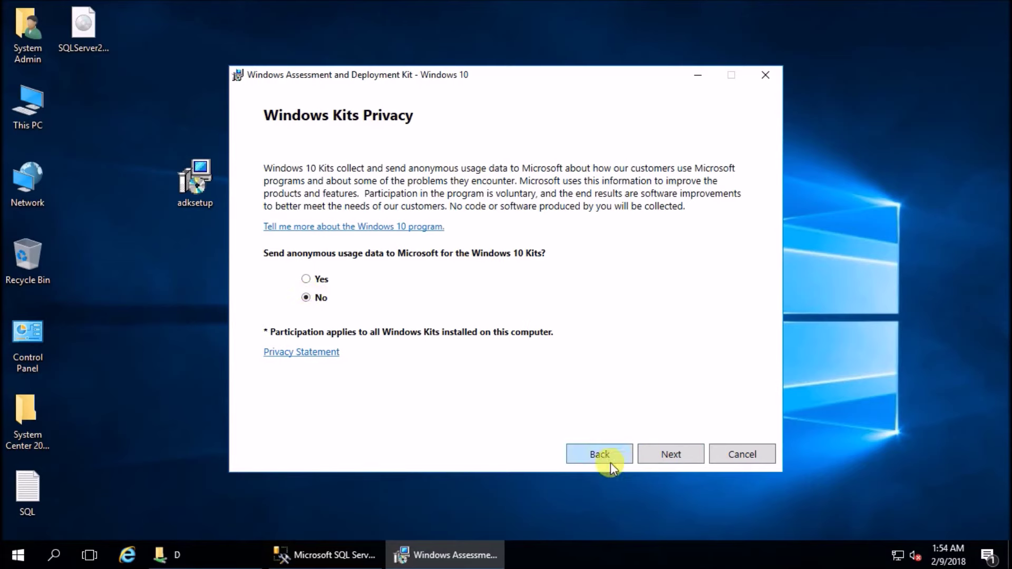
pyautogui.click(673, 451)
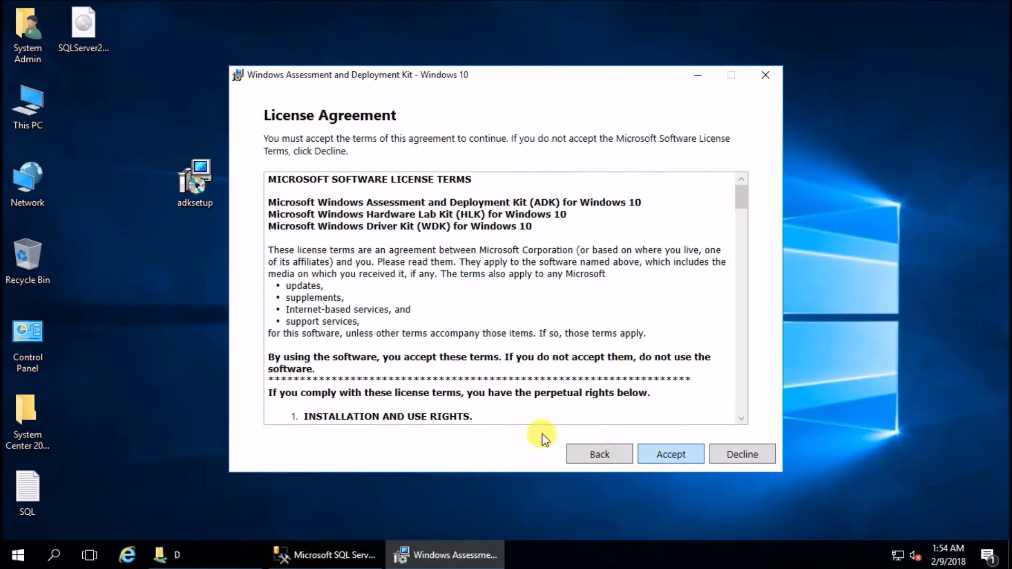
pyautogui.scroll(-10, 610, 380)
pyautogui.click(665, 456)
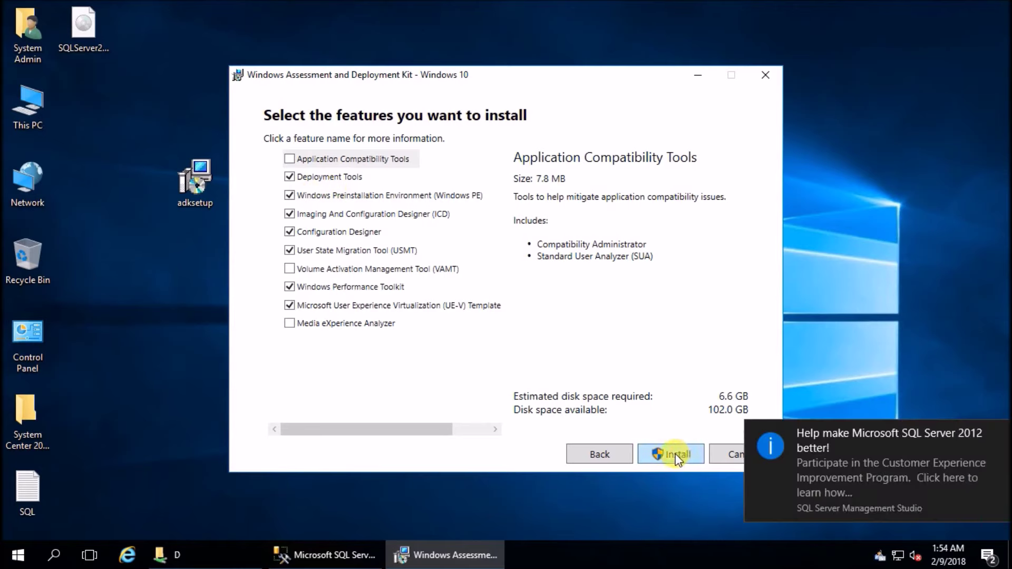
pyautogui.click(677, 456)
pyautogui.click(452, 385)
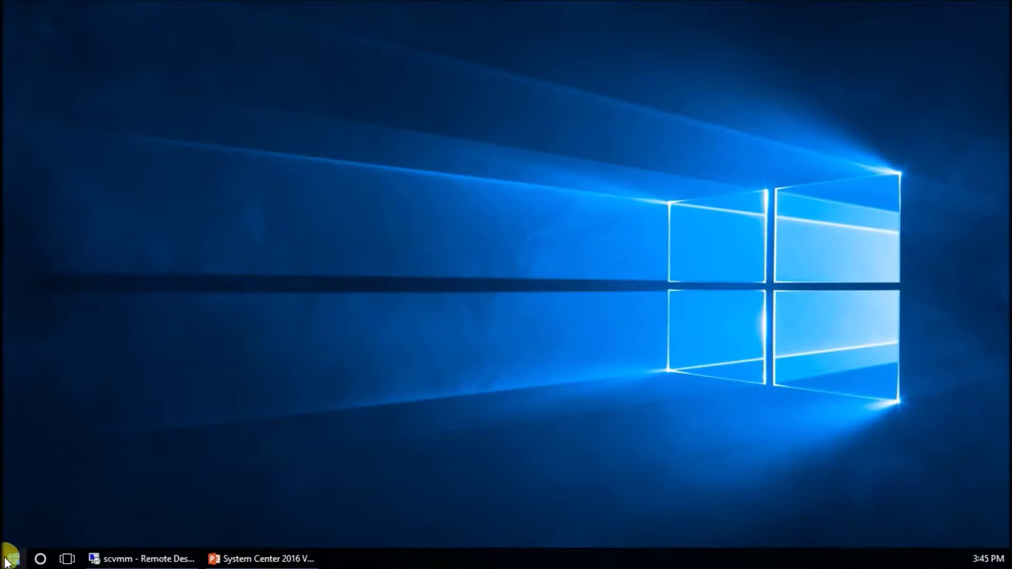
# Launch Remote Desktop Connection with mstsc from Start search
pyautogui.click(15, 559)
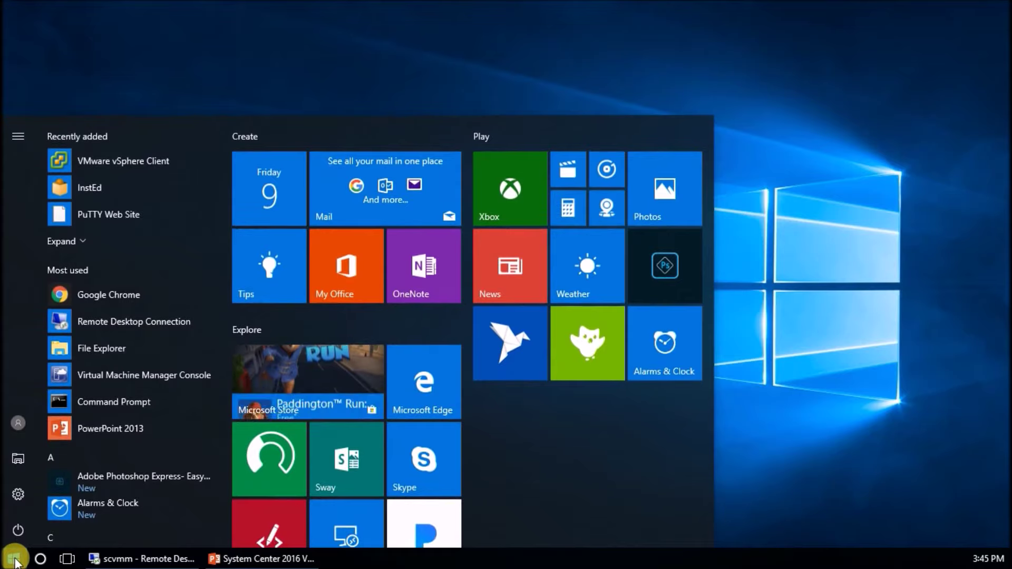
pyautogui.click(15, 560)
pyautogui.write('mstsc')
pyautogui.press('Return')
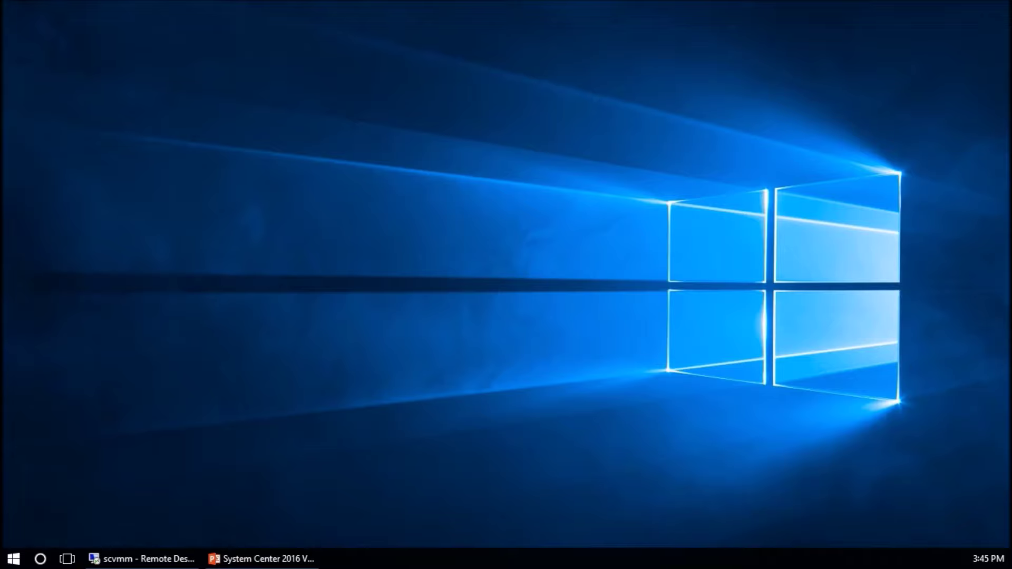
# Connect to the av.local server with the account password, accepting the certificate warning
pyautogui.click(494, 346)
pyautogui.write('**********')
pyautogui.press('Return')
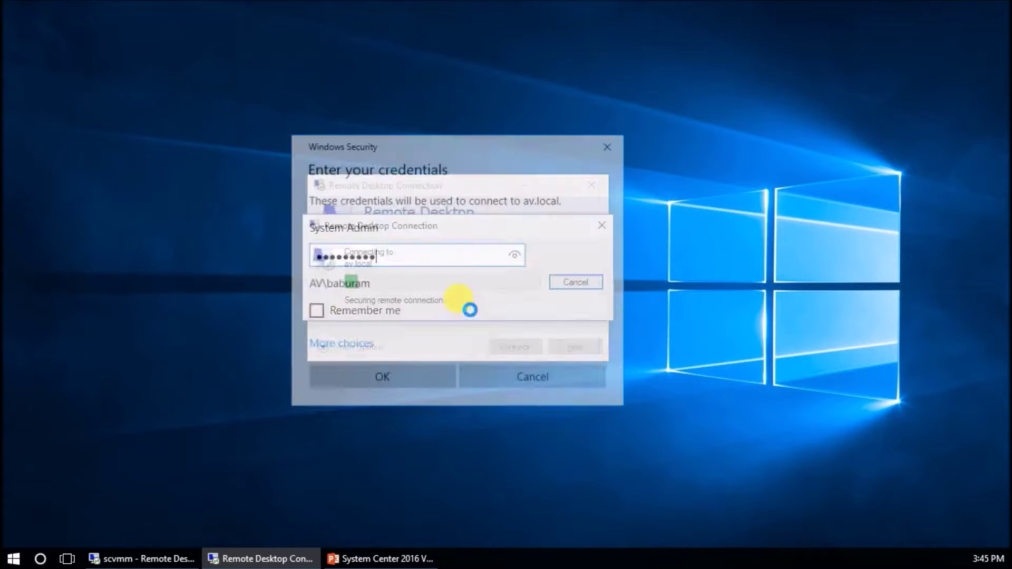
pyautogui.press('y')
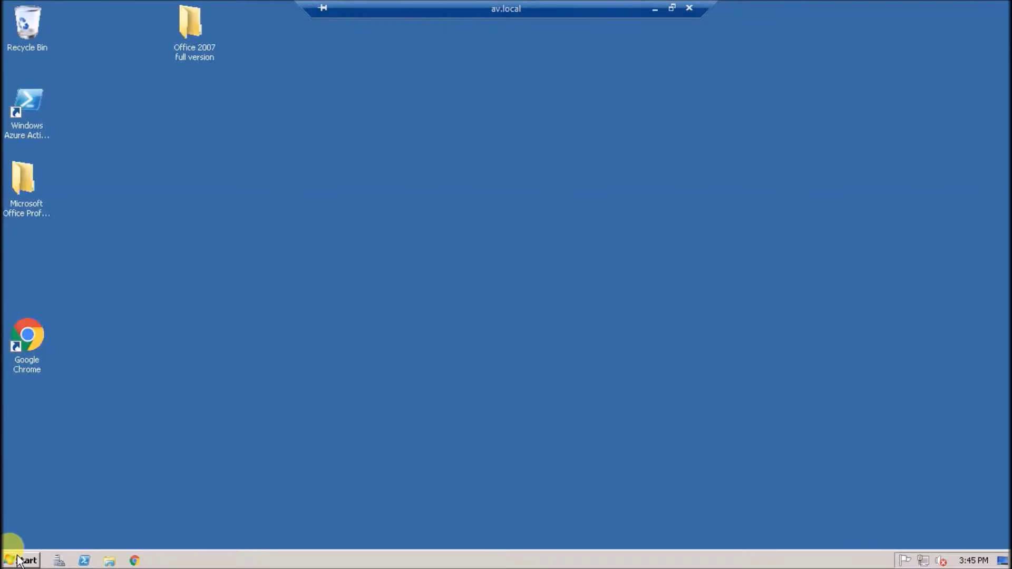
pyautogui.click(18, 560)
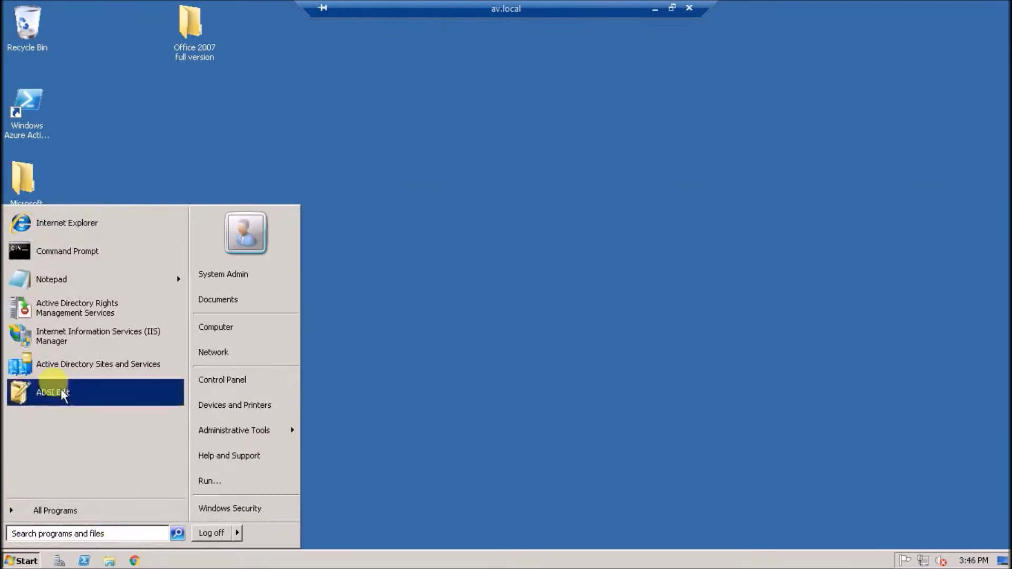
# Open ADSI Edit and expand Default naming context down to DC=AV,DC=LOCAL
pyautogui.click(119, 360)
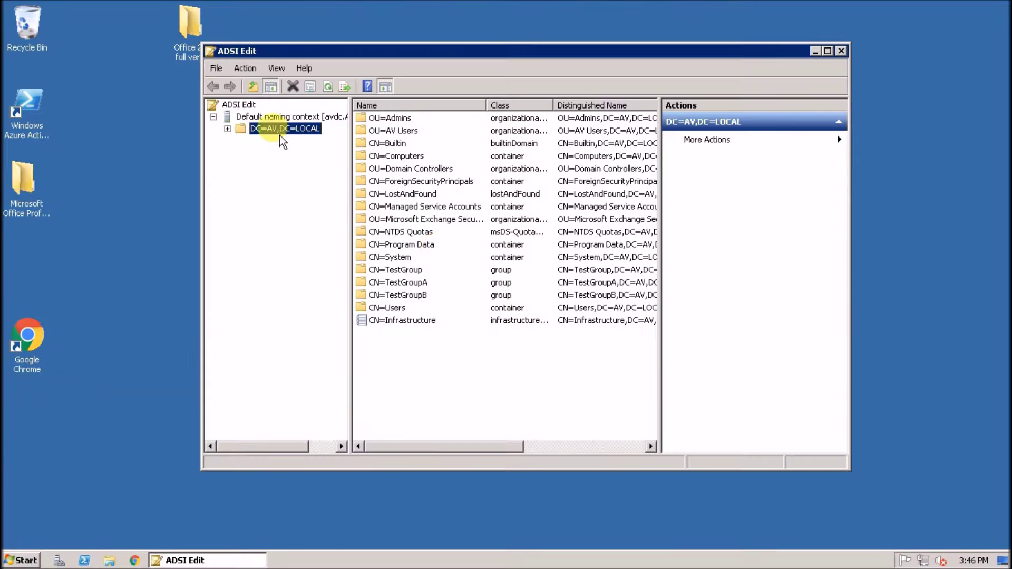
pyautogui.click(265, 118)
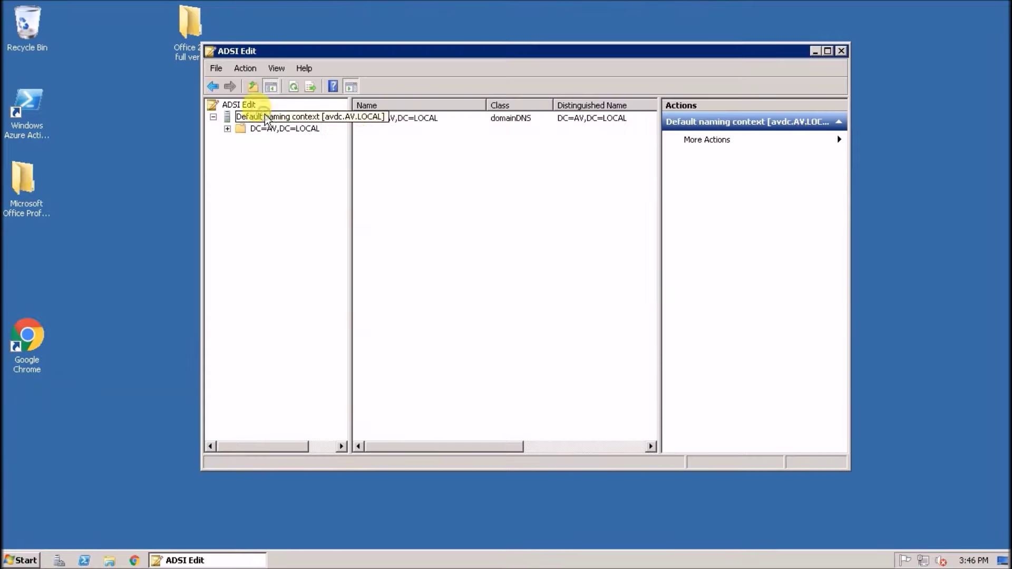
pyautogui.click(214, 117)
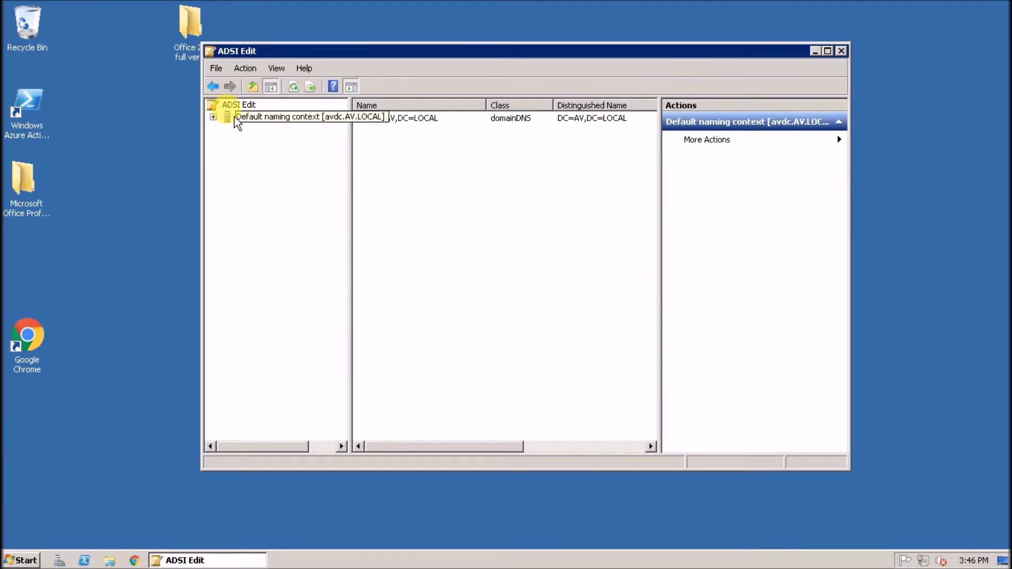
pyautogui.rightClick(238, 122)
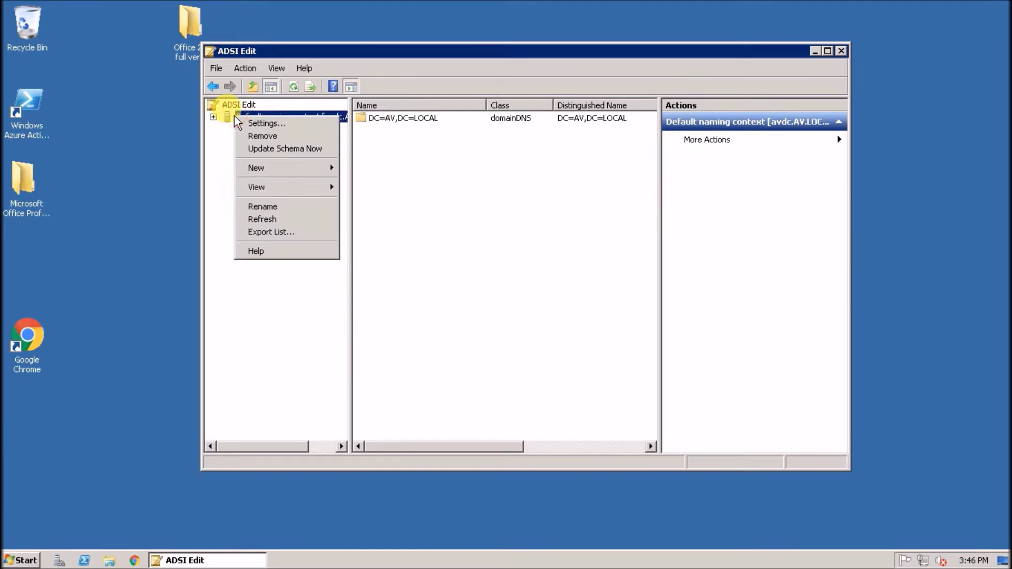
pyautogui.moveTo(259, 173)
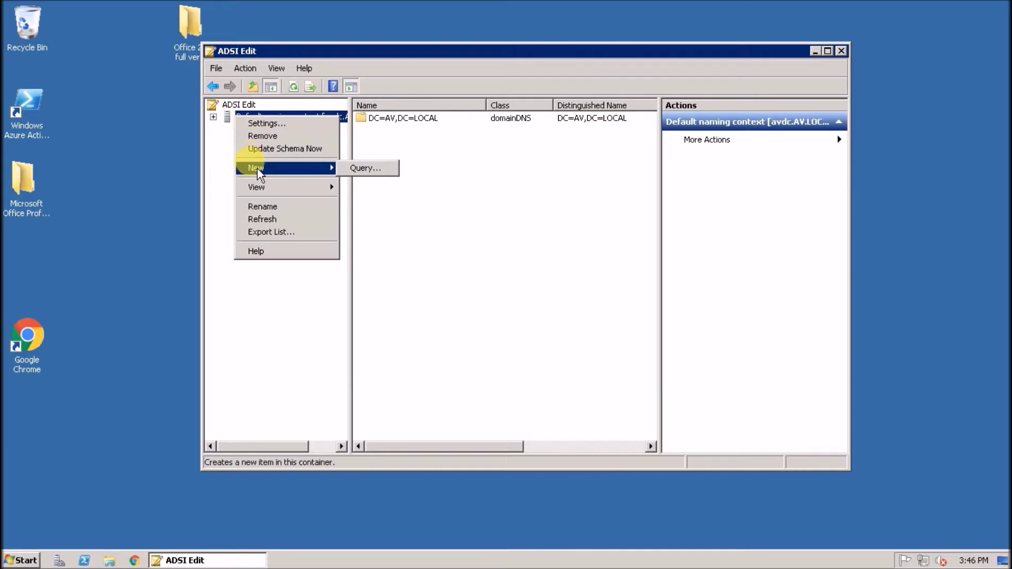
pyautogui.click(227, 104)
pyautogui.rightClick(227, 105)
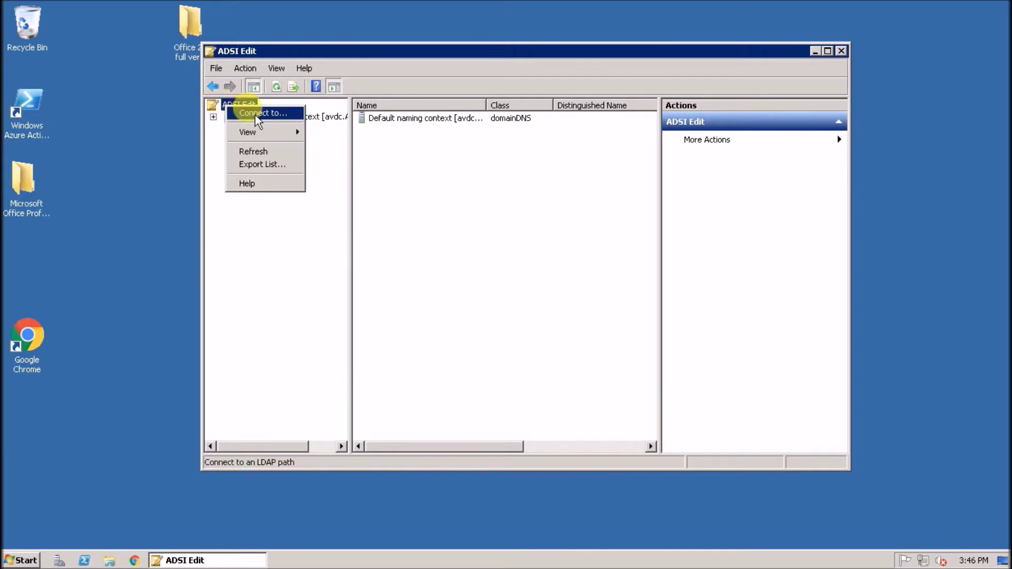
pyautogui.click(213, 116)
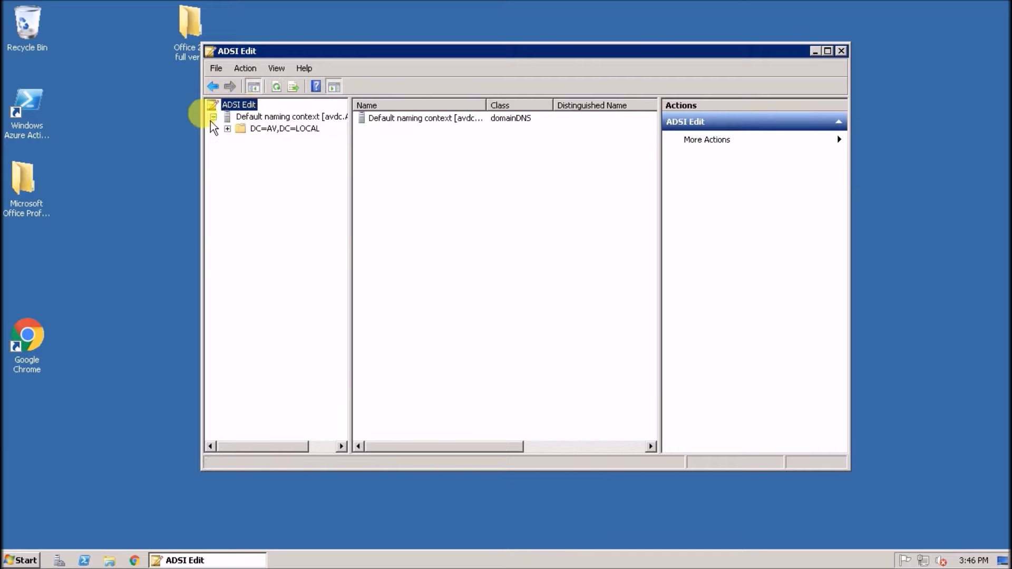
pyautogui.doubleClick(274, 129)
# Create a new container object named vmm under DC=AV,DC=LOCAL
pyautogui.rightClick(283, 131)
pyautogui.moveTo(325, 145)
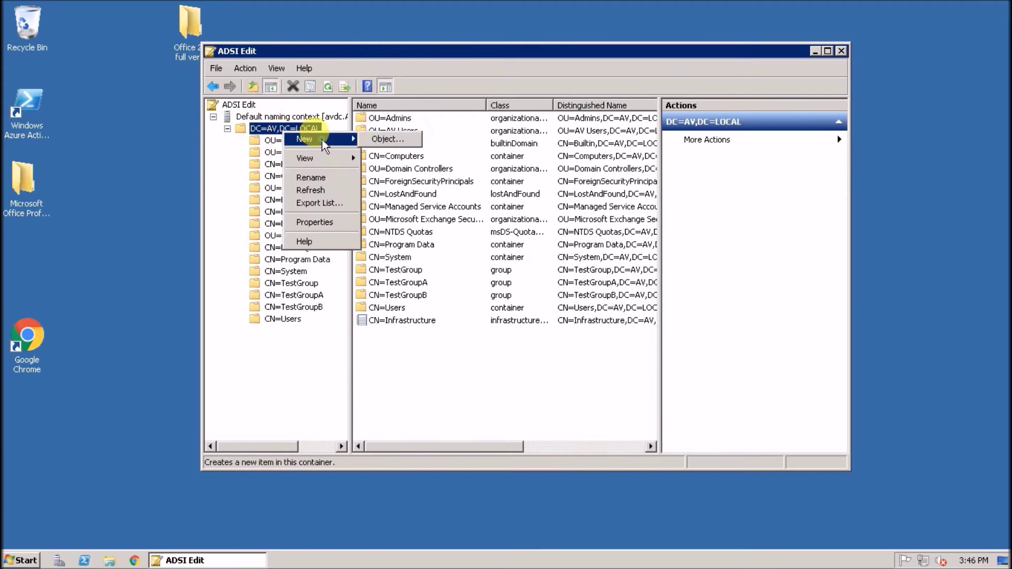
pyautogui.click(393, 139)
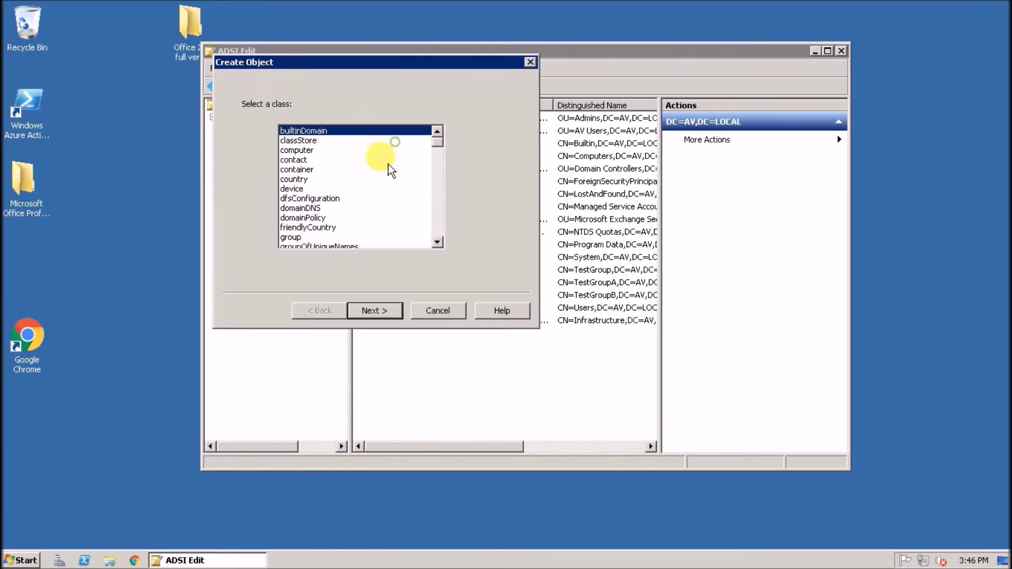
pyautogui.click(295, 169)
pyautogui.click(371, 310)
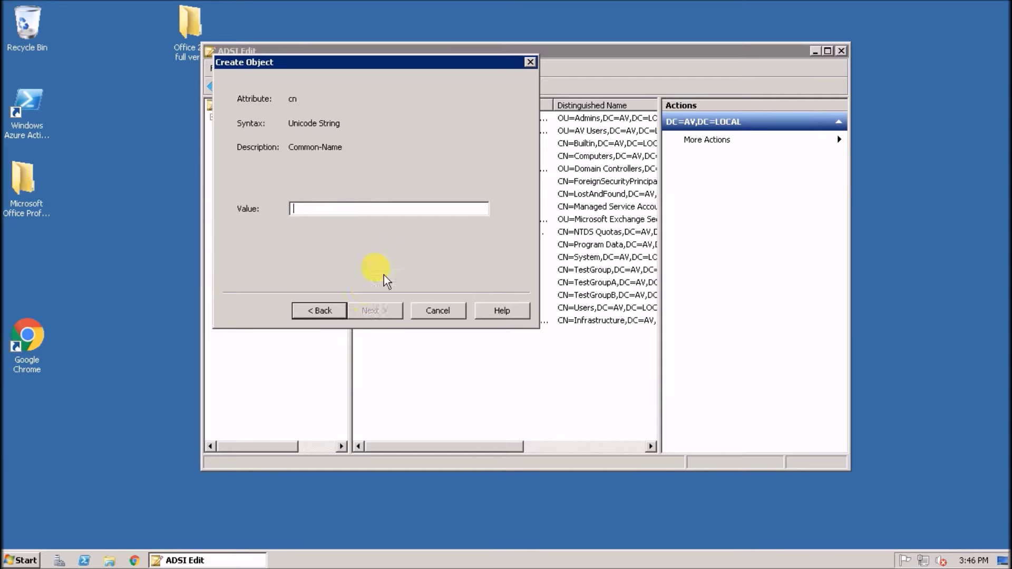
pyautogui.write('vmm')
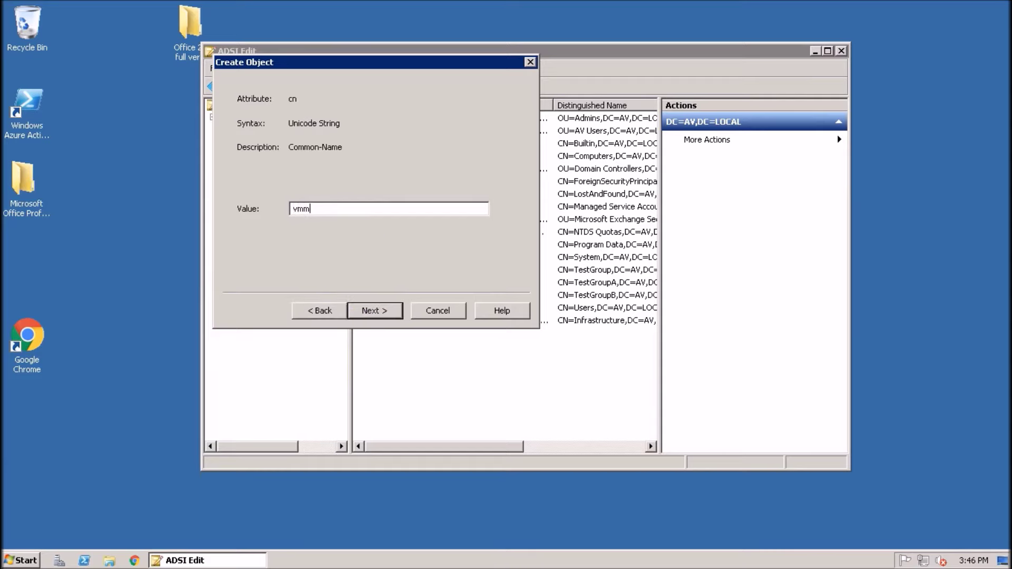
pyautogui.click(393, 312)
pyautogui.click(375, 310)
pyautogui.rightClick(282, 331)
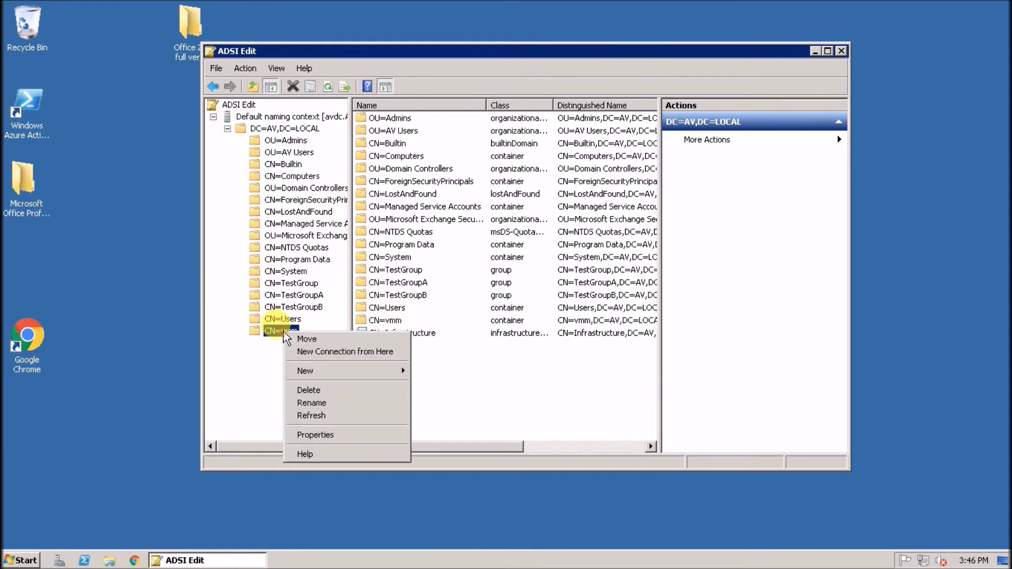
# Open CN=vmm Properties and review its Security permissions
pyautogui.click(315, 435)
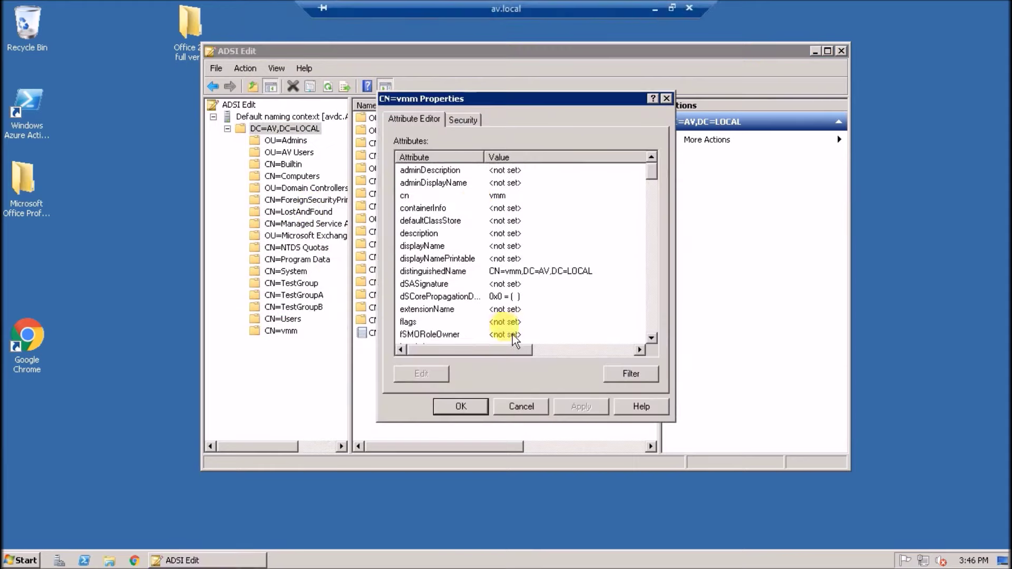
pyautogui.click(462, 120)
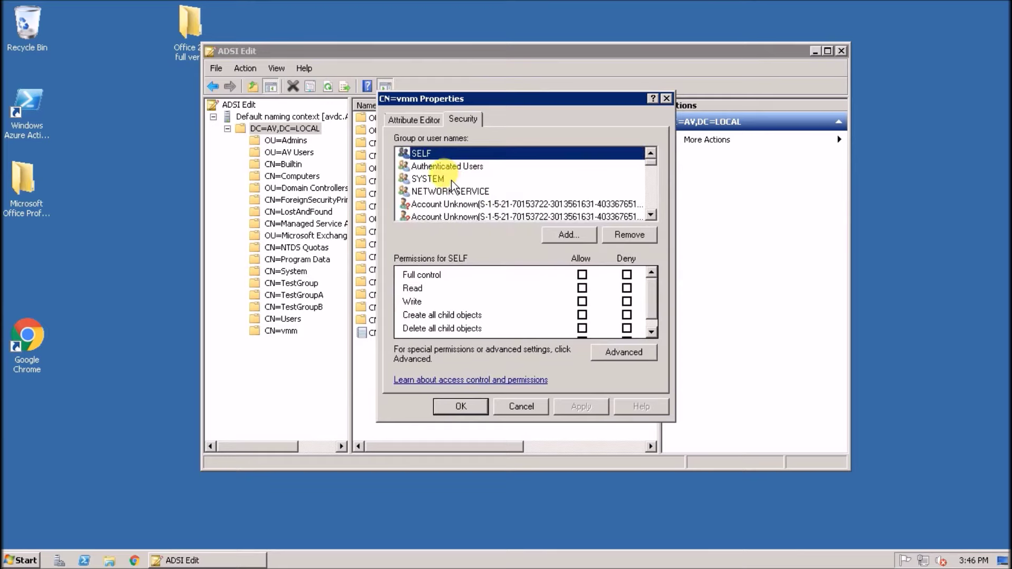
pyautogui.scroll(-2, 458, 181)
pyautogui.click(467, 193)
pyautogui.scroll(-5, 469, 198)
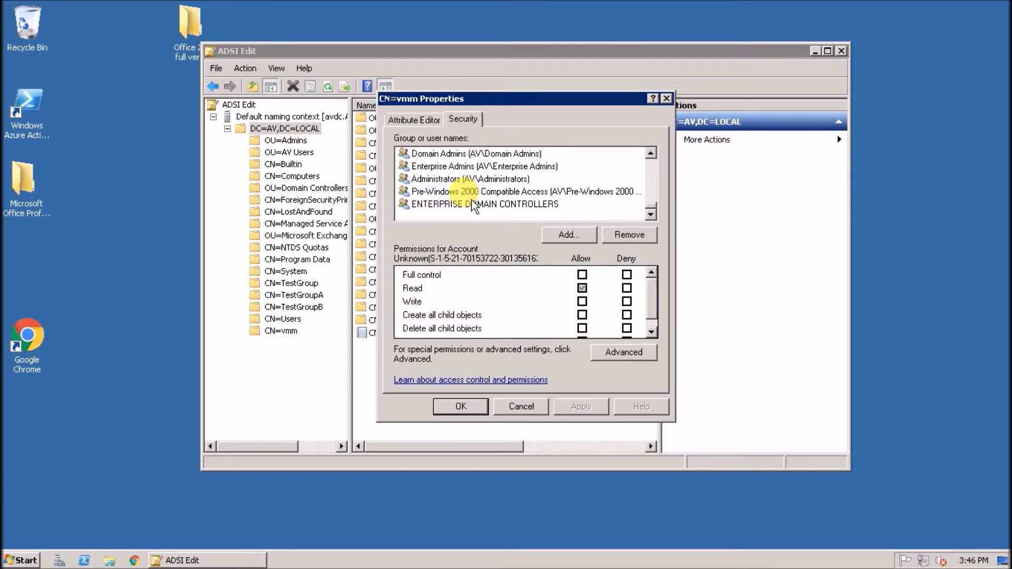
pyautogui.scroll(1, 473, 205)
pyautogui.scroll(1, 473, 206)
# Add the administrator account from AV.LOCAL, allow it Full control and apply
pyautogui.click(569, 234)
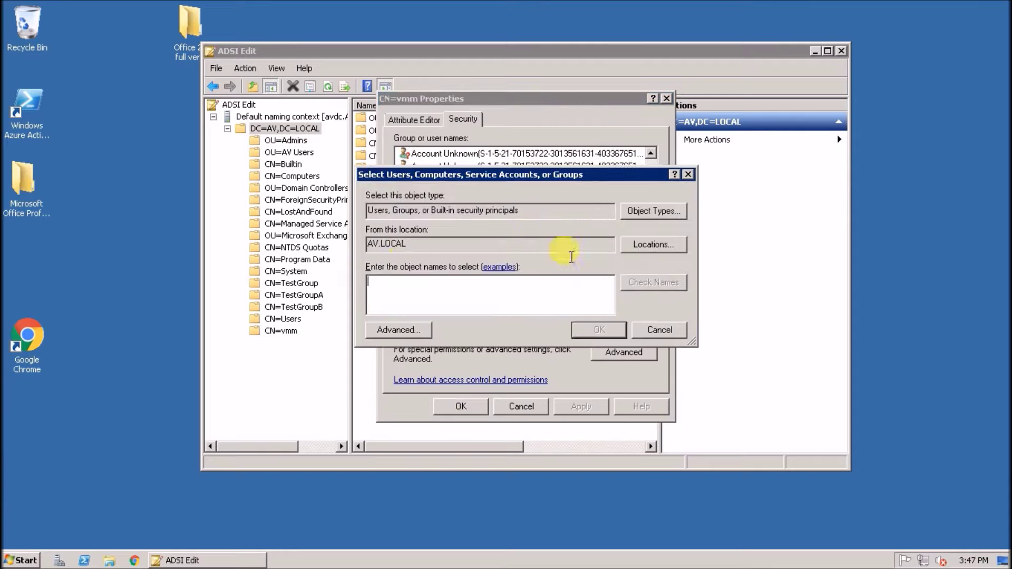
pyautogui.click(665, 246)
pyautogui.click(440, 241)
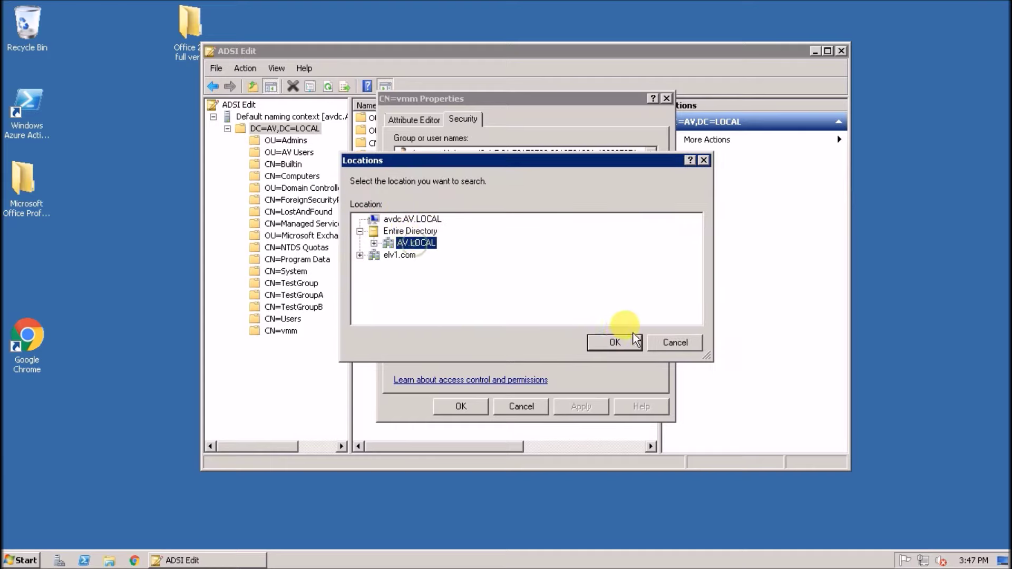
pyautogui.click(615, 340)
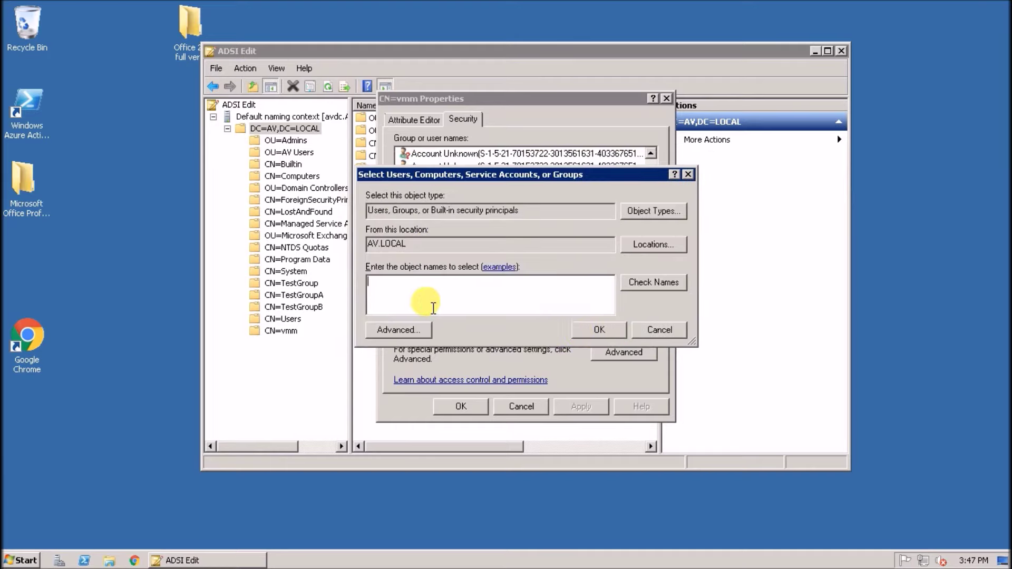
pyautogui.write('babruam')
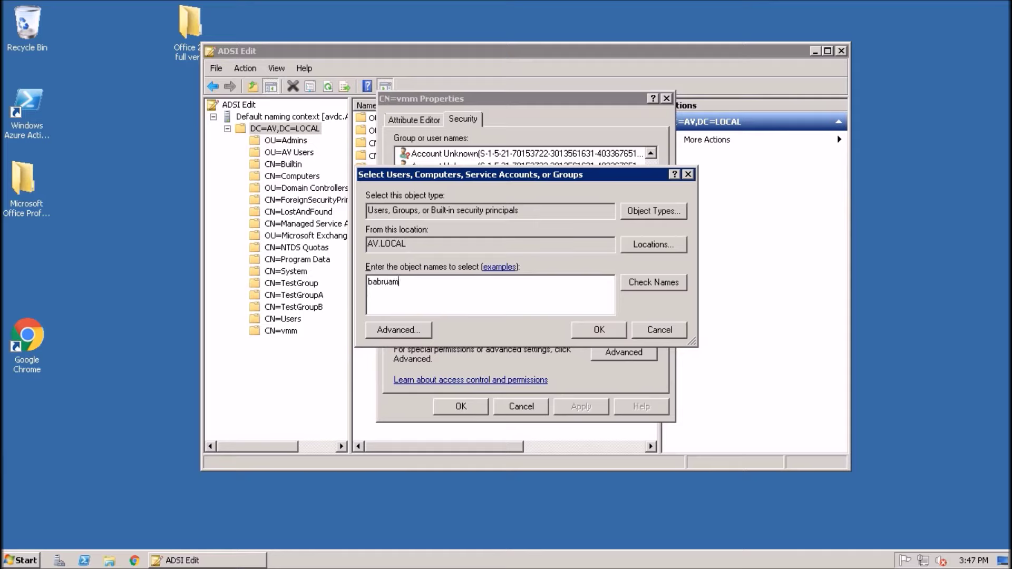
pyautogui.click(657, 283)
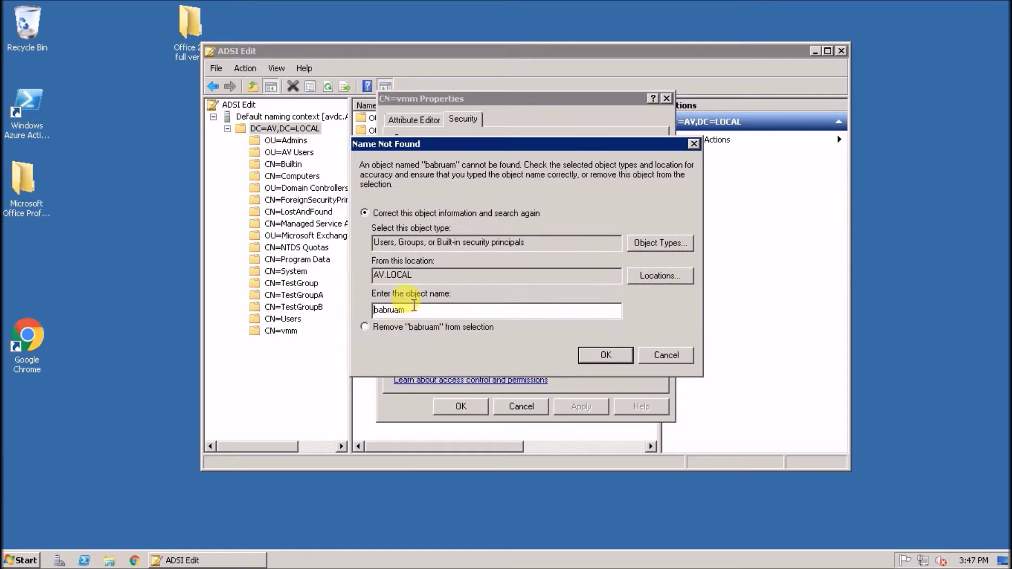
pyautogui.click(662, 356)
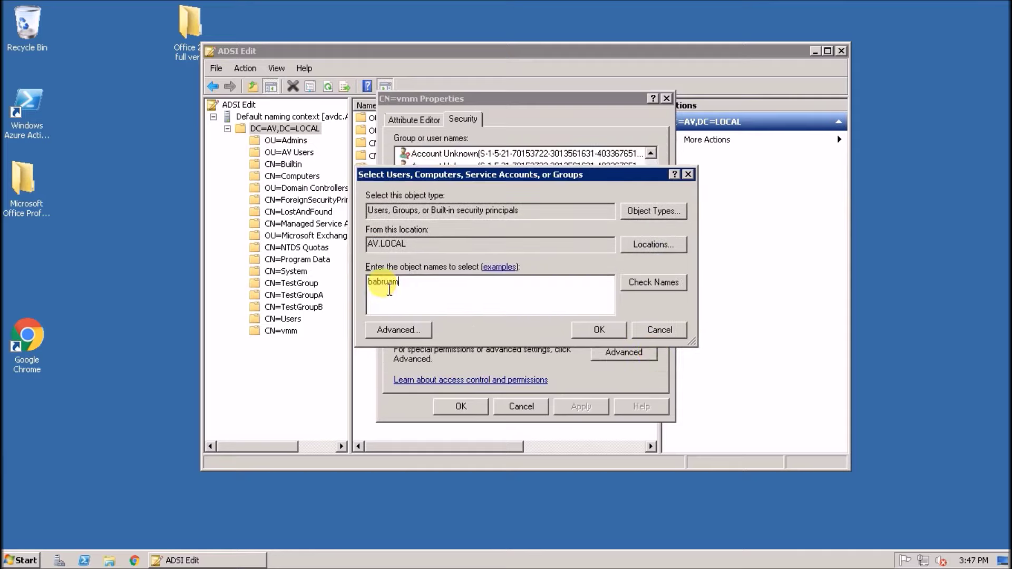
pyautogui.click(384, 283)
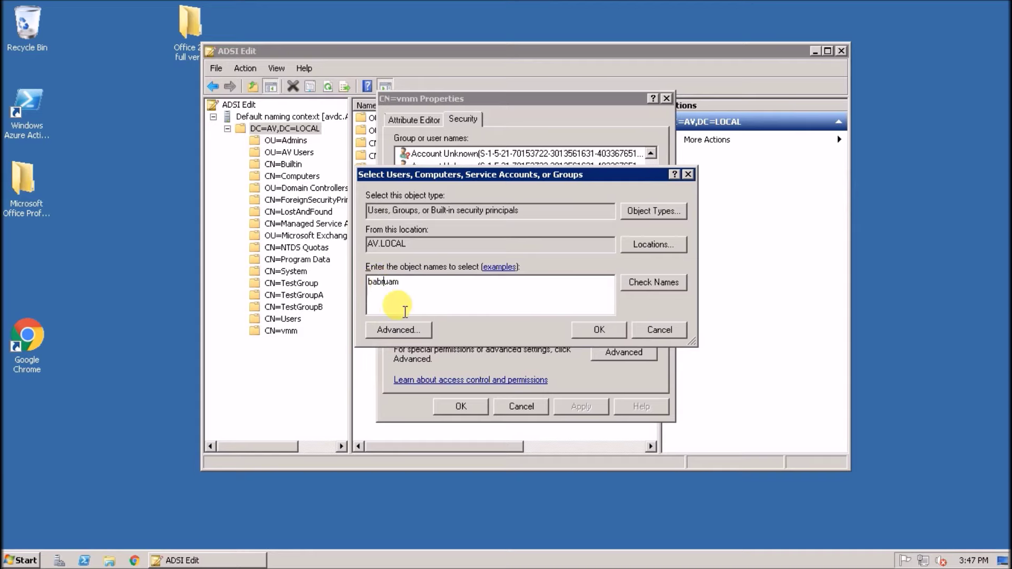
pyautogui.write('r')
pyautogui.click(664, 284)
pyautogui.click(599, 328)
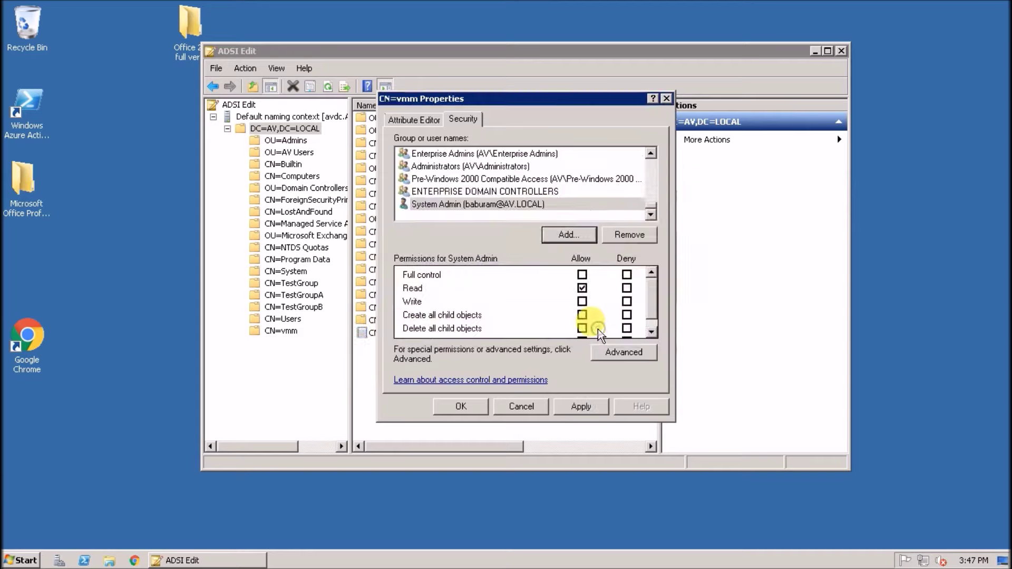
pyautogui.click(582, 275)
pyautogui.click(581, 406)
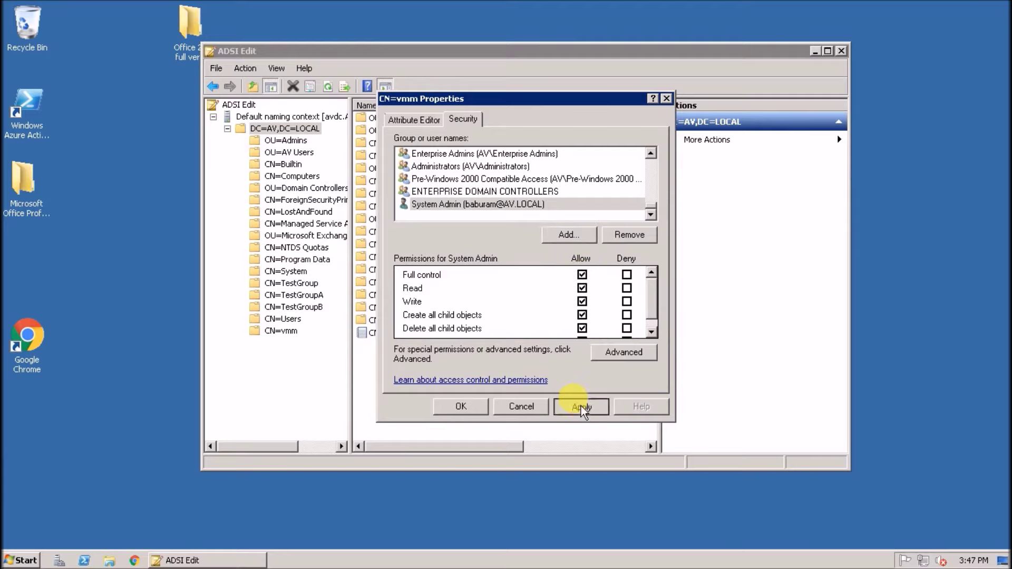
# Add another account to CN=vmm permissions, include Computers as object type, and start entering SCVMM
pyautogui.click(559, 235)
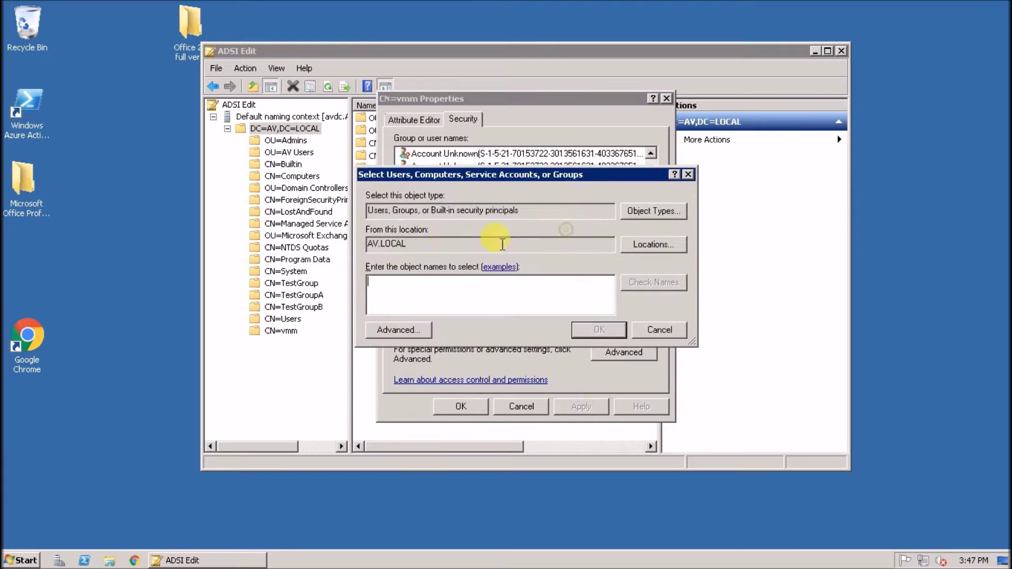
pyautogui.click(633, 261)
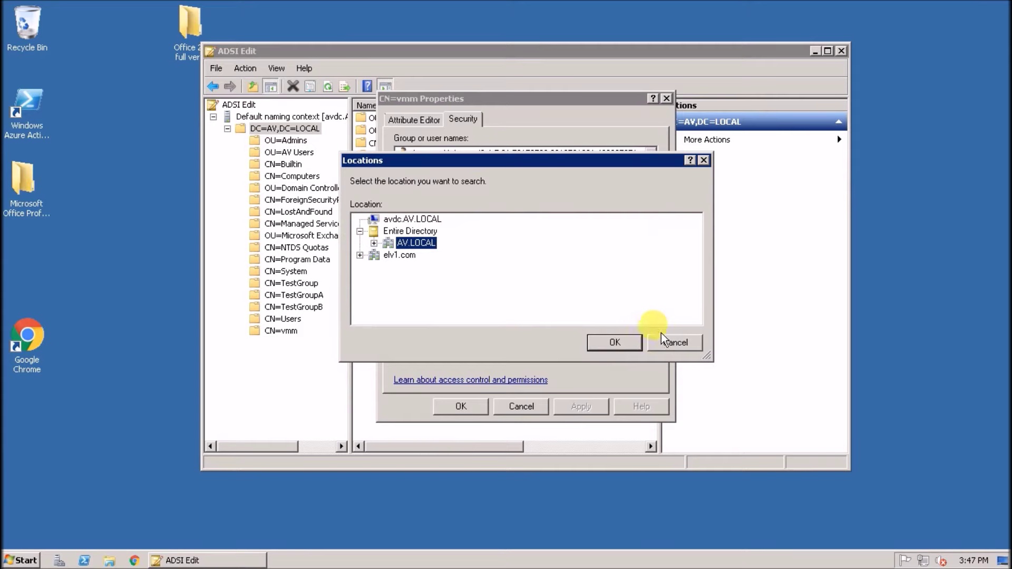
pyautogui.click(669, 343)
pyautogui.click(654, 211)
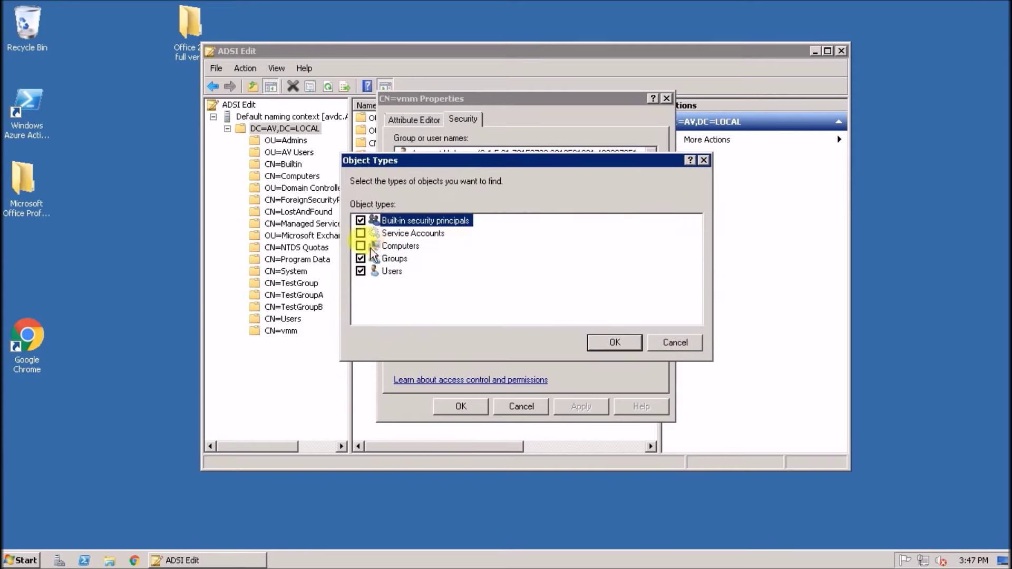
pyautogui.click(612, 342)
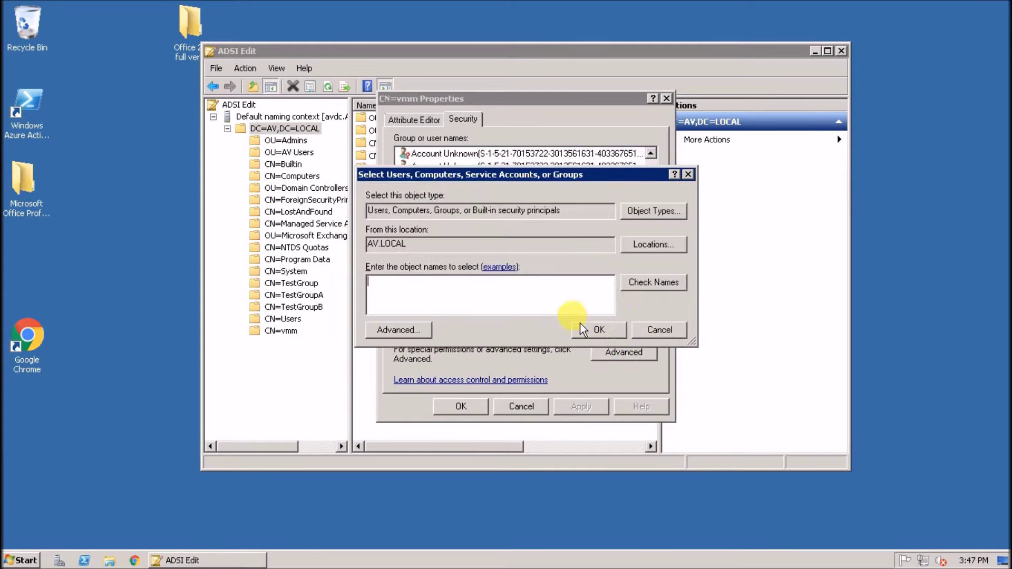
pyautogui.click(475, 293)
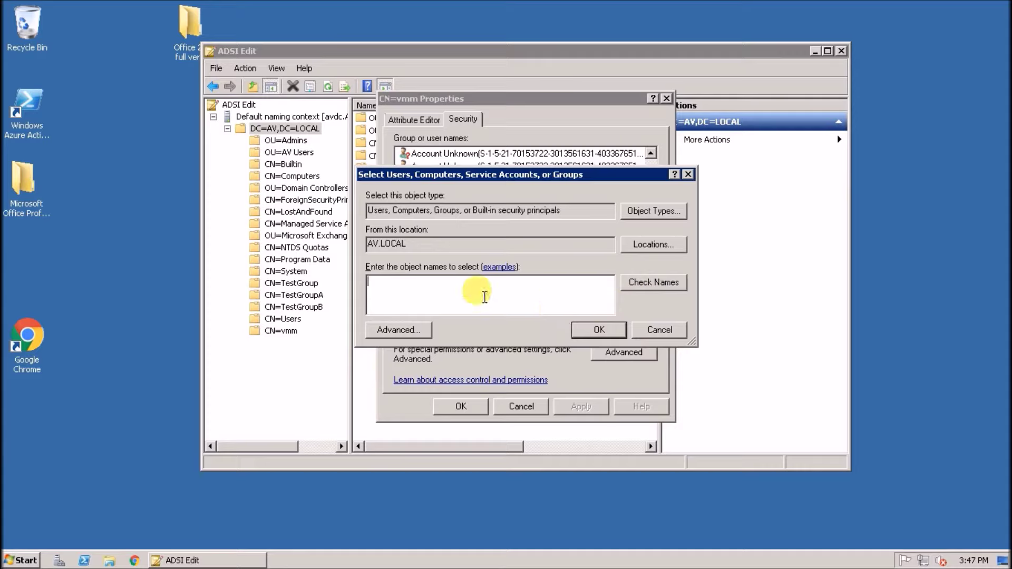
pyautogui.write('sc')
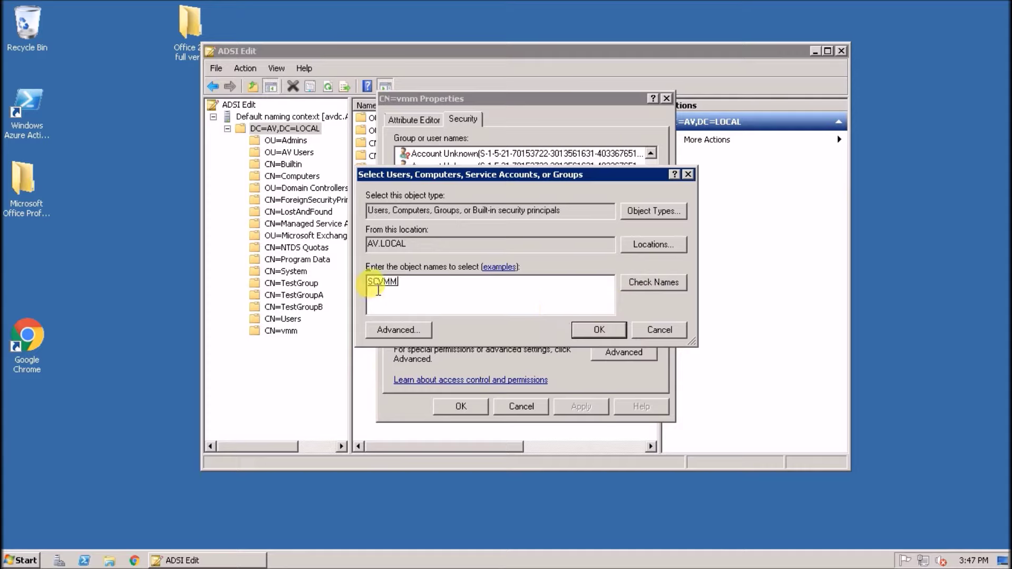
# Check the scvmm server's System properties to confirm its name is SCVMM, then confirm adding SCVMM
pyautogui.click(654, 9)
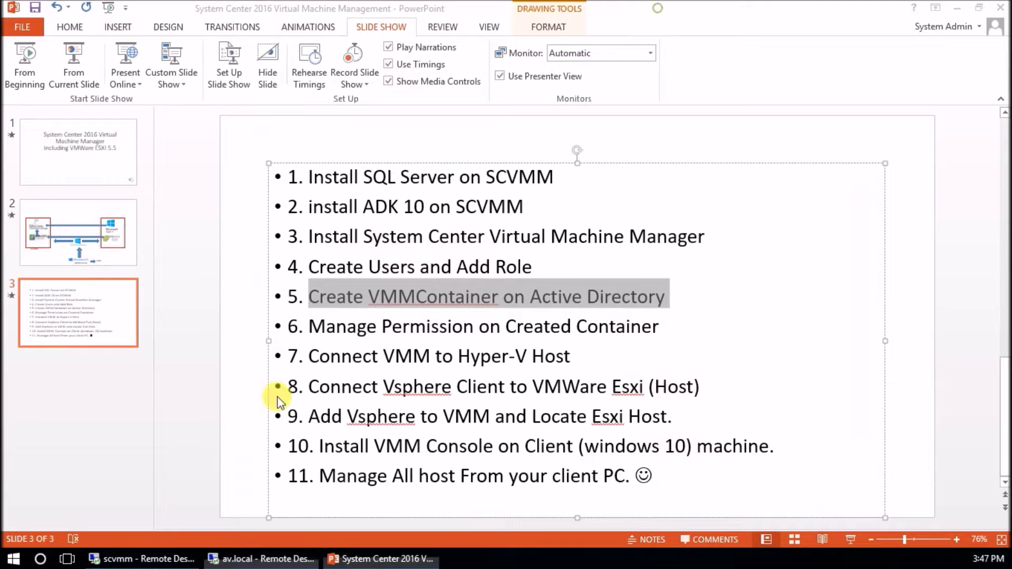
pyautogui.click(121, 560)
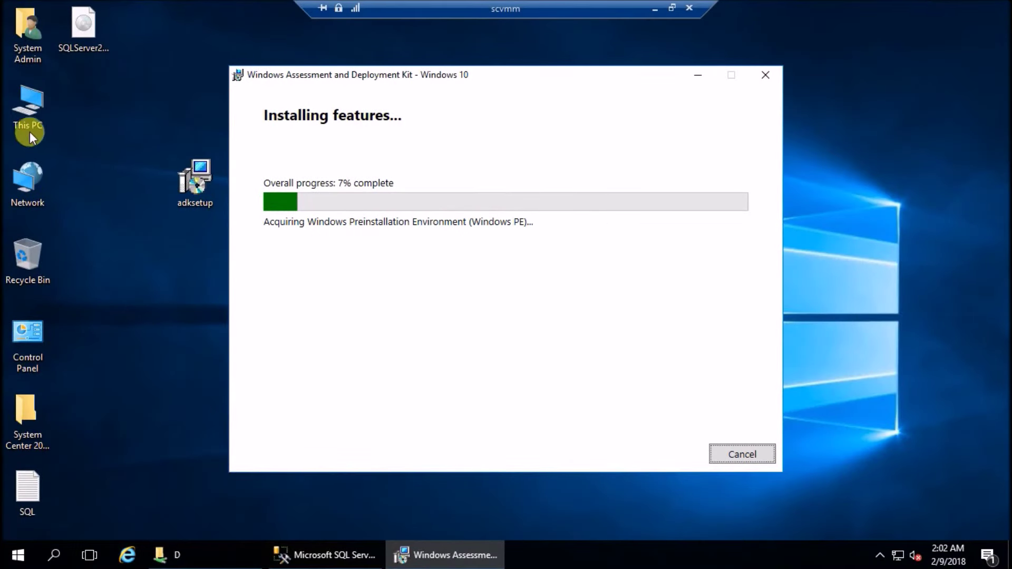
pyautogui.rightClick(30, 115)
pyautogui.click(99, 290)
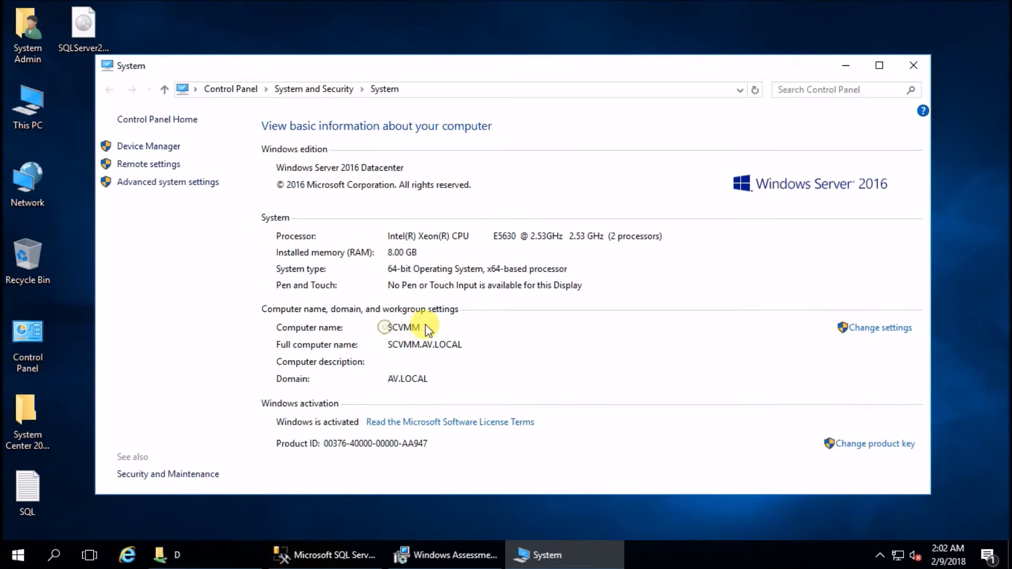
pyautogui.moveTo(604, 5)
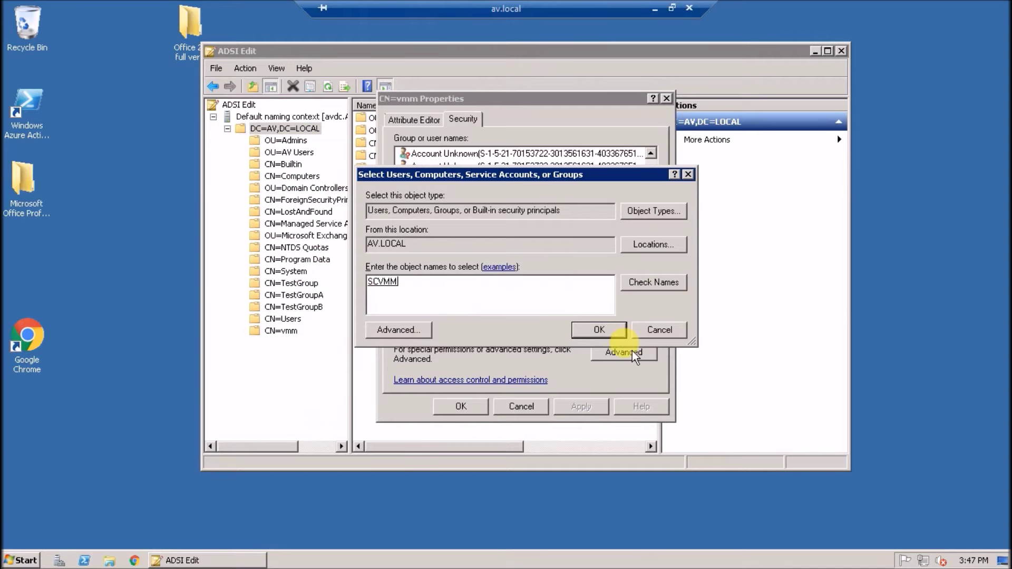
pyautogui.click(596, 330)
# Grant the SCVMM computer Full control Allow on CN=vmm and save the permissions
pyautogui.click(582, 275)
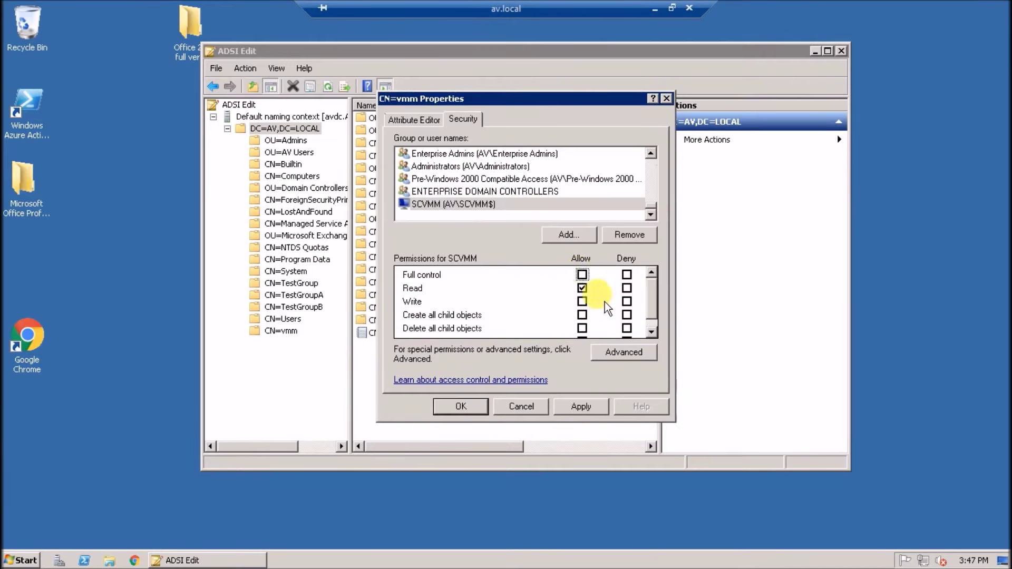
pyautogui.click(581, 407)
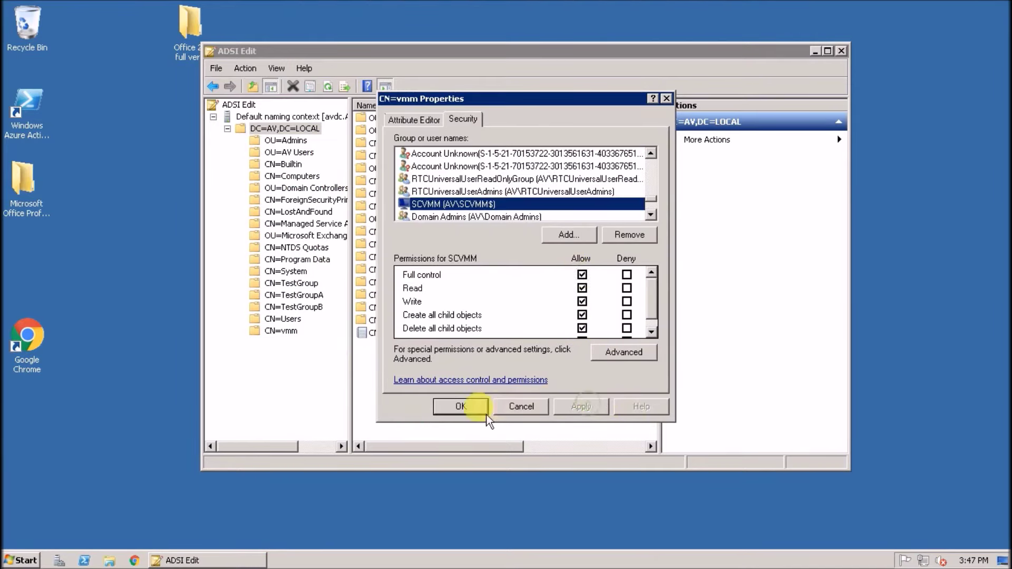
pyautogui.click(461, 406)
# Reopen the CN=vmm container's properties on the Security tab
pyautogui.click(280, 331)
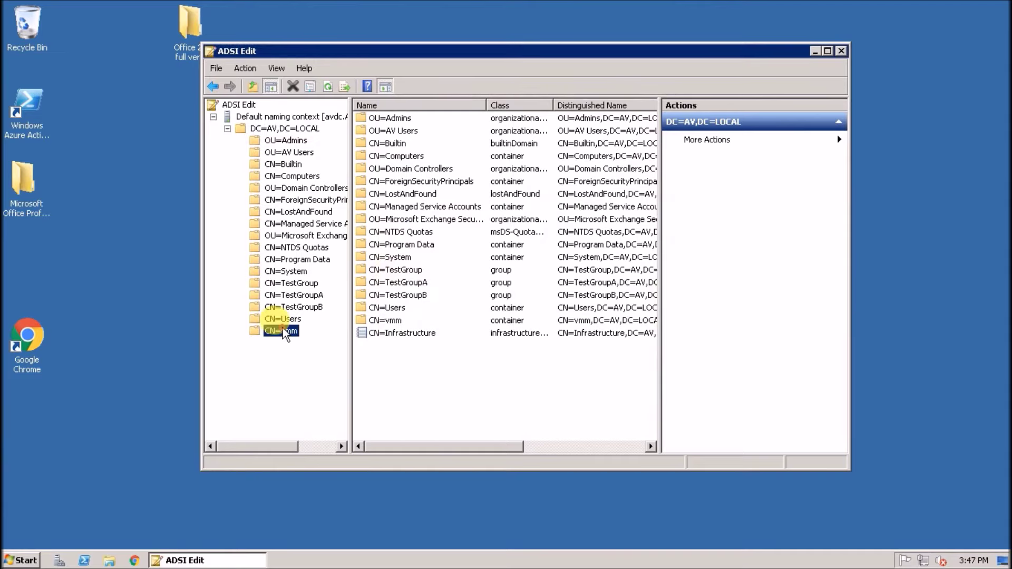
pyautogui.rightClick(279, 330)
pyautogui.click(321, 430)
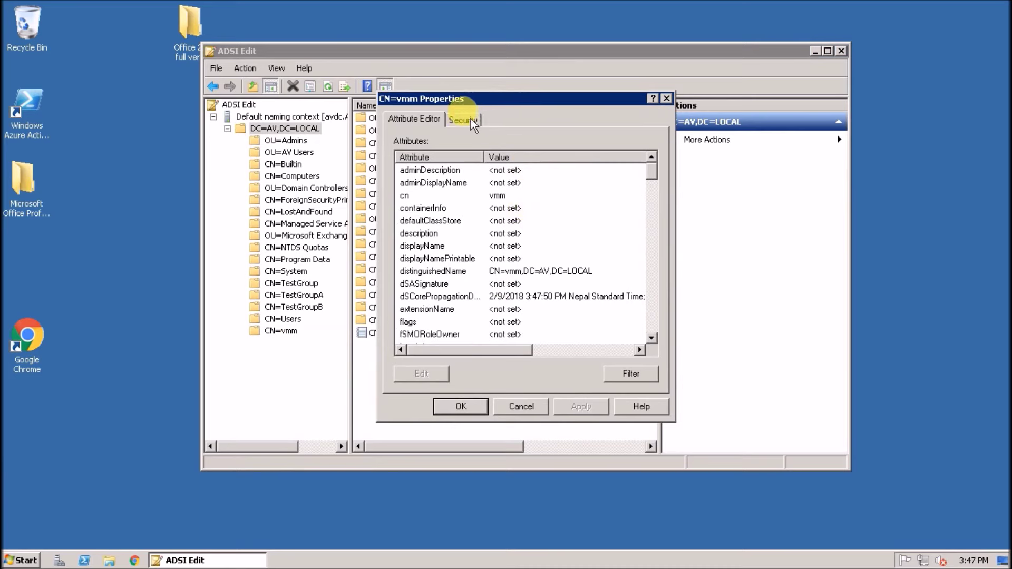
pyautogui.click(463, 119)
# In advanced security, make the SCVMM permission apply to this object and all descendant objects
pyautogui.click(601, 351)
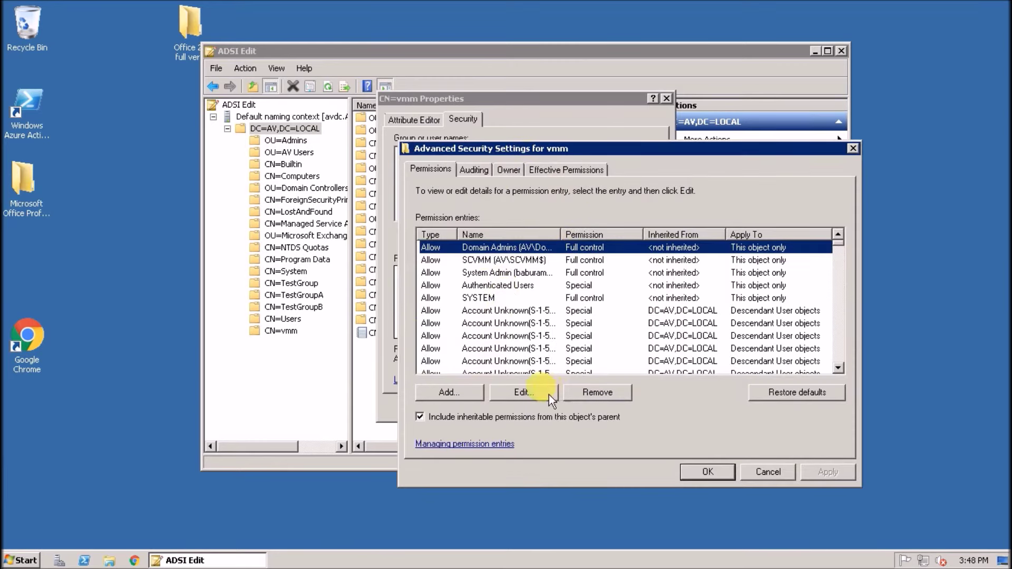
pyautogui.click(514, 260)
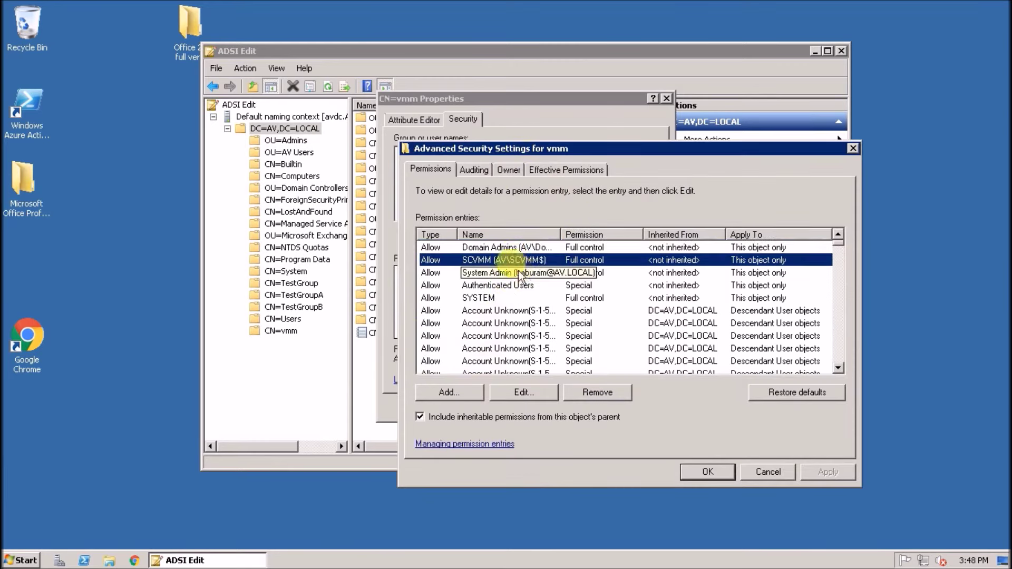
pyautogui.click(522, 391)
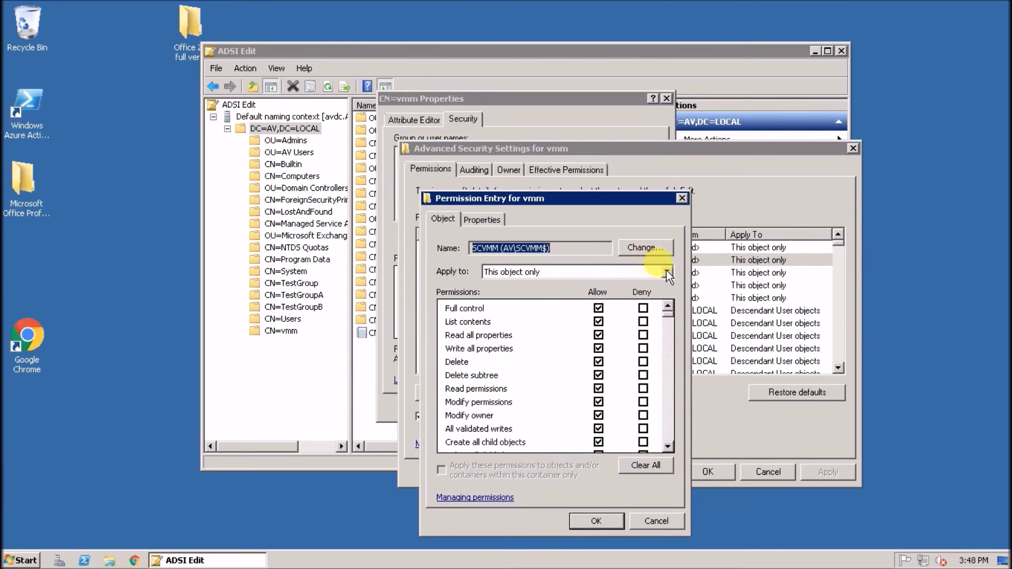
pyautogui.click(668, 272)
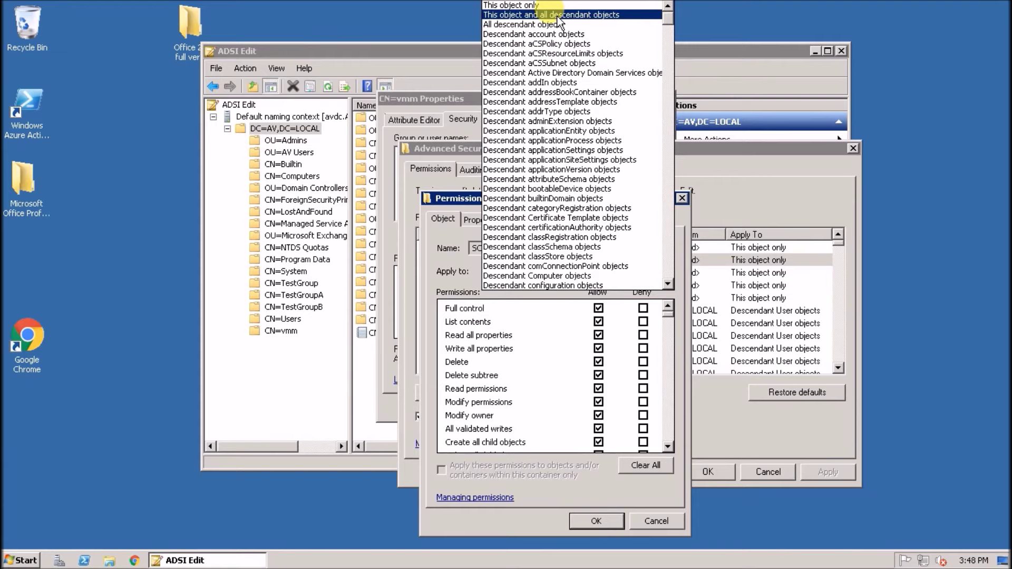
pyautogui.click(559, 15)
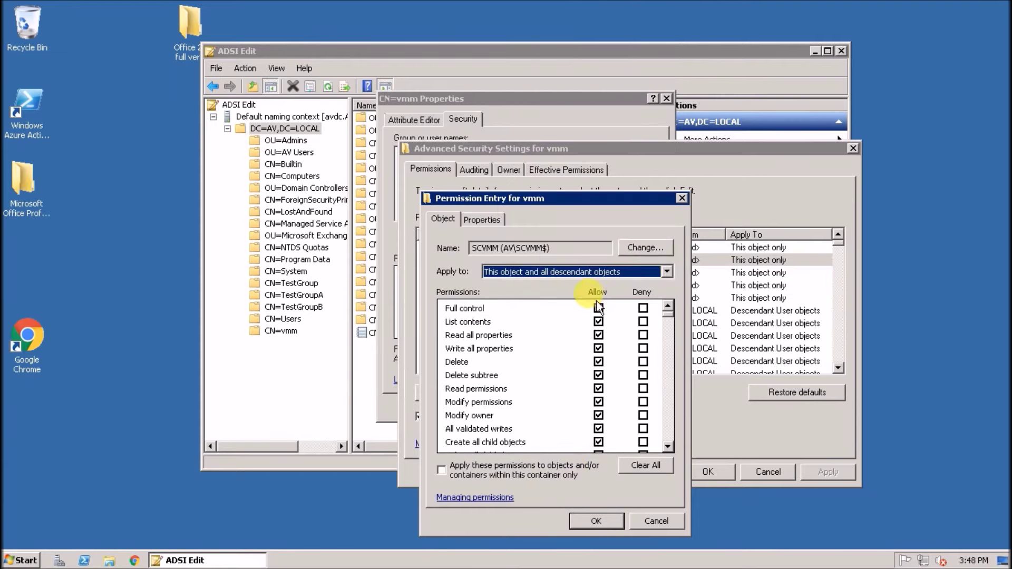
pyautogui.click(591, 522)
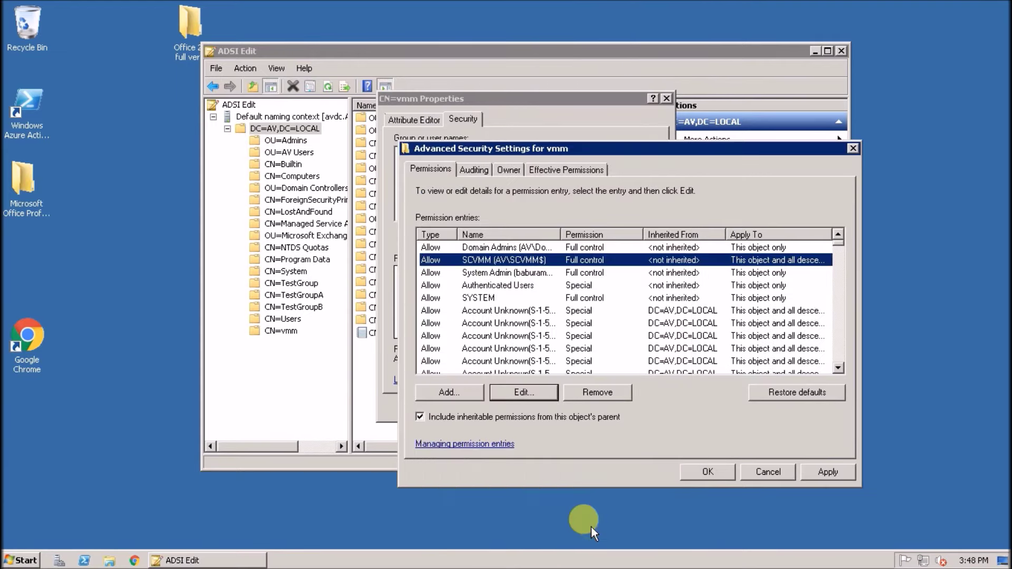
# Make the administrator account's permission entry apply to all descendant objects as well
pyautogui.click(537, 273)
pyautogui.moveTo(560, 234); pyautogui.dragTo(605, 234)
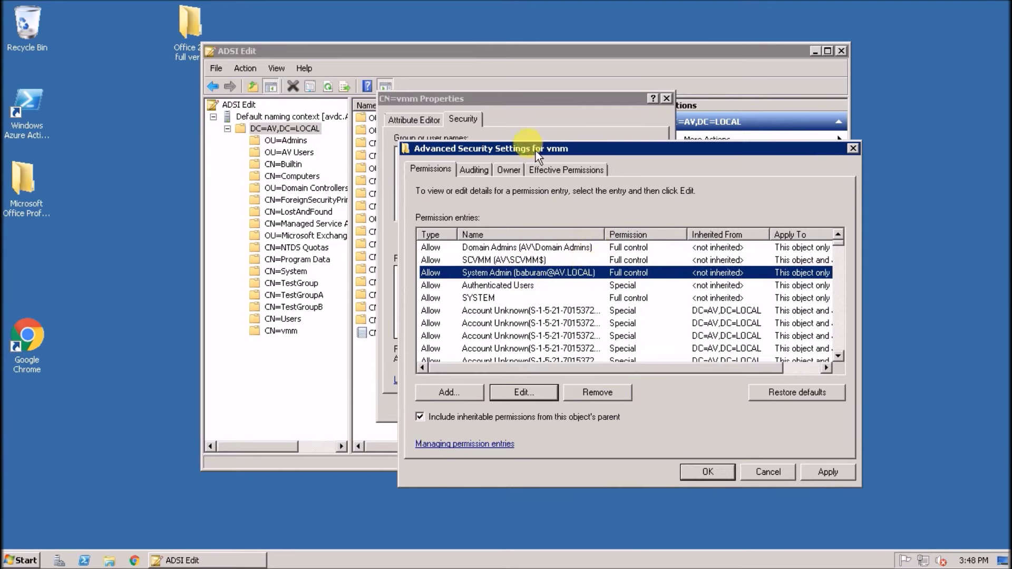
pyautogui.click(524, 391)
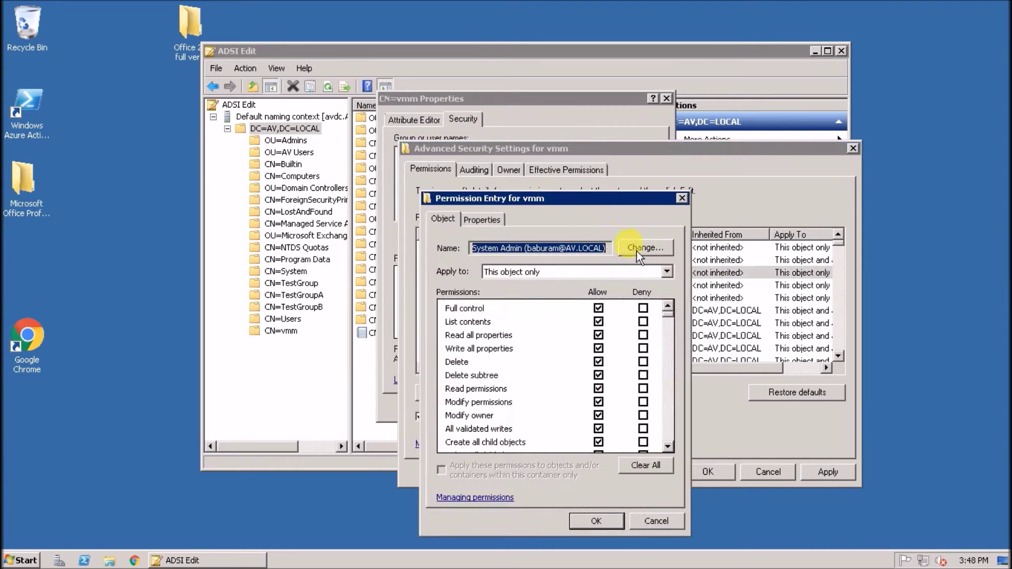
pyautogui.click(667, 272)
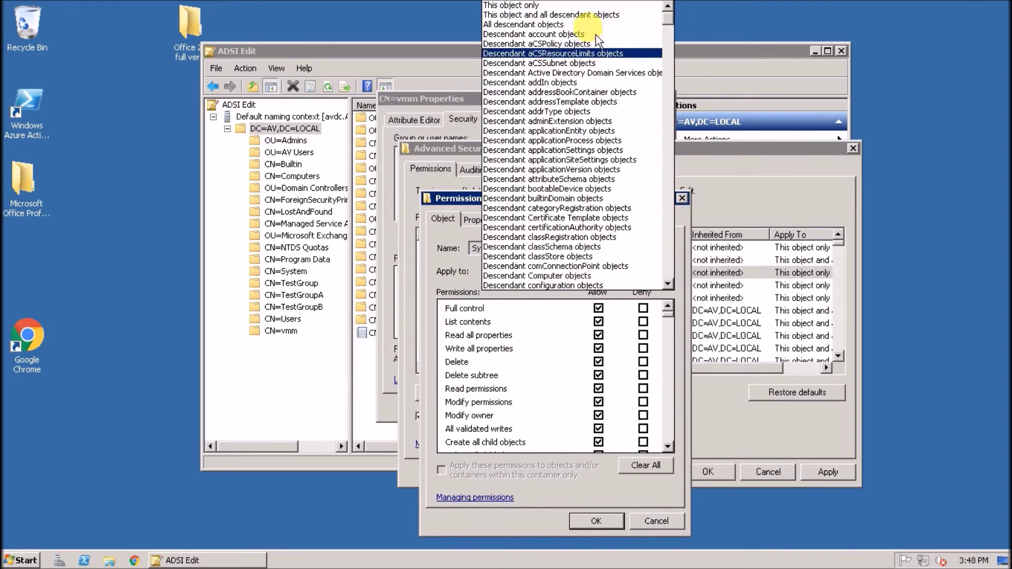
pyautogui.click(589, 16)
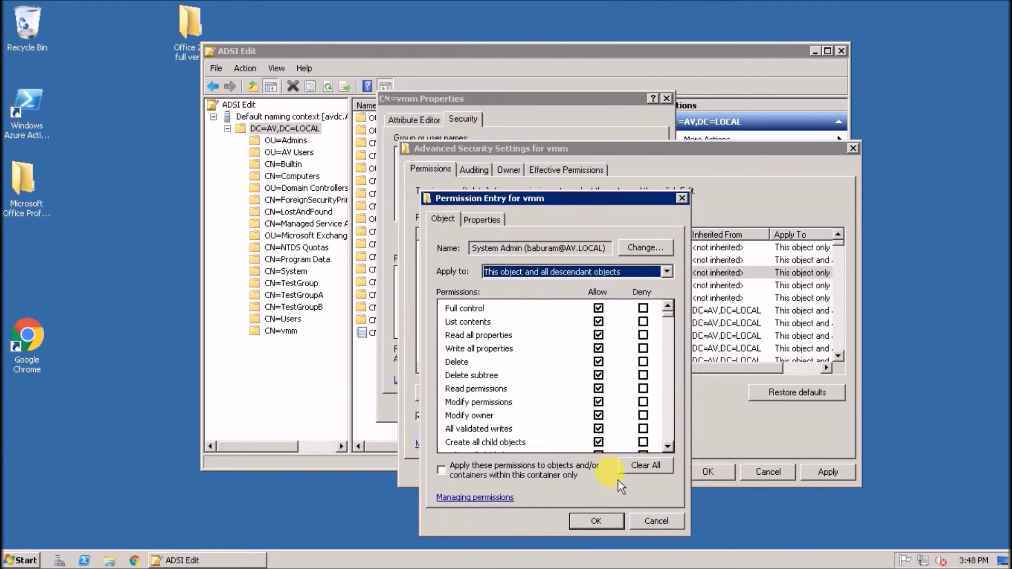
pyautogui.click(606, 519)
# Apply the security changes, close the CN=vmm property dialogs, and exit ADSI Edit
pyautogui.click(827, 466)
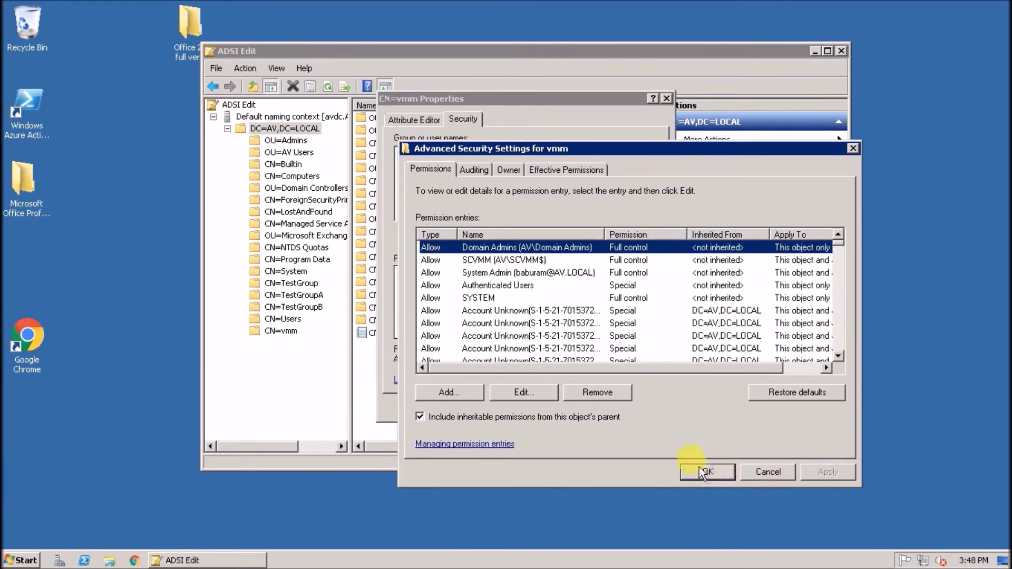
pyautogui.click(706, 471)
pyautogui.click(473, 410)
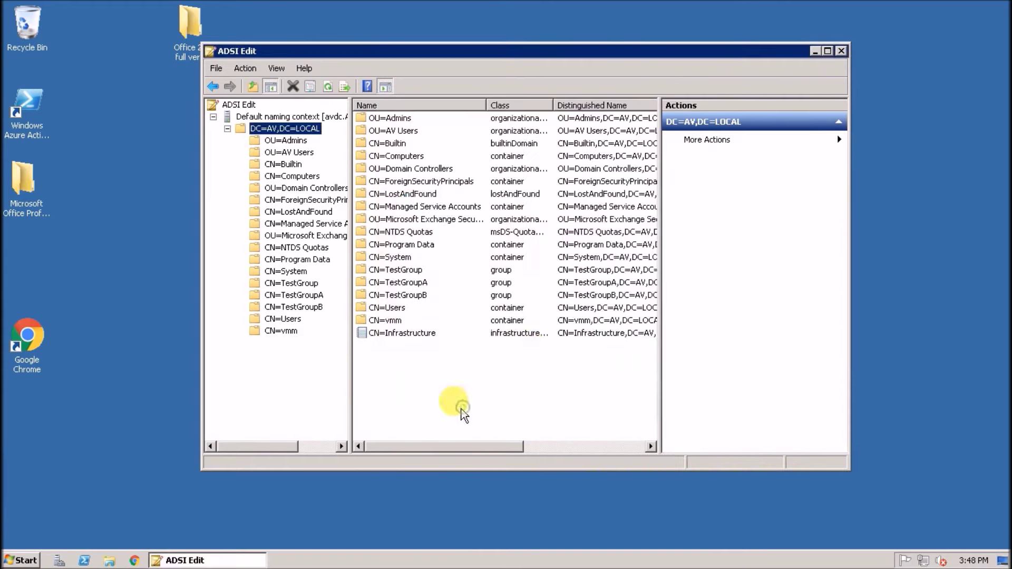
pyautogui.click(841, 50)
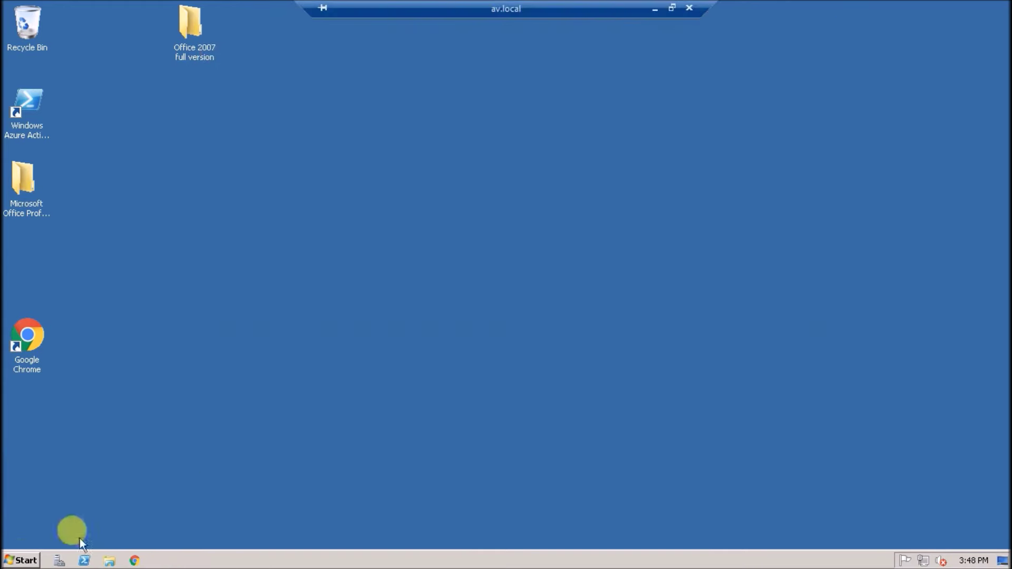
# Leave the ADK installing on scvmm and bring up the av.local Start menu
pyautogui.click(20, 560)
pyautogui.click(211, 536)
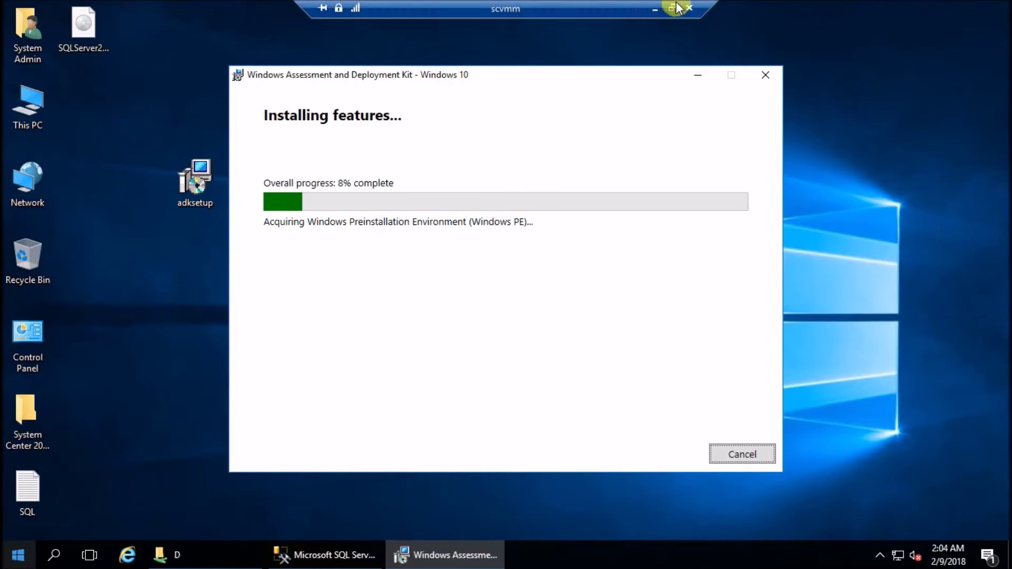
pyautogui.click(655, 9)
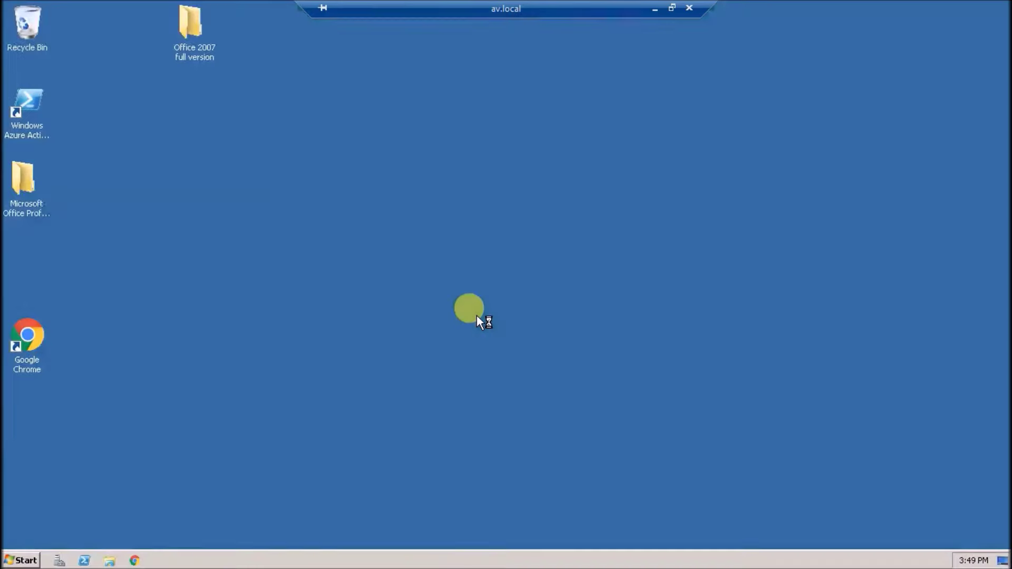
pyautogui.click(21, 561)
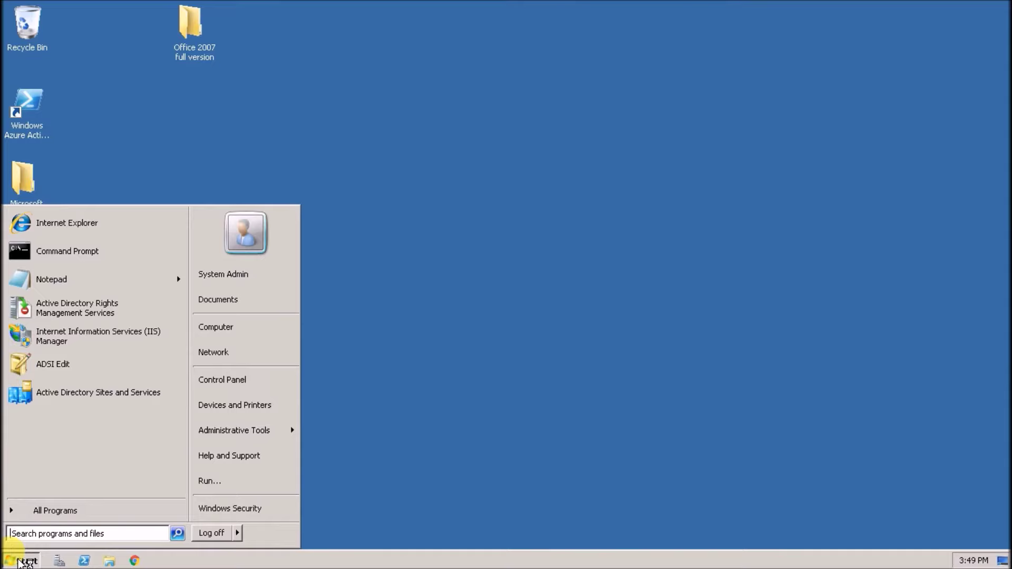
# Launch dsa.msc and start a new user in the Admins unit
pyautogui.write('dsa.msc')
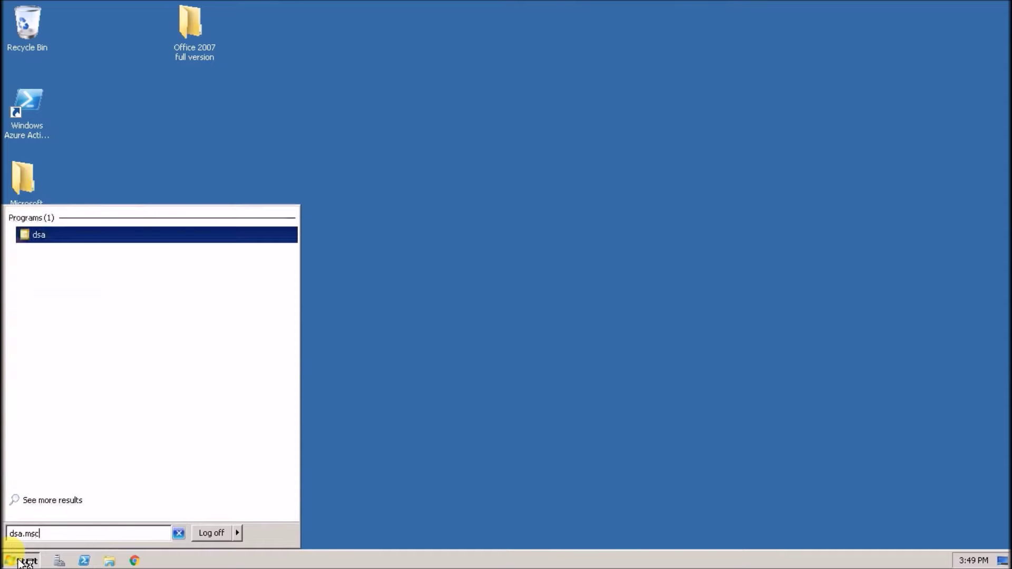
pyautogui.press('Return')
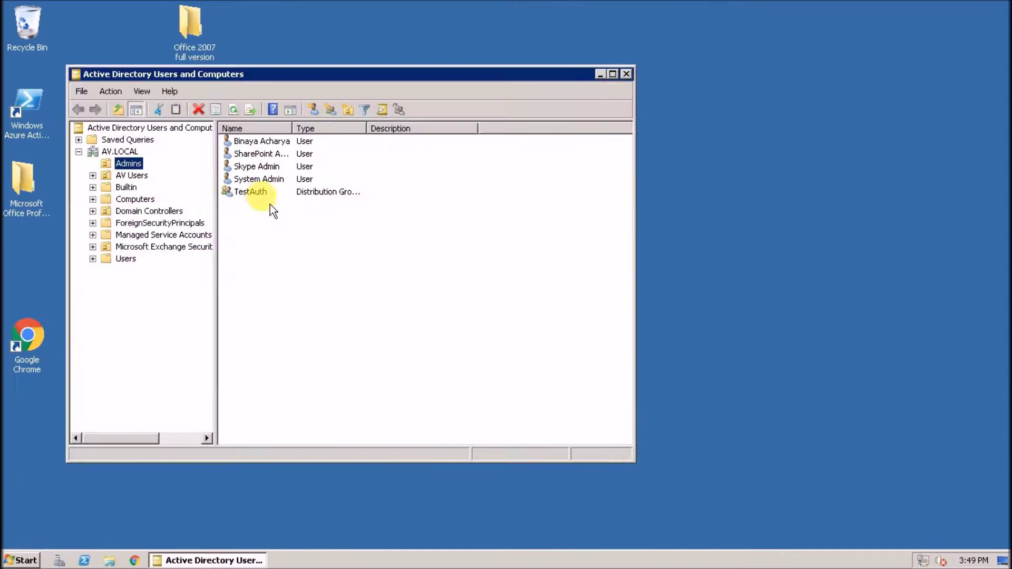
pyautogui.click(128, 163)
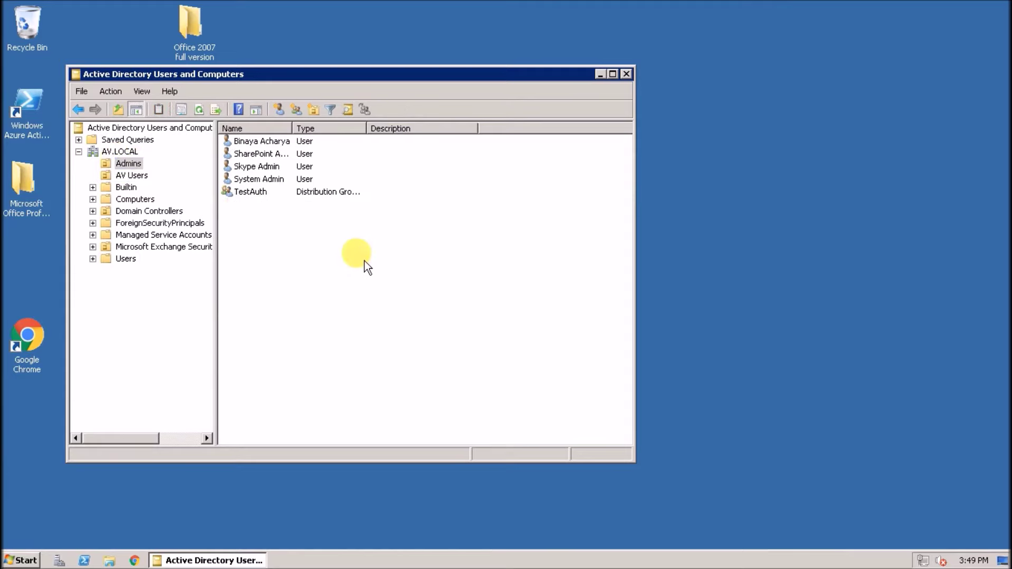
pyautogui.rightClick(365, 261)
pyautogui.moveTo(397, 314)
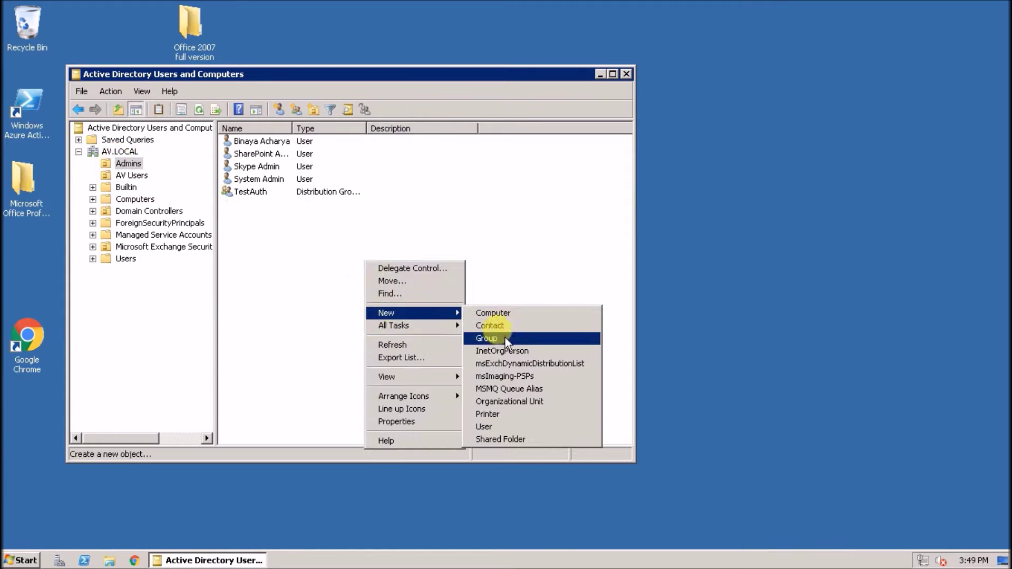
pyautogui.click(501, 426)
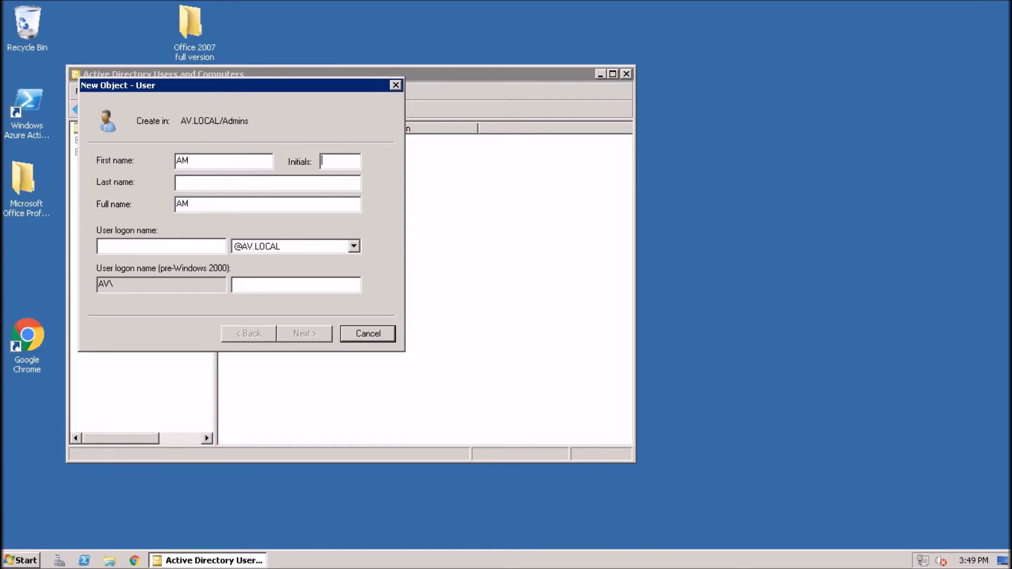
# Enter VM Admin's name details, set the password never to expire, and open its properties
pyautogui.click(219, 164)
pyautogui.write('Ad')
pyautogui.write('vmadmin')
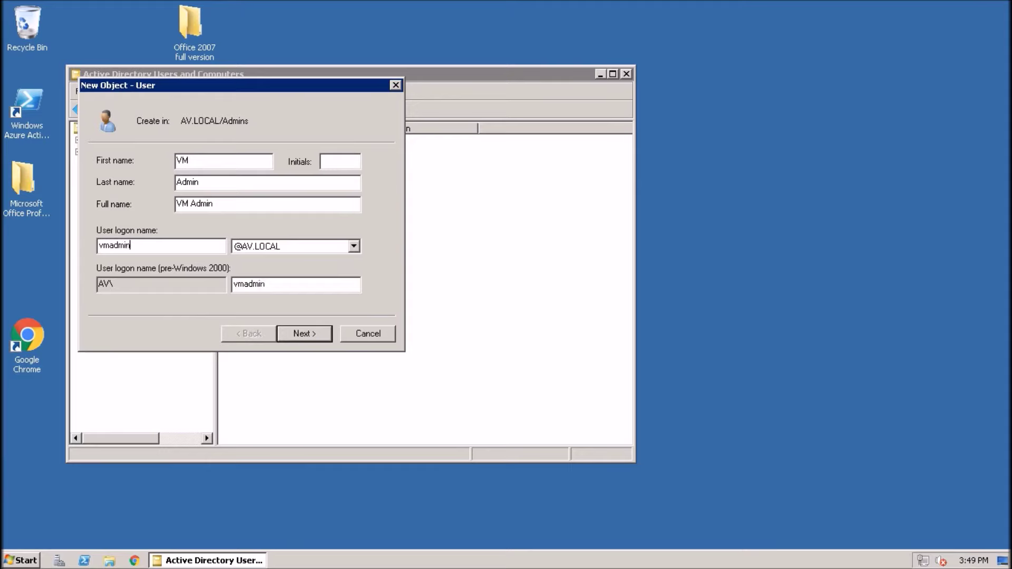
pyautogui.click(320, 335)
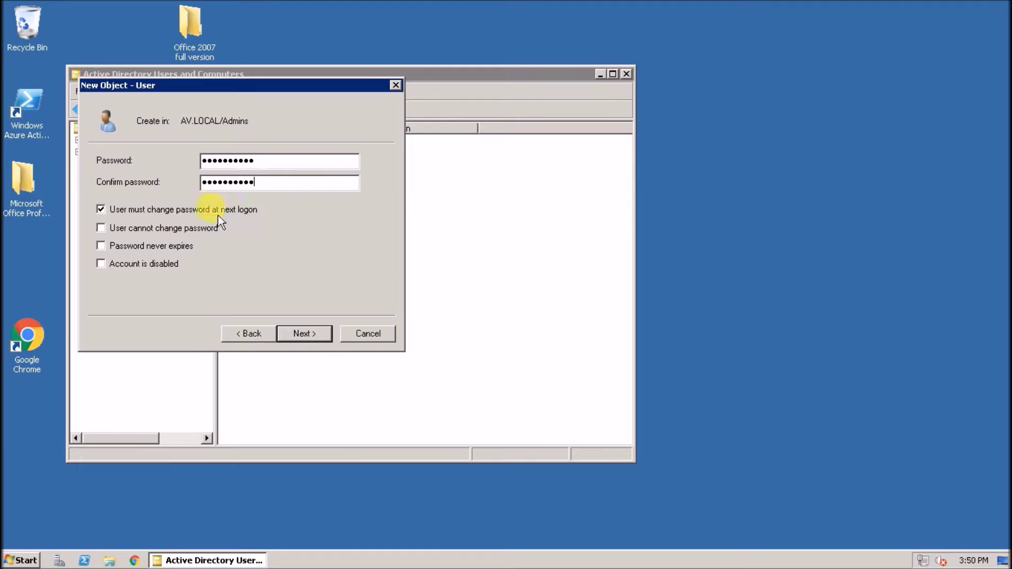
pyautogui.click(165, 245)
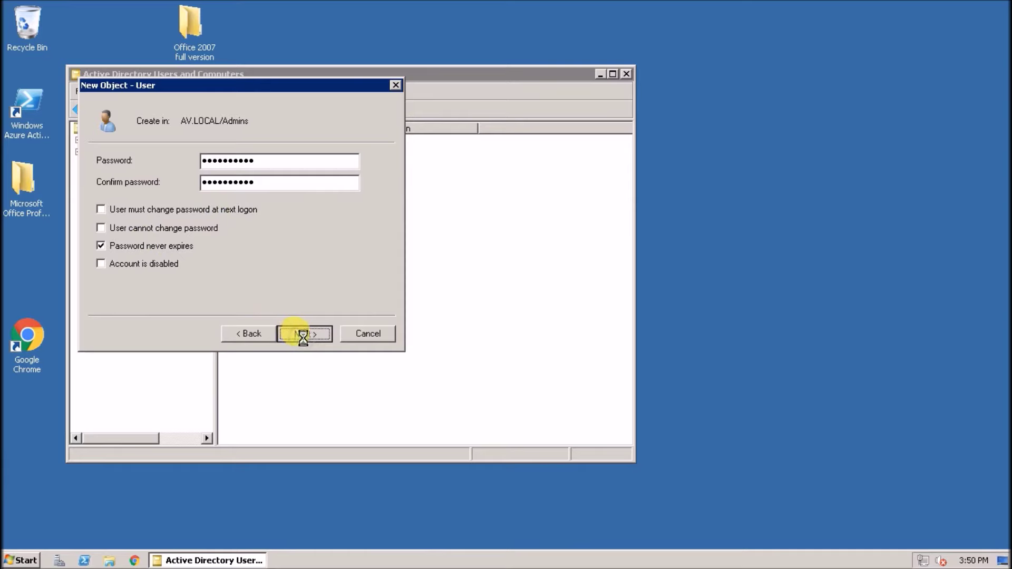
pyautogui.rightClick(264, 203)
pyautogui.click(311, 370)
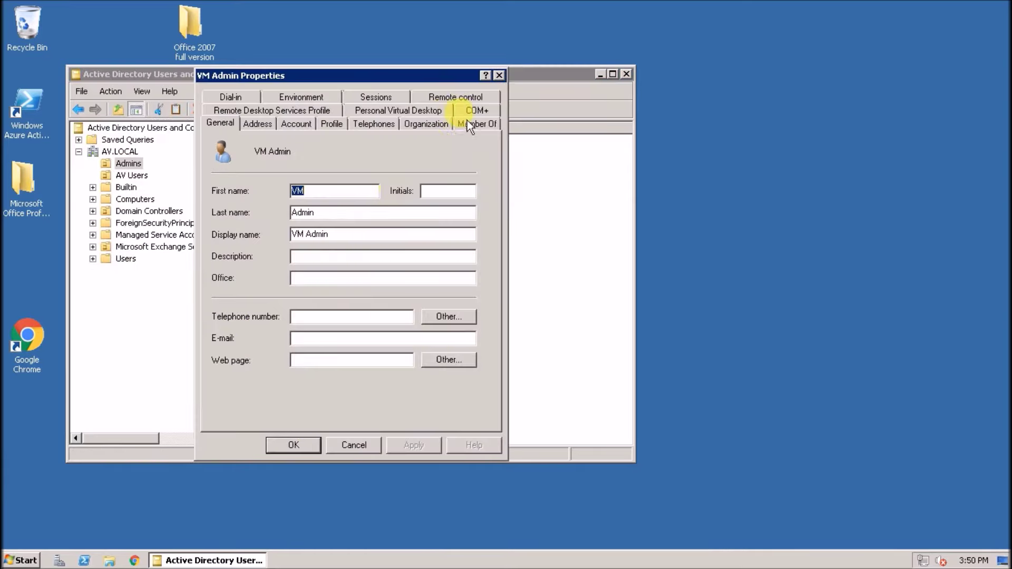
# From VM Admin's Member Of tab, list all domain groups and select Domain Admins
pyautogui.click(469, 123)
pyautogui.click(236, 302)
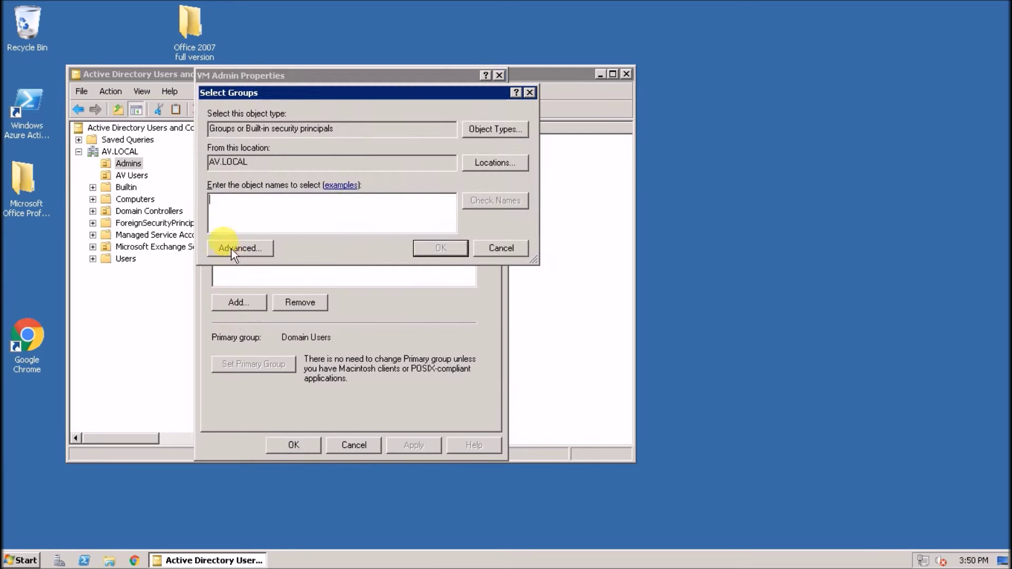
pyautogui.click(237, 248)
pyautogui.click(559, 243)
pyautogui.click(248, 420)
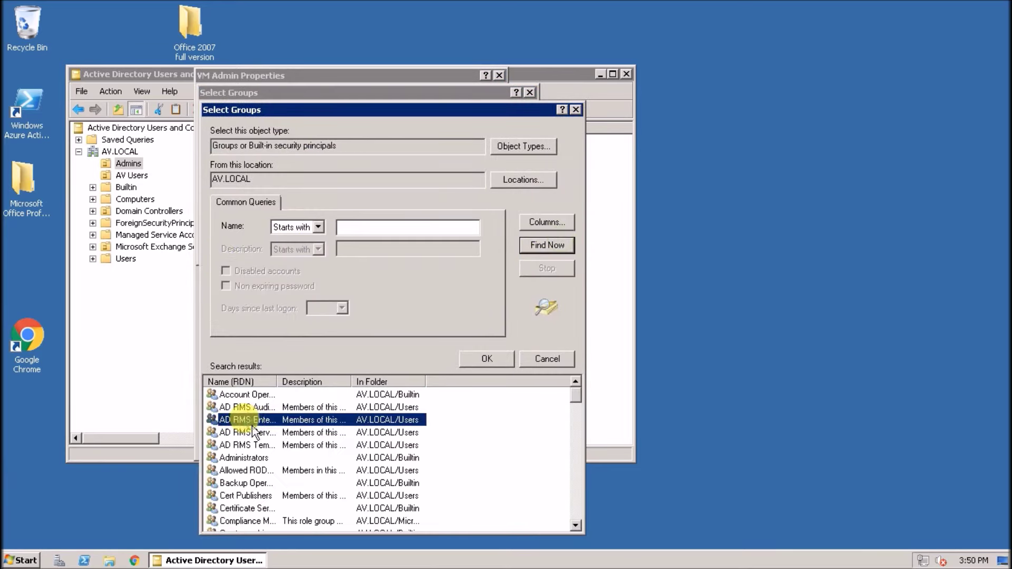
pyautogui.press('d')
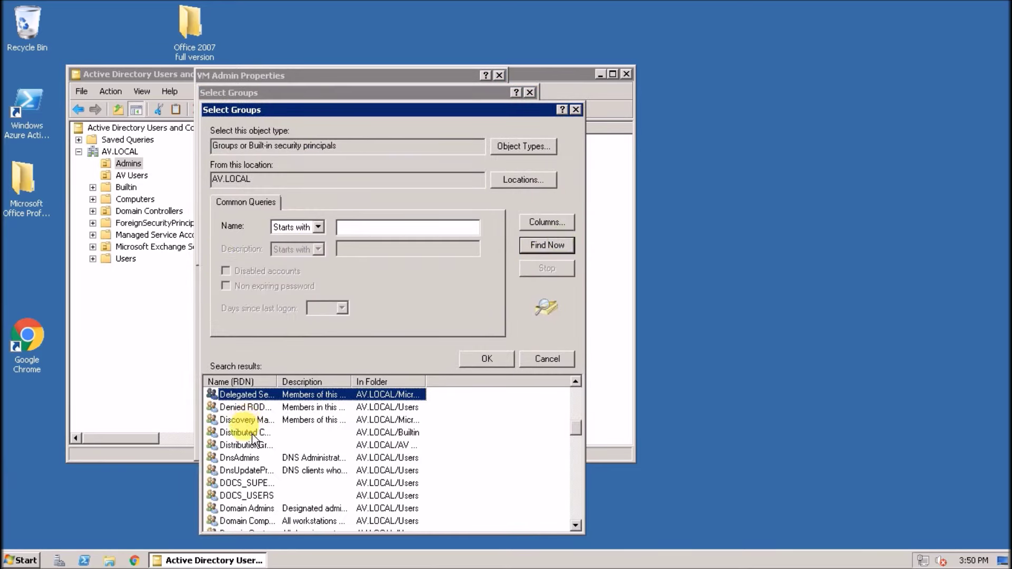
pyautogui.scroll(-1, 275, 475)
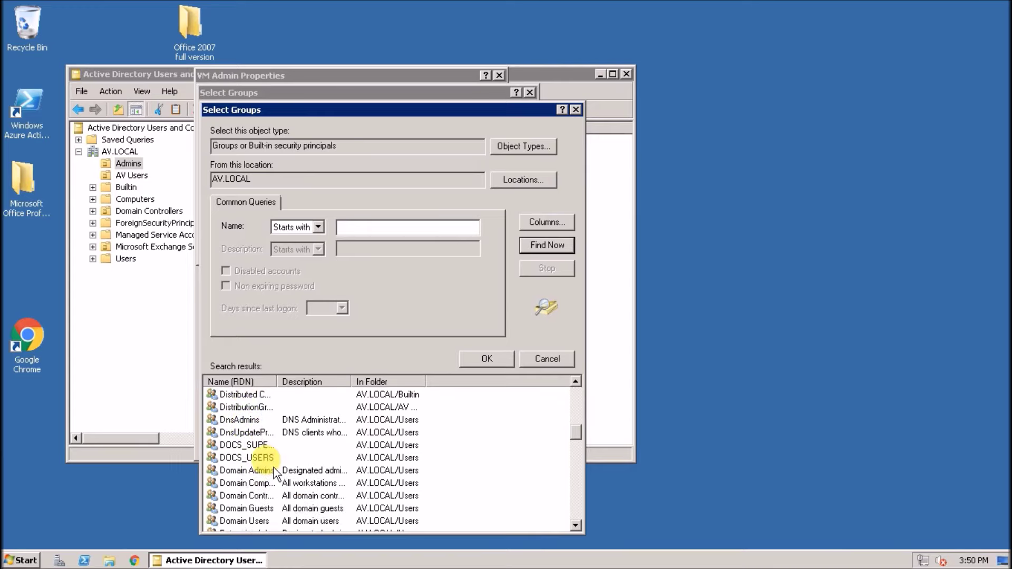
pyautogui.moveTo(277, 383); pyautogui.dragTo(339, 381)
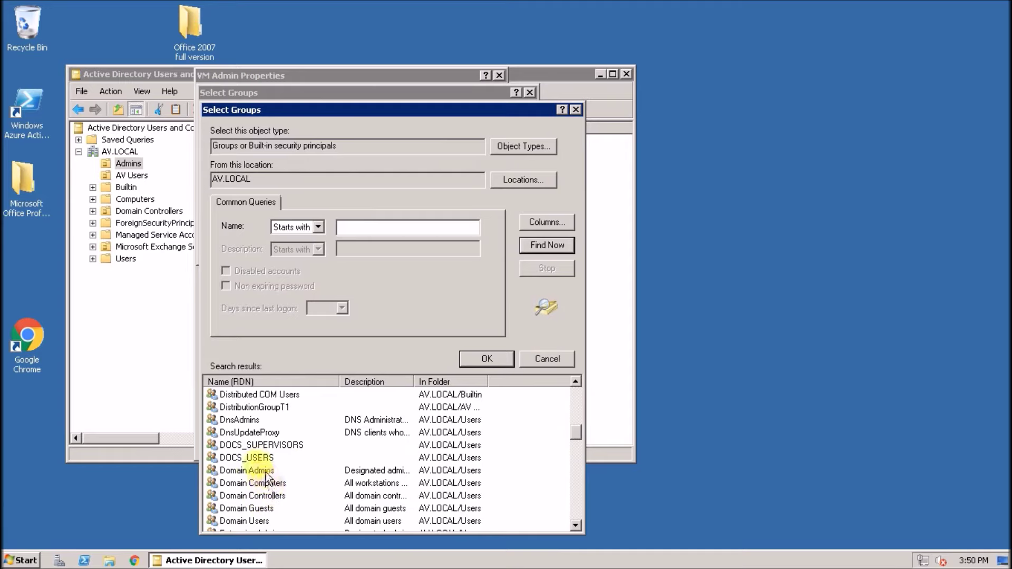
pyautogui.click(259, 471)
# Add Enterprise Admins and Schema Admins to the selection and confirm the three groups
pyautogui.scroll(-2, 373, 466)
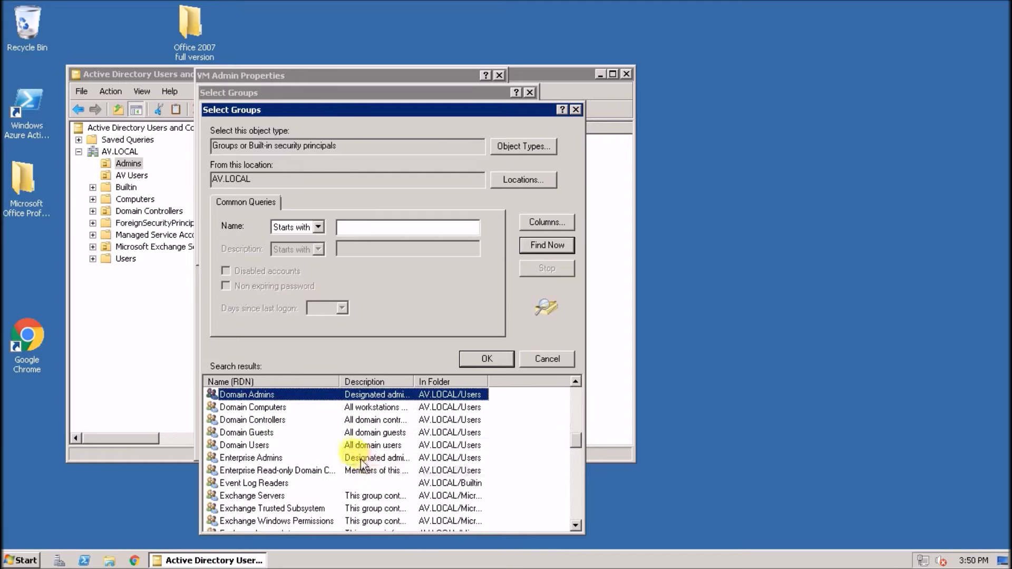
pyautogui.click(273, 459)
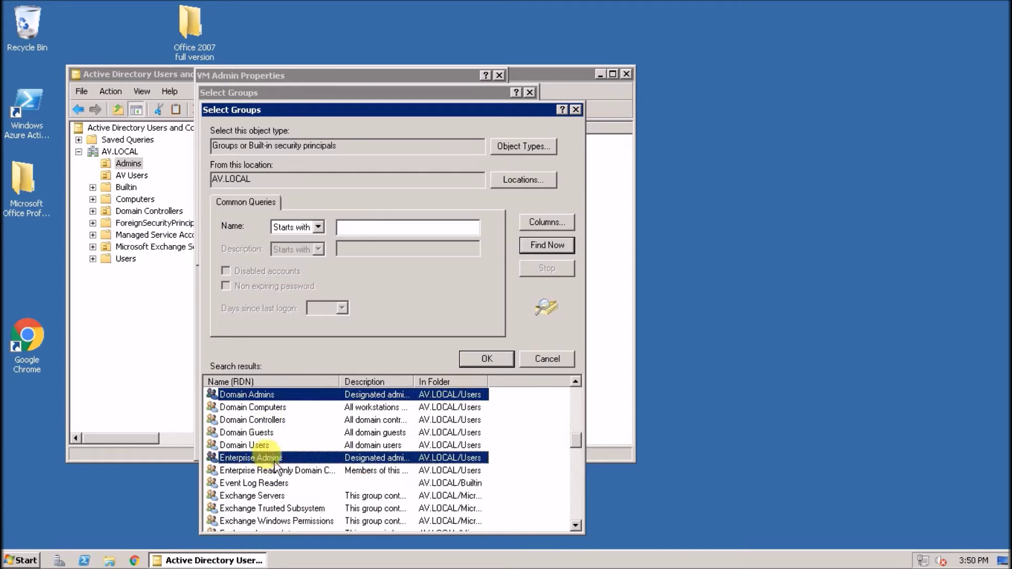
pyautogui.scroll(-4, 467, 486)
pyautogui.scroll(-10, 467, 486)
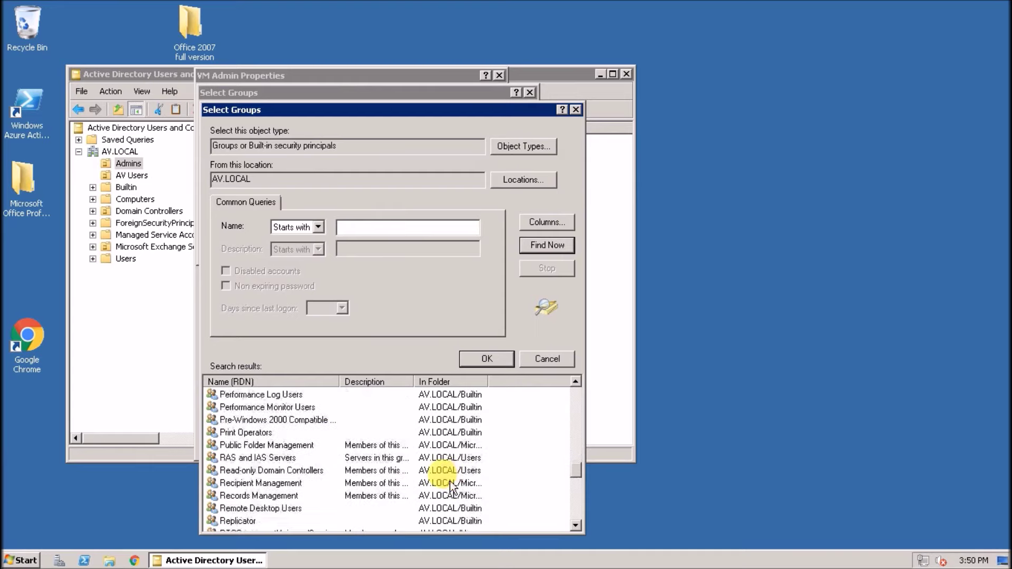
pyautogui.scroll(-3, 451, 486)
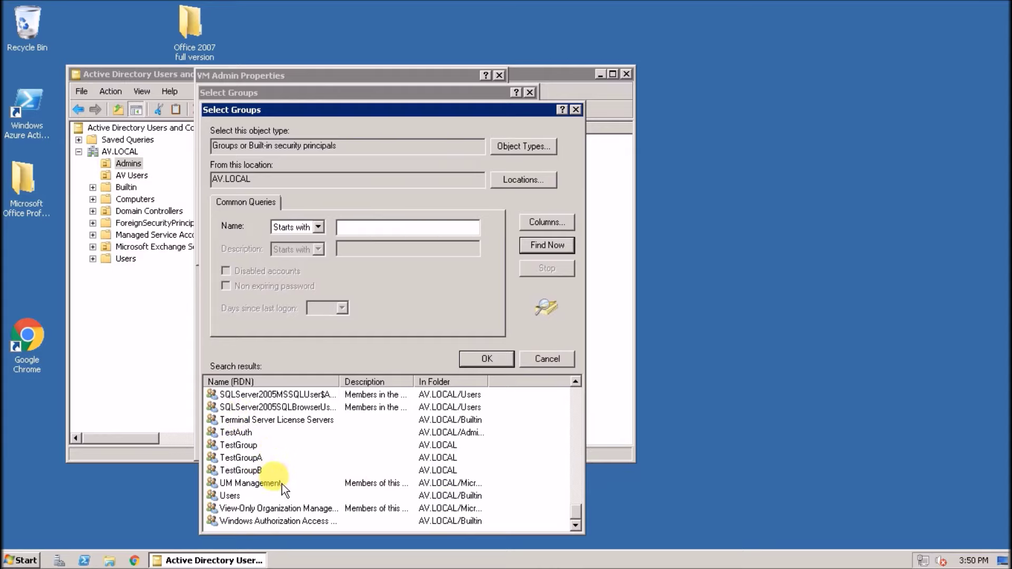
pyautogui.scroll(2, 282, 485)
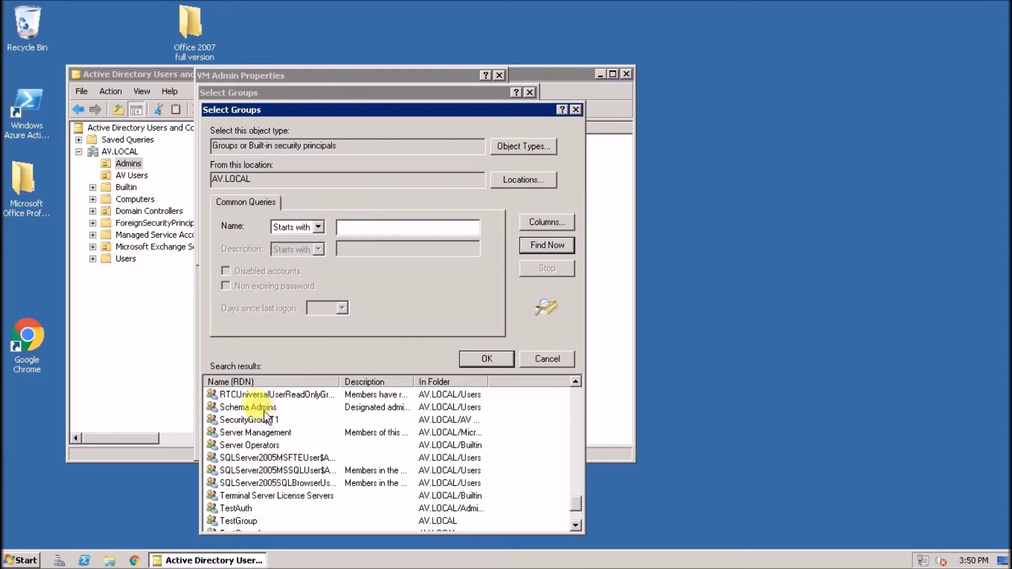
pyautogui.keyDown('ctrl'); pyautogui.click(263, 409); pyautogui.keyUp('ctrl')
pyautogui.click(480, 358)
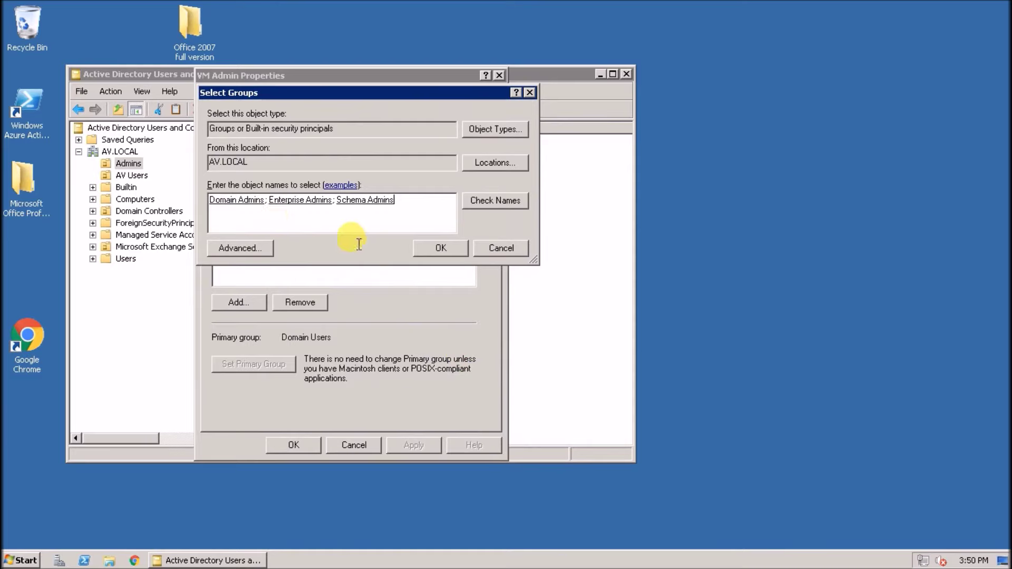
# Apply the new group memberships, close VM Admin's properties, and minimize the console
pyautogui.click(438, 247)
pyautogui.click(409, 443)
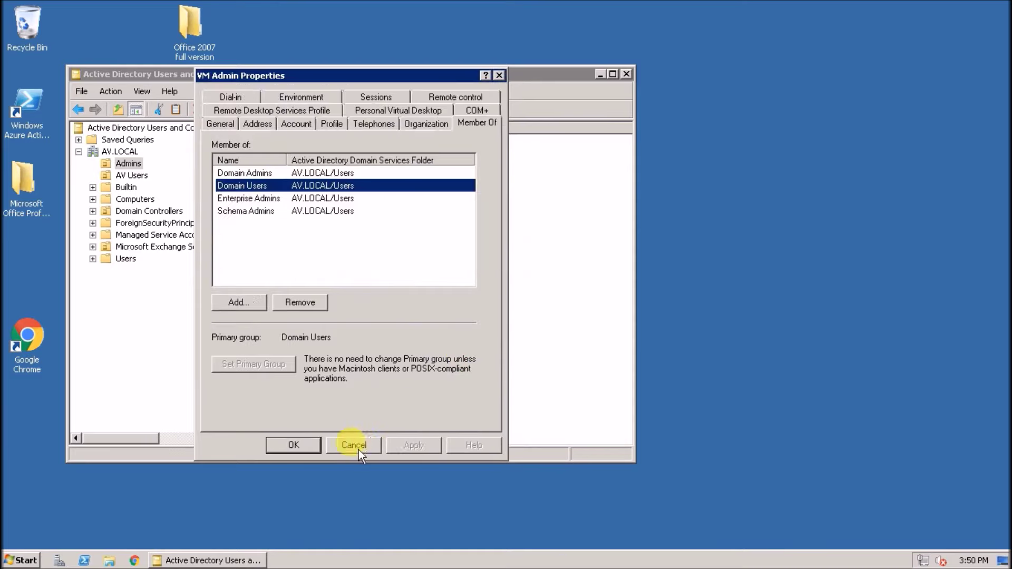
pyautogui.click(287, 446)
pyautogui.click(601, 74)
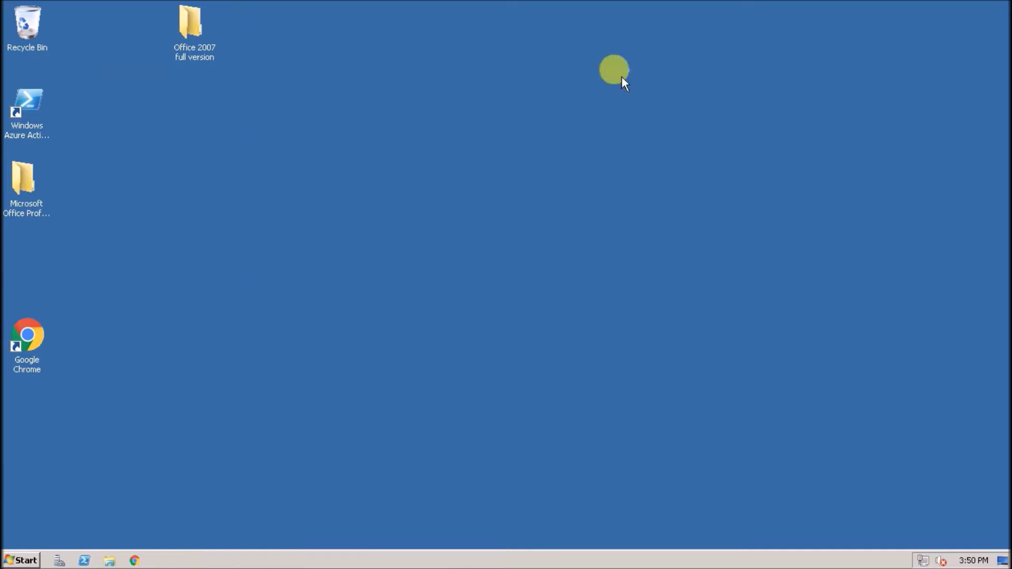
# Close the finished ADK installer and run the System Center 2016 VMM setup as administrator
pyautogui.click(16, 559)
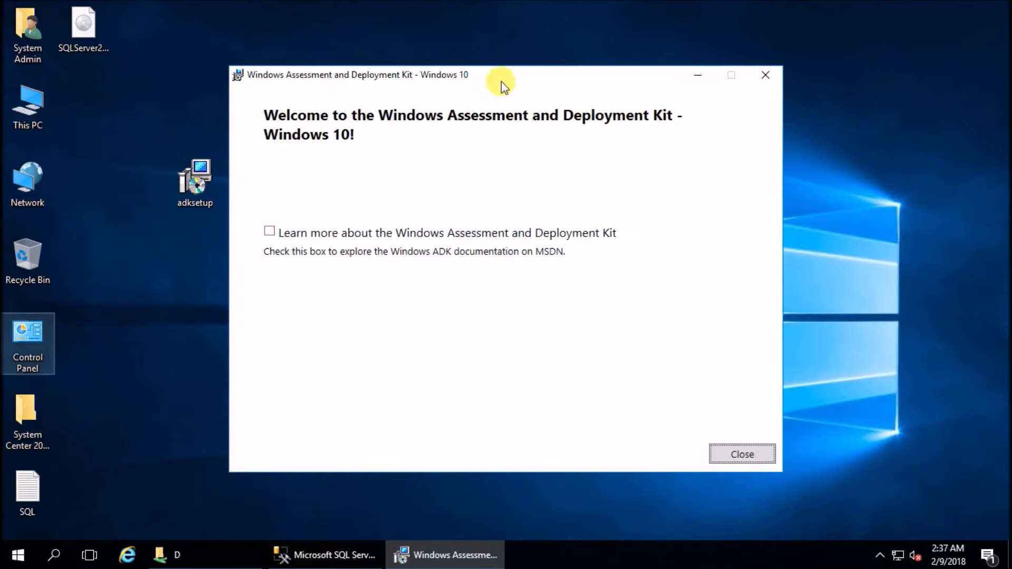
pyautogui.click(742, 454)
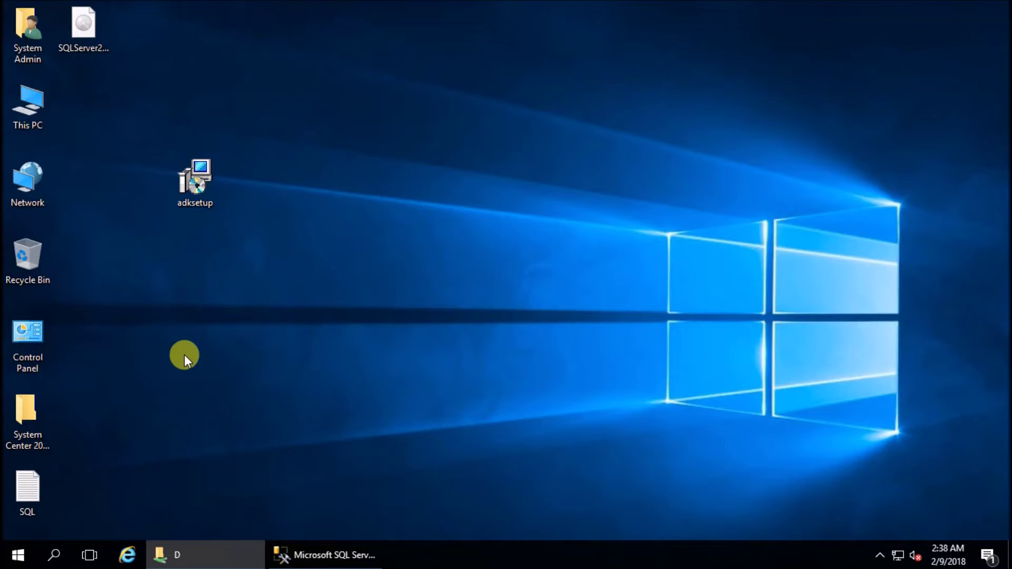
pyautogui.doubleClick(39, 402)
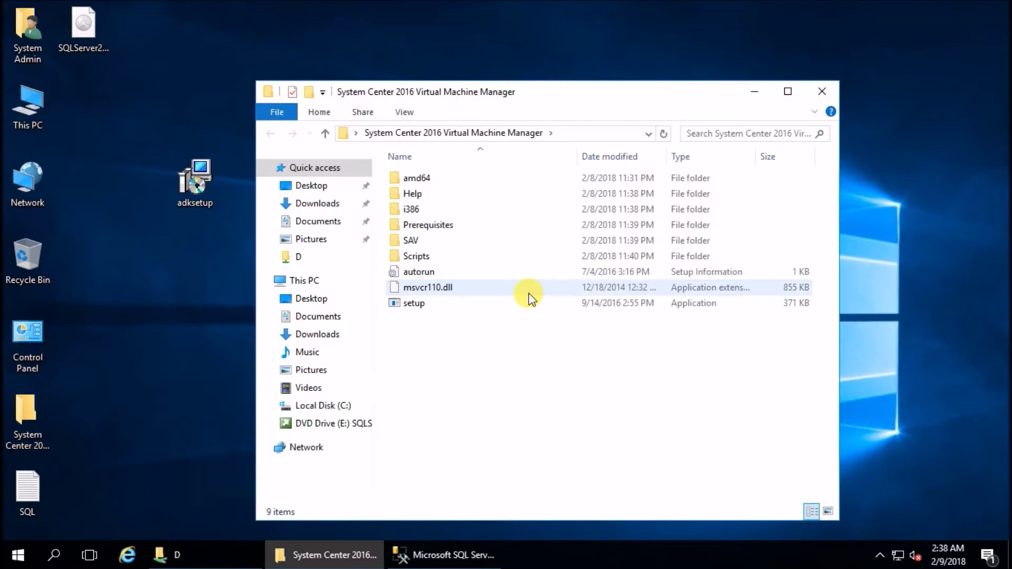
pyautogui.click(407, 309)
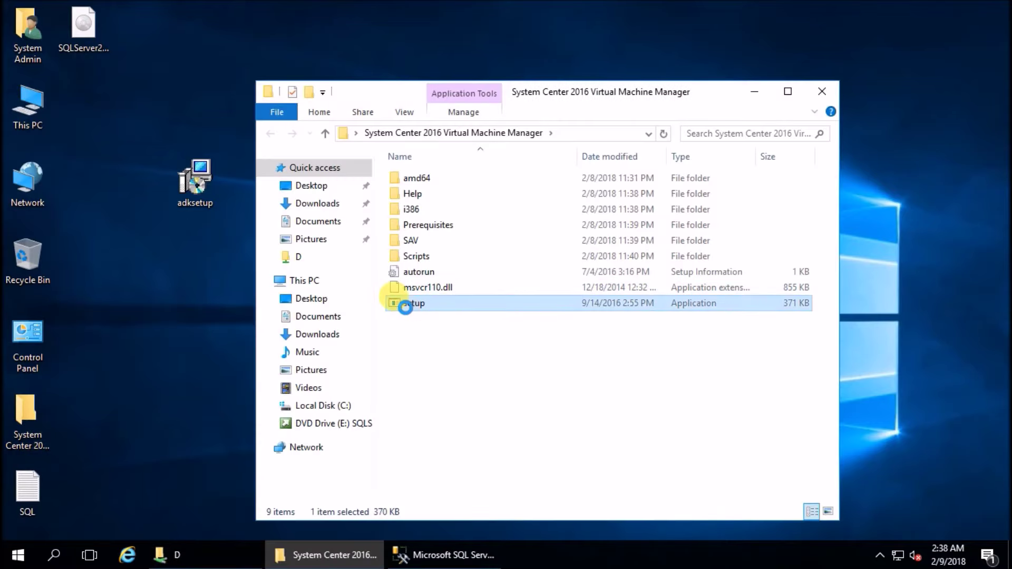
pyautogui.rightClick(406, 308)
pyautogui.click(446, 90)
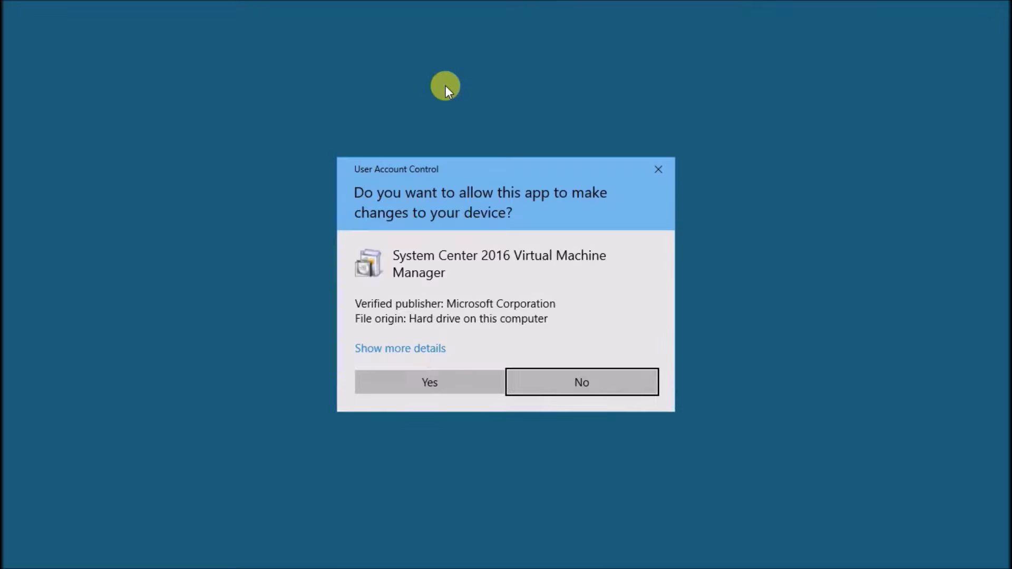
# Approve the UAC prompt and choose to install the VMM management server
pyautogui.click(455, 386)
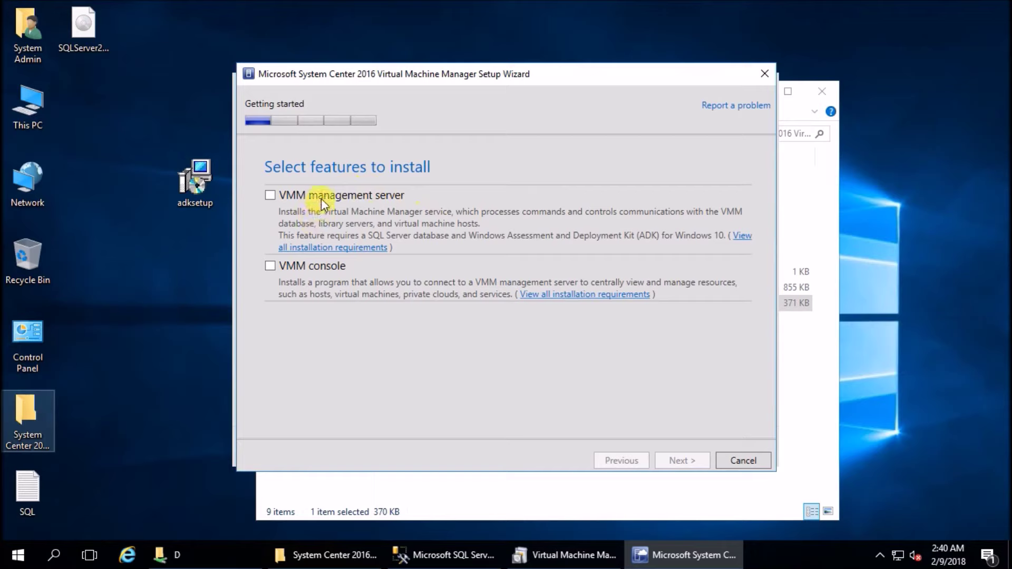
pyautogui.click(311, 196)
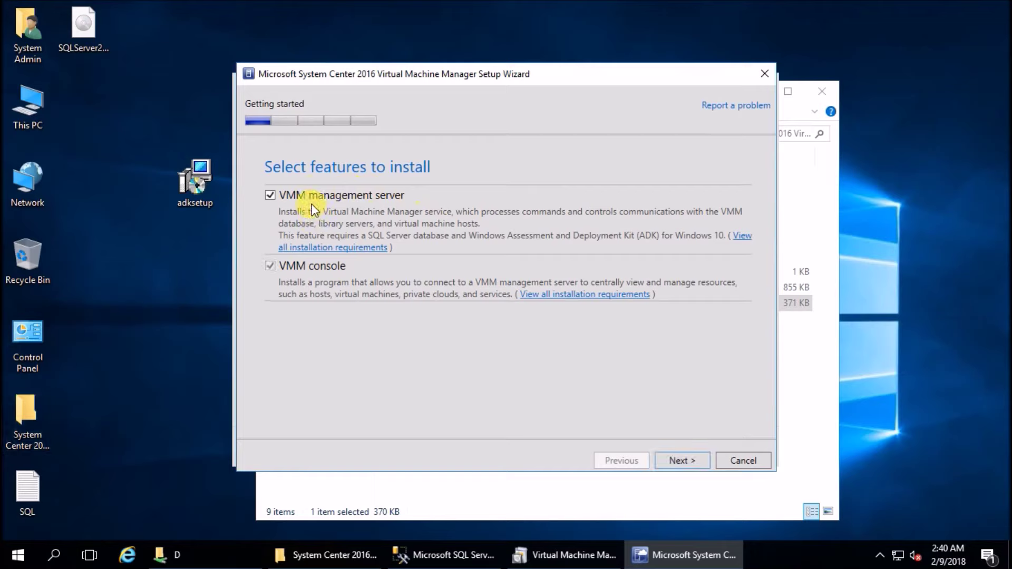
pyautogui.click(681, 460)
# Register as 'Asteroid Venture', organization IT, with no product key, and accept the licence terms
pyautogui.write('Asteroid')
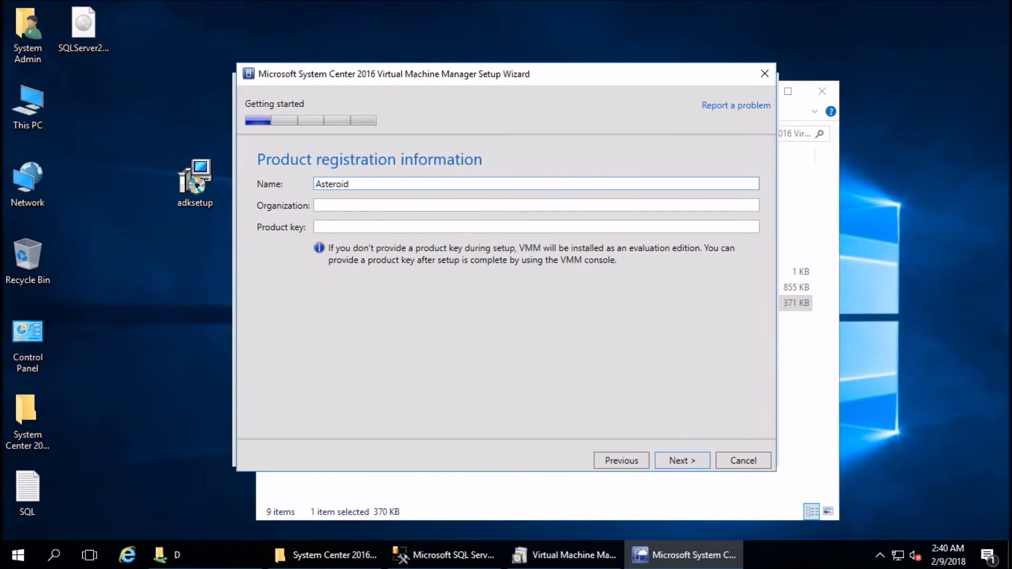
pyautogui.write(' Venture')
pyautogui.press('Tab')
pyautogui.write('IT')
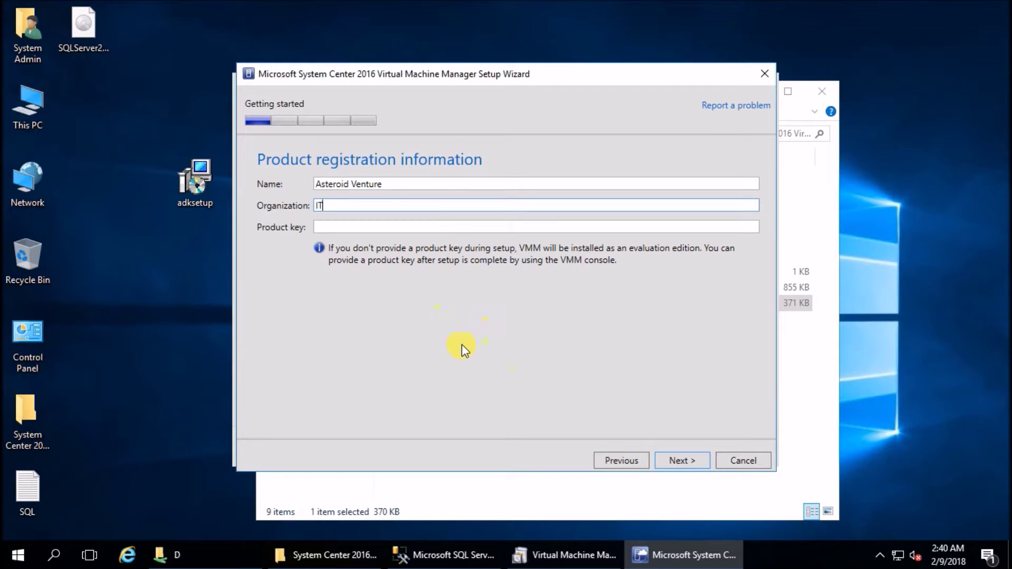
pyautogui.click(363, 232)
pyautogui.click(681, 461)
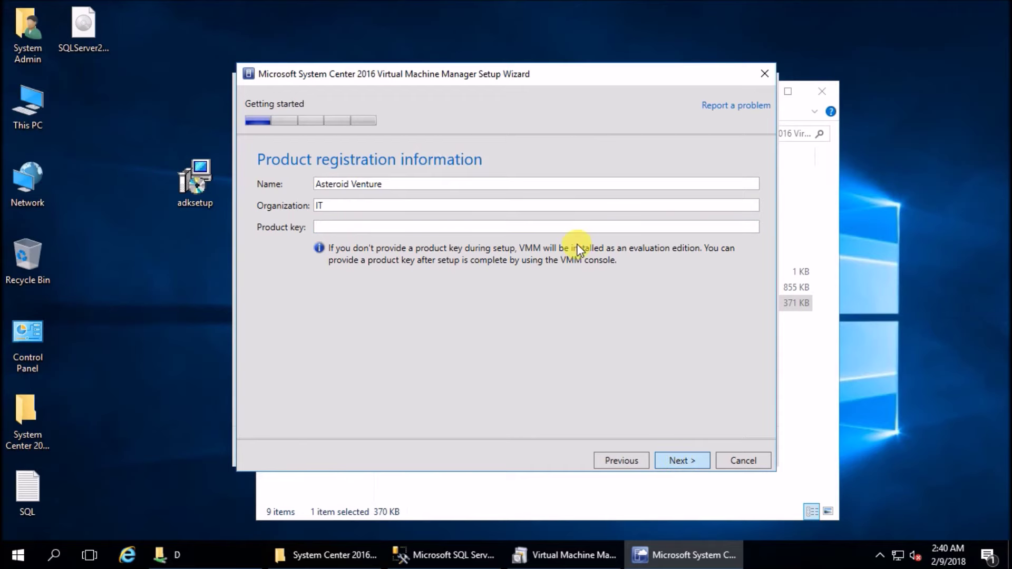
pyautogui.click(316, 404)
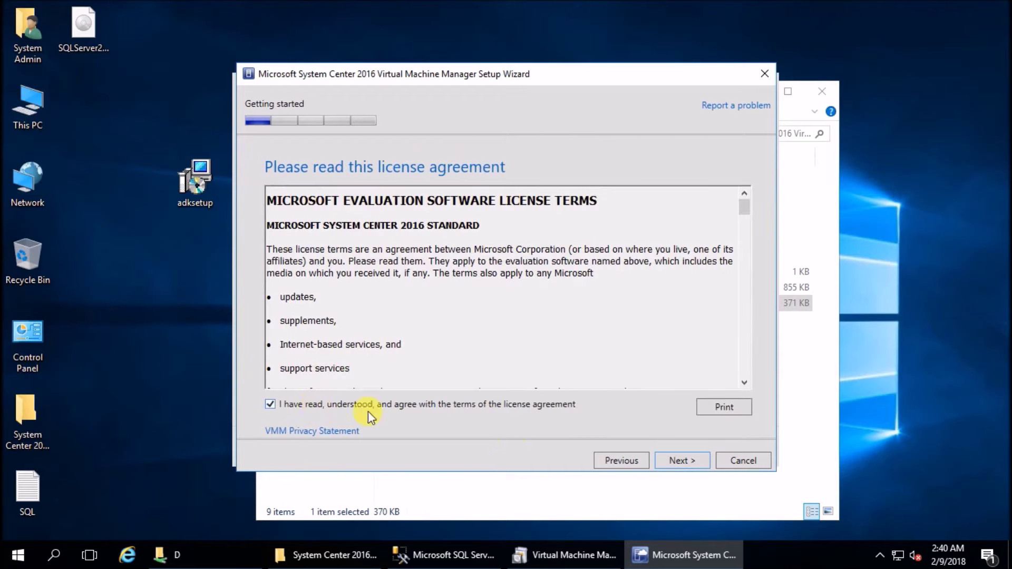
# Turn Microsoft Update off and keep the default installation location
pyautogui.click(683, 463)
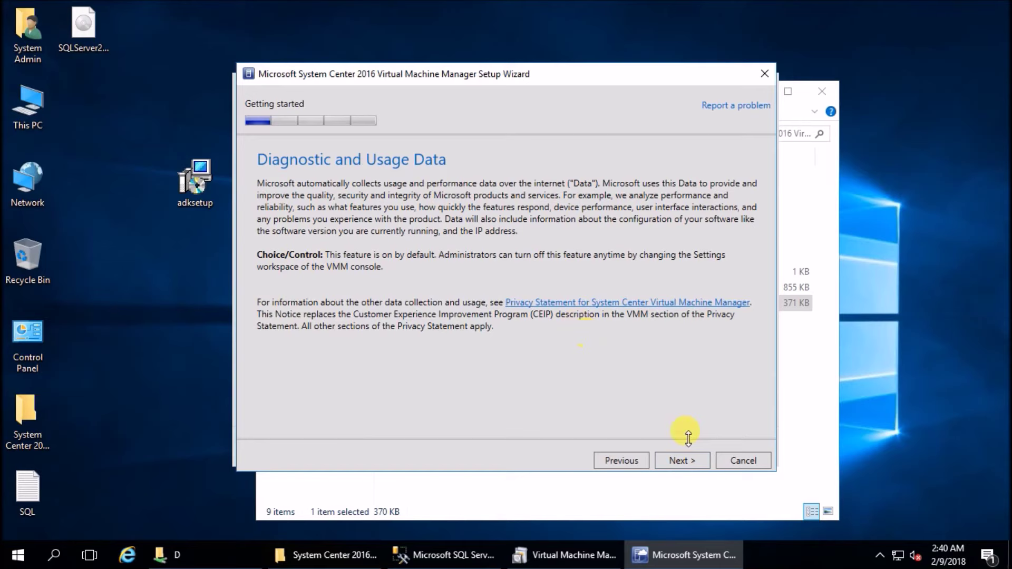
pyautogui.click(683, 461)
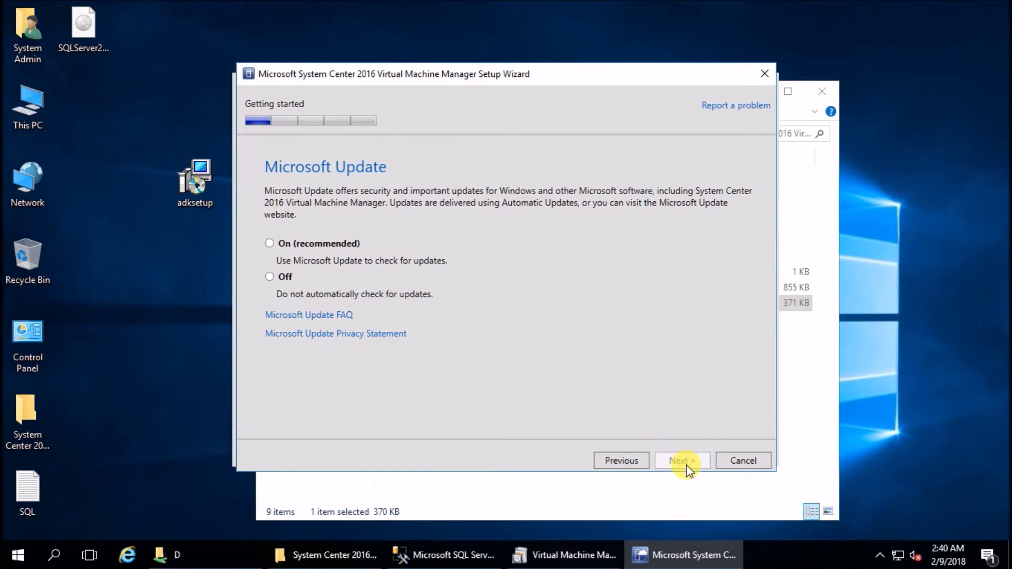
pyautogui.click(284, 280)
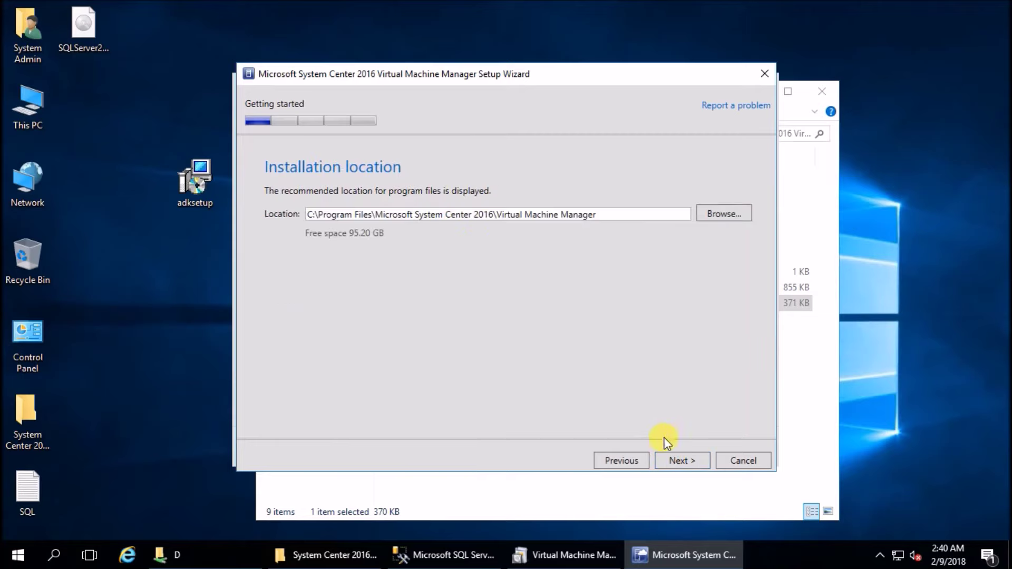
pyautogui.click(674, 461)
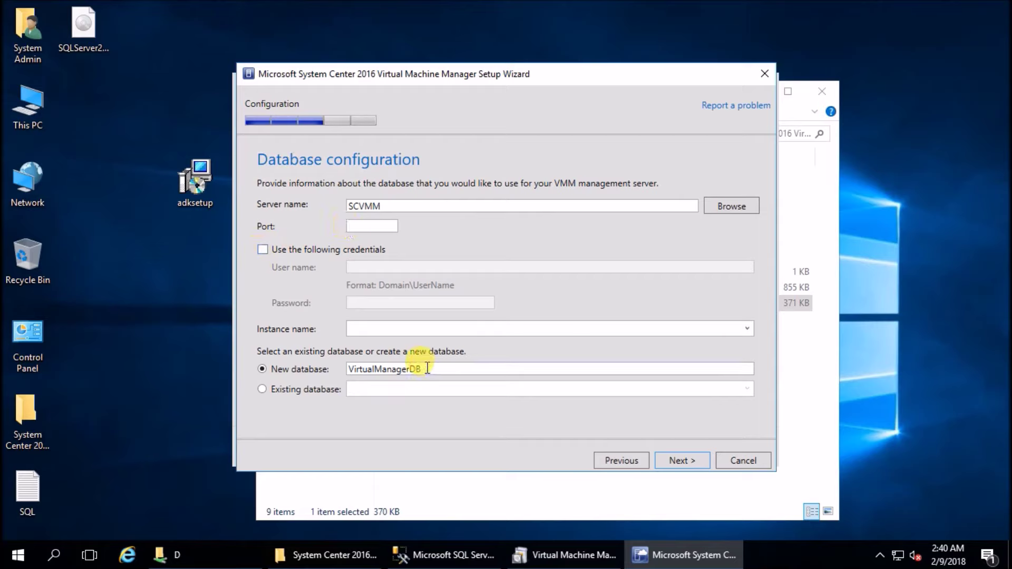
# Configure the new VirtualManagerDB database on SCVMM's MSSQLSERVER instance
pyautogui.moveTo(420, 369); pyautogui.dragTo(300, 369)
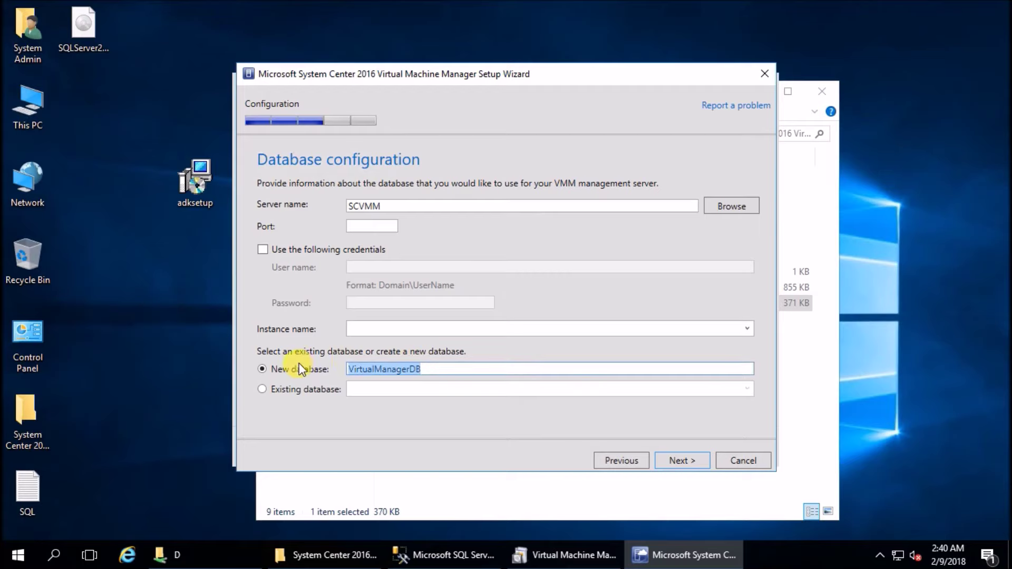
pyautogui.click(433, 370)
pyautogui.moveTo(454, 369); pyautogui.dragTo(248, 356)
pyautogui.click(433, 371)
pyautogui.click(447, 555)
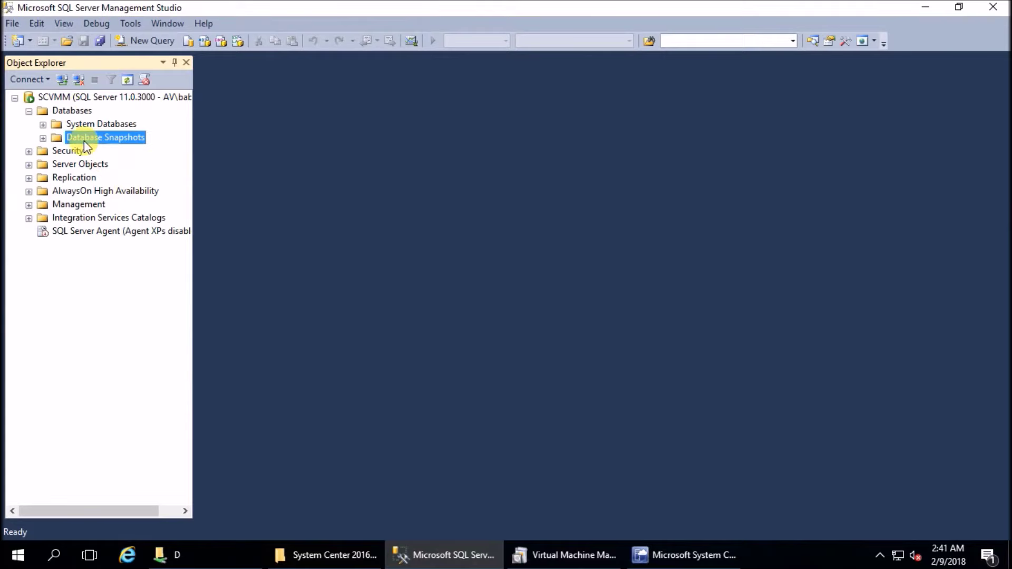
pyautogui.click(926, 7)
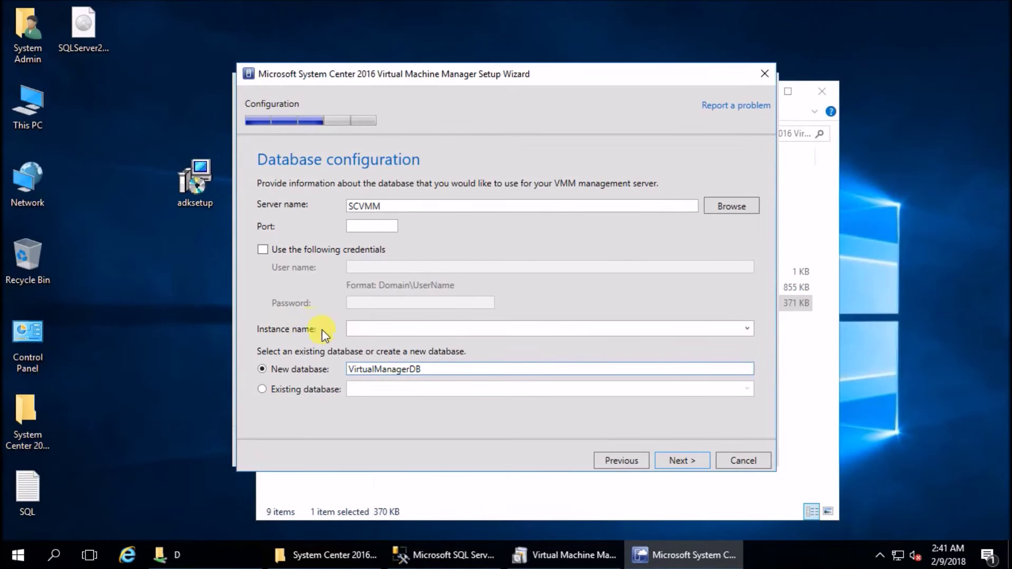
pyautogui.click(749, 328)
pyautogui.click(383, 331)
pyautogui.click(401, 344)
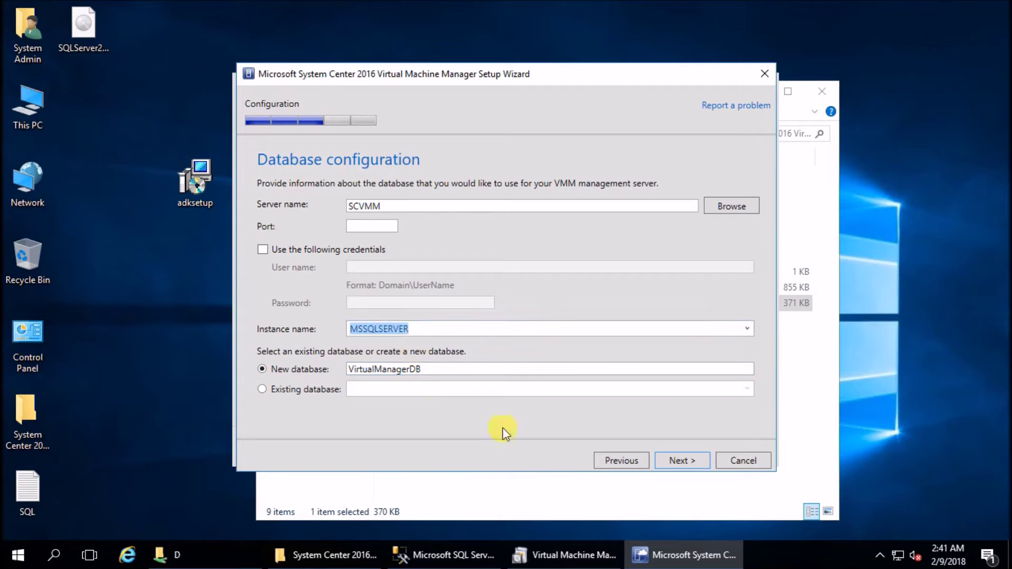
pyautogui.click(676, 459)
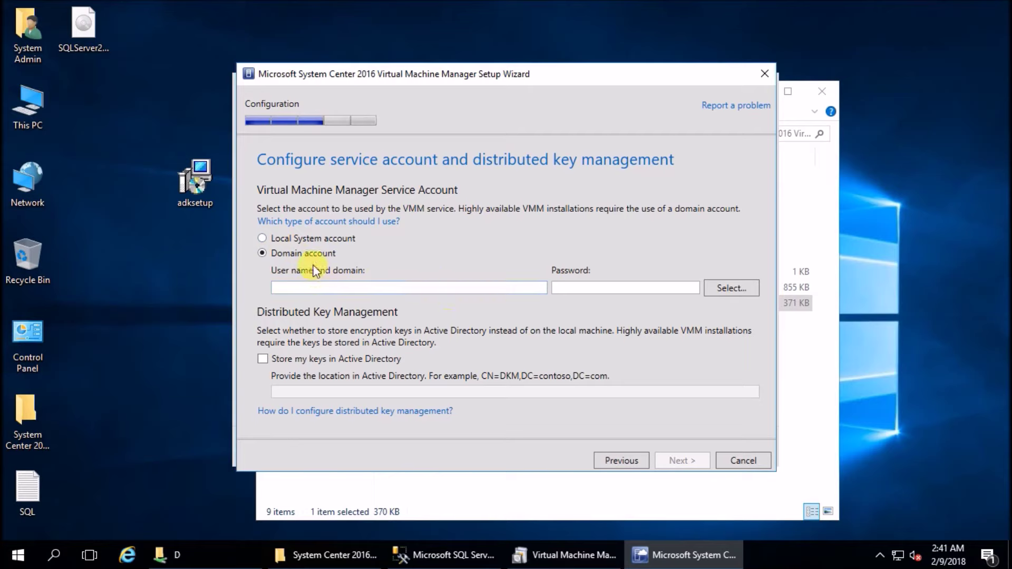
# Set the VMM service to run under a verified AV.LOCAL domain user account with its password
pyautogui.click(326, 287)
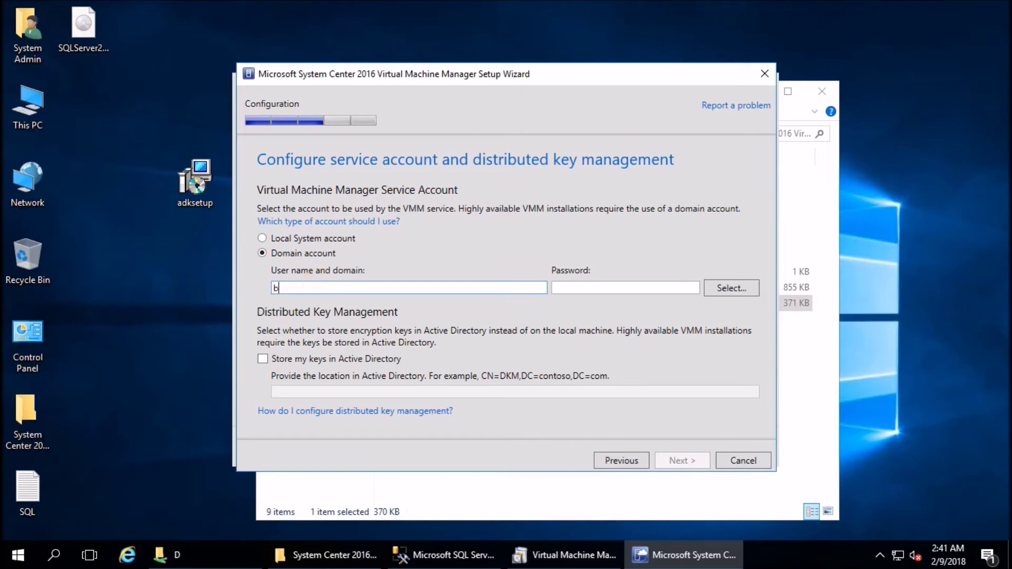
pyautogui.hotkey('ctrl', 'a')
pyautogui.press('BackSpace')
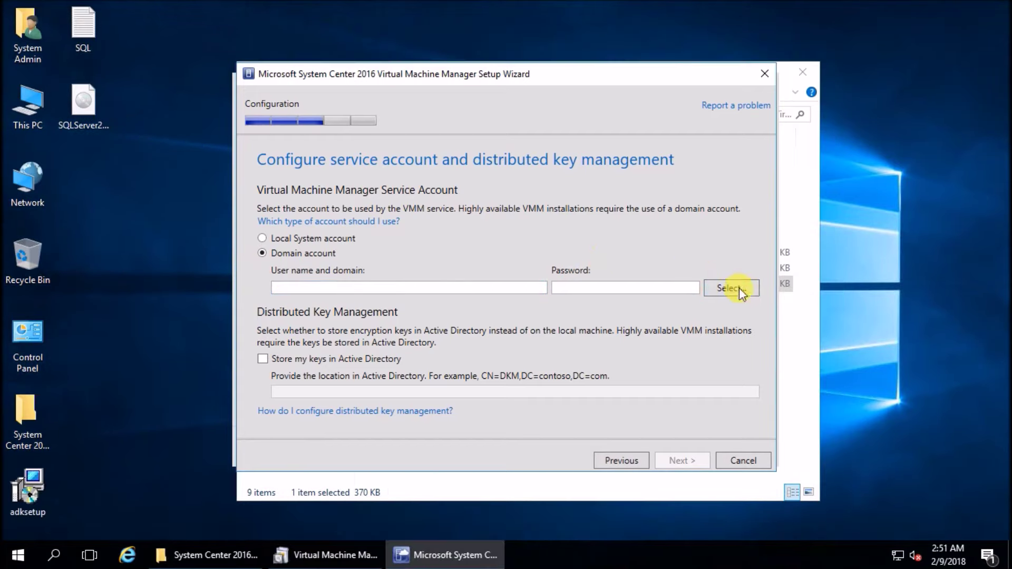
pyautogui.click(733, 288)
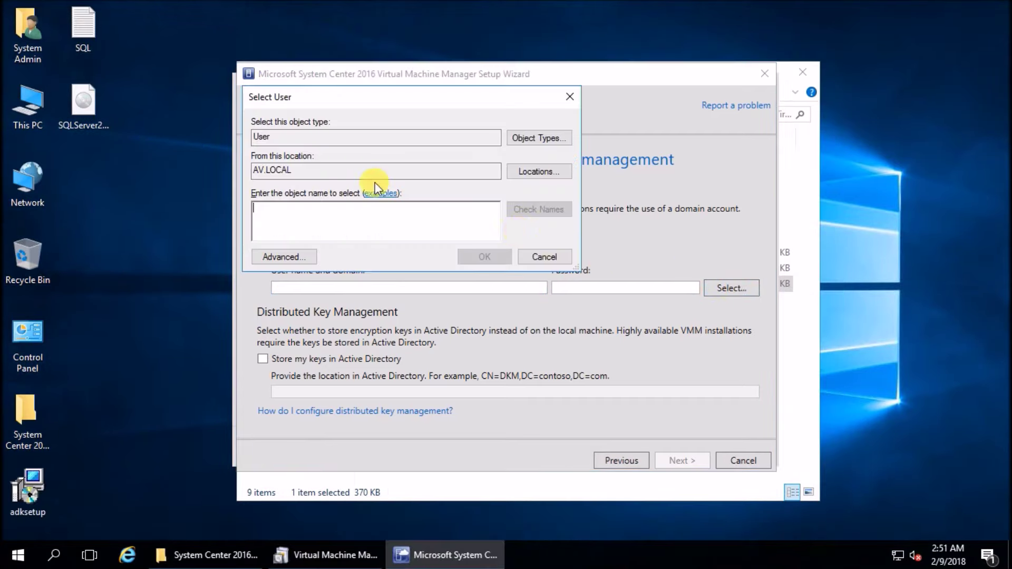
pyautogui.write('baburam')
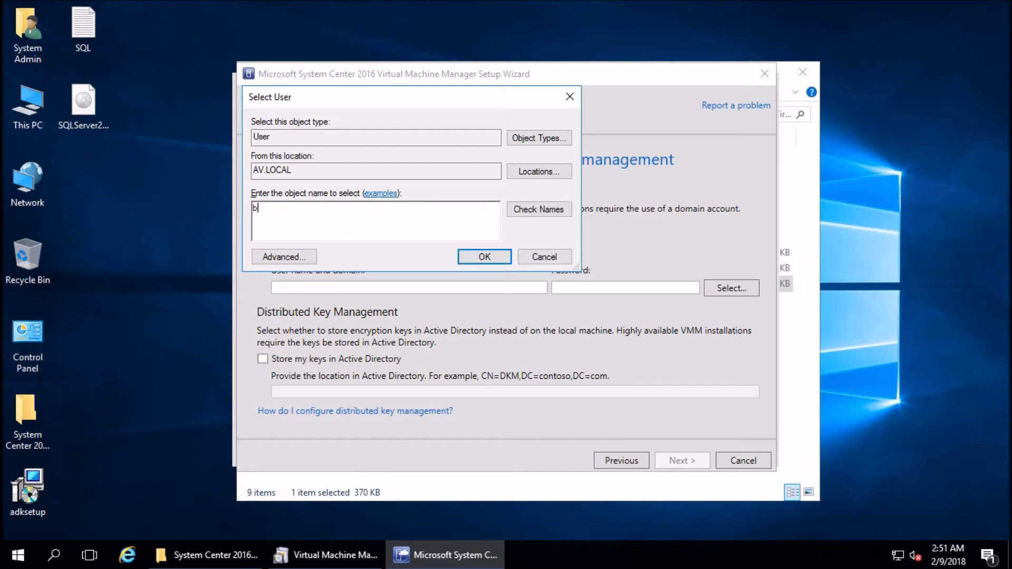
pyautogui.click(529, 209)
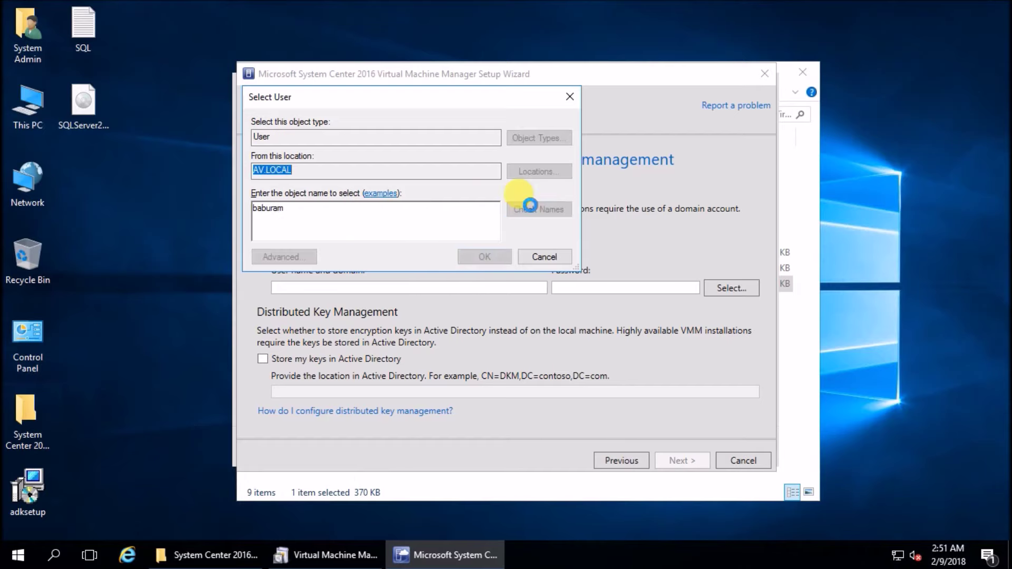
pyautogui.click(485, 257)
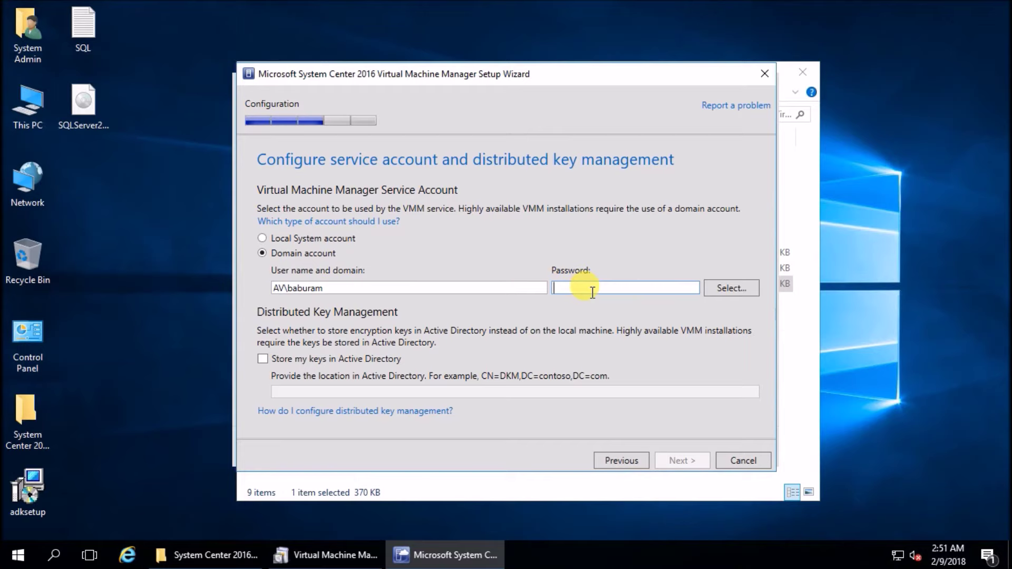
pyautogui.write('*********')
pyautogui.click(679, 462)
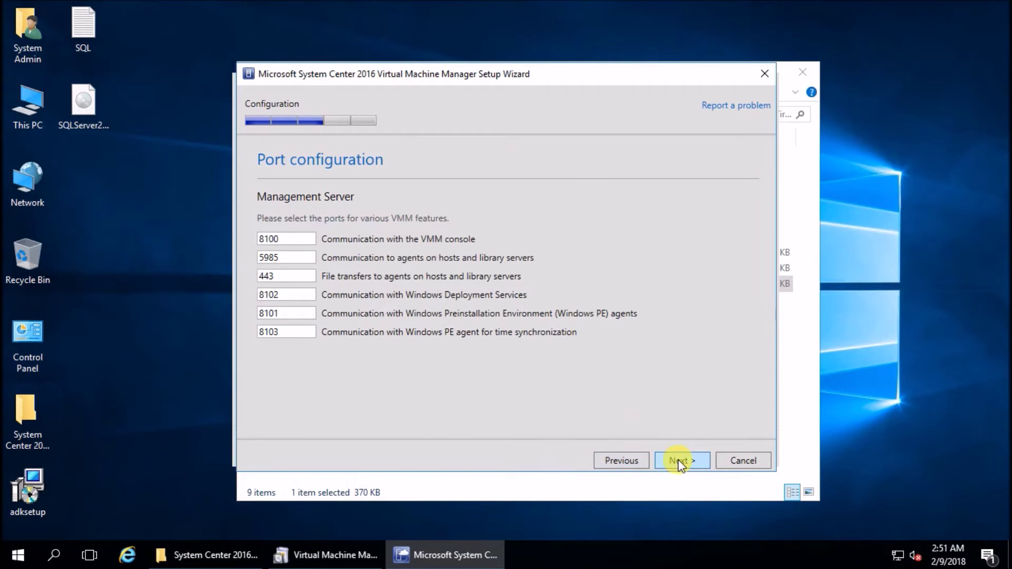
# Keep the default VMM ports and MSSCVMMLibrary share, then install the VMM server and console
pyautogui.click(282, 238)
pyautogui.click(684, 460)
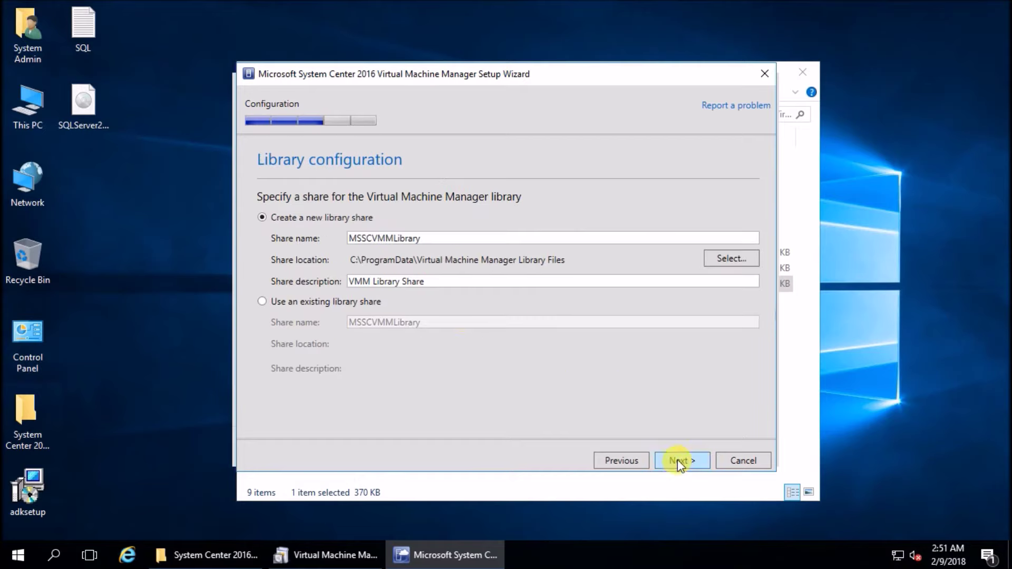
pyautogui.click(678, 461)
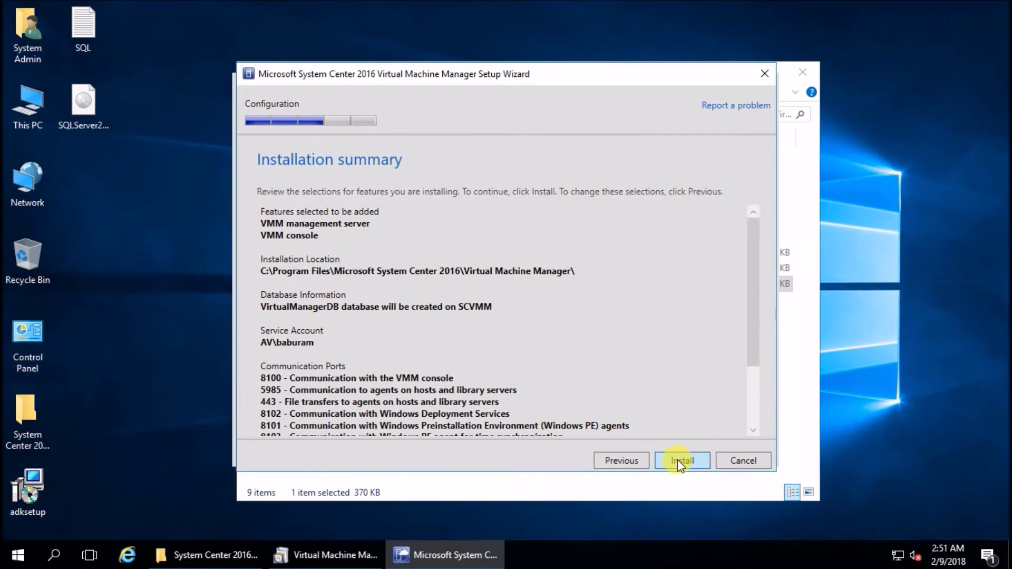
pyautogui.click(679, 460)
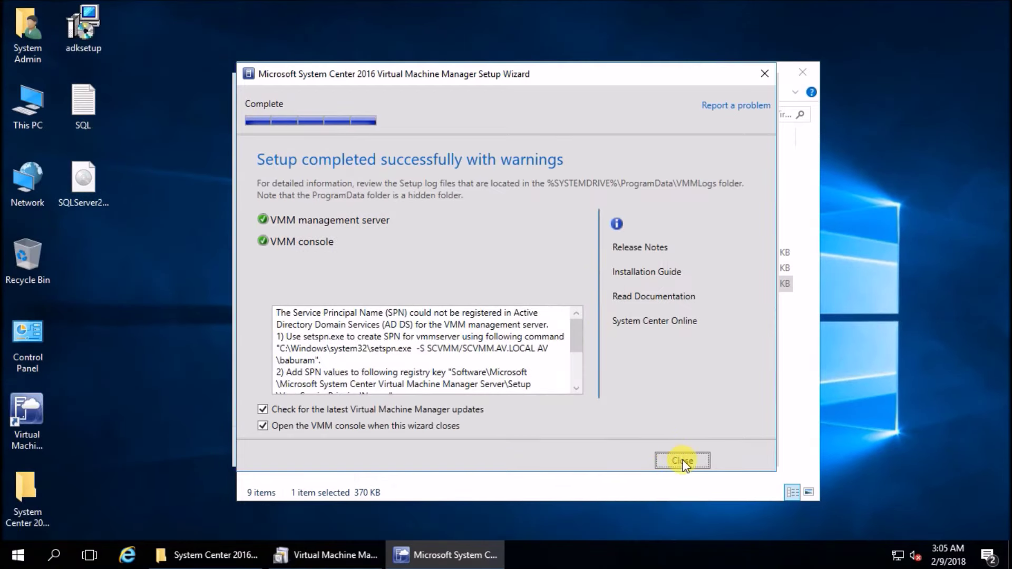
# Skip VMM update checking and close the setup wizard, System Center launcher and installer files window
pyautogui.click(331, 409)
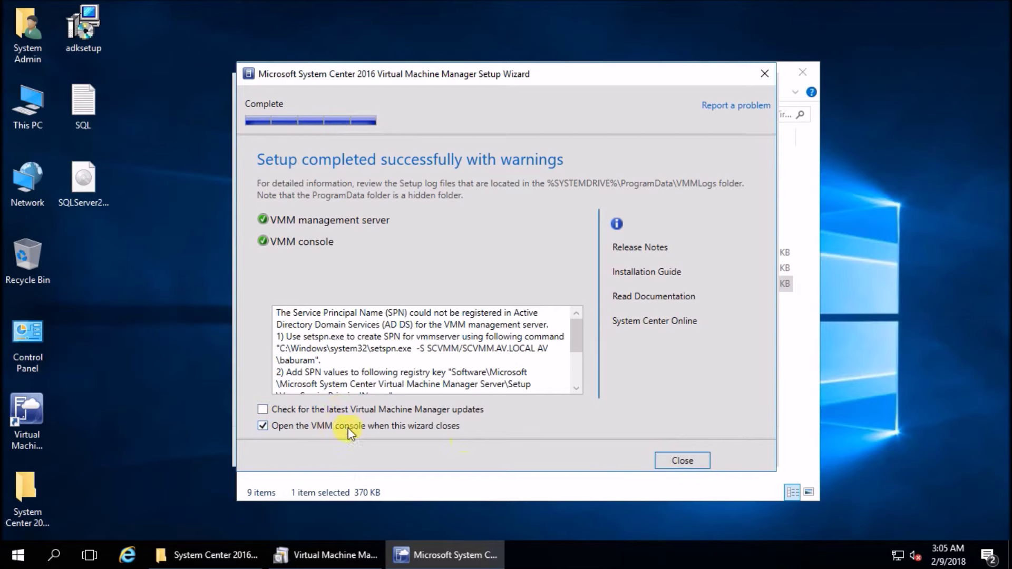
pyautogui.click(685, 463)
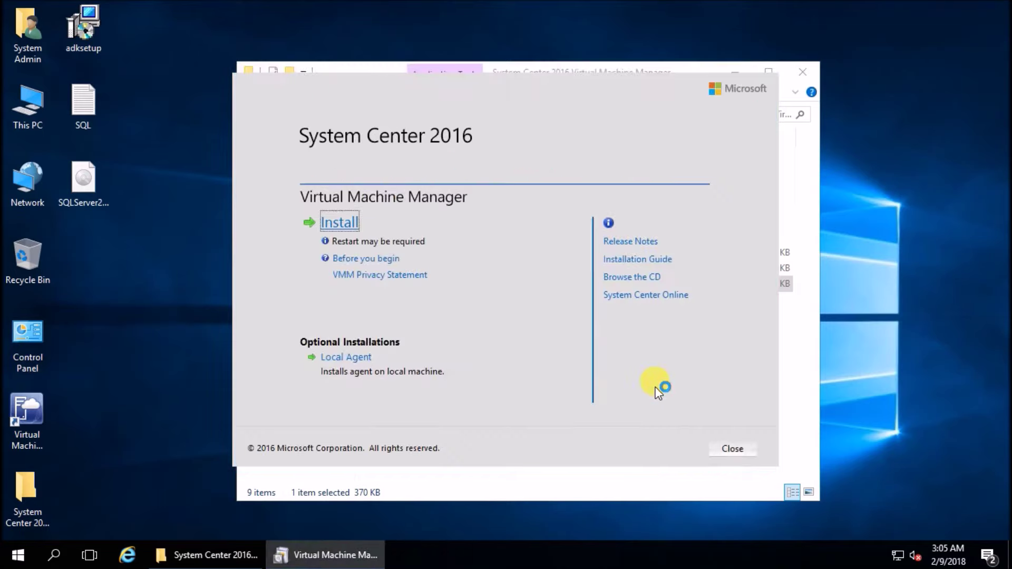
pyautogui.click(738, 451)
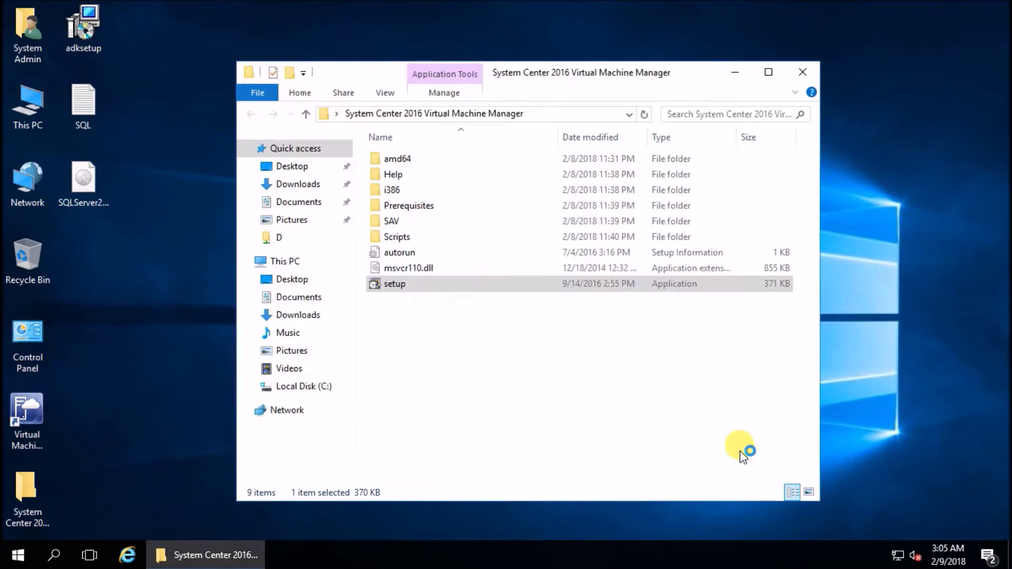
pyautogui.click(815, 68)
# Refresh the desktop and connect the VMM console to localhost:8100
pyautogui.rightClick(480, 112)
pyautogui.click(505, 156)
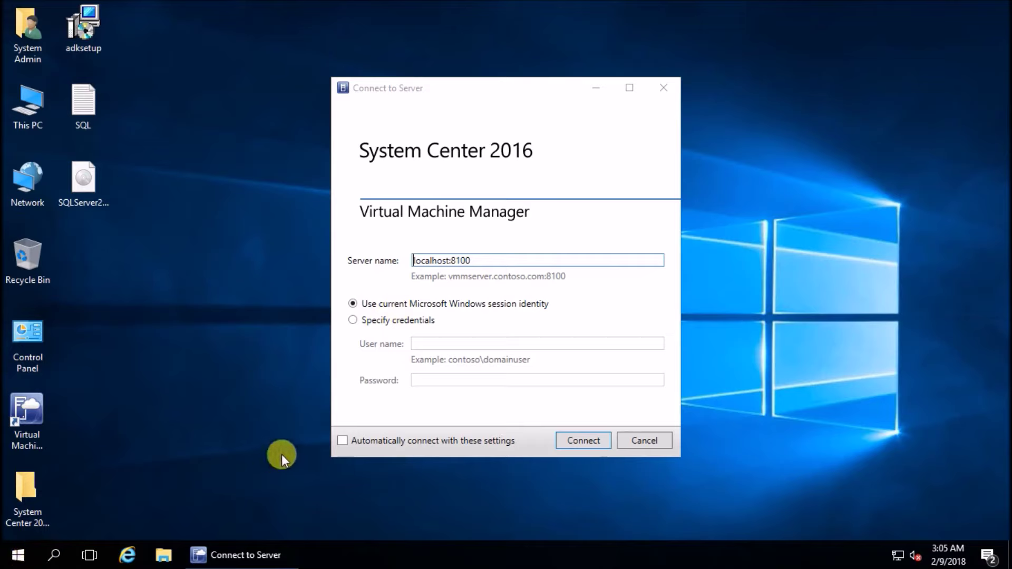
pyautogui.click(580, 441)
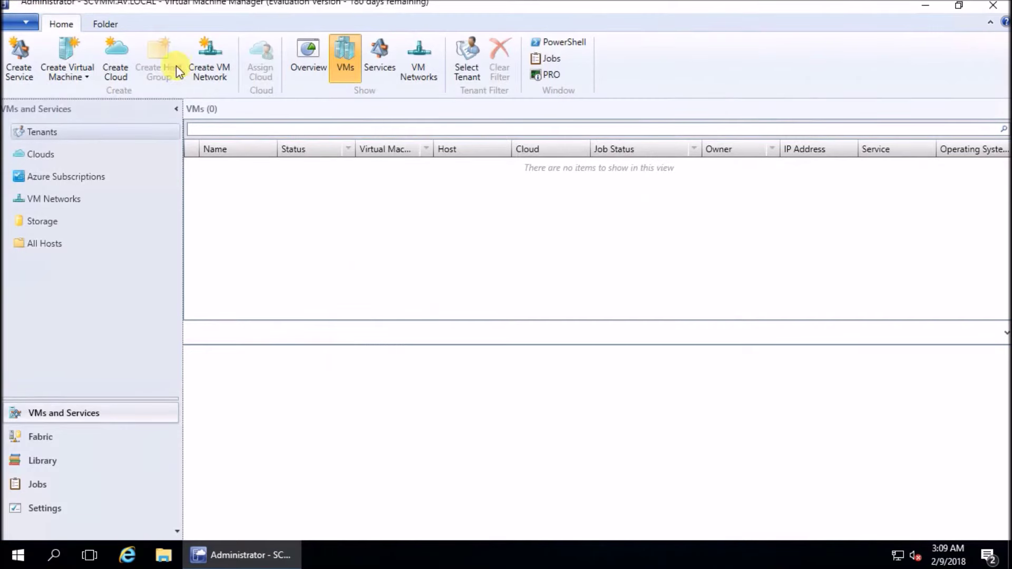
# In Fabric, start adding Hyper-V hosts from a trusted Active Directory domain, without picking a Run As account
pyautogui.click(89, 74)
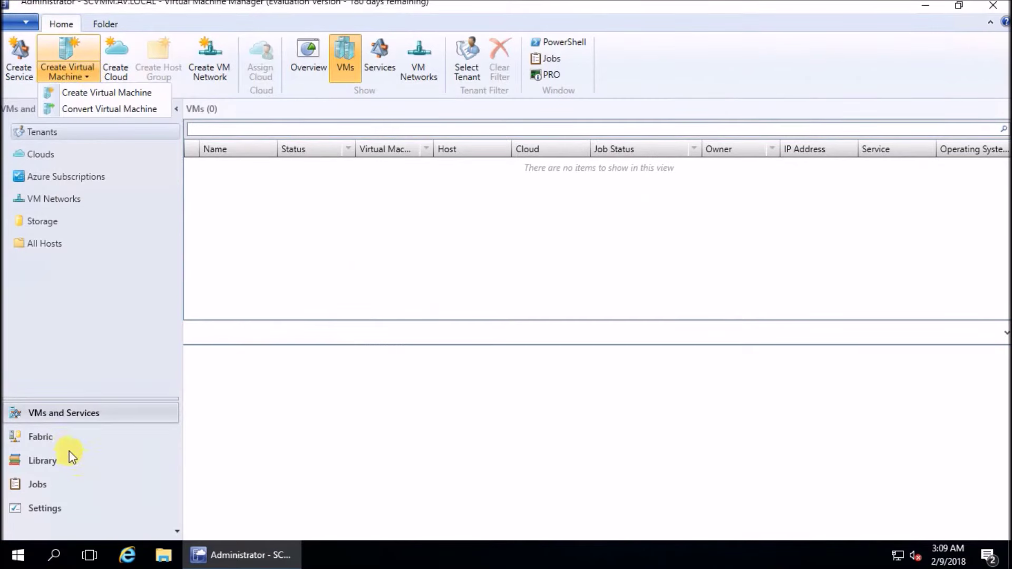
pyautogui.click(65, 438)
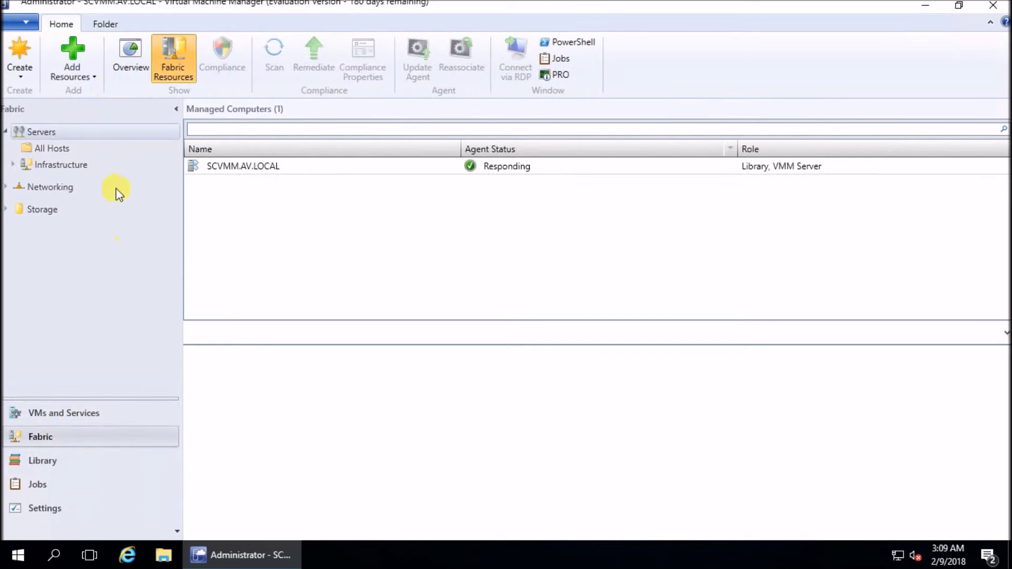
pyautogui.click(96, 73)
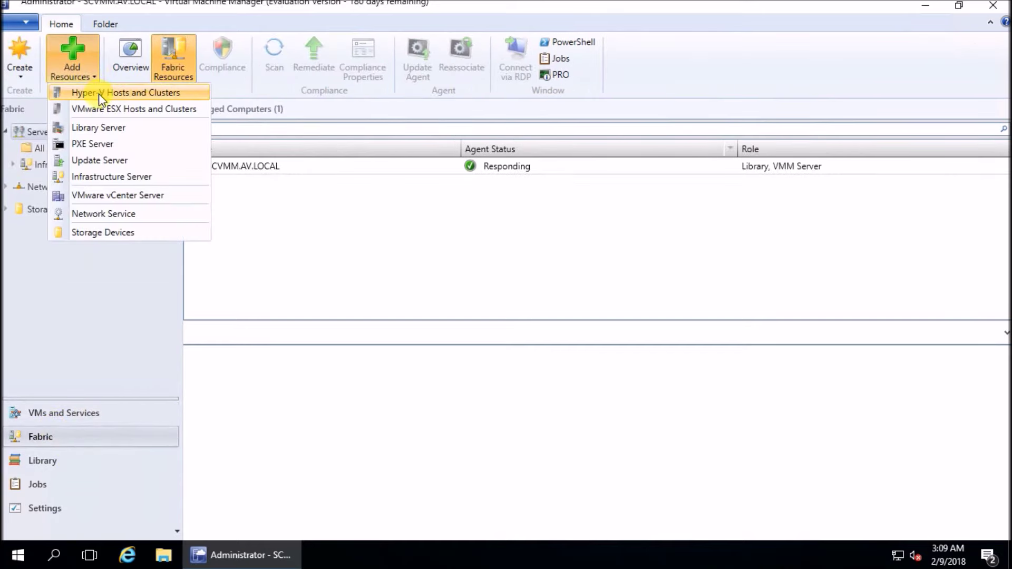
pyautogui.click(97, 93)
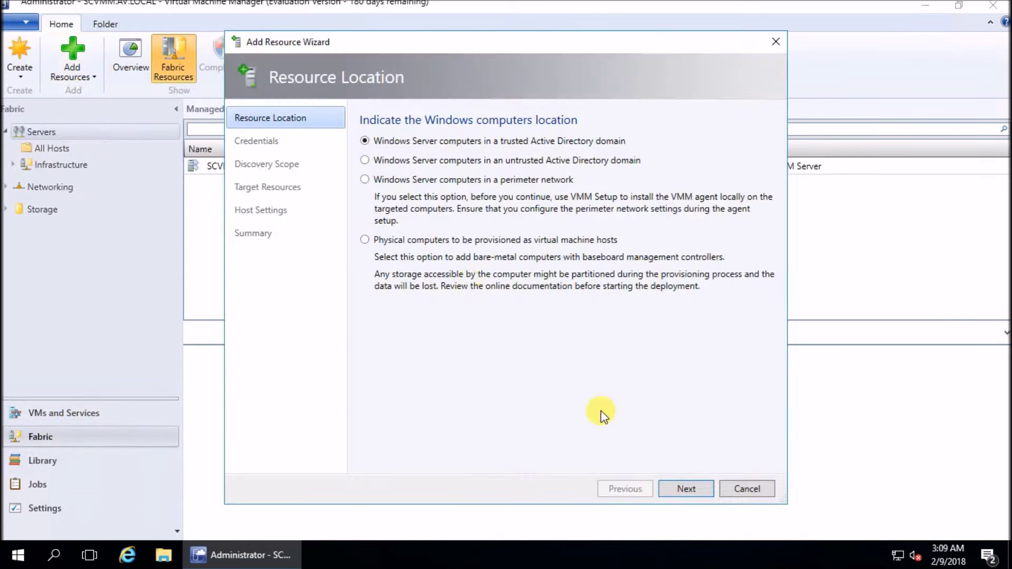
pyautogui.click(686, 489)
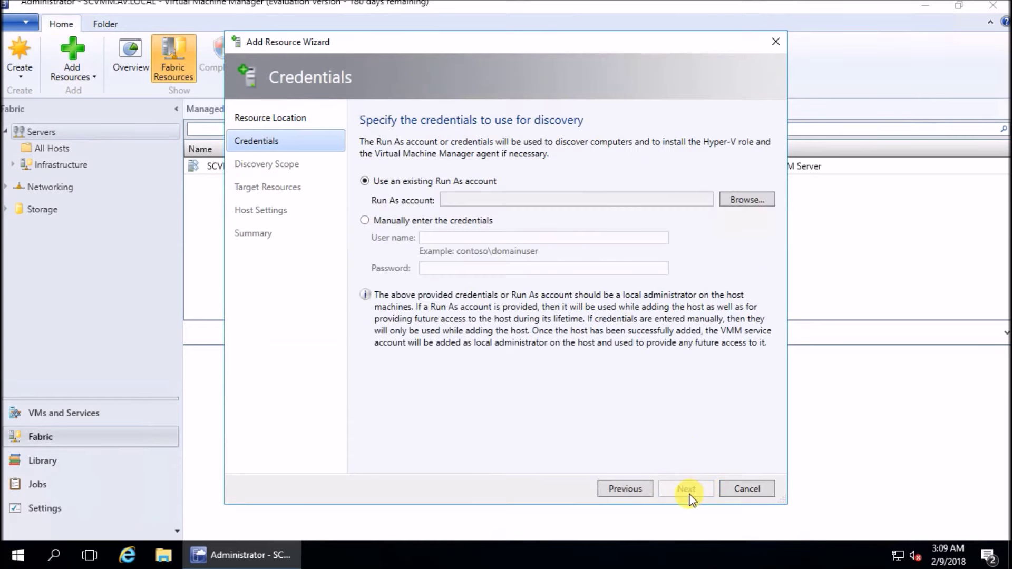
pyautogui.click(747, 201)
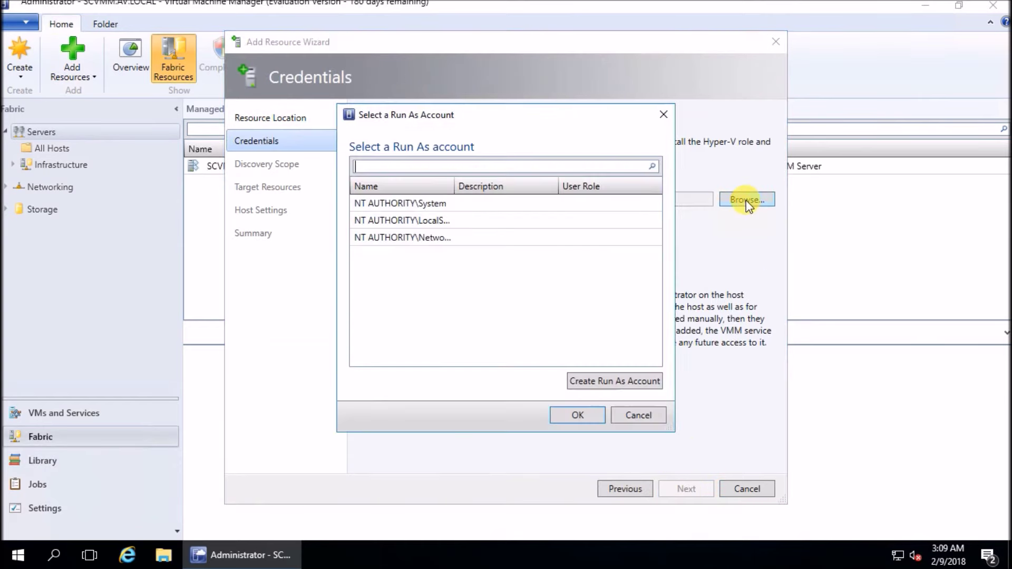
pyautogui.click(639, 415)
# Enter a domain user name and password manually as discovery credentials
pyautogui.click(439, 222)
pyautogui.click(452, 238)
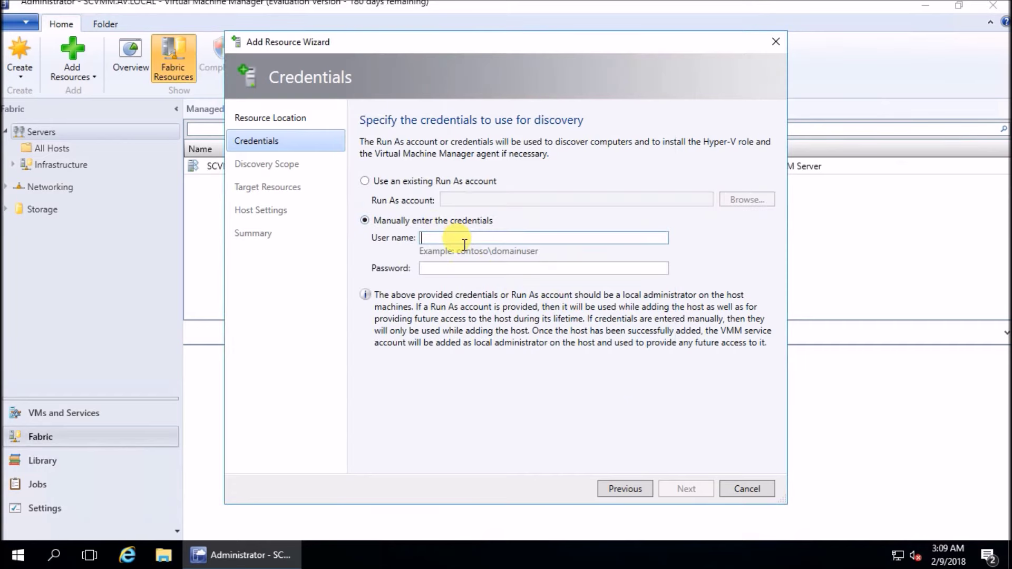
pyautogui.write('av\\bab')
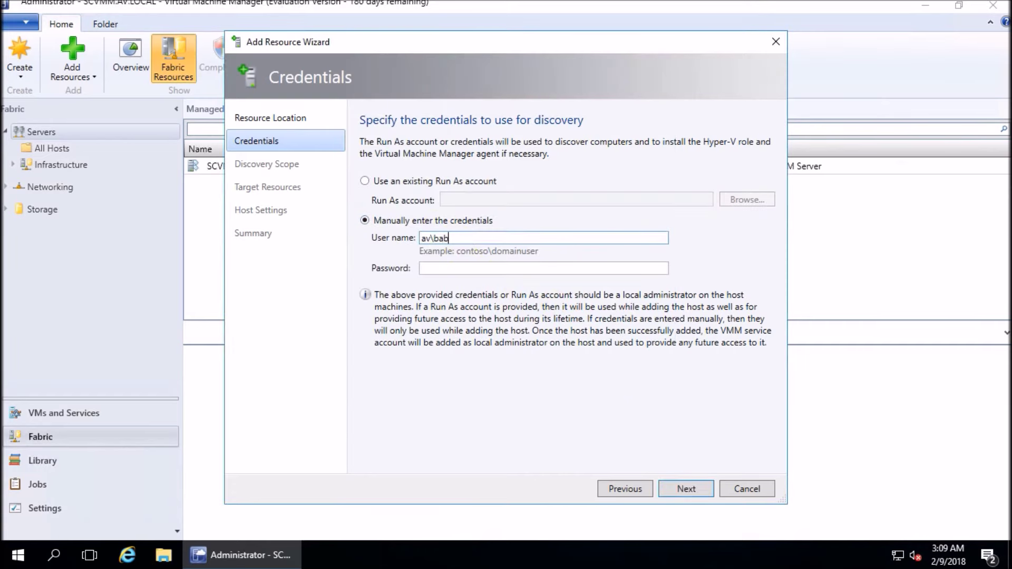
pyautogui.write('uram')
pyautogui.press('Tab')
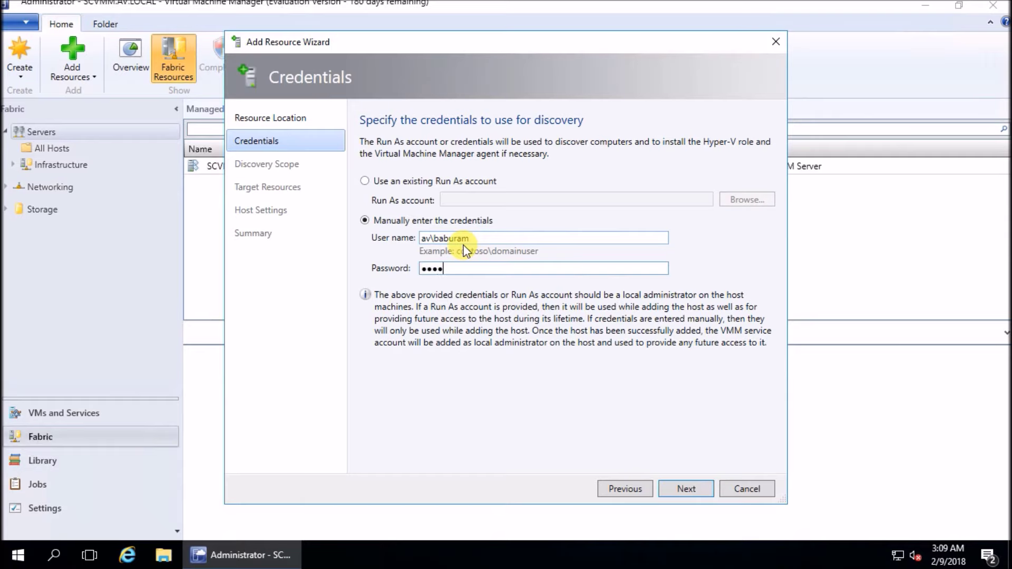
pyautogui.write('*********')
pyautogui.click(678, 487)
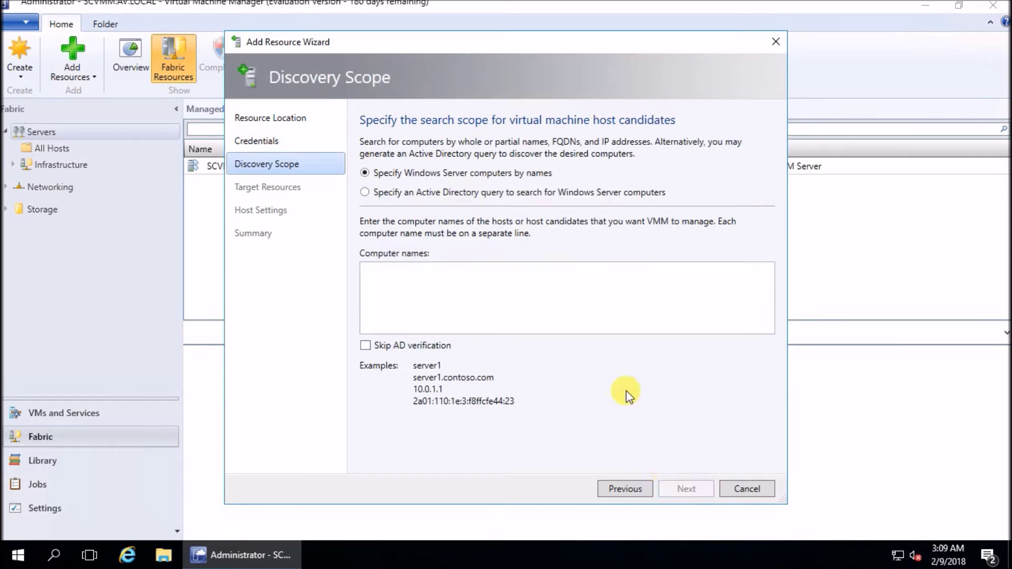
# Search for 'mak', retry after the no-computers error, tick makalu.av.local and finish the wizard
pyautogui.click(448, 301)
pyautogui.write('makalu')
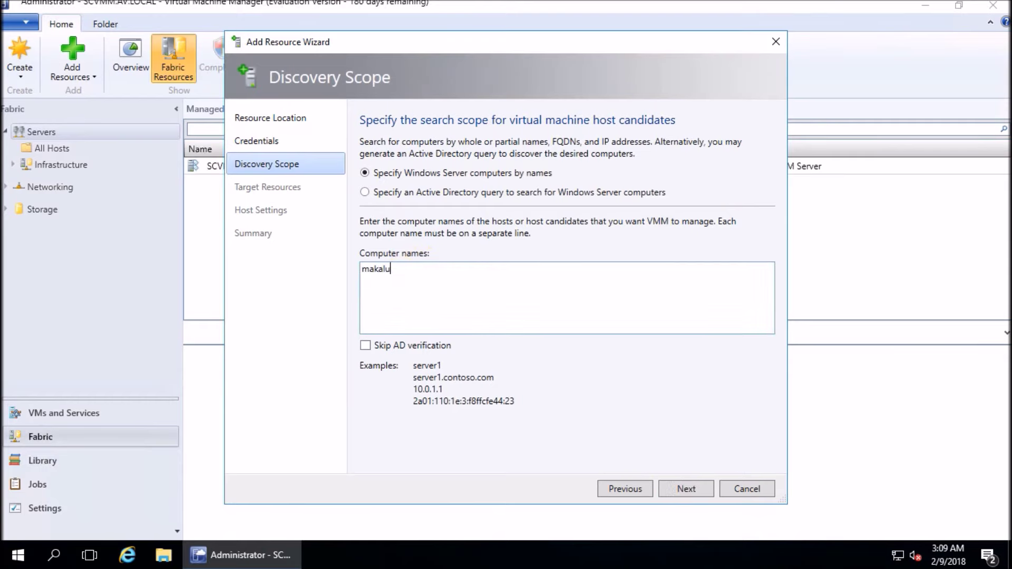
pyautogui.click(684, 489)
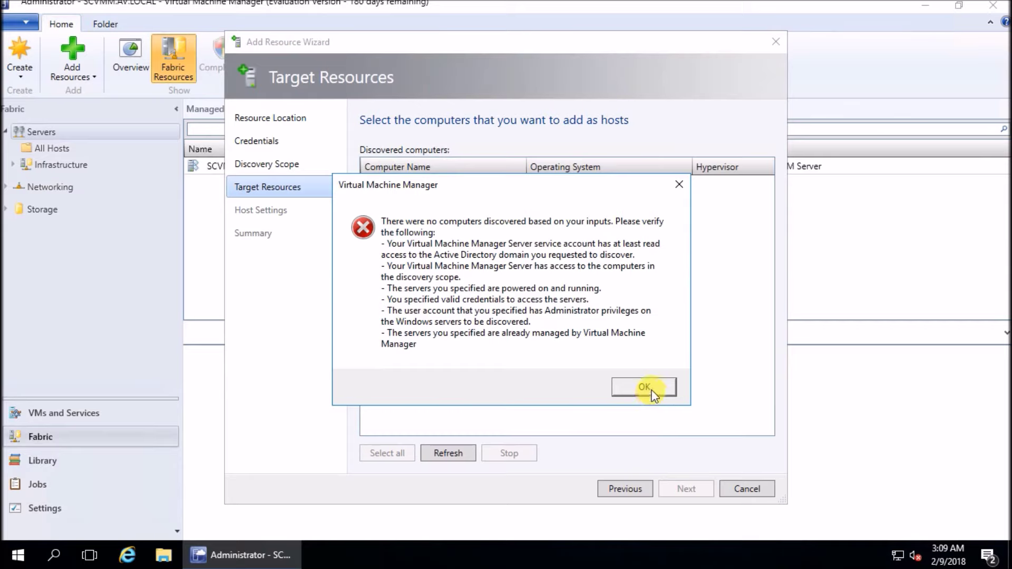
pyautogui.click(654, 394)
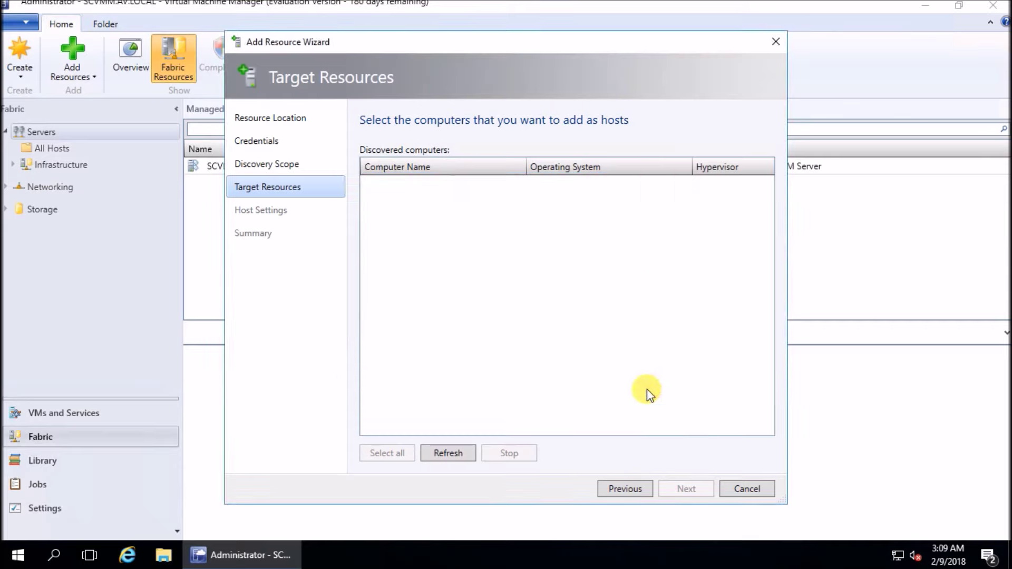
pyautogui.click(448, 452)
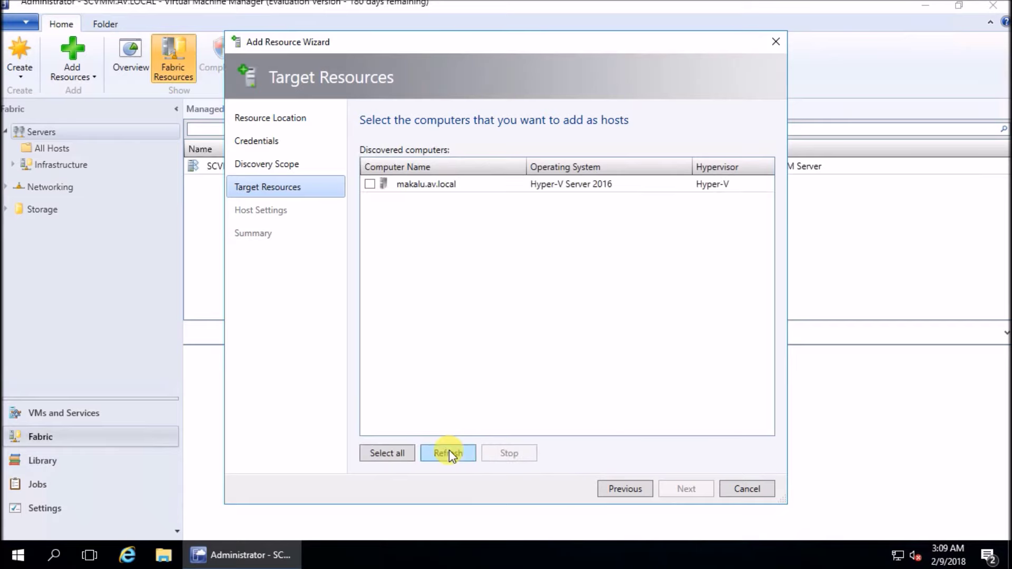
pyautogui.click(370, 184)
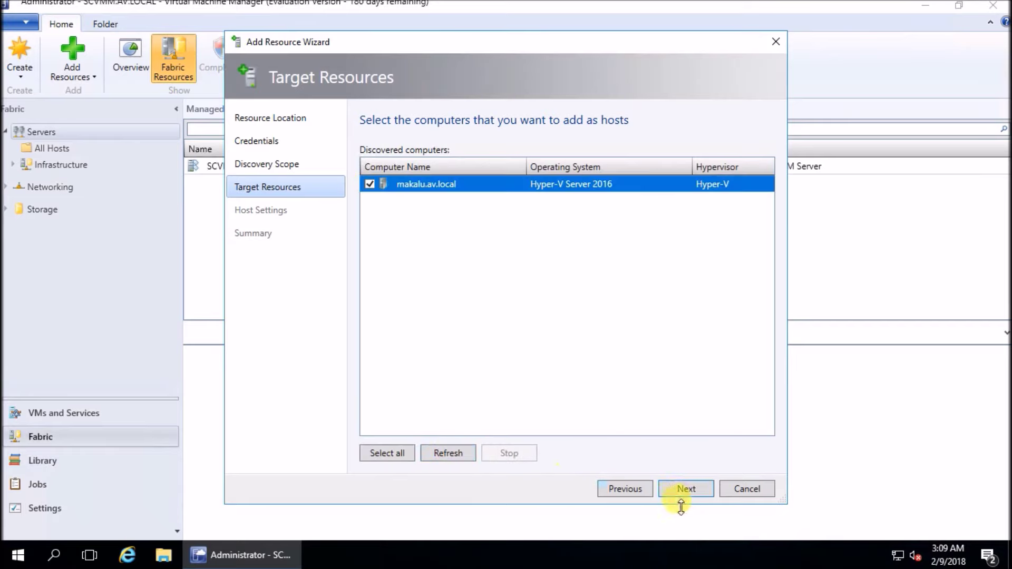
pyautogui.click(684, 489)
pyautogui.click(679, 489)
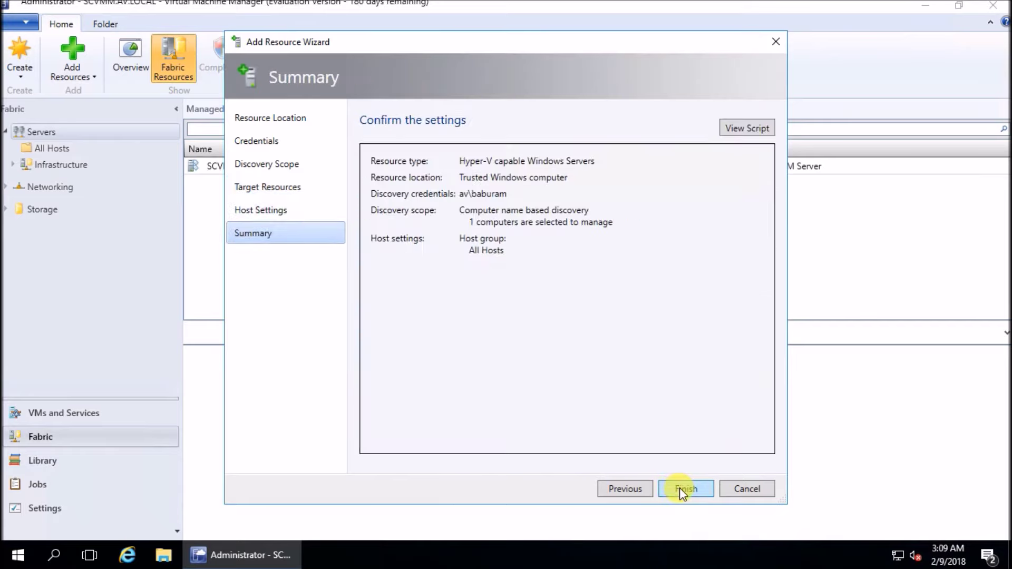
pyautogui.click(679, 488)
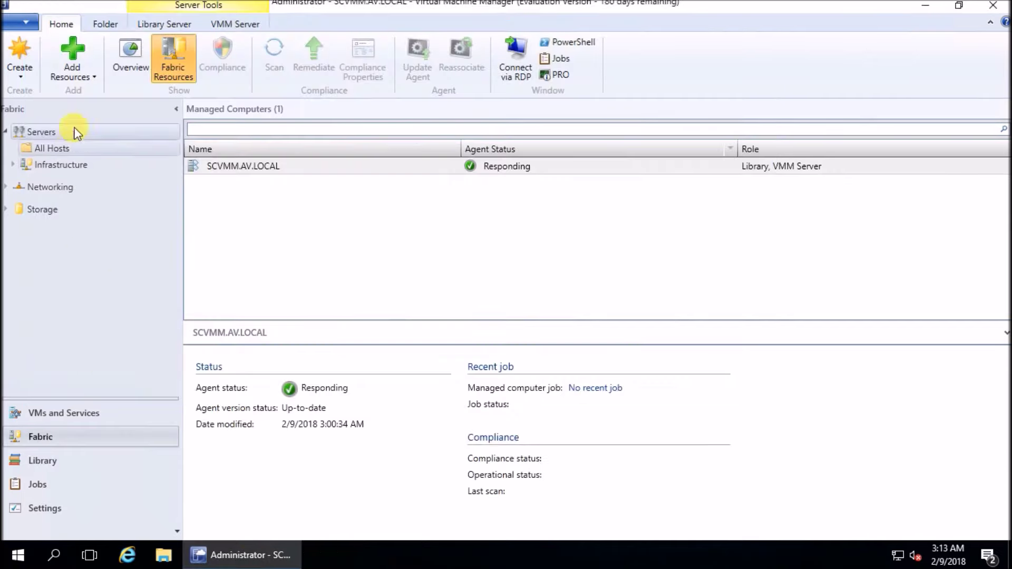
# Restart adding Hyper-V hosts from the trusted domain and begin creating a new Run As account
pyautogui.click(76, 71)
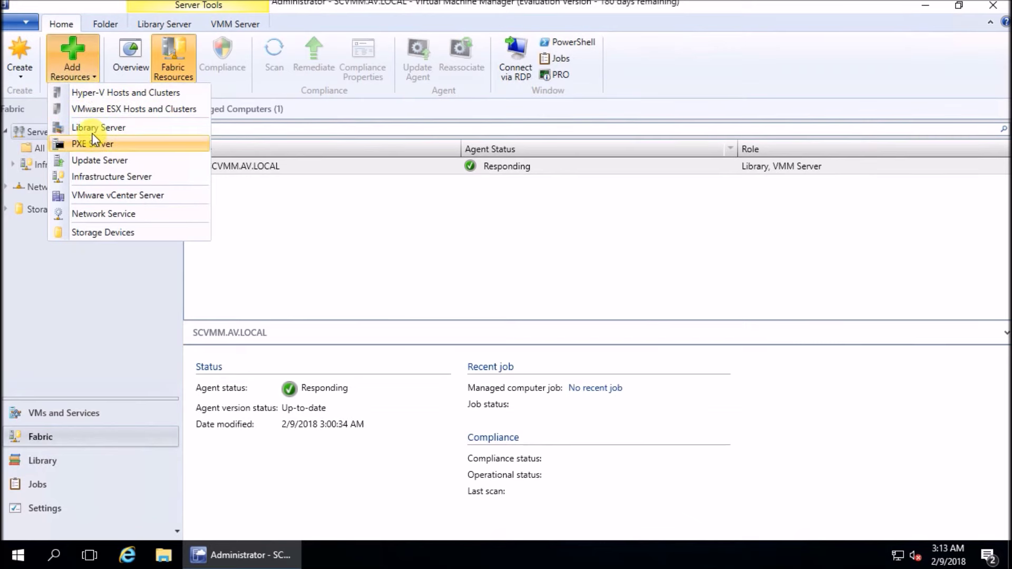
pyautogui.click(100, 93)
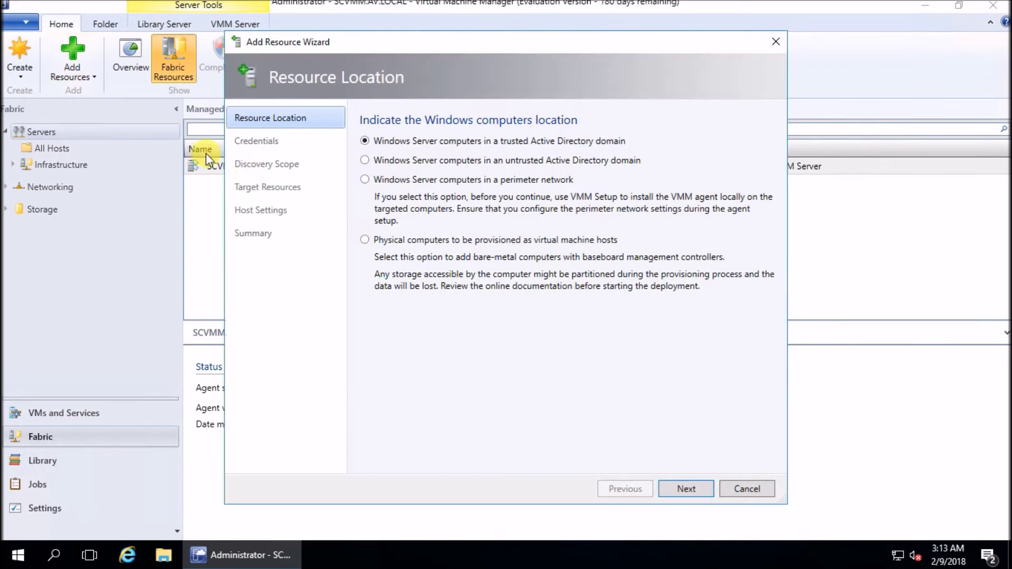
pyautogui.click(687, 490)
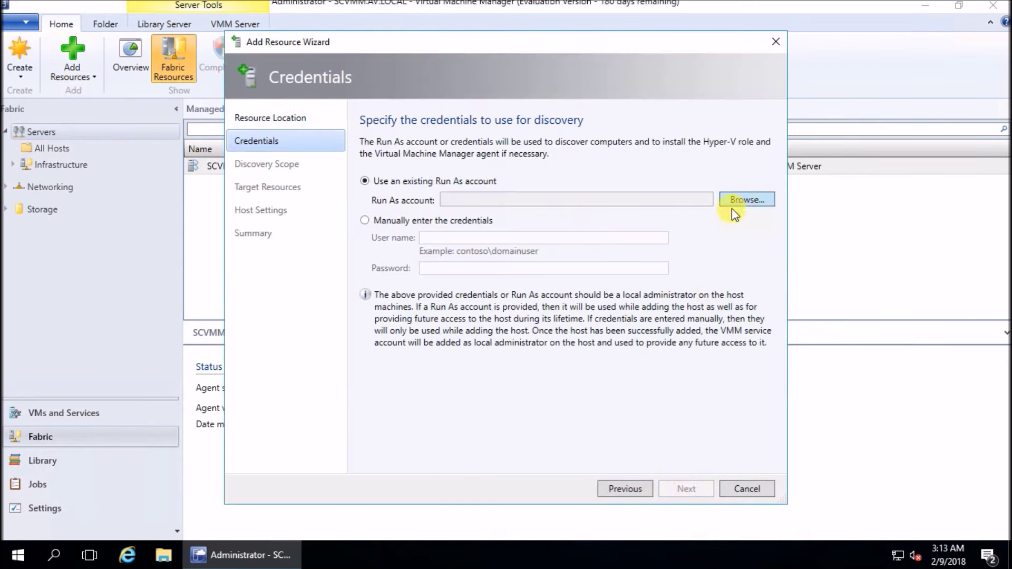
pyautogui.click(741, 200)
pyautogui.click(629, 382)
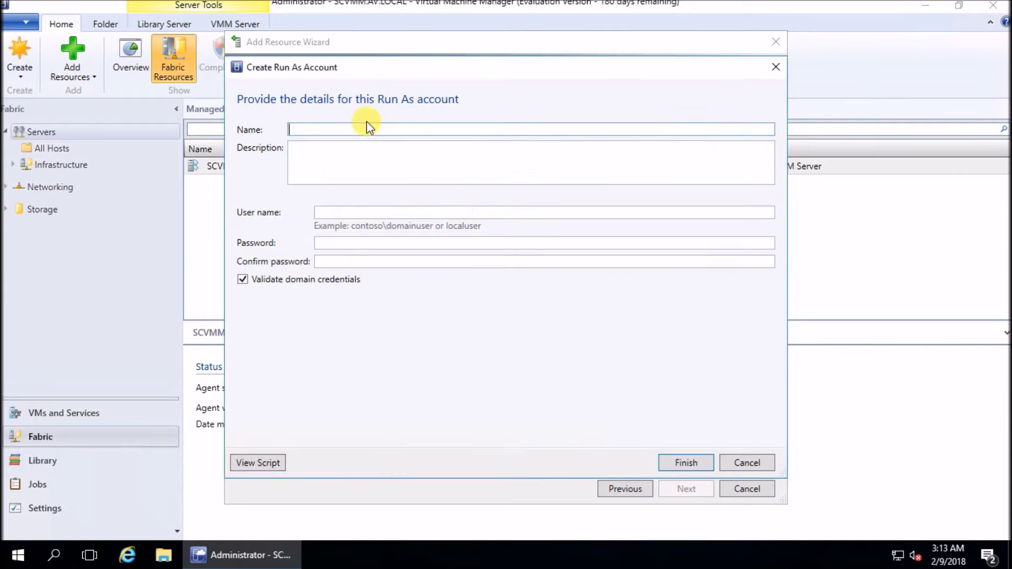
# Create the VmAdmin Run As account with its domain user name and password, and use it for discovery
pyautogui.write('VmAdmin')
pyautogui.click(347, 213)
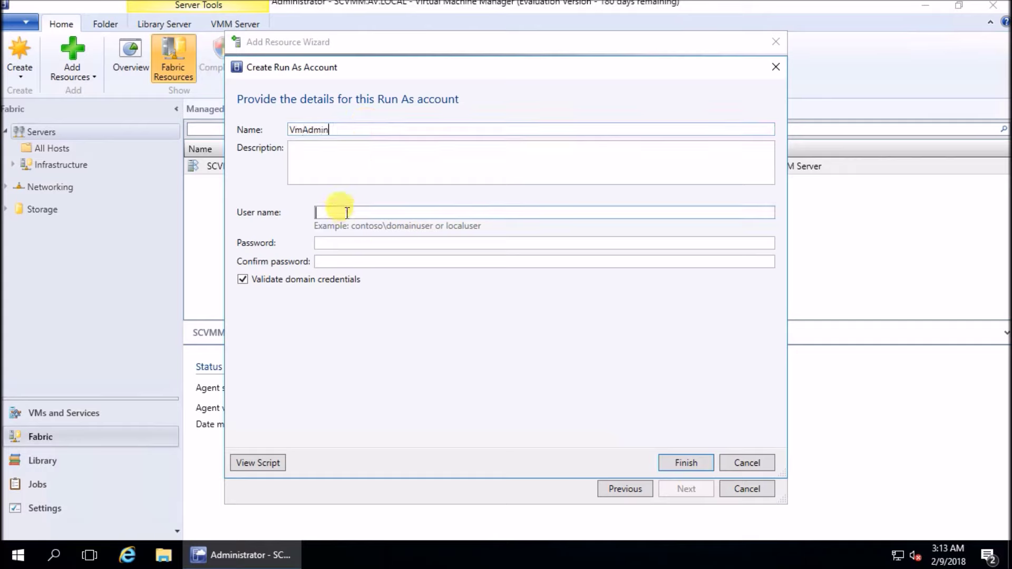
pyautogui.write('vmadmin')
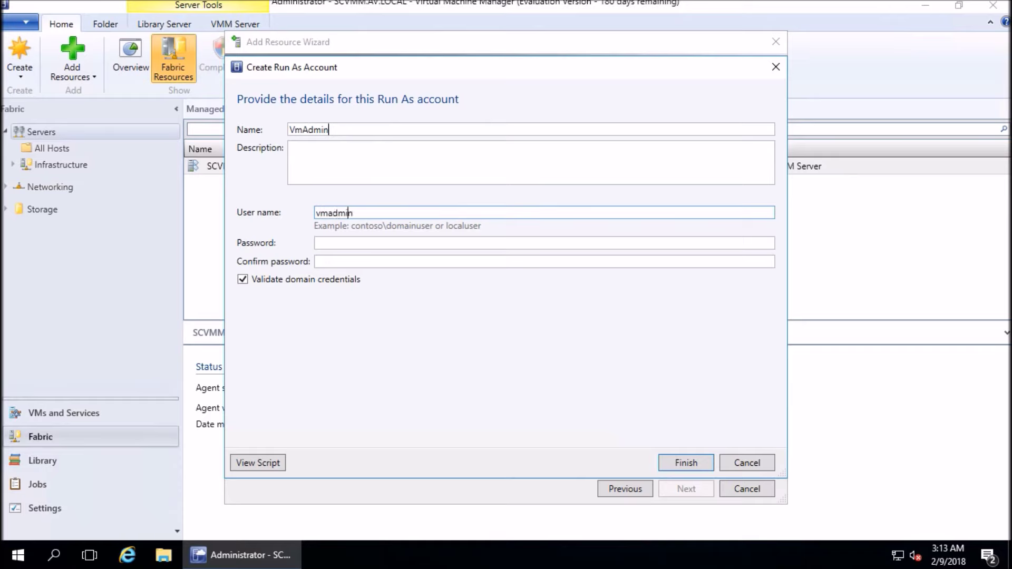
pyautogui.write('av\\')
pyautogui.click(375, 243)
pyautogui.write('••')
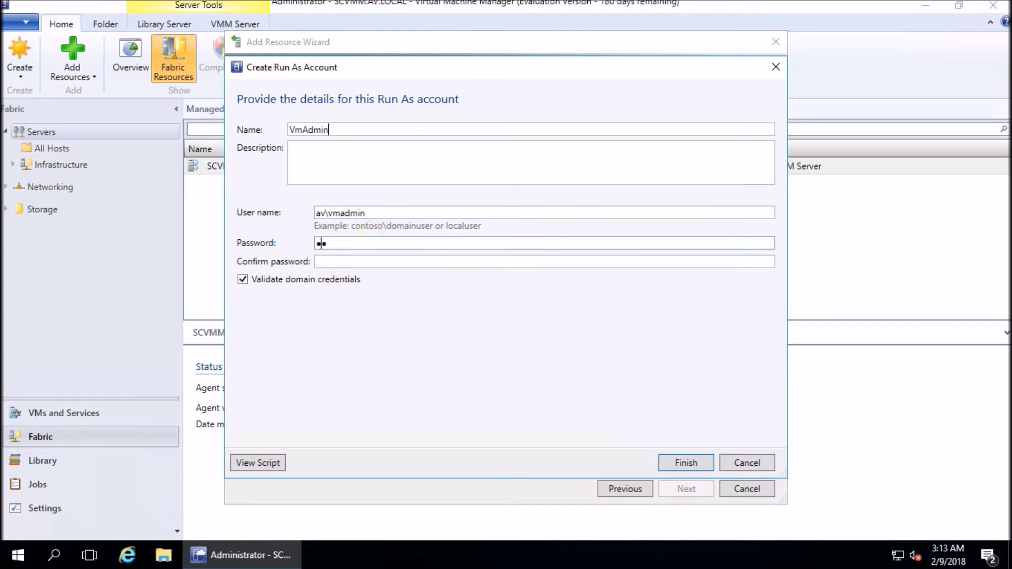
pyautogui.write('••••••••')
pyautogui.press('Tab')
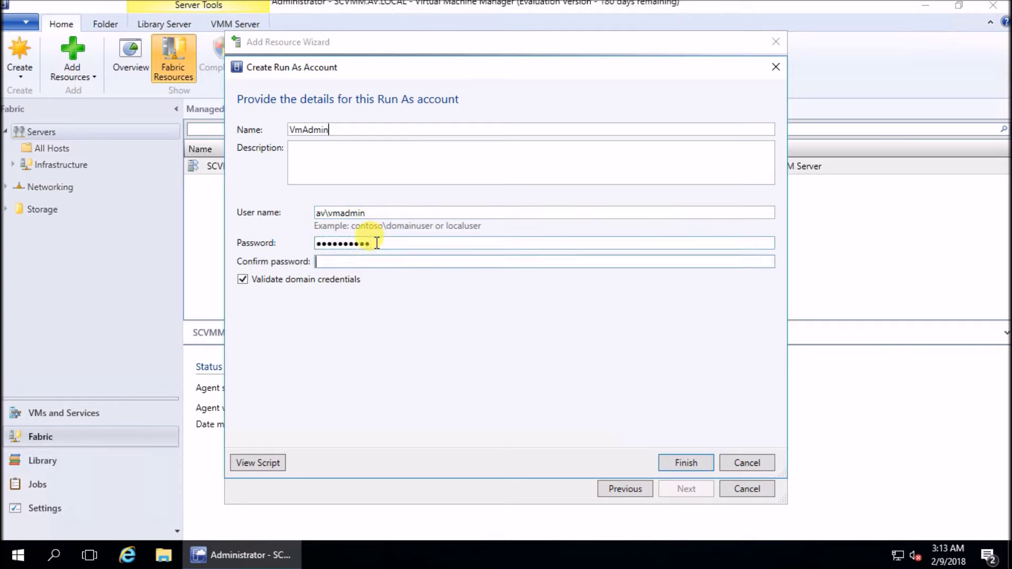
pyautogui.write('••••••••••')
pyautogui.click(686, 463)
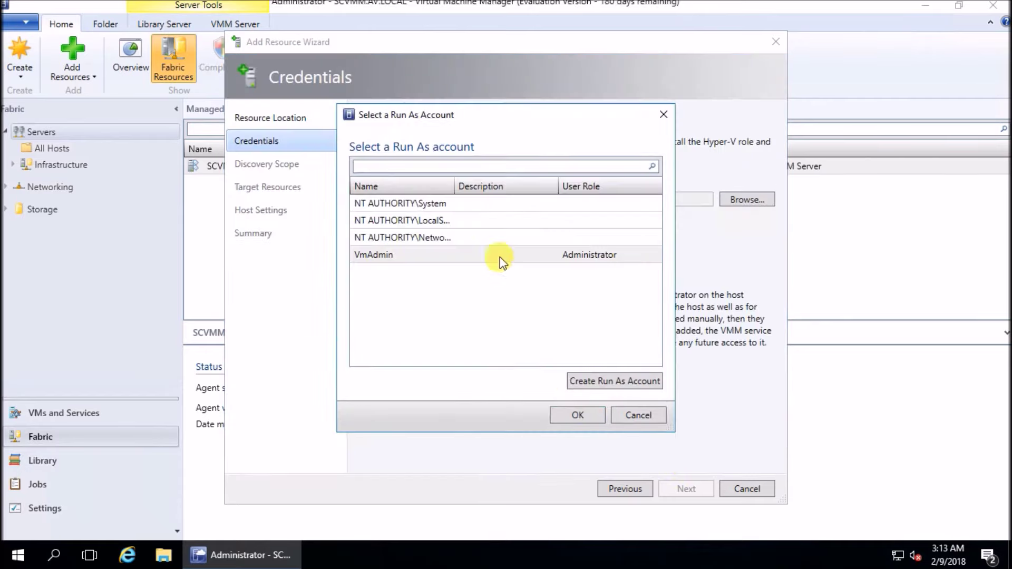
pyautogui.click(581, 415)
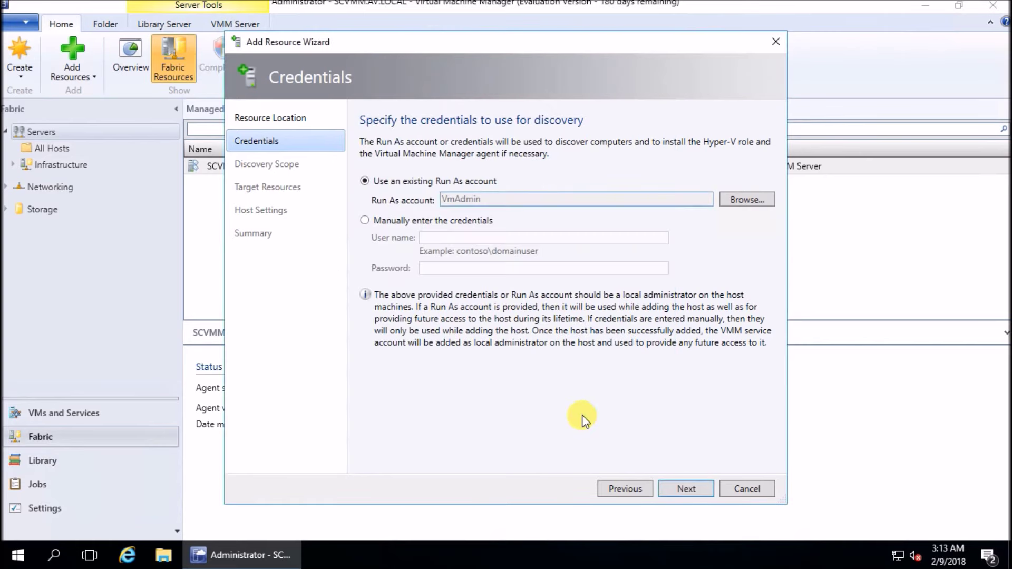
# Discover 'mak', tick makalu.av.local, and finish adding it as a host
pyautogui.click(685, 486)
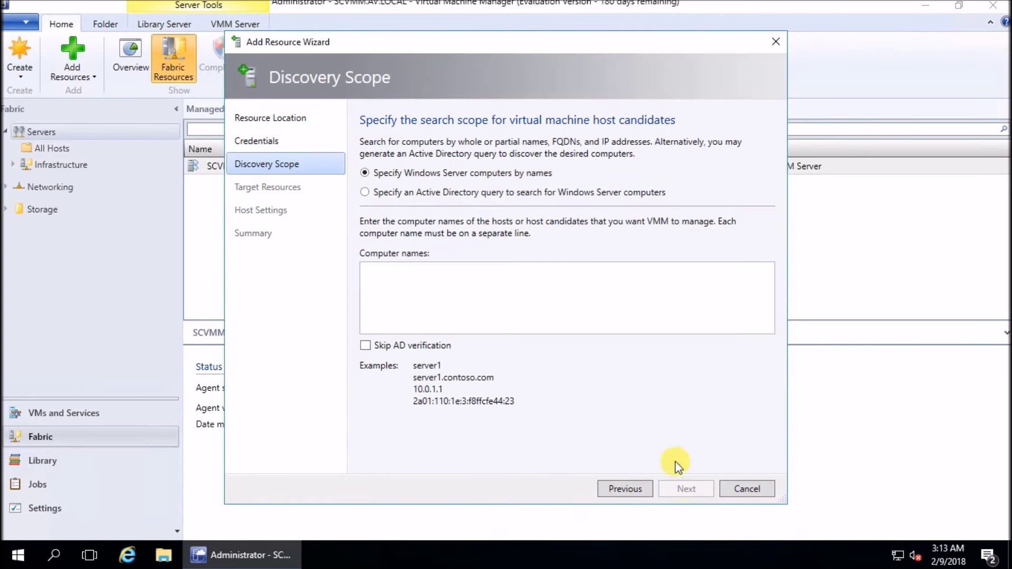
pyautogui.write('makalu')
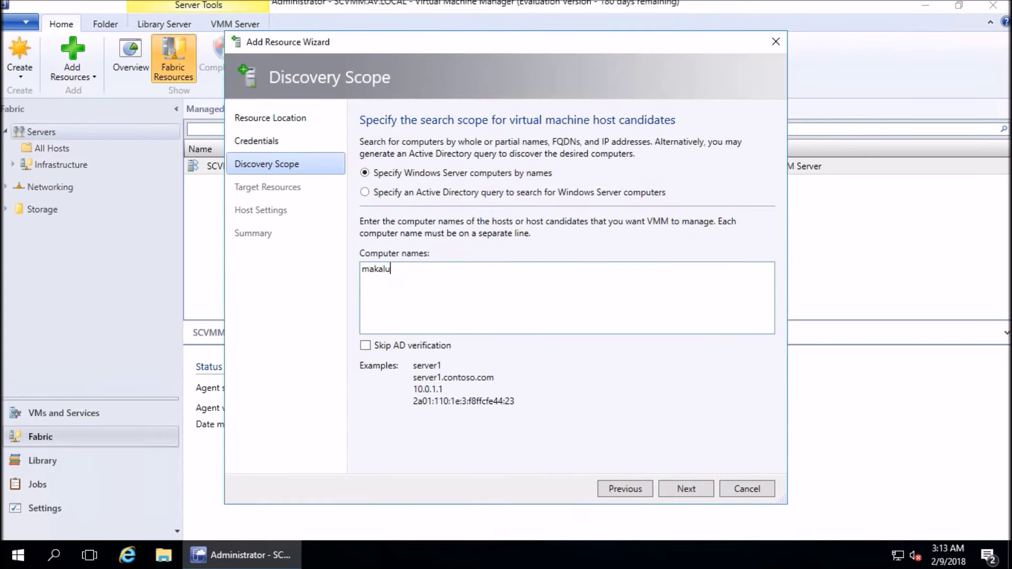
pyautogui.click(685, 489)
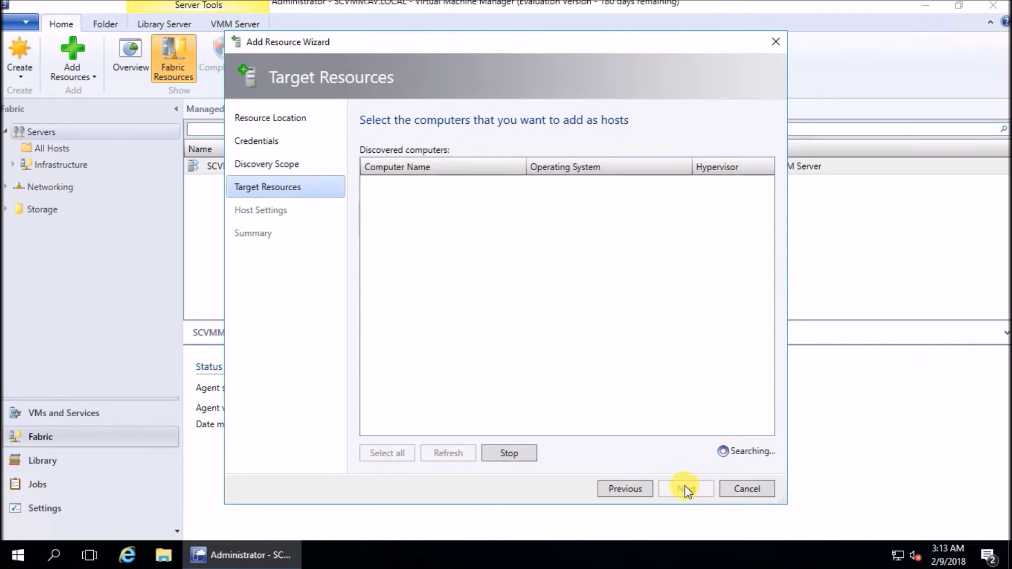
pyautogui.click(375, 185)
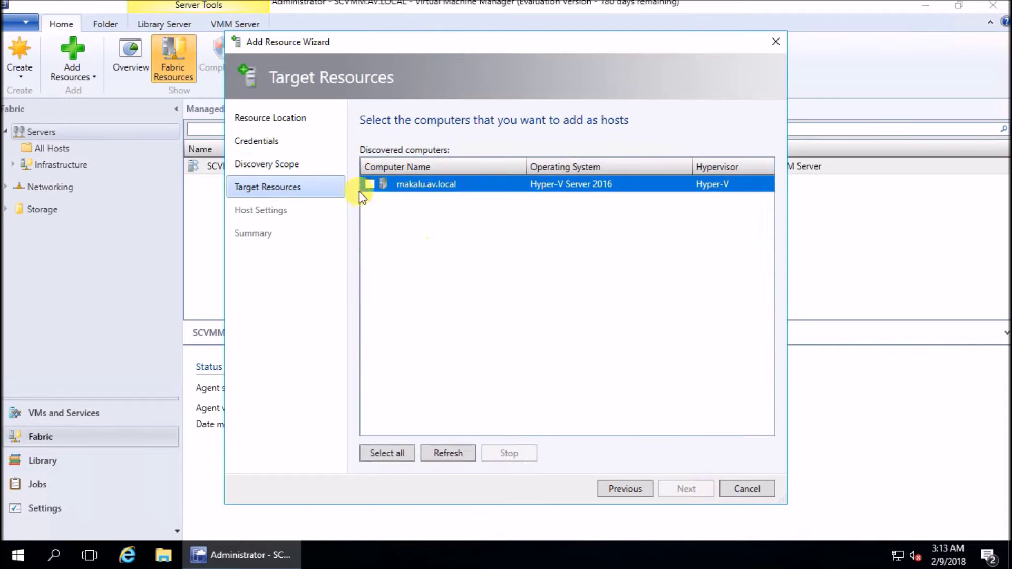
pyautogui.press('space')
pyautogui.click(680, 484)
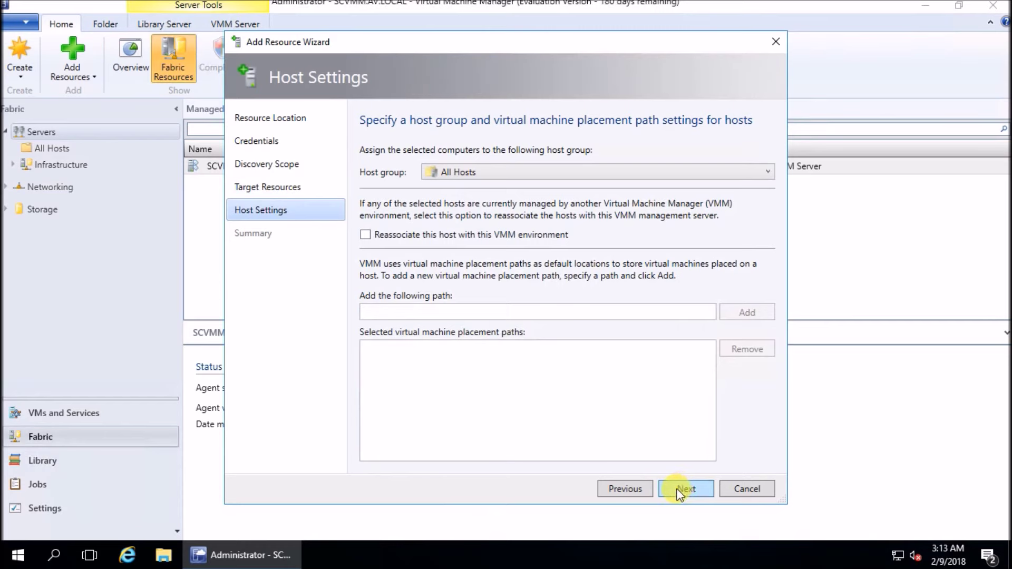
pyautogui.click(680, 488)
pyautogui.click(679, 491)
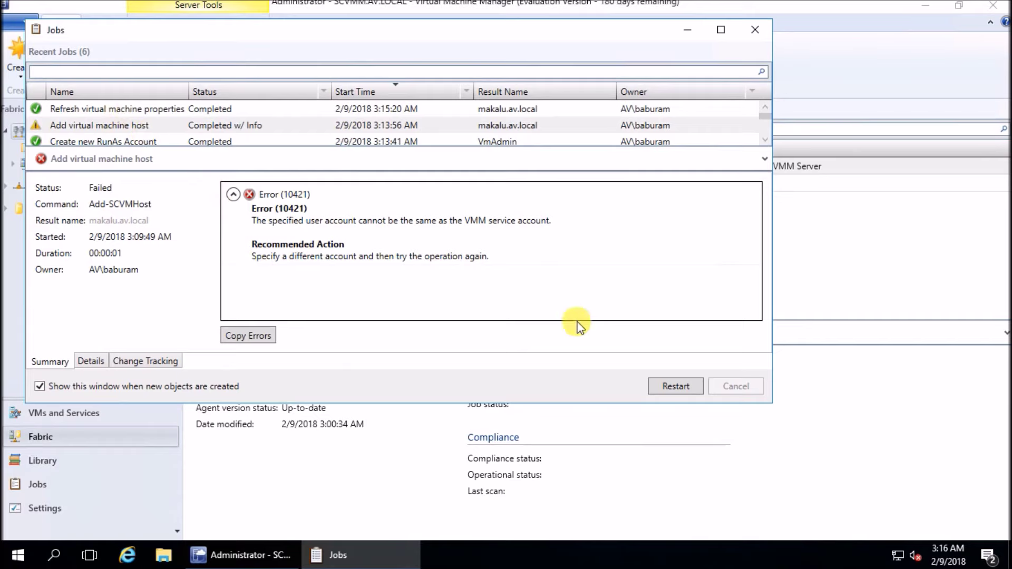
# Close the Jobs window, select makalu.av.local among managed computers, and switch to VMs and Services
pyautogui.click(755, 29)
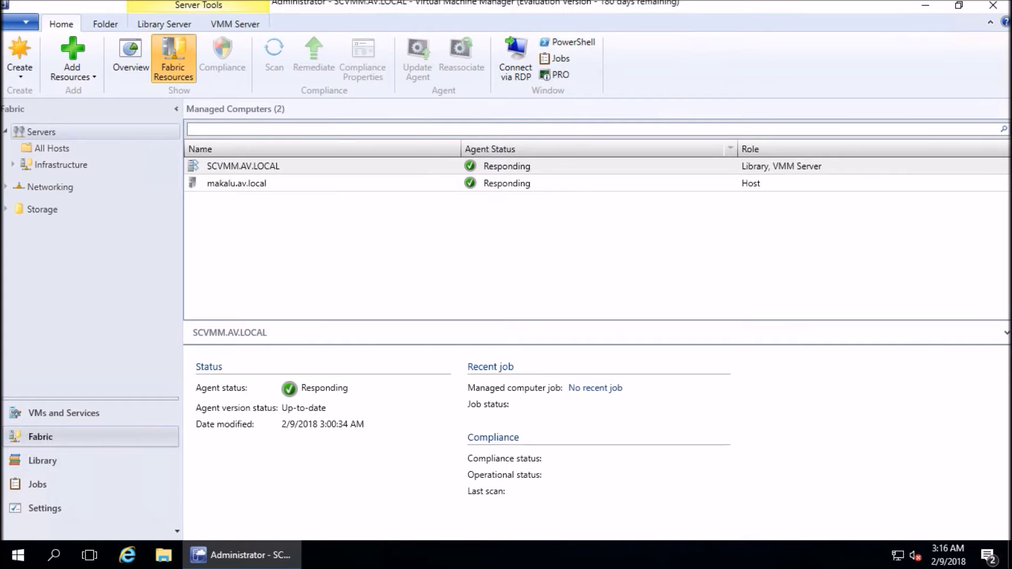
pyautogui.click(277, 228)
pyautogui.click(237, 183)
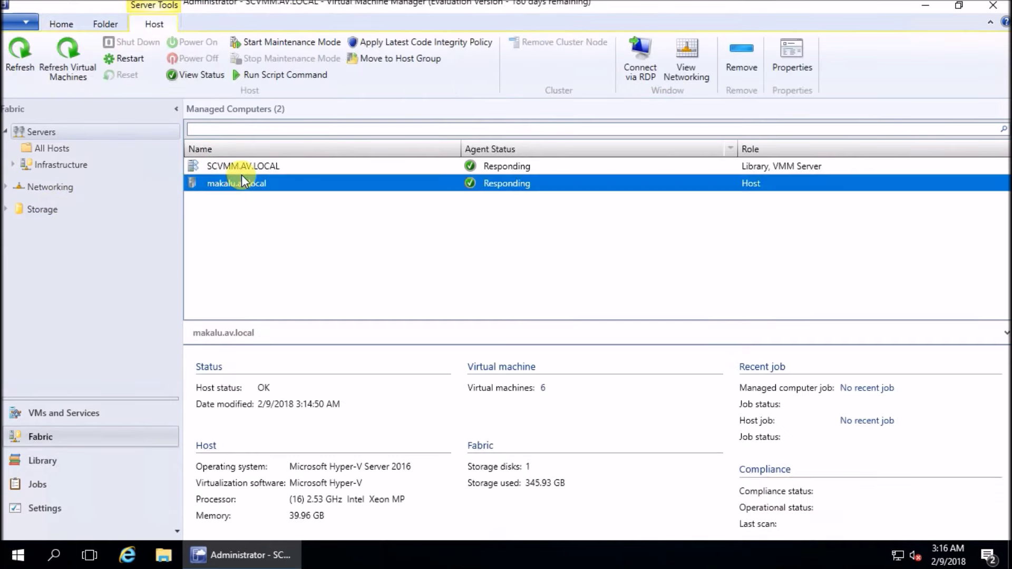
pyautogui.click(63, 412)
# Show makalu's virtual machines and inspect SP01, SP13, SETUP and SP10
pyautogui.click(48, 262)
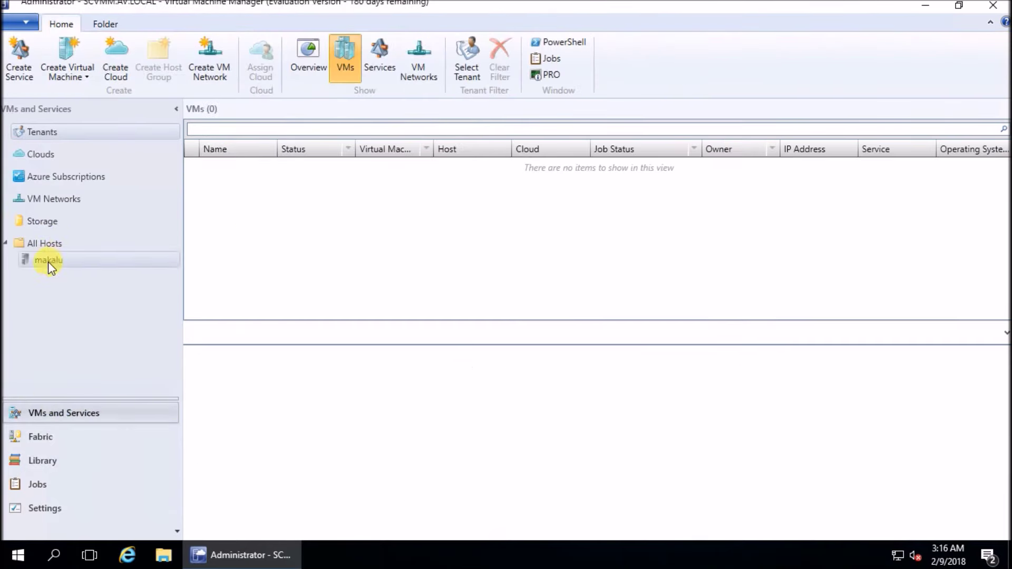
pyautogui.click(224, 199)
pyautogui.click(220, 215)
pyautogui.click(220, 250)
pyautogui.click(227, 238)
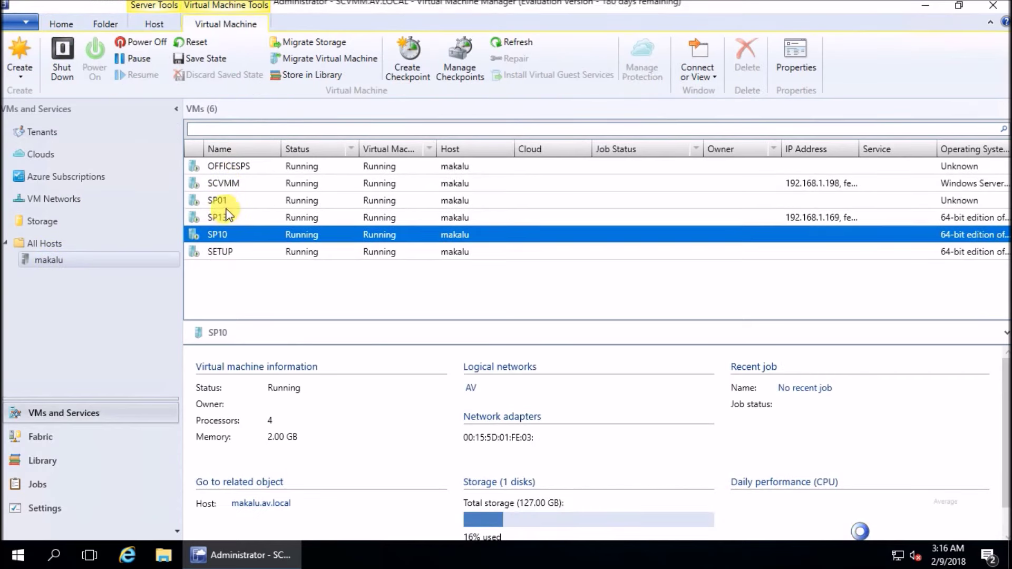
pyautogui.click(226, 211)
# Launch Remote Desktop Connection by searching 'mstsc' from Start
pyautogui.click(18, 553)
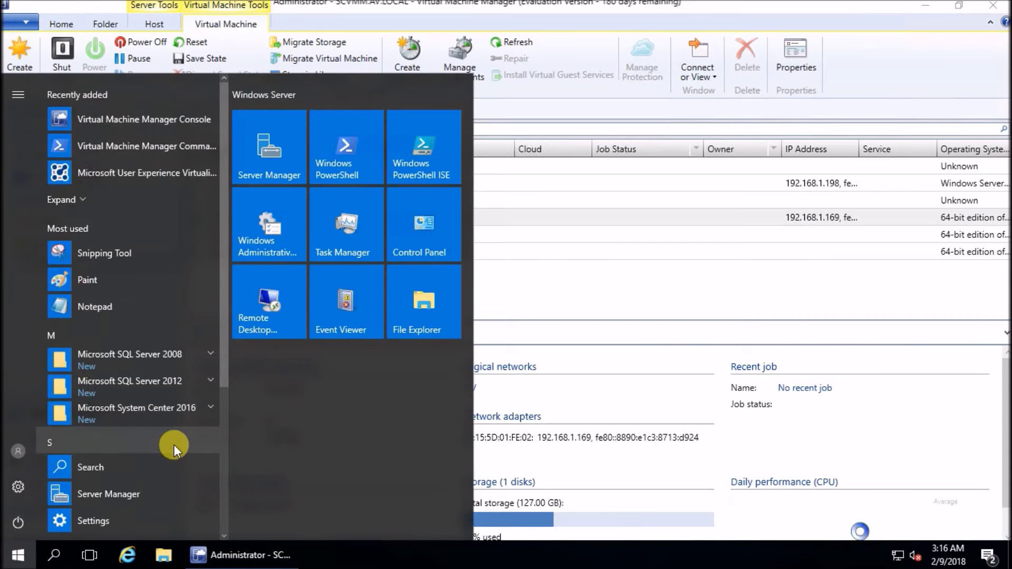
pyautogui.write('m')
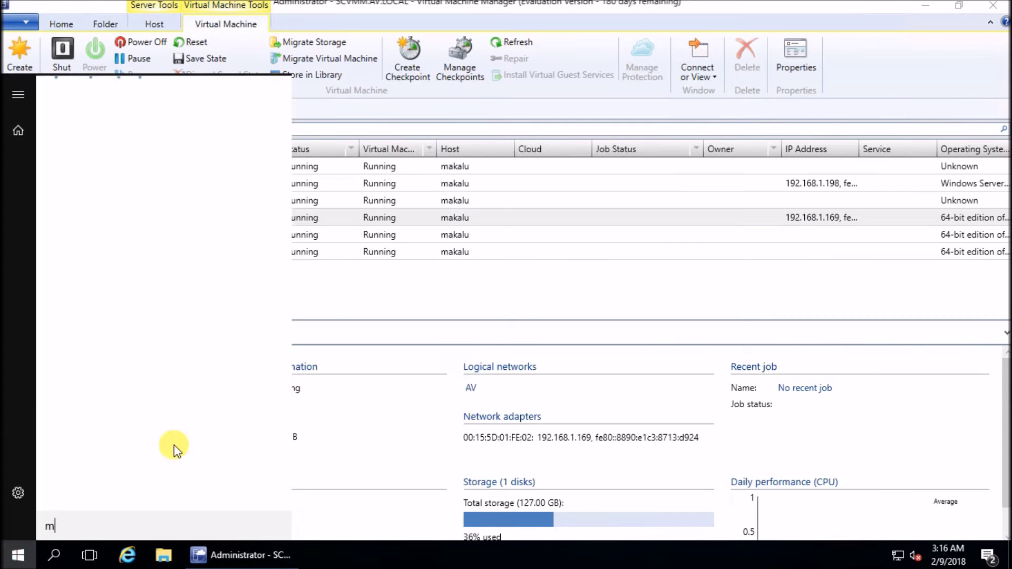
pyautogui.write('stsc')
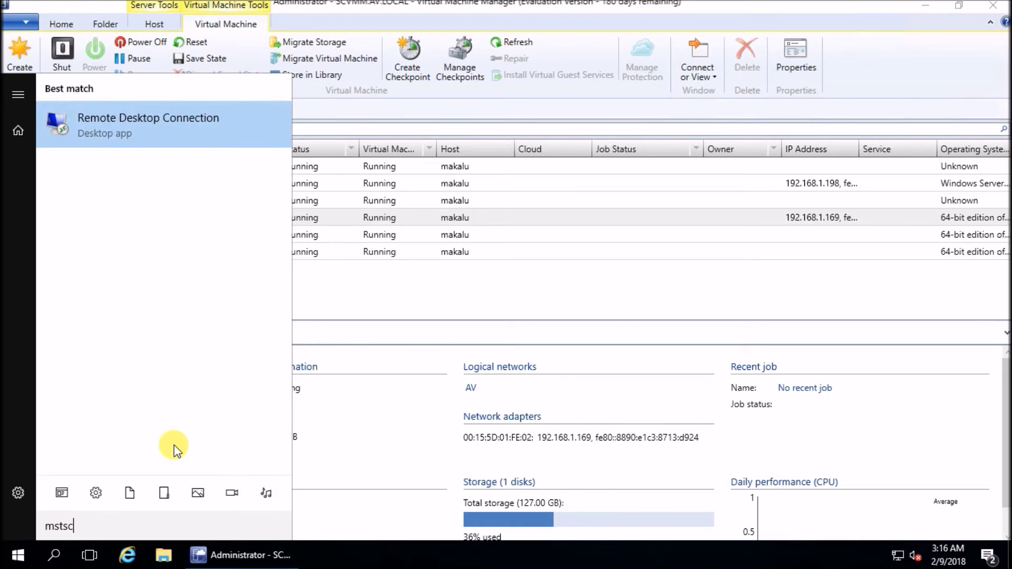
pyautogui.press('Return')
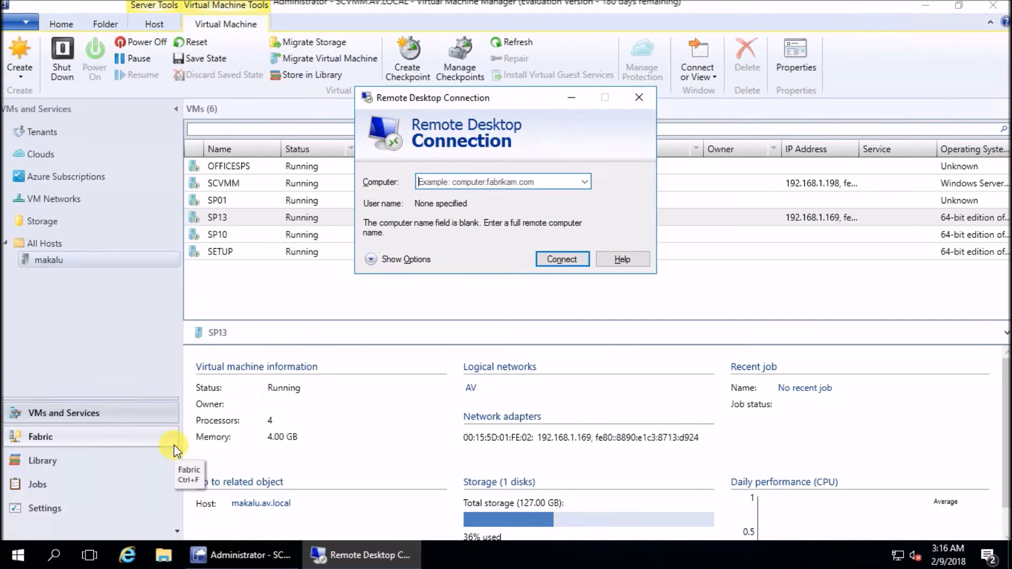
# Connect to makalu over Remote Desktop and sign in with the account password
pyautogui.write('makalu')
pyautogui.press('Return')
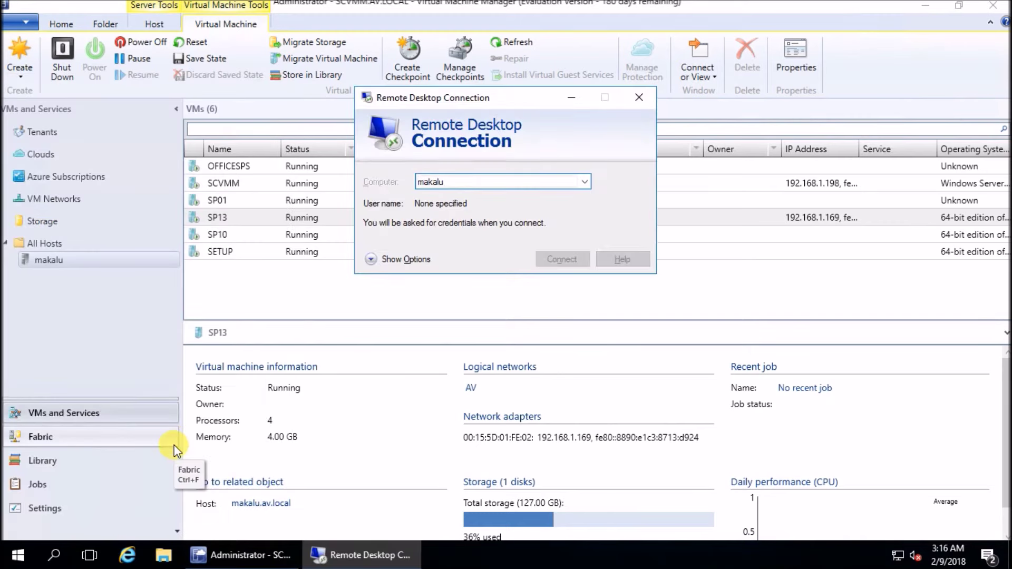
pyautogui.write('*********')
pyautogui.press('Return')
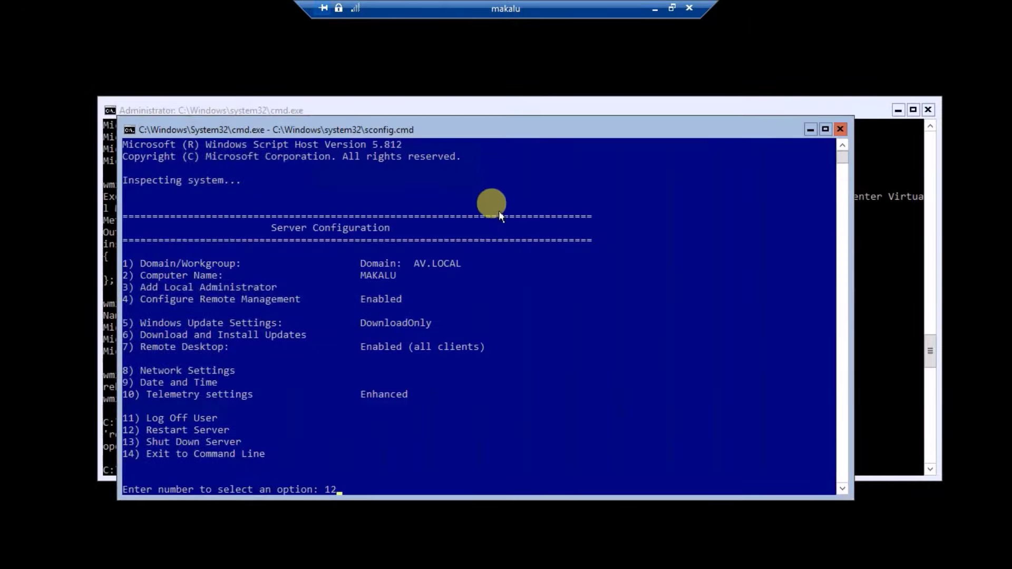
# From Task Manager on makalu, run a new cmd task and start PowerShell in it
pyautogui.hotkey('ctrl', 'shift', 'Escape')
pyautogui.click(76, 266)
pyautogui.click(37, 48)
pyautogui.click(59, 66)
pyautogui.write('cmd')
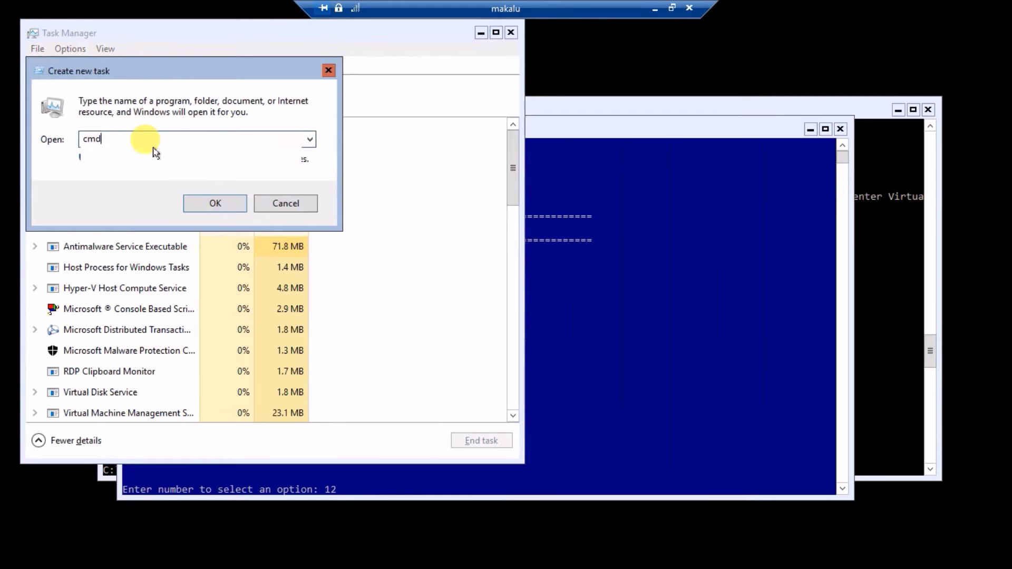
pyautogui.press('Return')
pyautogui.write('pow')
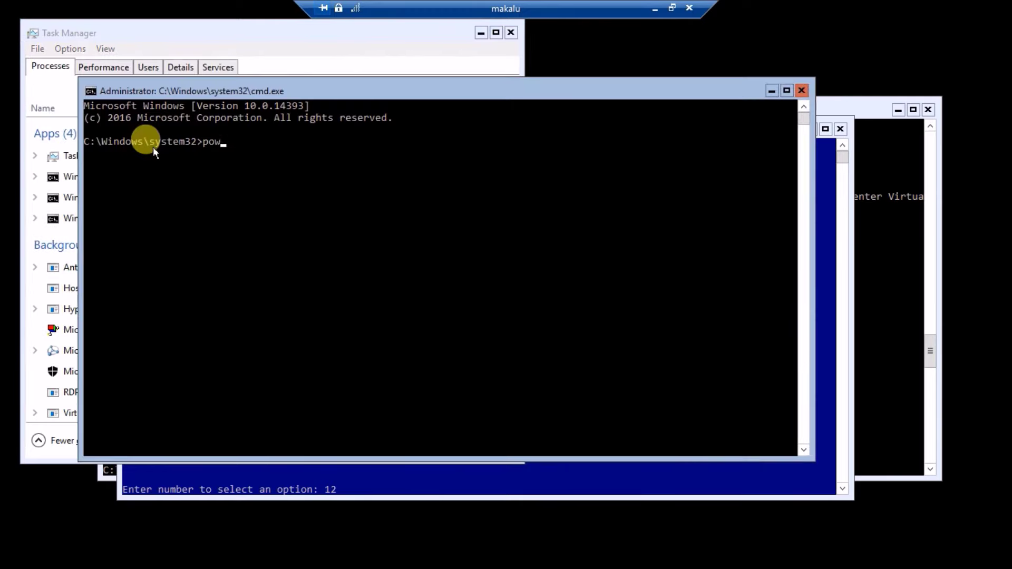
pyautogui.write('ershell')
pyautogui.press('Return')
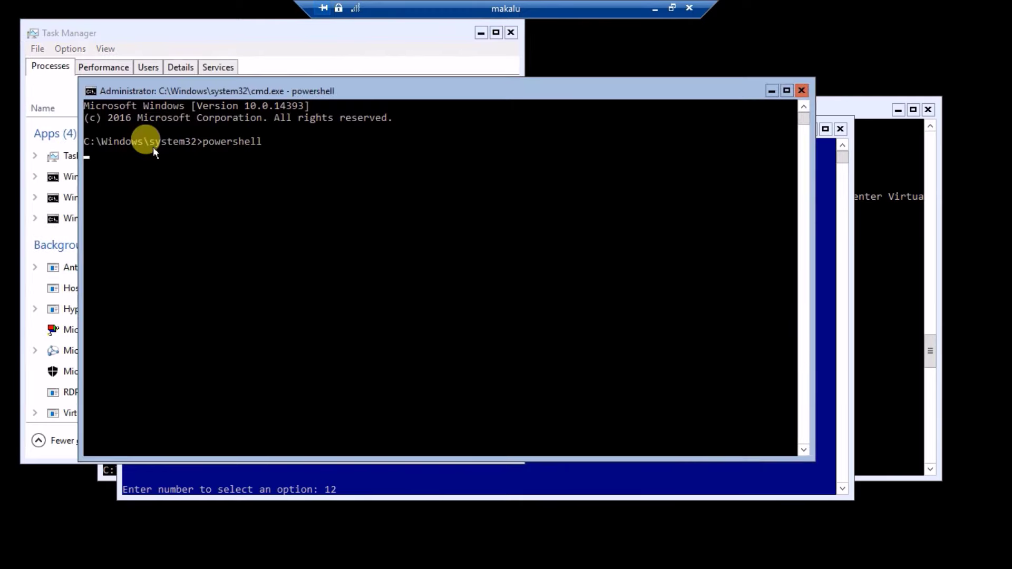
# Run get-vm, select the VM rows OFFICESPS to SP10, then disconnect the remote session
pyautogui.click(264, 224)
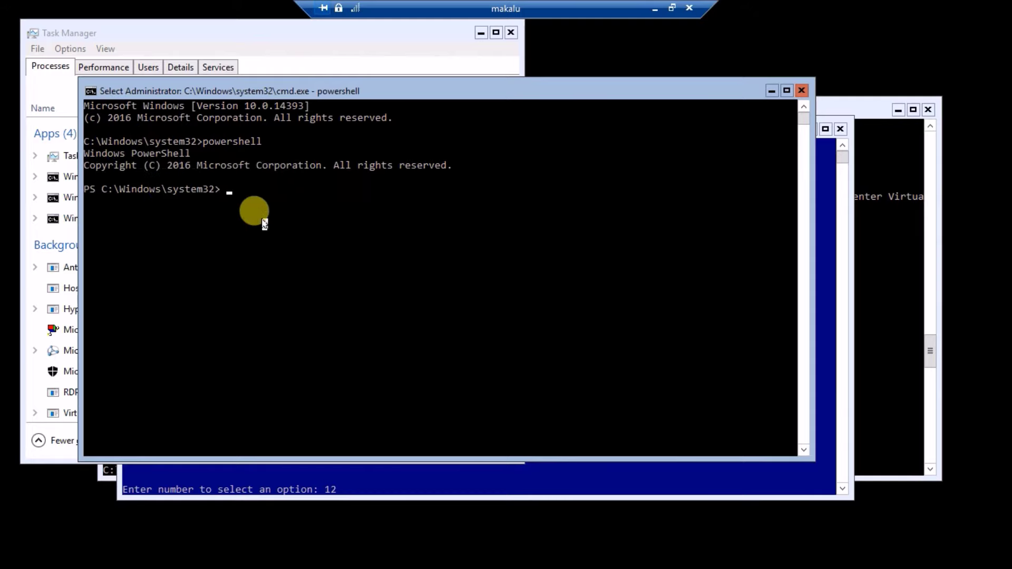
pyautogui.write('get-vm')
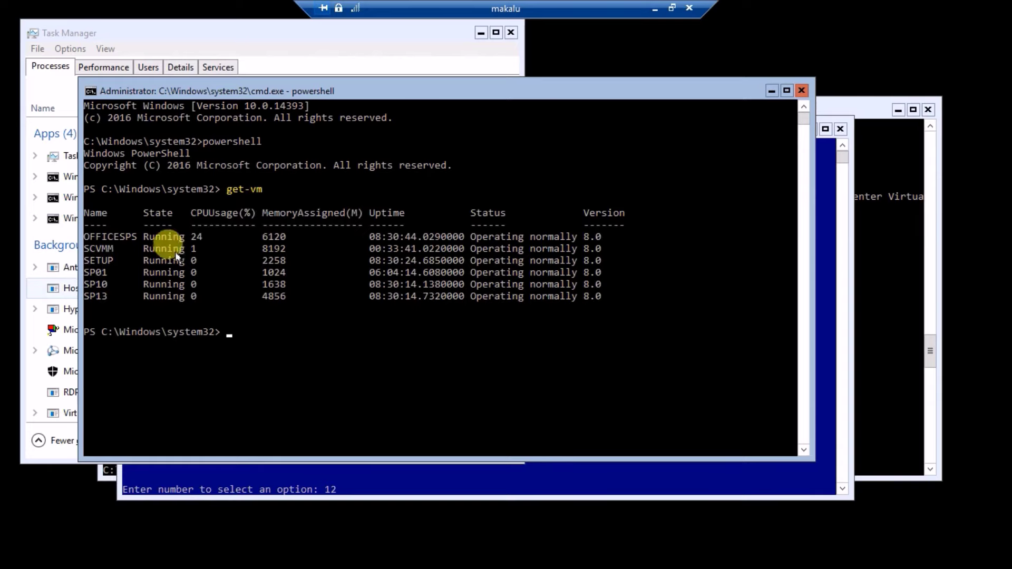
pyautogui.click(119, 242)
pyautogui.moveTo(124, 236); pyautogui.dragTo(125, 289)
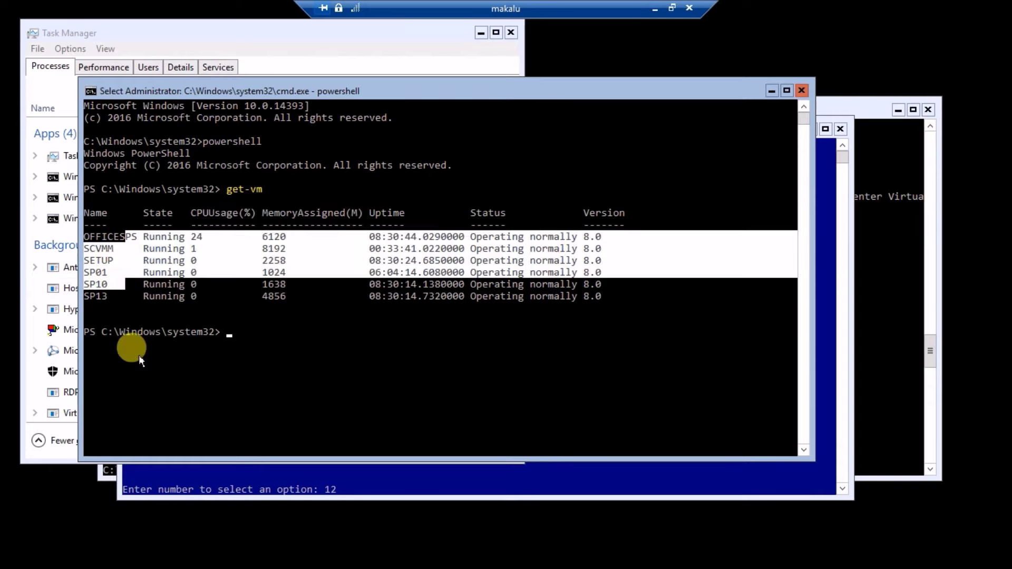
pyautogui.click(689, 7)
pyautogui.click(549, 309)
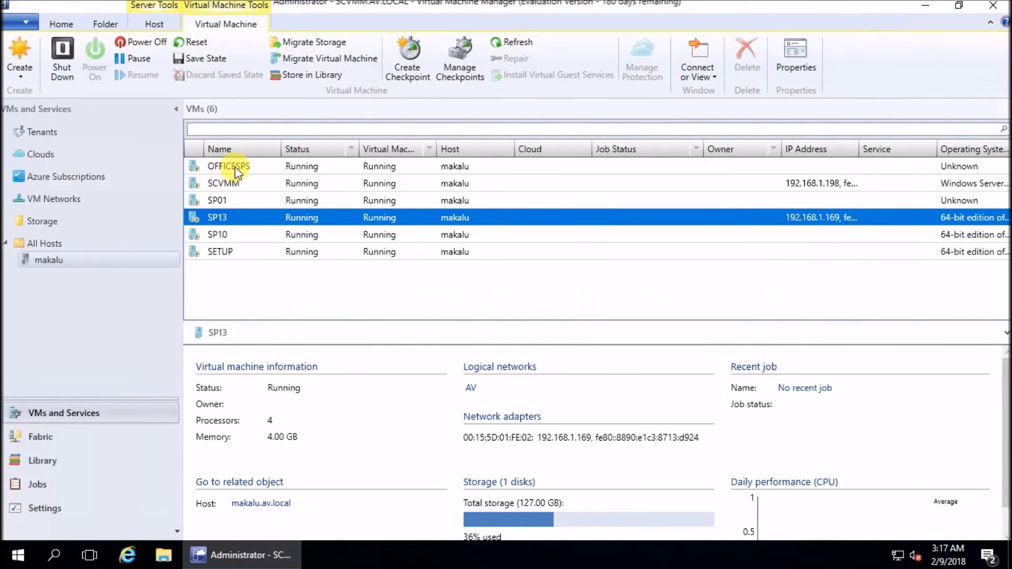
# In Fabric, start adding Hyper-V hosts using the existing VmAdmin Run As account
pyautogui.click(221, 166)
pyautogui.click(227, 234)
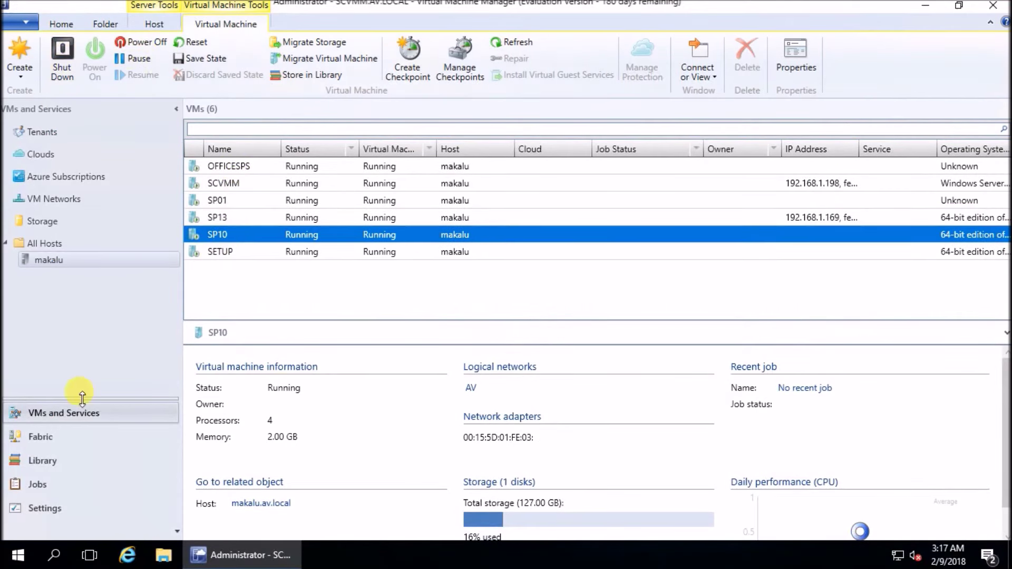
pyautogui.click(37, 436)
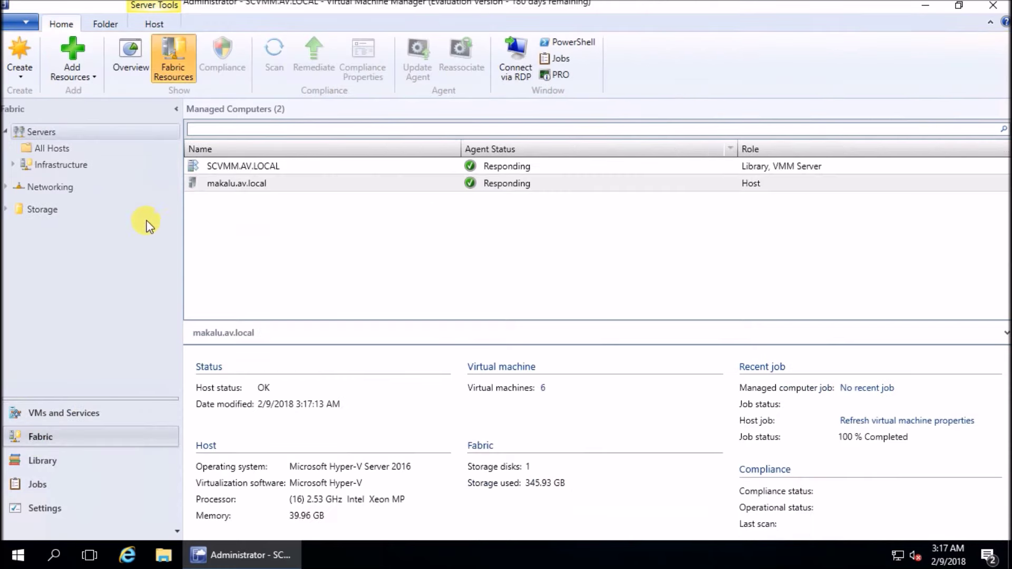
pyautogui.click(90, 75)
pyautogui.click(105, 92)
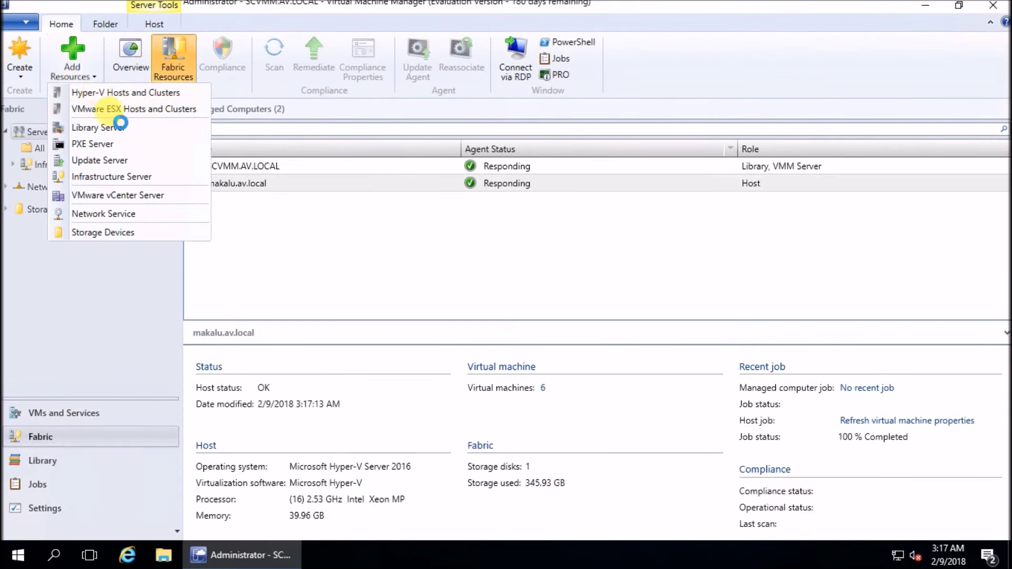
pyautogui.click(691, 491)
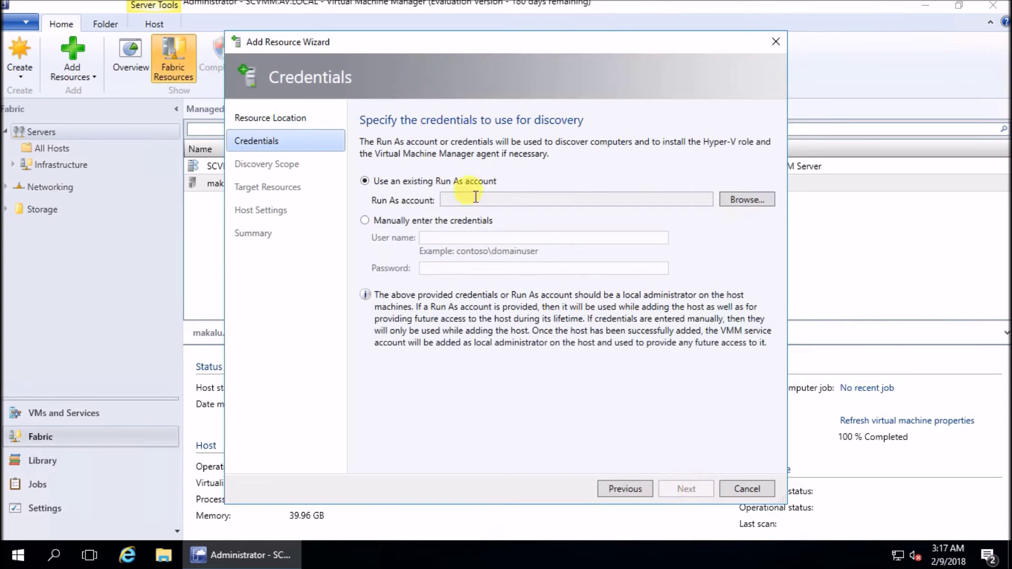
pyautogui.click(747, 200)
pyautogui.click(419, 256)
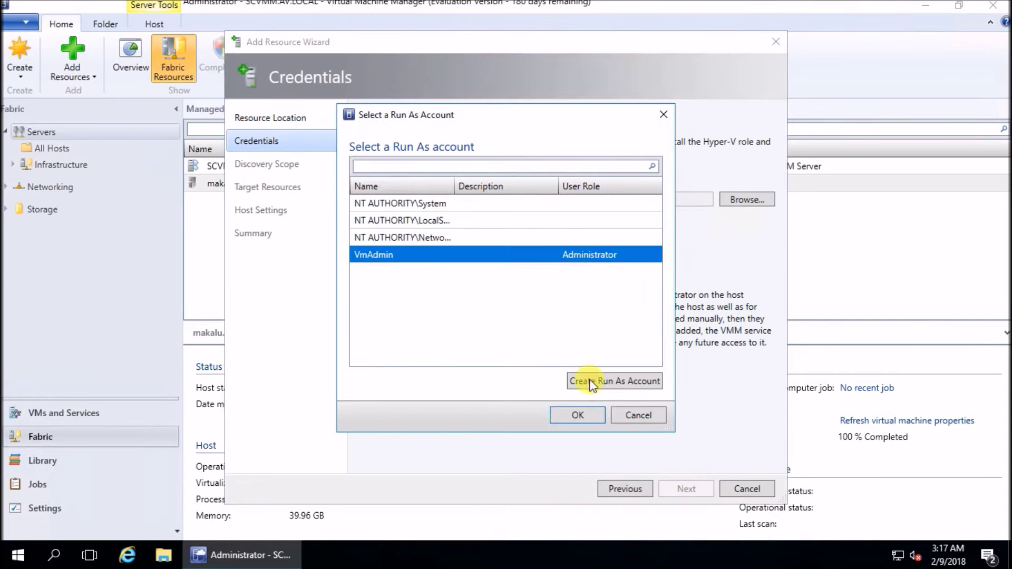
pyautogui.click(578, 415)
# Try a discovery search by computer name, dismiss the no-computers-found error, and step back through pages
pyautogui.click(687, 489)
pyautogui.click(429, 289)
pyautogui.write('makalu')
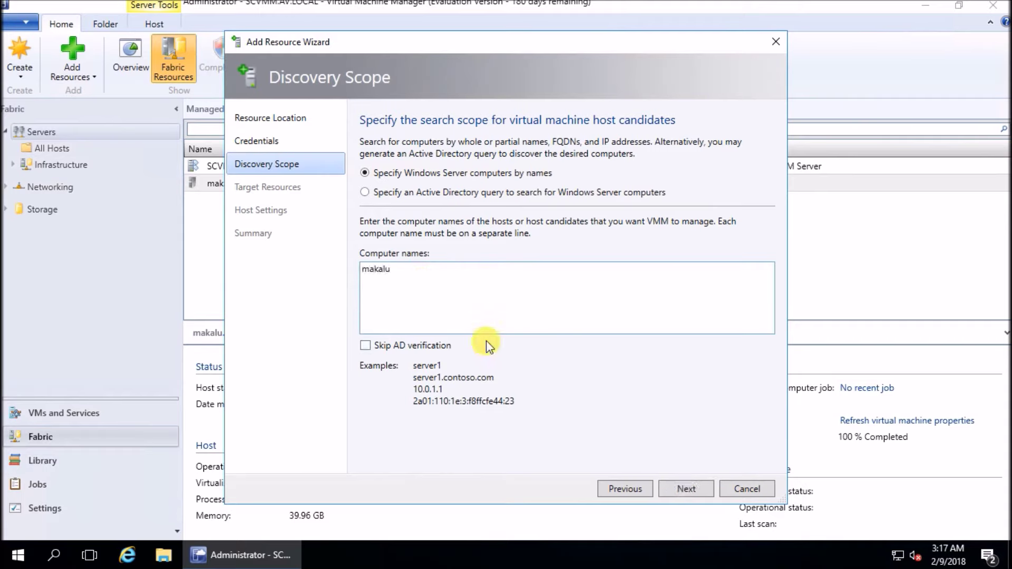
pyautogui.press('BackSpace')
pyautogui.press('BackSpace')
pyautogui.press('BackSpace')
pyautogui.press('BackSpace')
pyautogui.press('BackSpace')
pyautogui.click(687, 488)
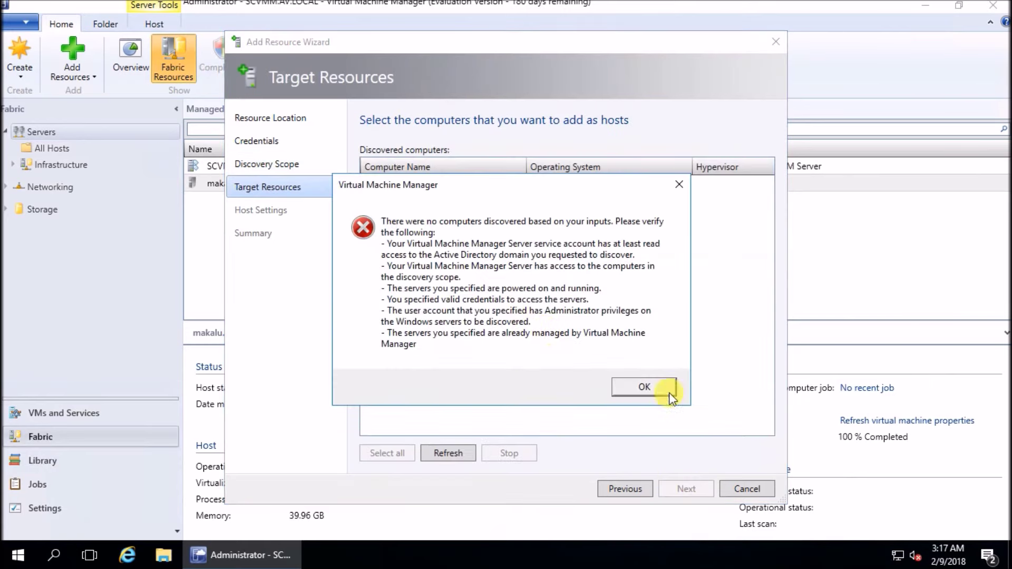
pyautogui.click(637, 385)
pyautogui.click(627, 488)
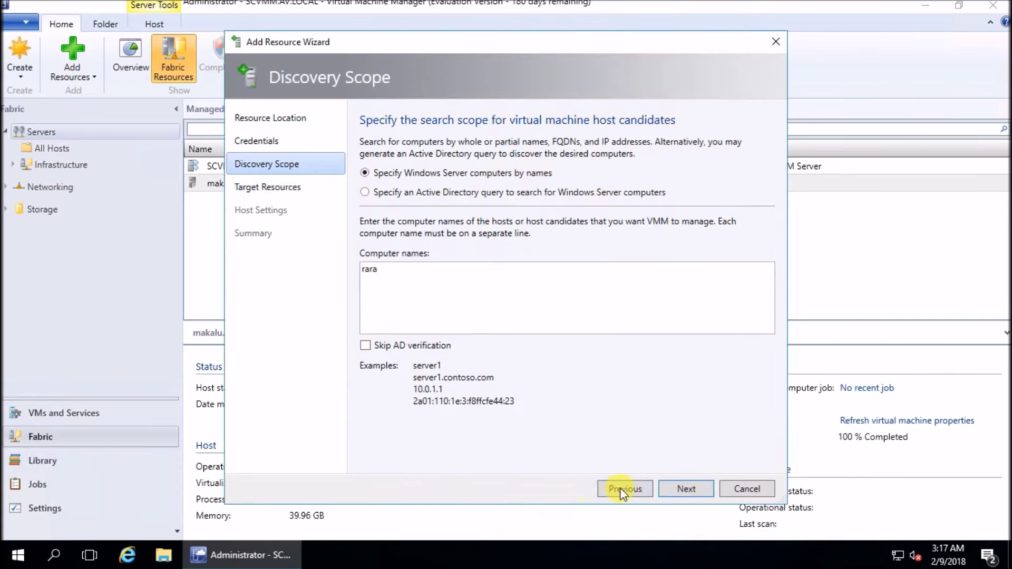
pyautogui.click(625, 489)
pyautogui.click(687, 489)
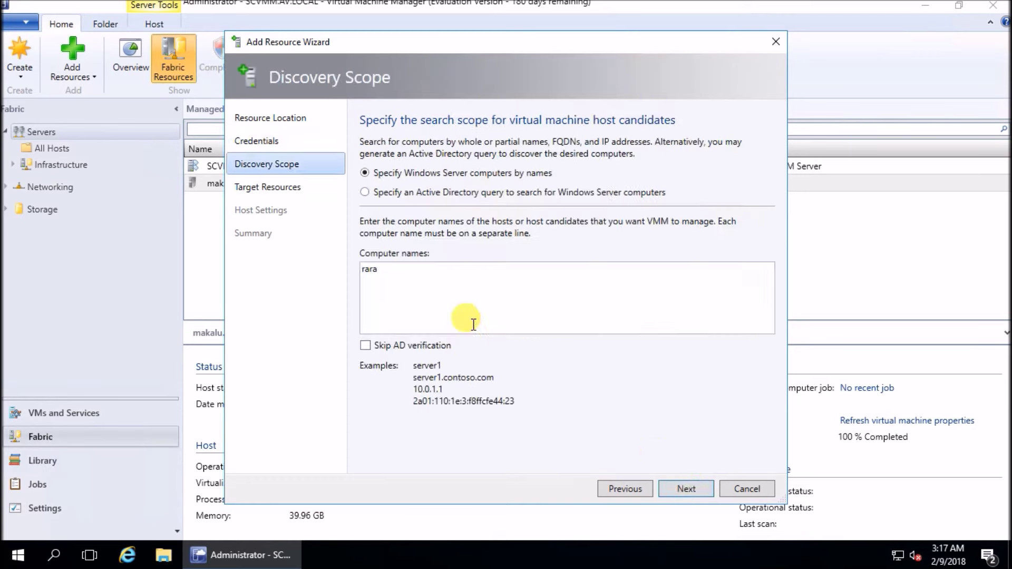
# Replace the search name, discover and tick everest.av.local, and finish adding it as a host
pyautogui.moveTo(379, 270); pyautogui.dragTo(325, 304)
pyautogui.write('everest')
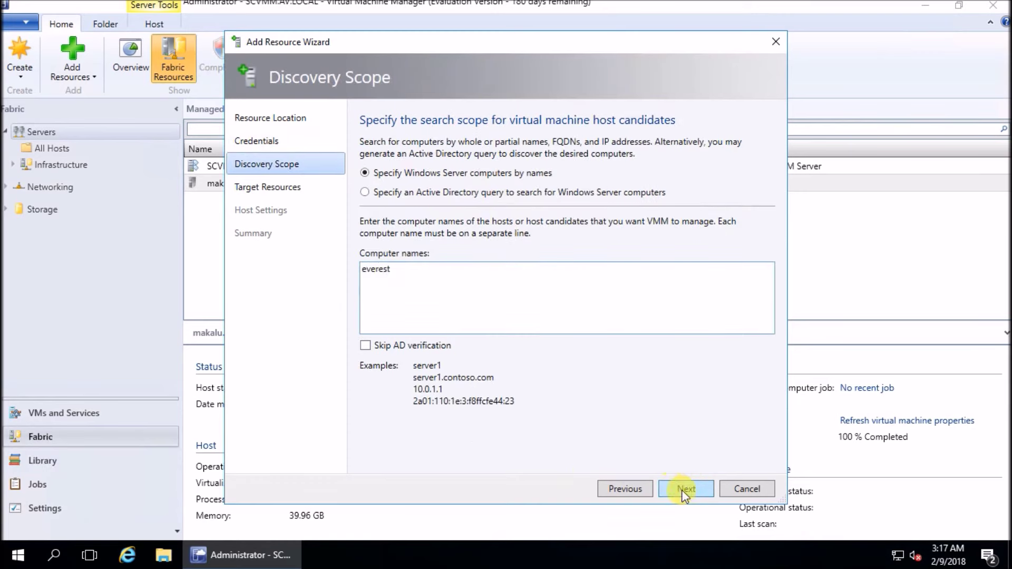
pyautogui.click(686, 488)
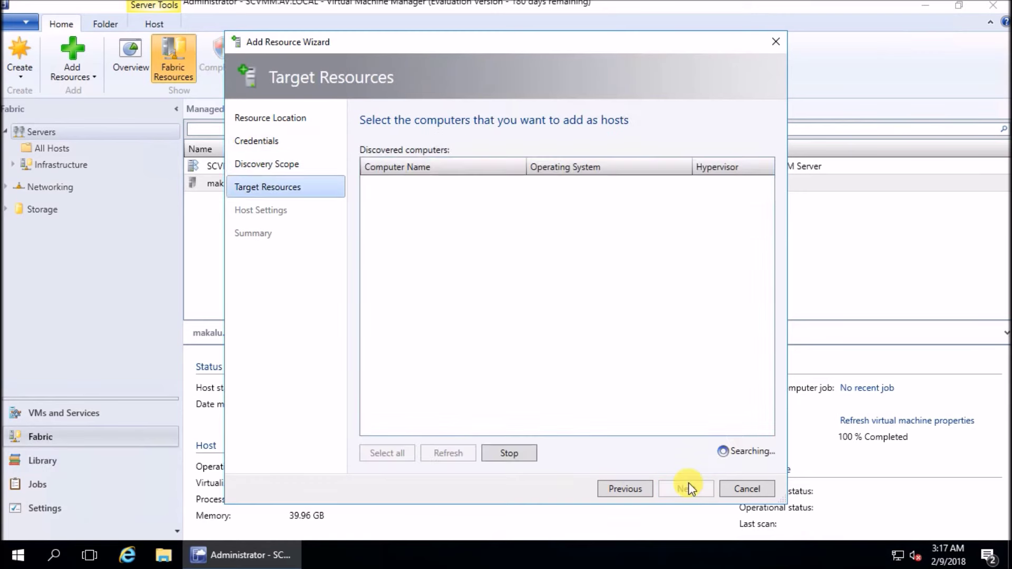
pyautogui.click(369, 184)
pyautogui.click(683, 488)
pyautogui.click(683, 489)
pyautogui.click(683, 485)
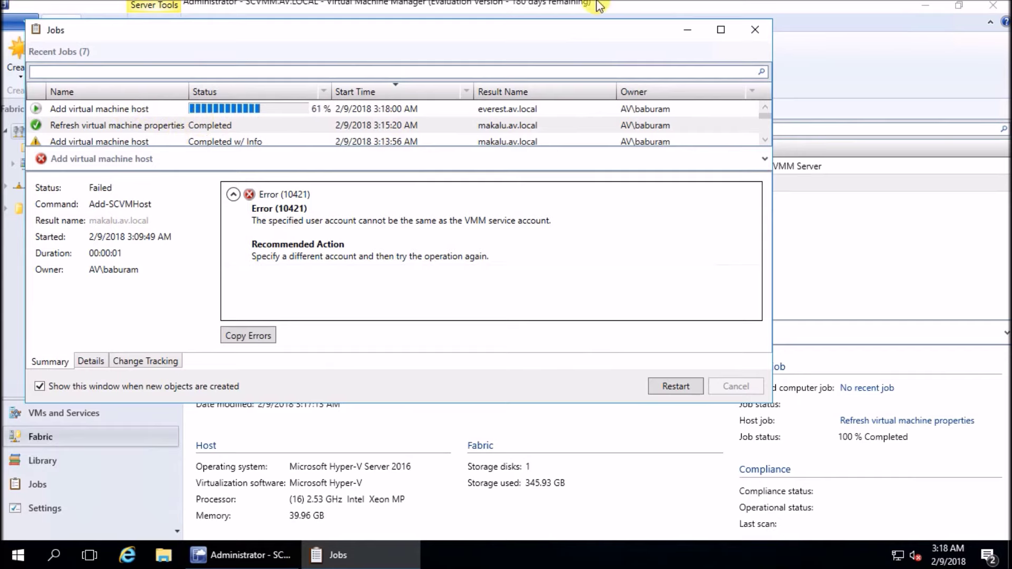
pyautogui.moveTo(278, 563)
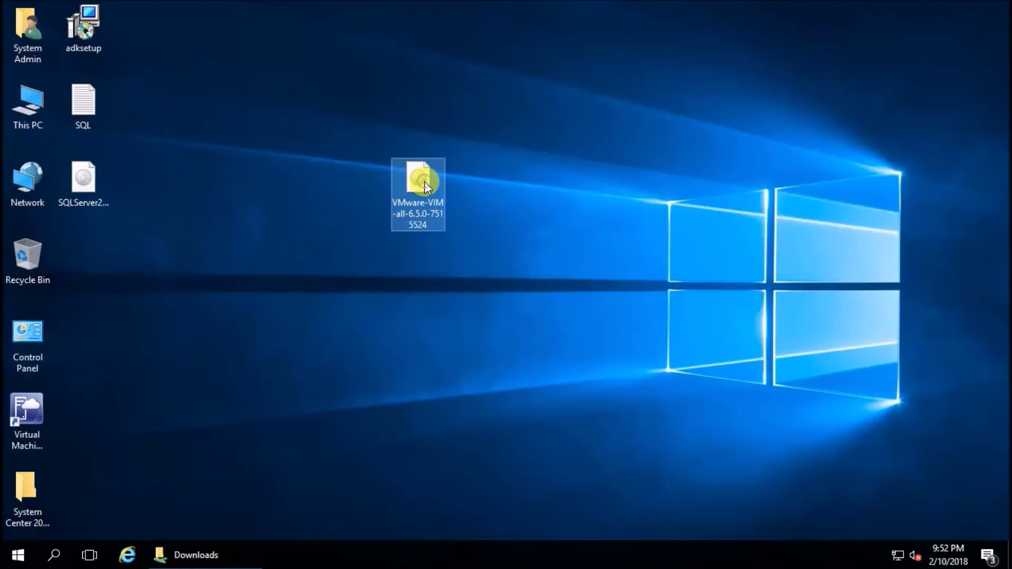
# Open the VMware disc as drive E: and run autorun as administrator, approving the UAC prompt
pyautogui.doubleClick(394, 227)
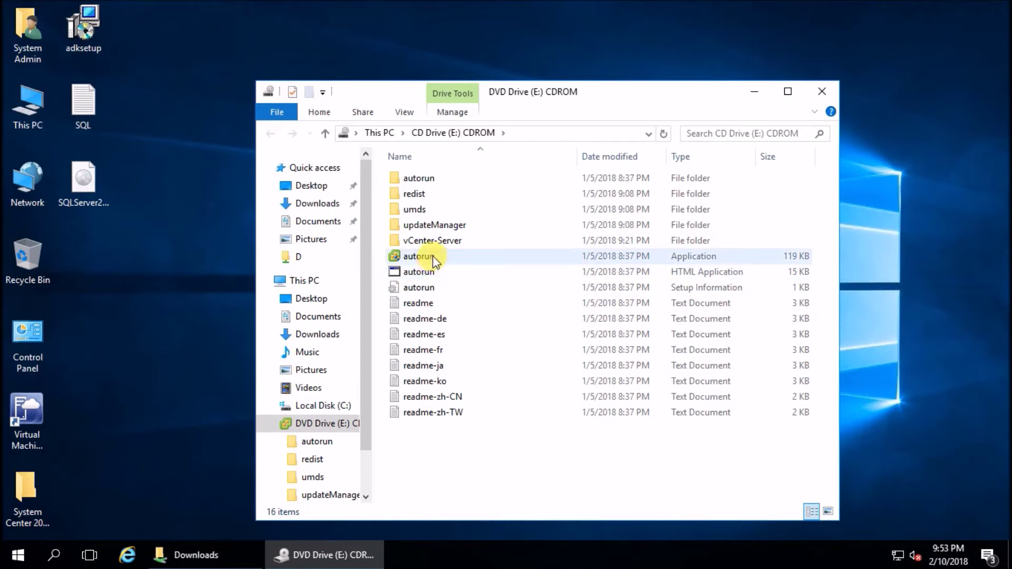
pyautogui.rightClick(434, 258)
pyautogui.click(458, 288)
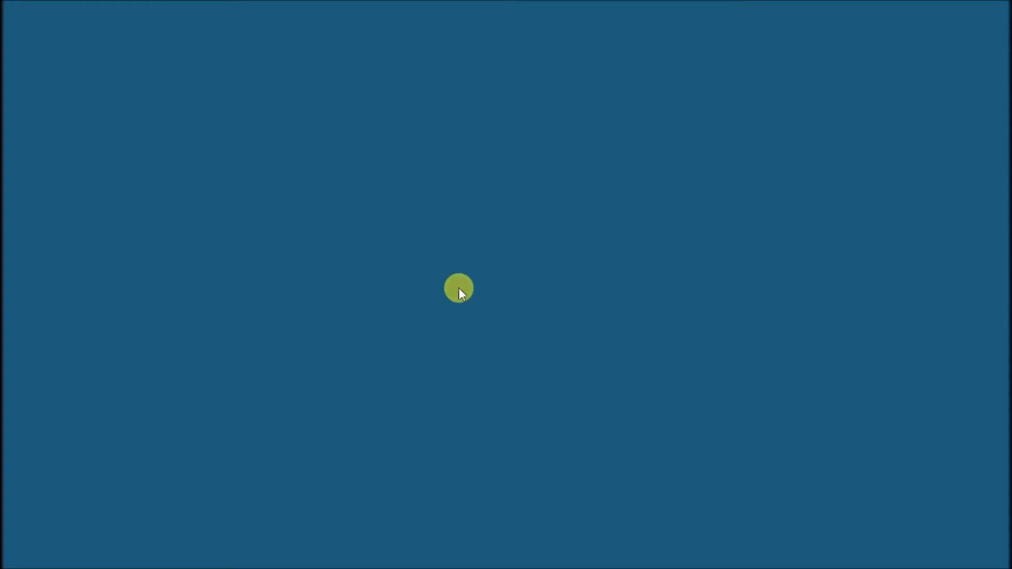
pyautogui.click(419, 381)
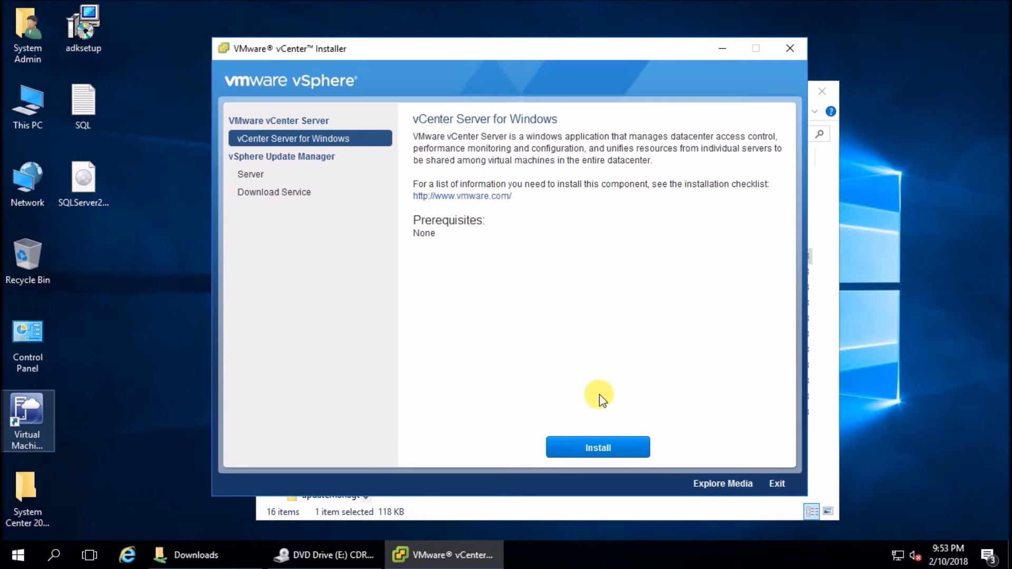
# Start installing vCenter Server for Windows, accept the licence, and keep Embedded Deployment
pyautogui.click(606, 449)
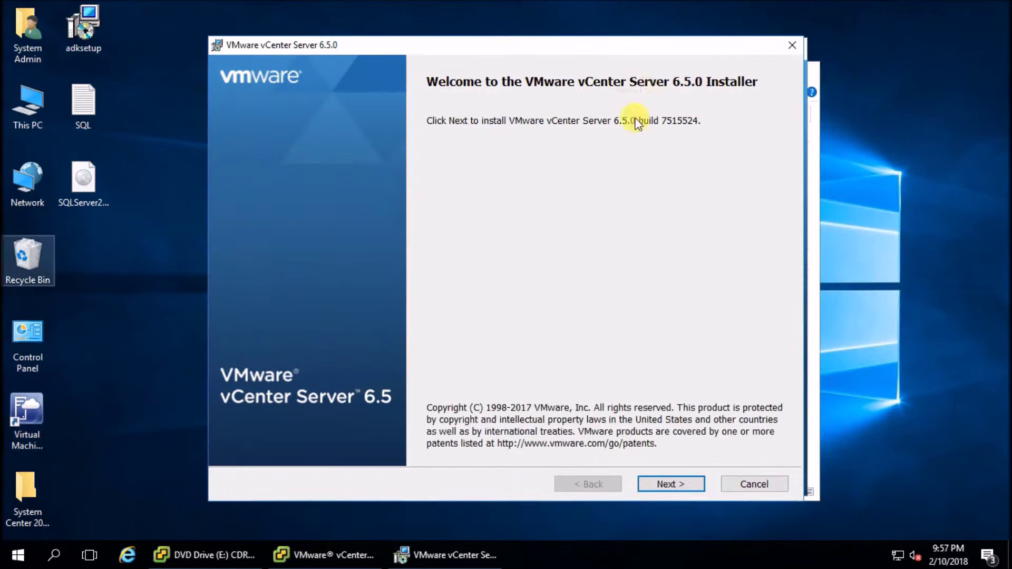
pyautogui.click(661, 485)
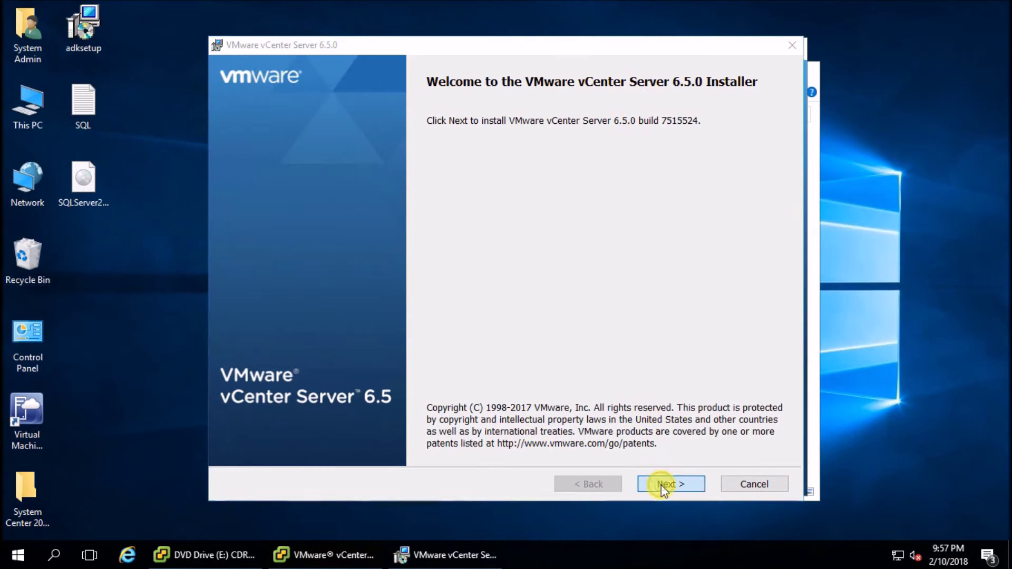
pyautogui.click(368, 453)
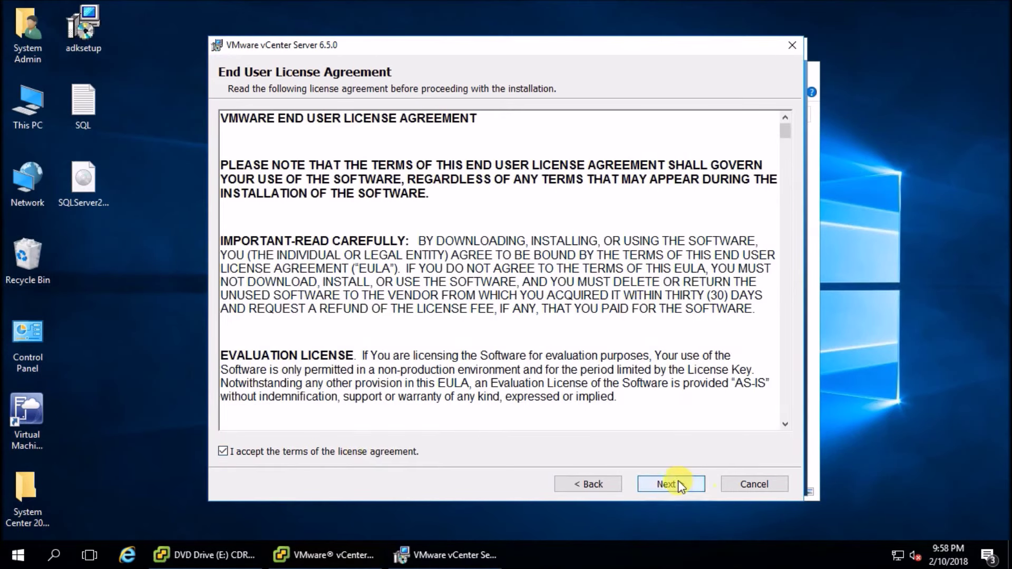
pyautogui.click(678, 481)
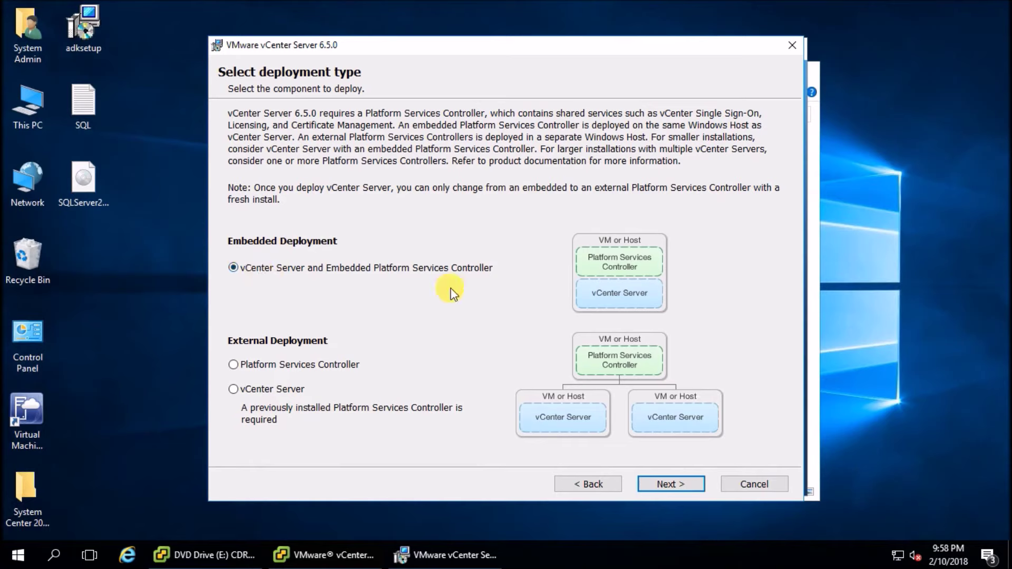
pyautogui.click(653, 483)
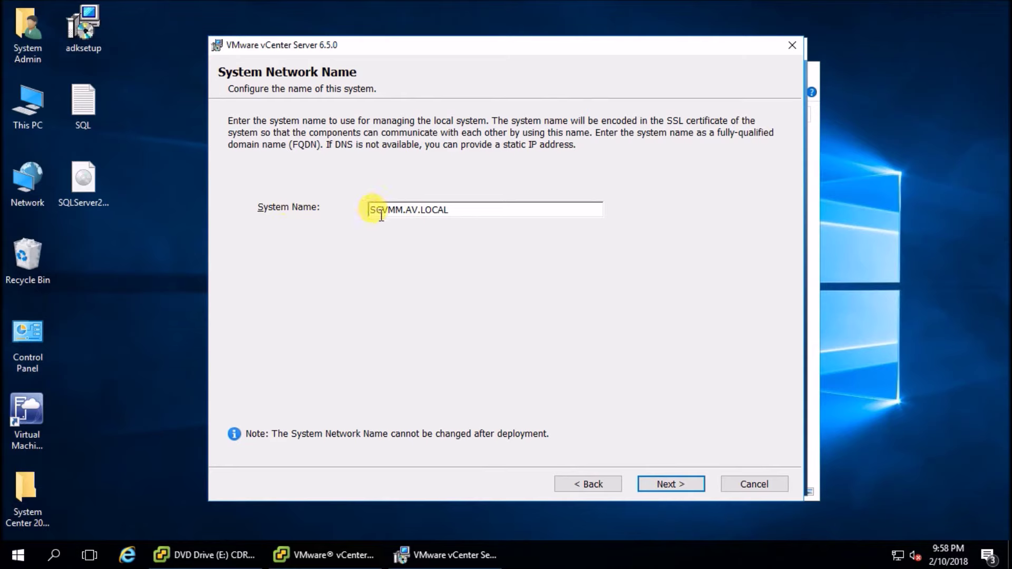
# Submit the system network name and dismiss the IPv4 FQDN, IPv6 FQDN and DHCP warnings
pyautogui.click(672, 483)
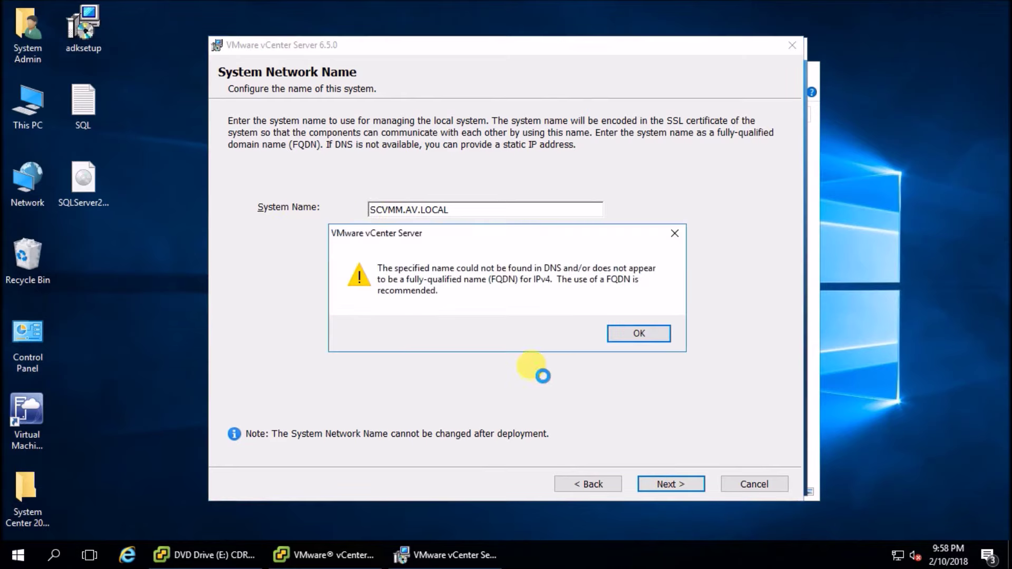
pyautogui.click(628, 334)
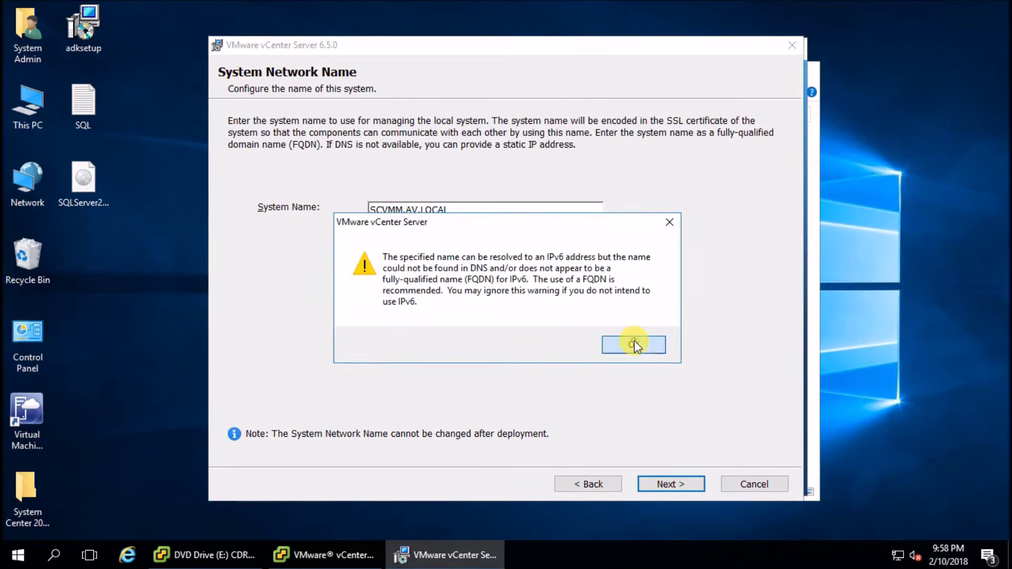
pyautogui.click(635, 345)
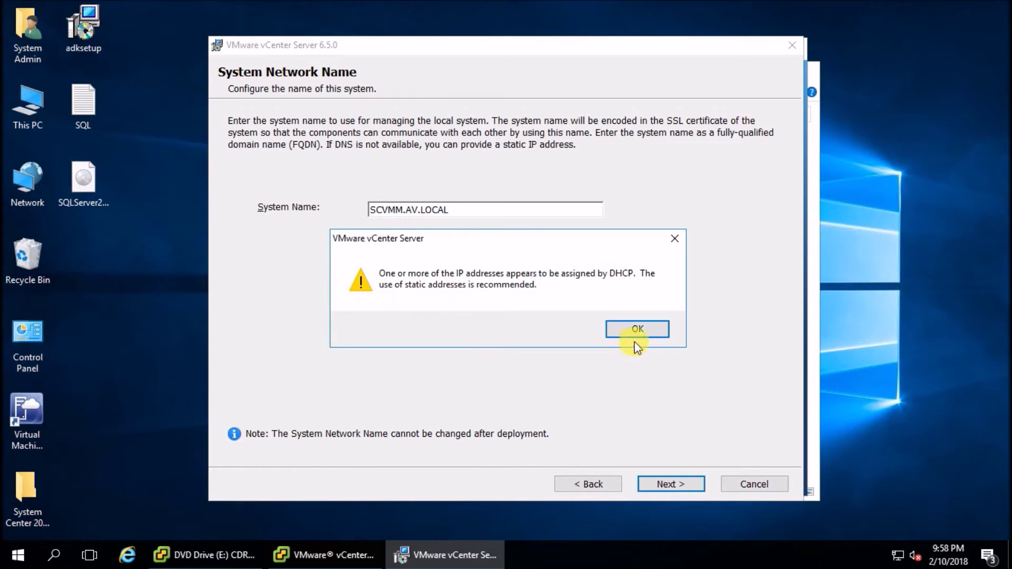
pyautogui.click(635, 331)
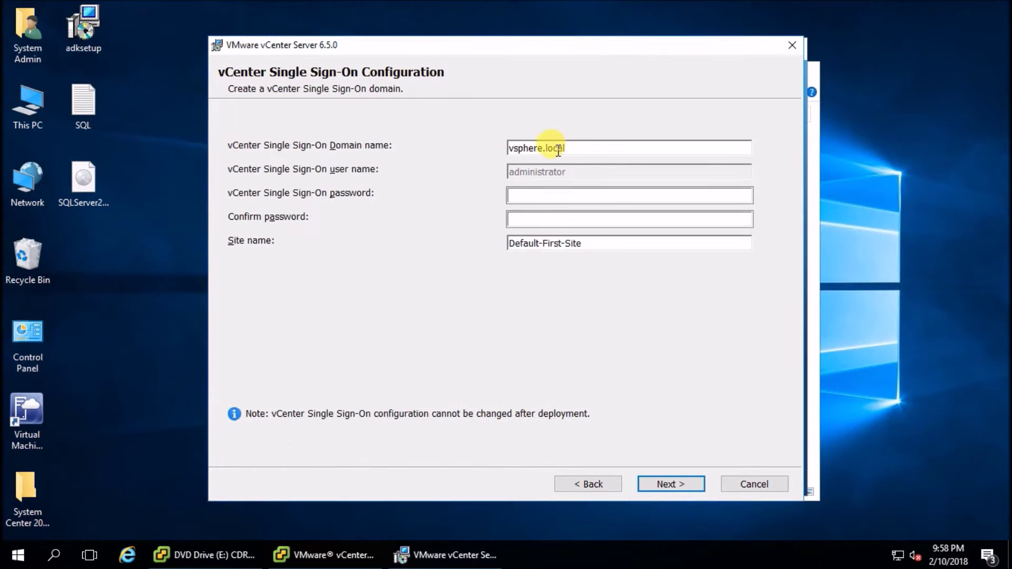
# Change the Single Sign-On domain to rara.local, then set and confirm its password
pyautogui.doubleClick(538, 148)
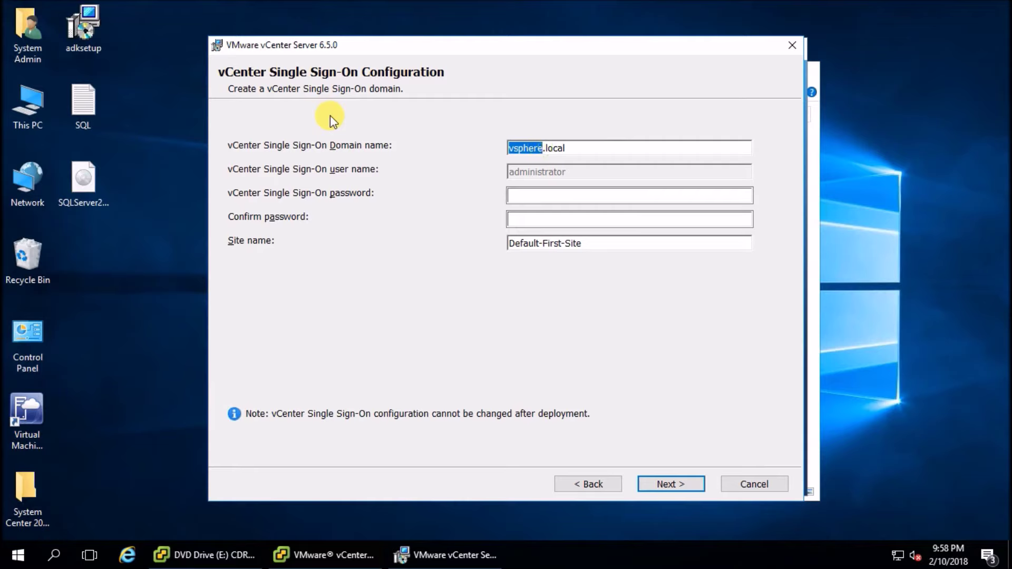
pyautogui.press('BackSpace')
pyautogui.write('rara')
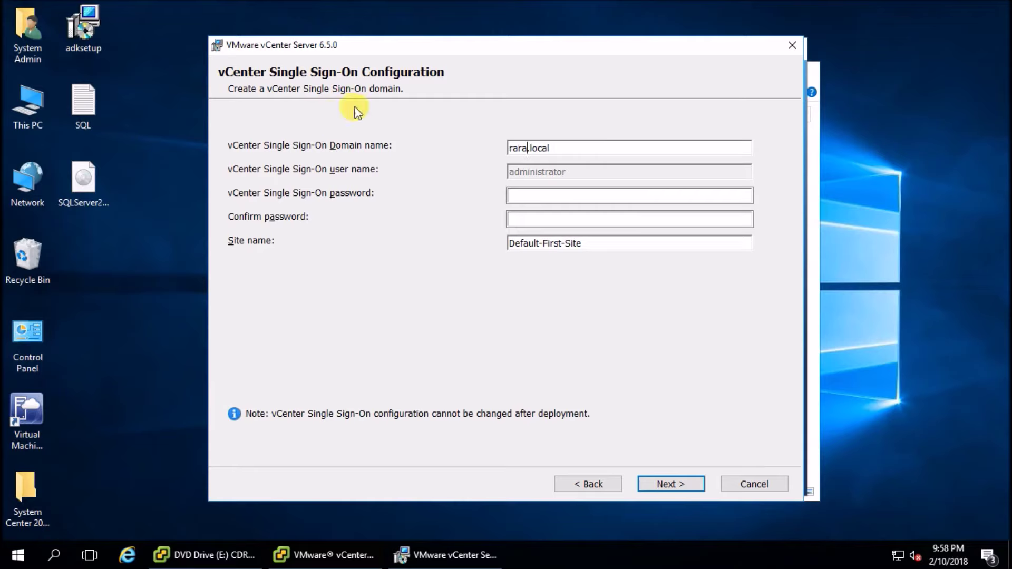
pyautogui.click(537, 197)
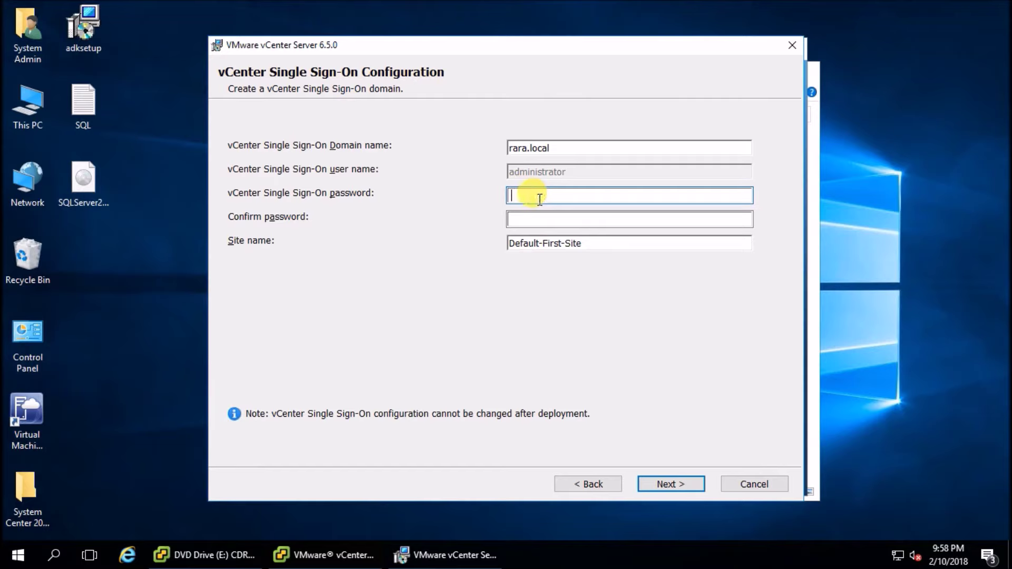
pyautogui.write('•')
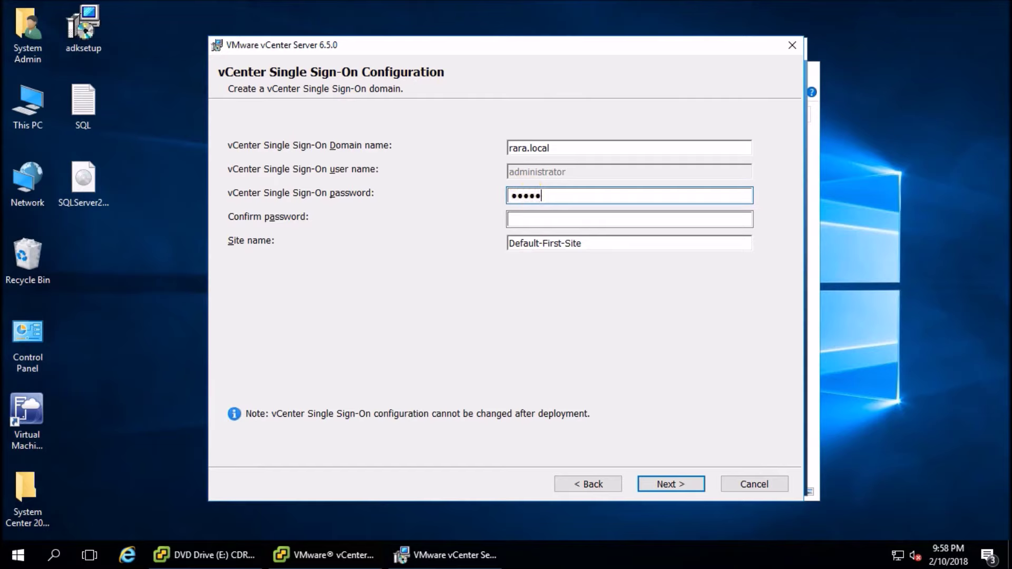
pyautogui.click(630, 219)
pyautogui.write('•••••••••')
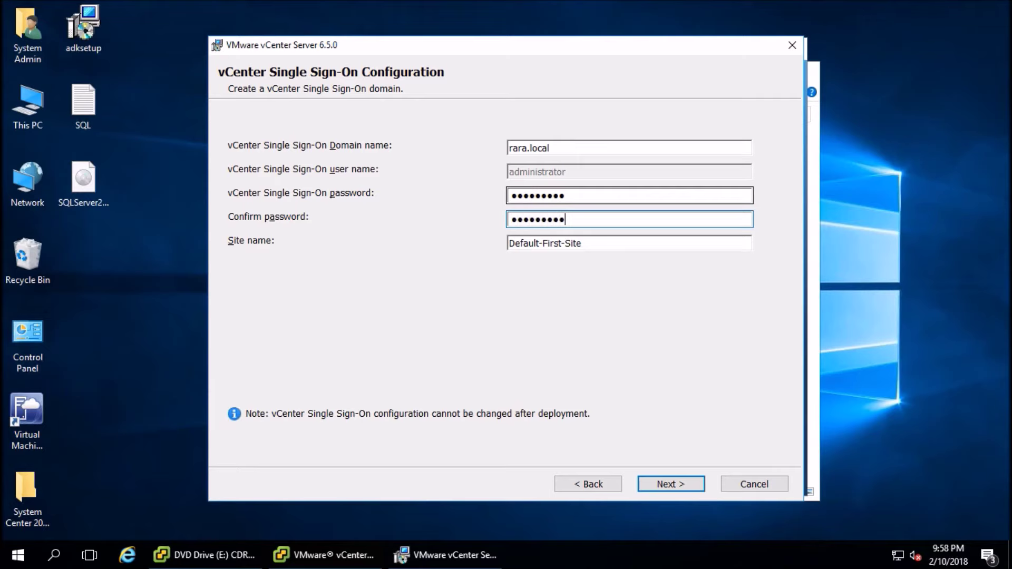
pyautogui.click(674, 477)
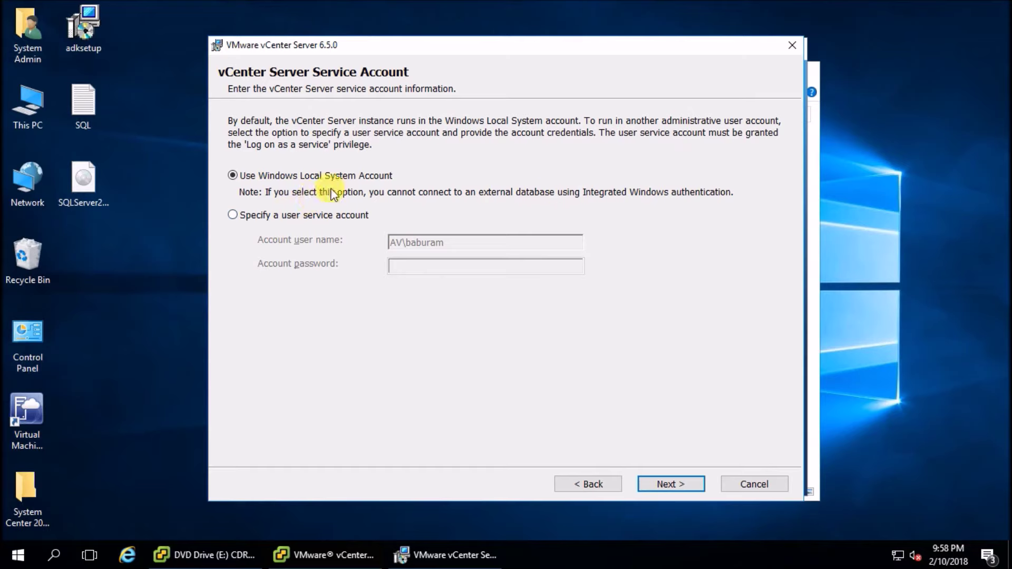
# Keep the Local System account, embedded Postgres database, default ports and default install directories
pyautogui.click(671, 484)
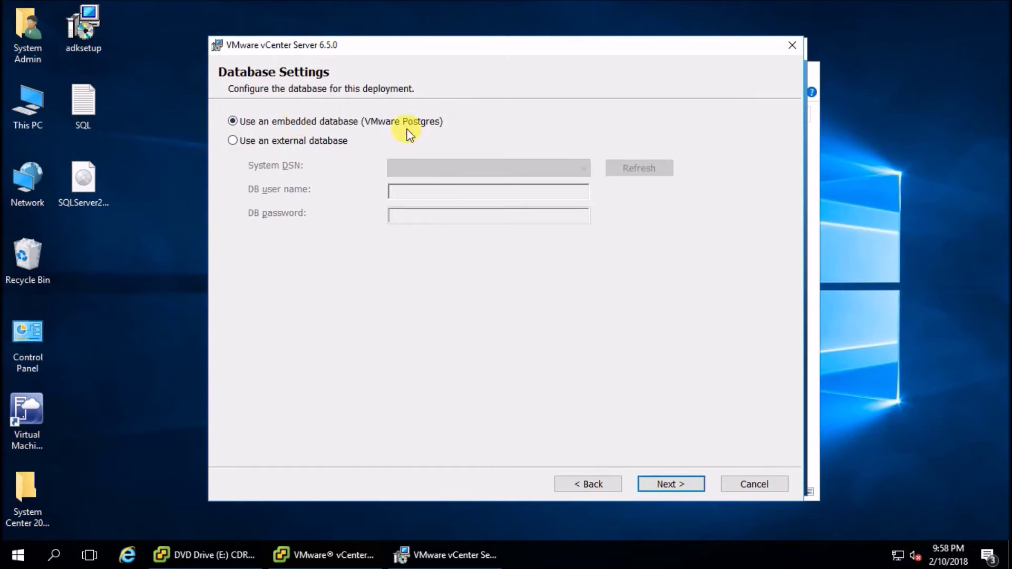
pyautogui.click(666, 484)
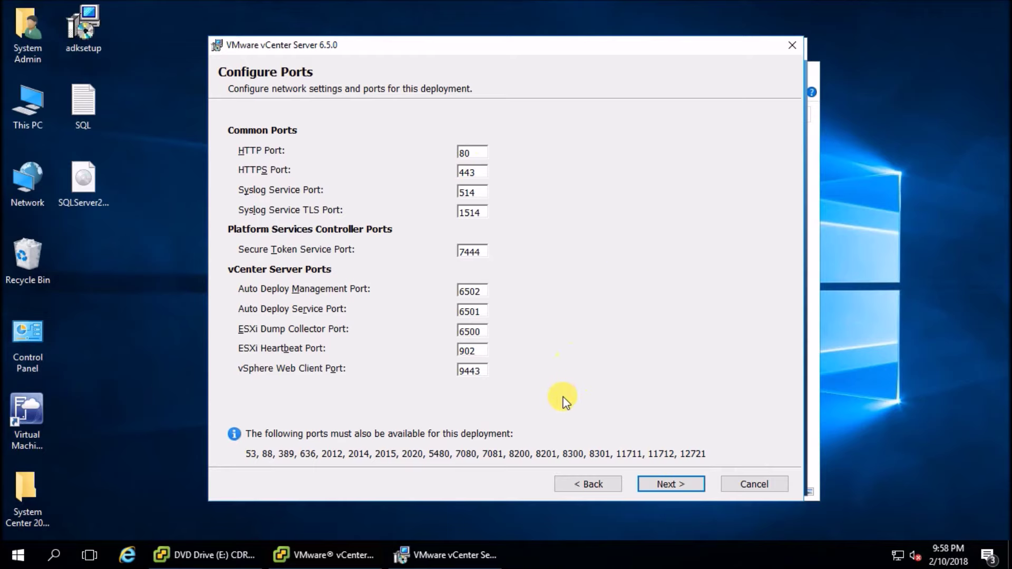
pyautogui.click(675, 484)
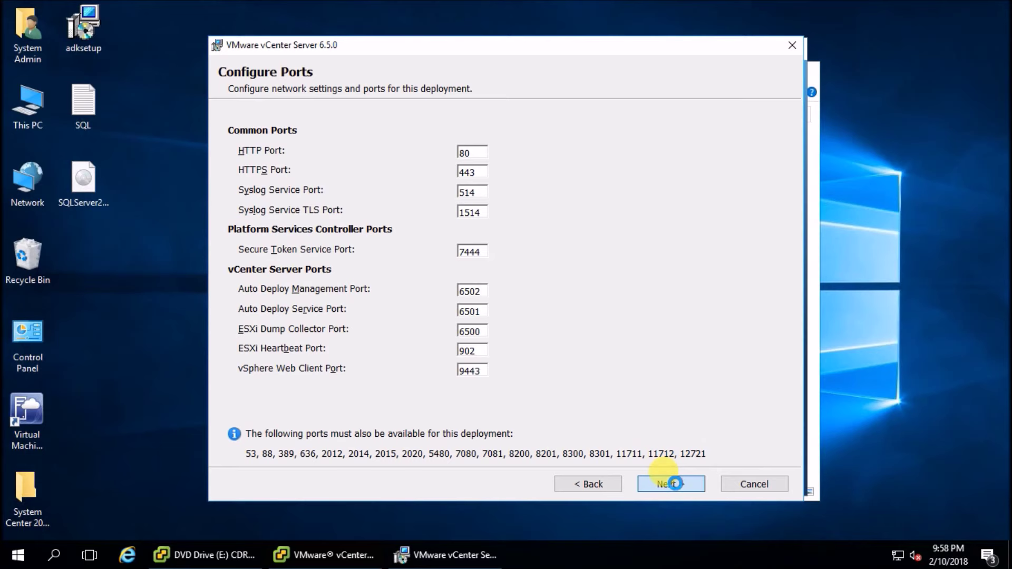
pyautogui.click(676, 484)
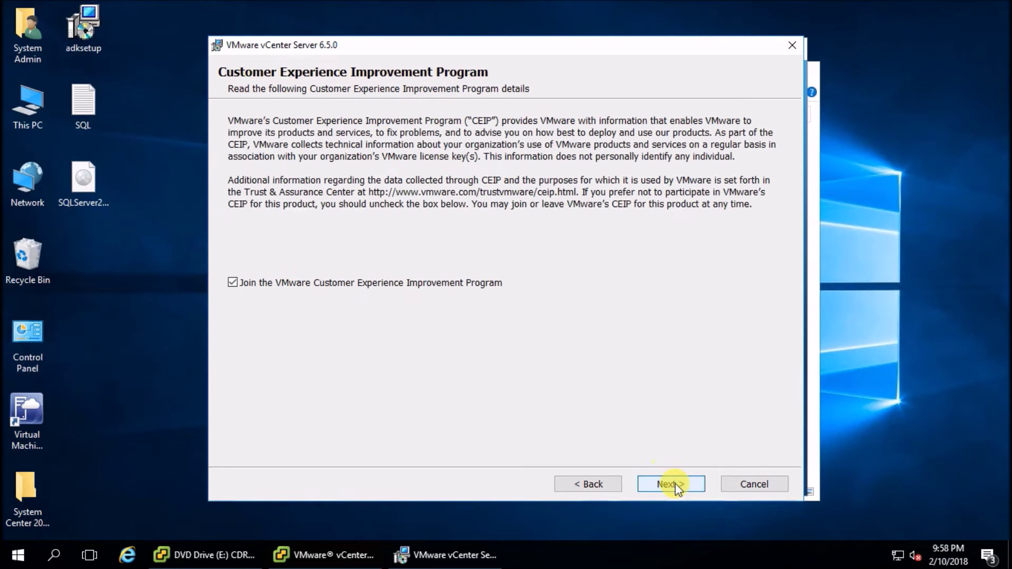
# Opt out of CEIP, install vCenter Server, then launch the vSphere Web Client once setup completes
pyautogui.click(232, 283)
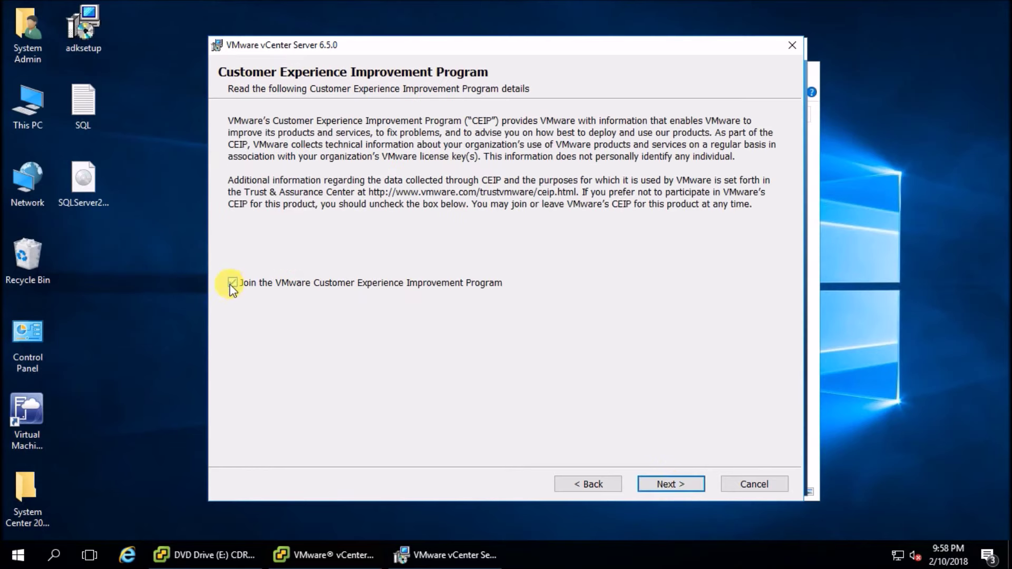
pyautogui.click(232, 283)
pyautogui.click(667, 483)
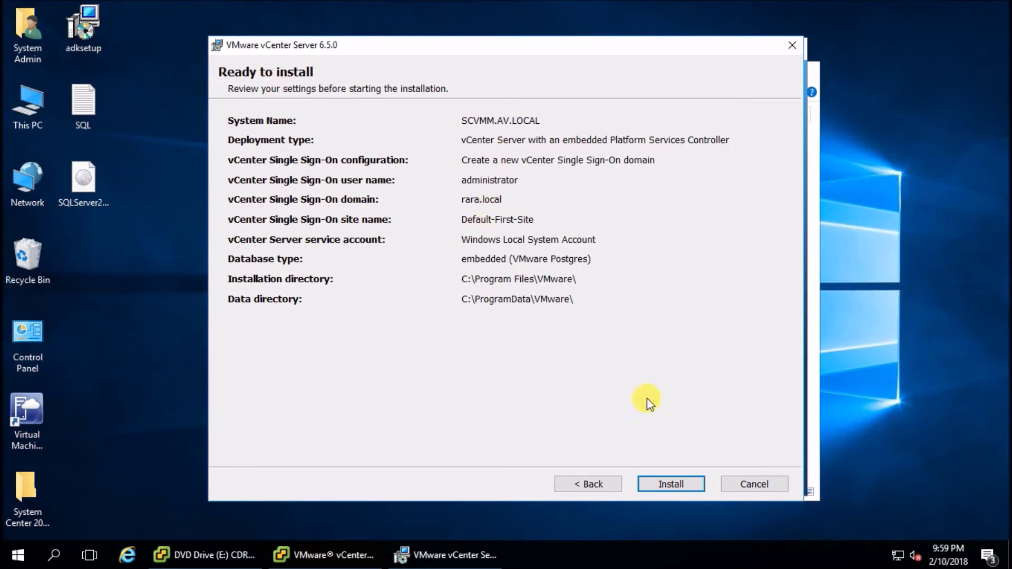
pyautogui.click(679, 480)
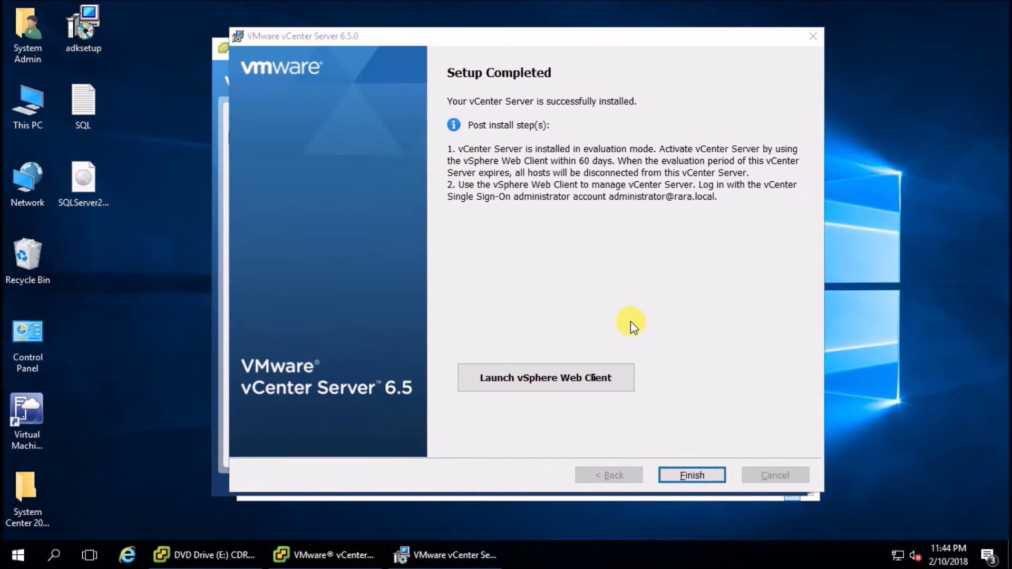
pyautogui.click(525, 378)
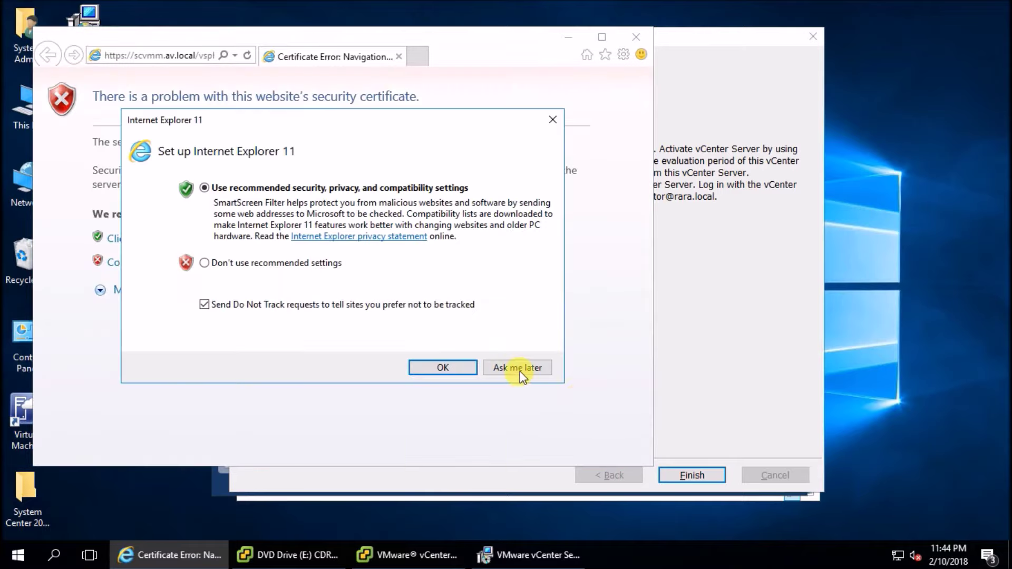
# Get past Internet Explorer's setup prompt and the web client's certificate warning and security alerts
pyautogui.click(520, 373)
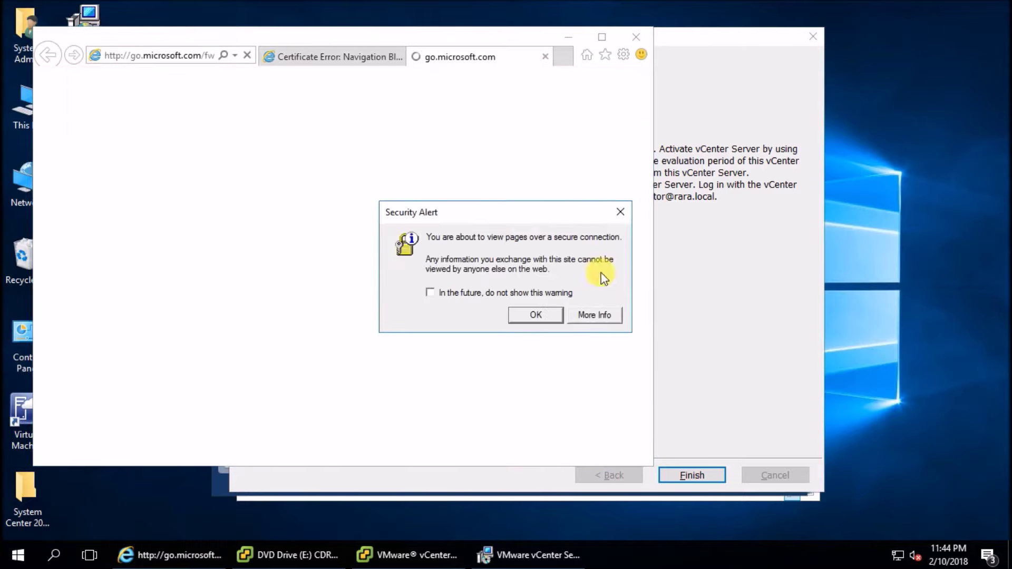
pyautogui.click(543, 313)
pyautogui.click(344, 56)
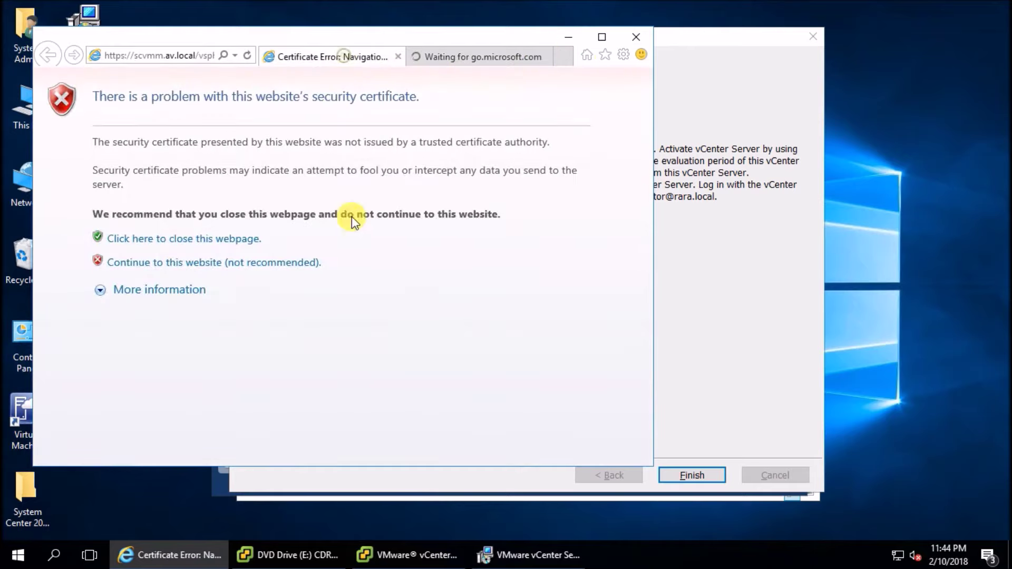
pyautogui.click(156, 262)
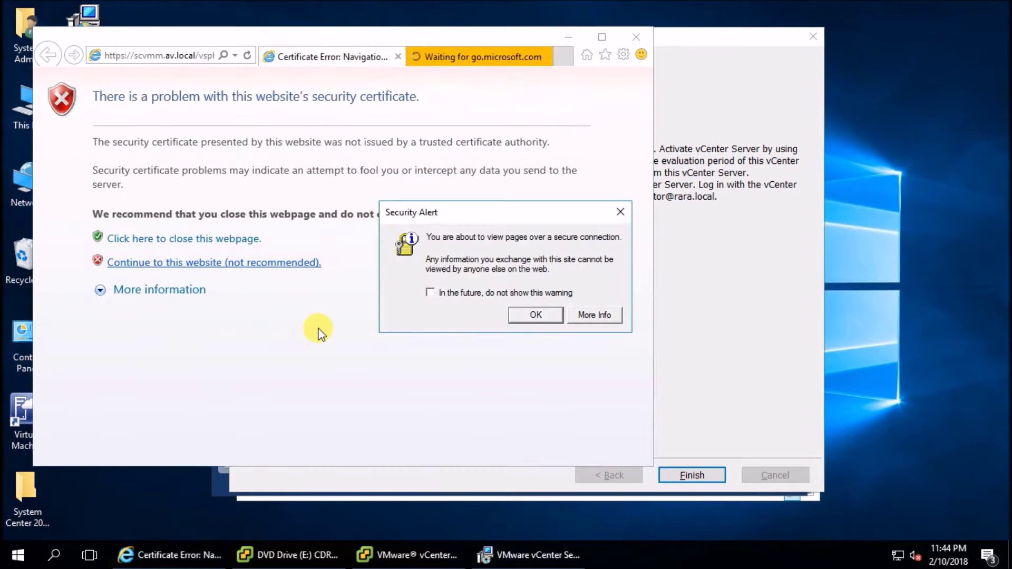
pyautogui.click(550, 320)
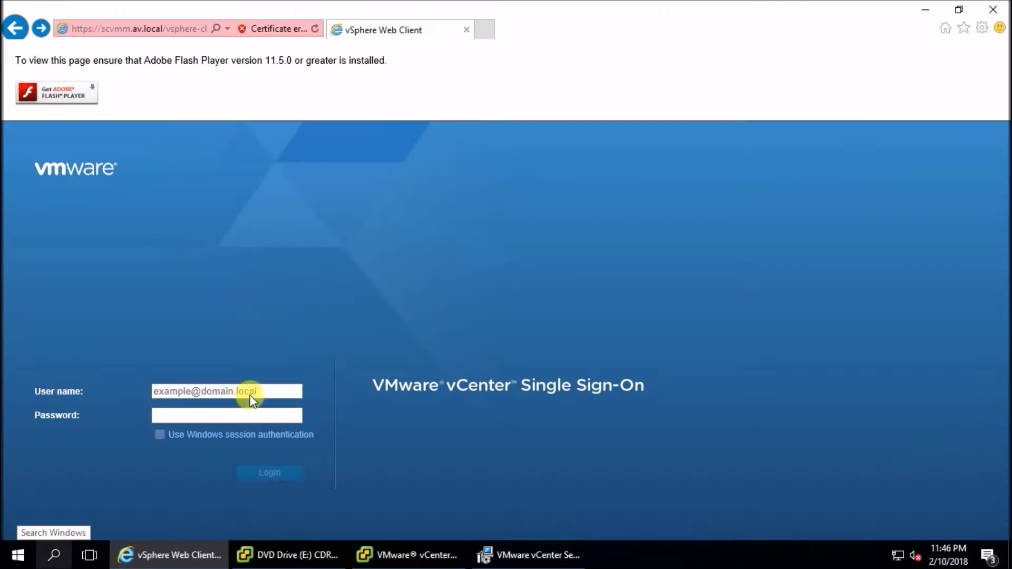
# Sign in to vCenter Single Sign-On with the administrator user name and password
pyautogui.click(229, 393)
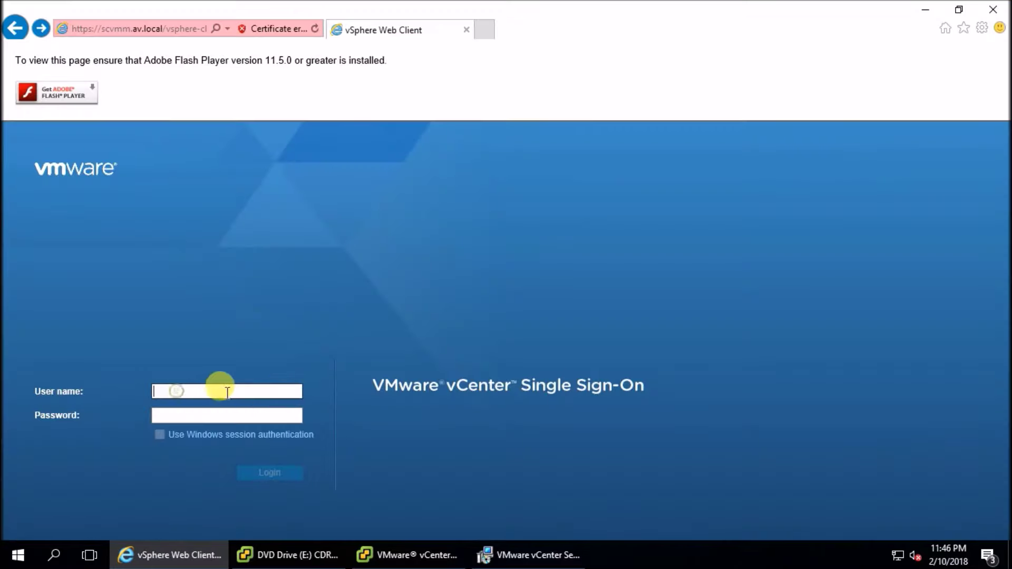
pyautogui.write('administrator@tara.local')
pyautogui.press('Tab')
pyautogui.write('•••••••••')
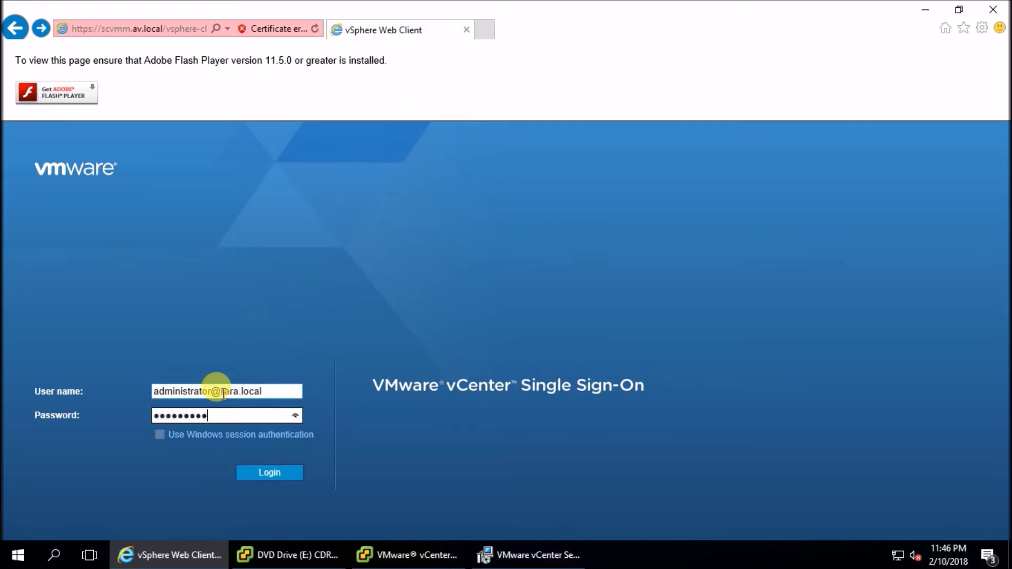
pyautogui.press('Return')
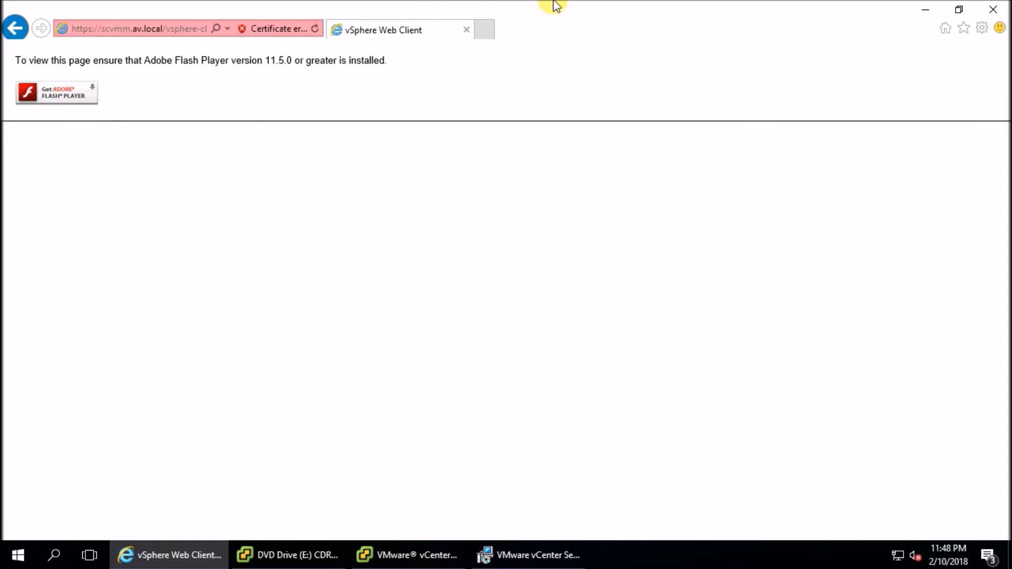
pyautogui.moveTo(614, 9)
pyautogui.click(654, 9)
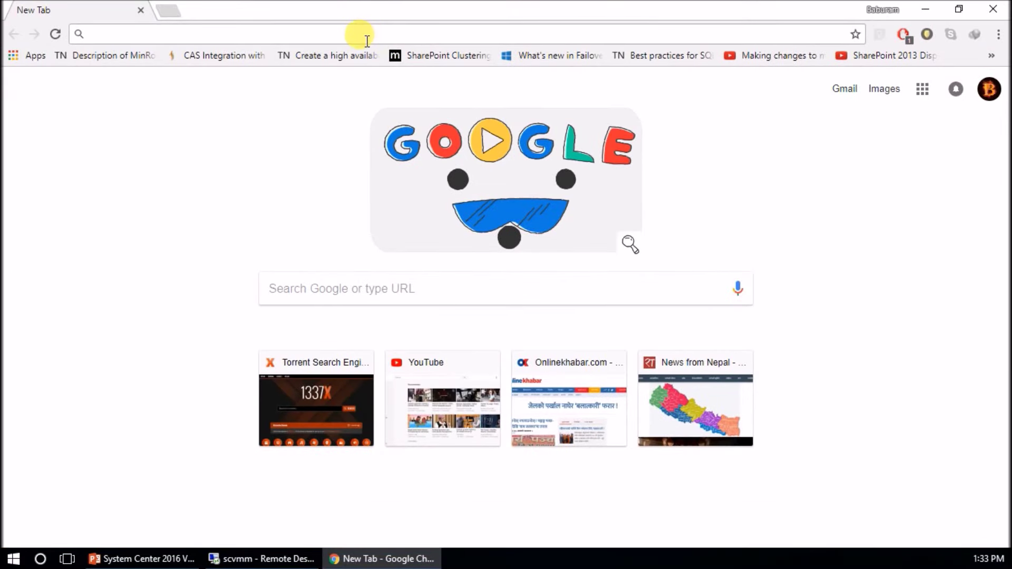
pyautogui.write('https://scvmnm')
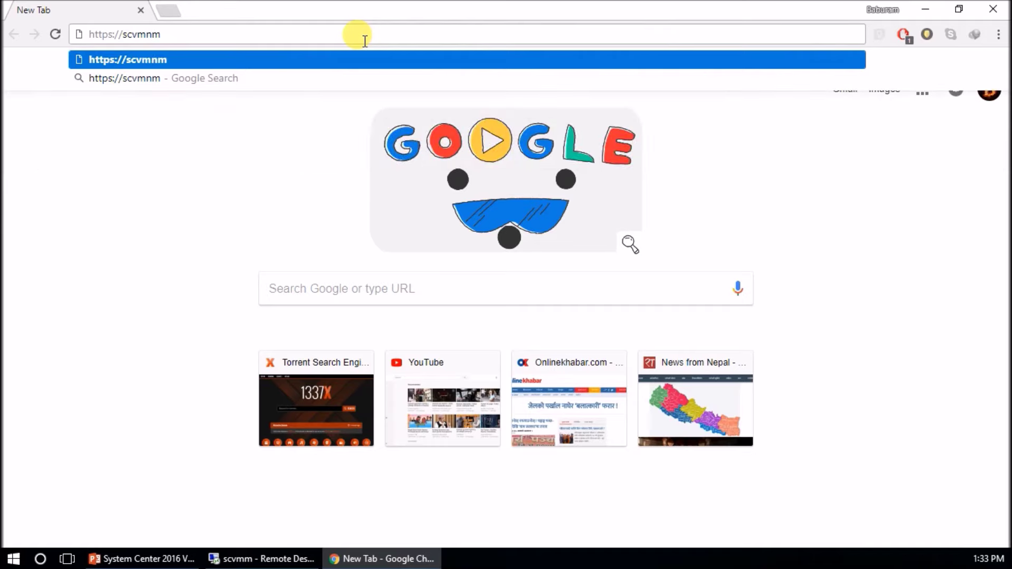
pyautogui.press('BackSpace')
pyautogui.press('BackSpace')
pyautogui.write('m')
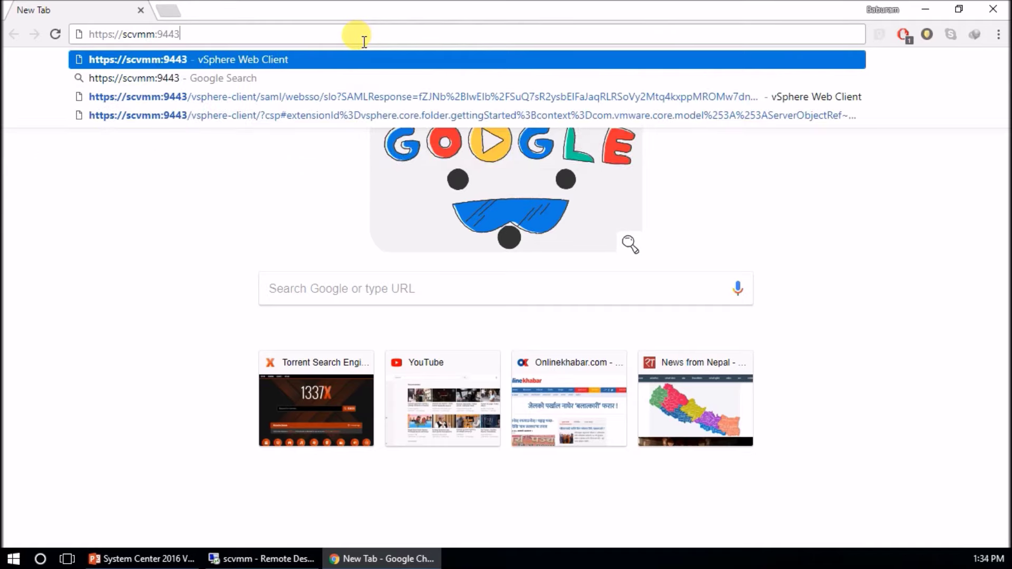
pyautogui.press('Return')
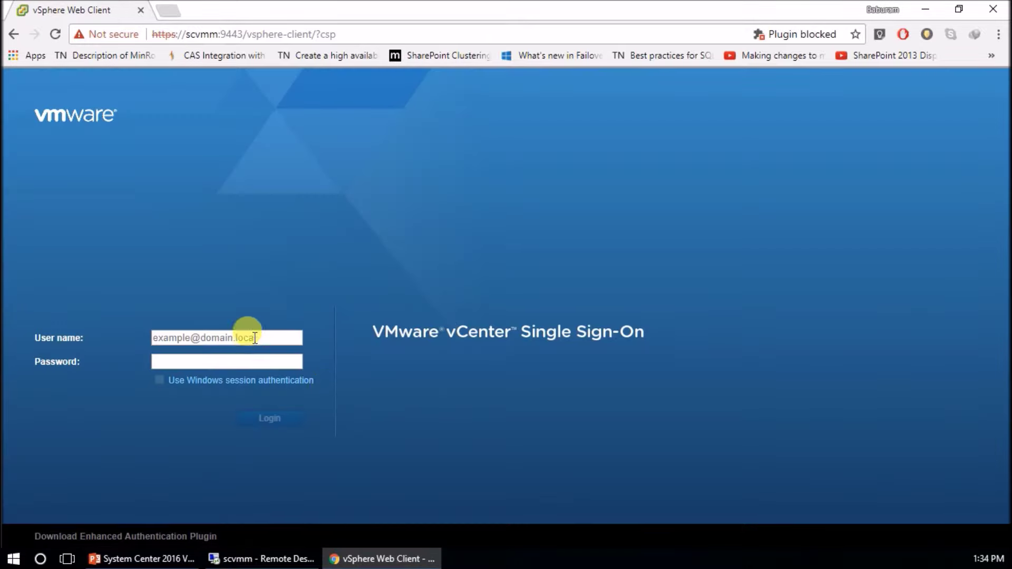
# Log in to the vSphere Web Client with the SSO administrator user name and password
pyautogui.click(255, 338)
pyautogui.write('administrat')
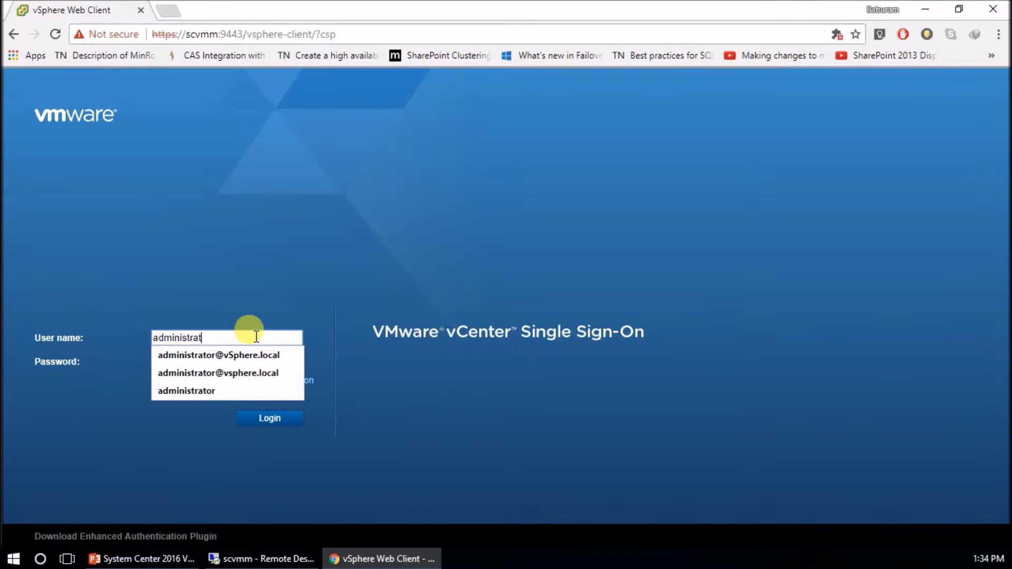
pyautogui.write('or@')
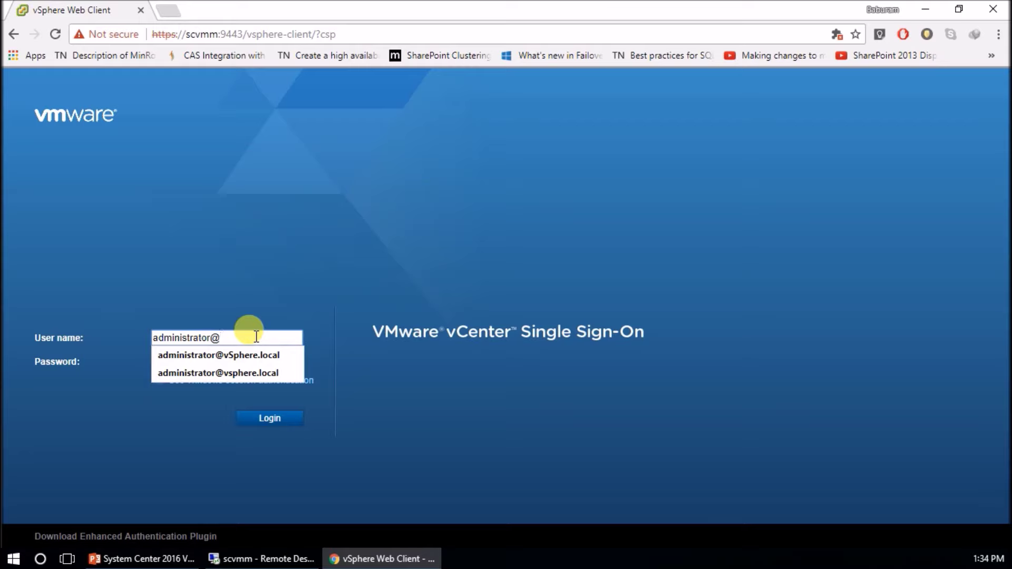
pyautogui.write('rara.local')
pyautogui.press('Tab')
pyautogui.write('*********')
pyautogui.press('Return')
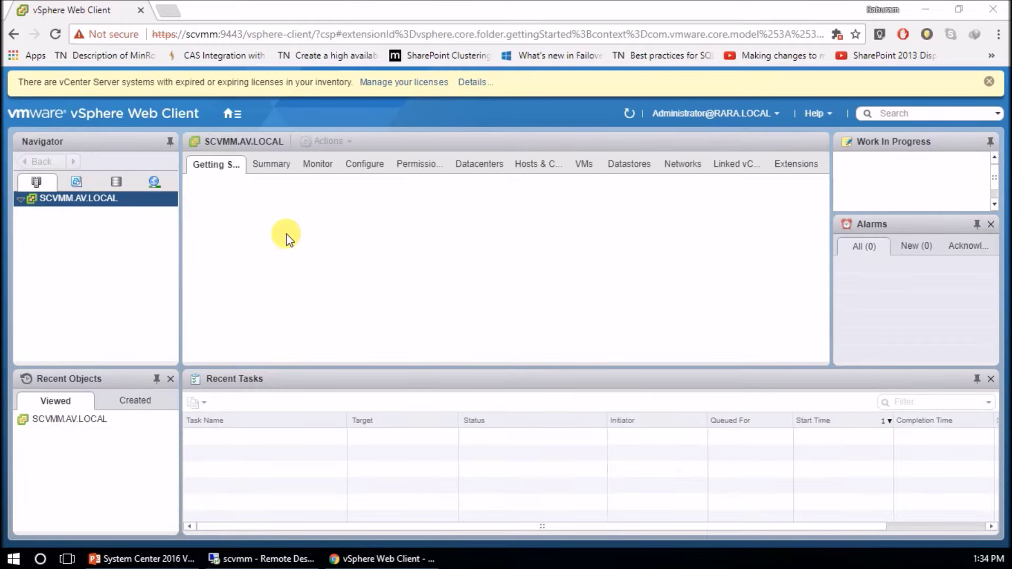
# Add a New Datacenter named RARA under SCVMM.AV.LOCAL and expand it in the Navigator
pyautogui.rightClick(59, 199)
pyautogui.click(106, 224)
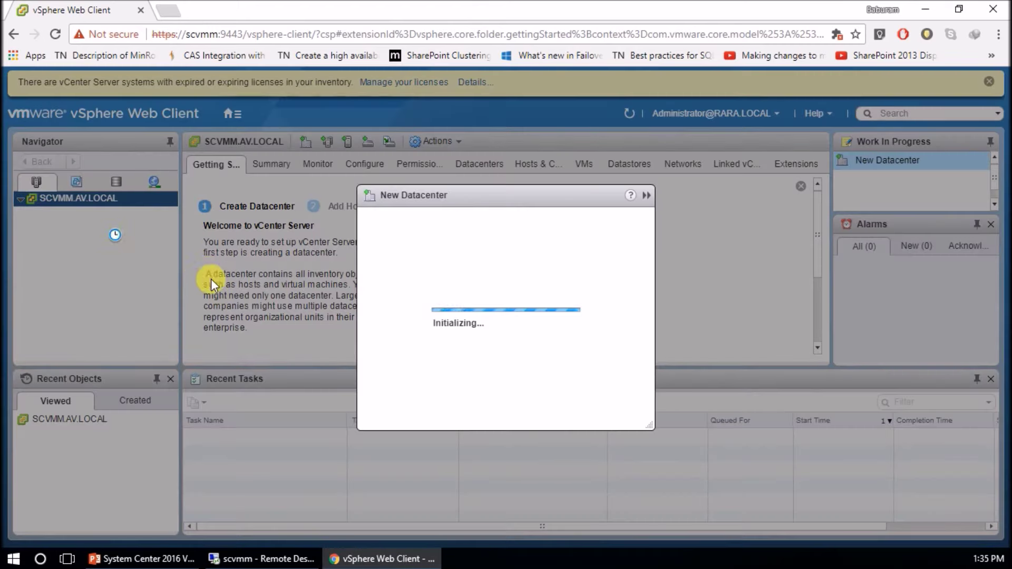
pyautogui.write('RARA')
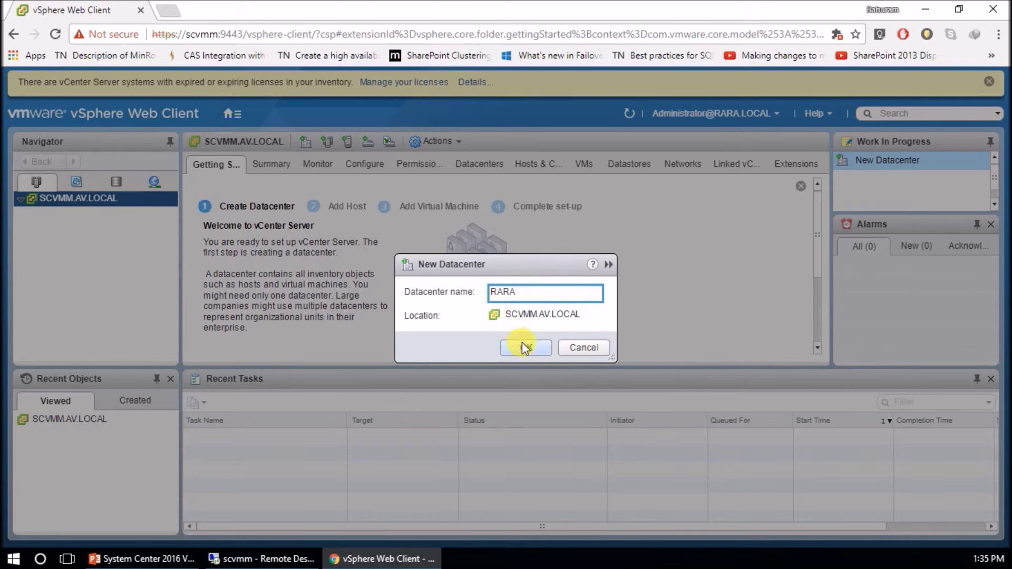
pyautogui.click(523, 347)
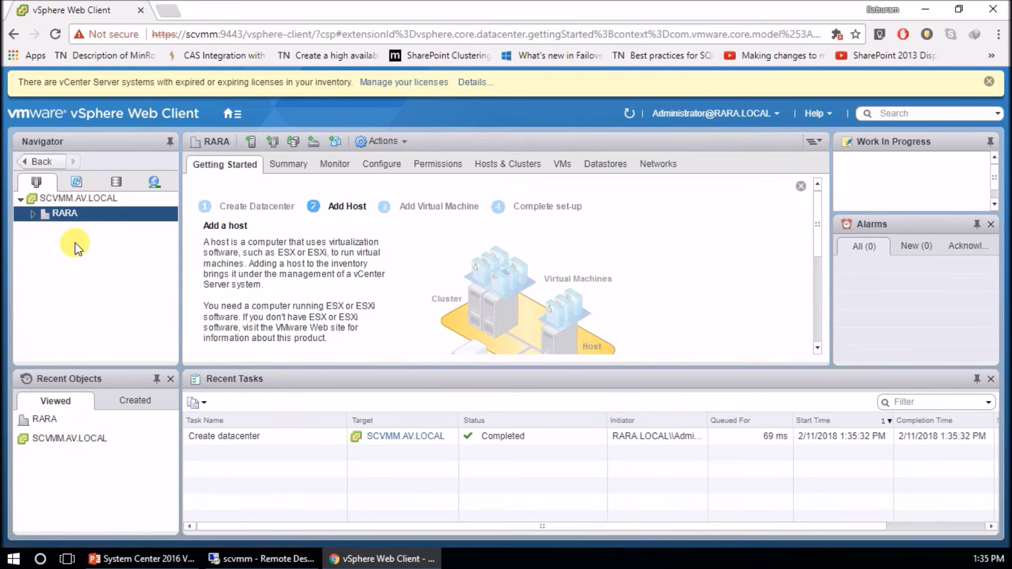
pyautogui.click(33, 215)
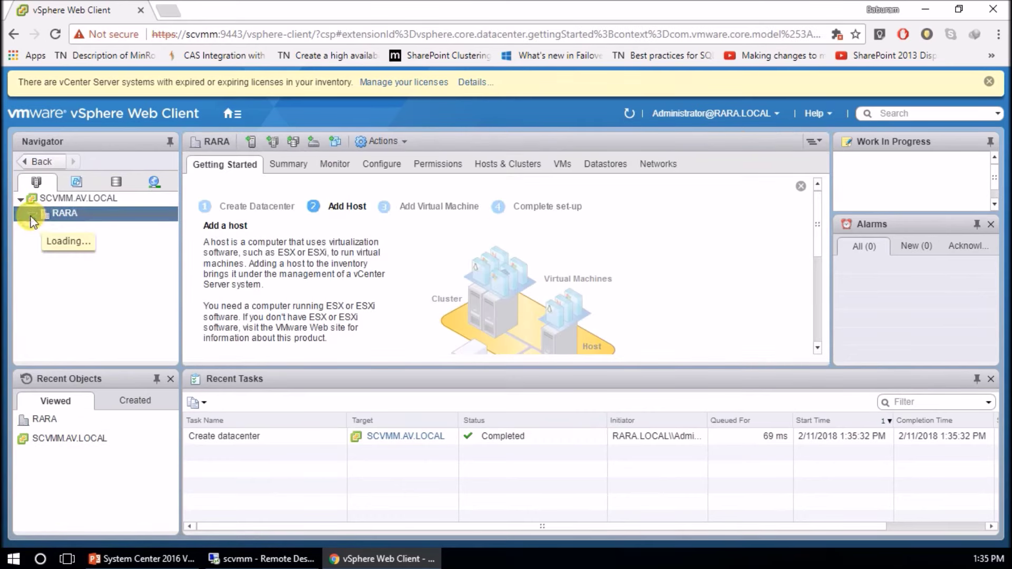
# Connect host 192.168.1.250 to RARA with root credentials, trusting its certificate
pyautogui.rightClick(64, 218)
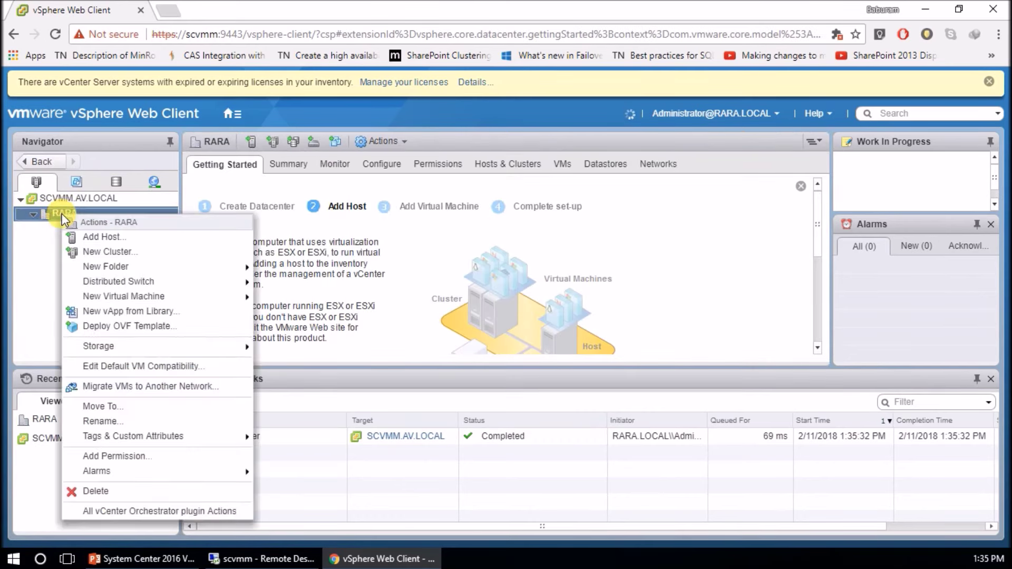
pyautogui.click(100, 237)
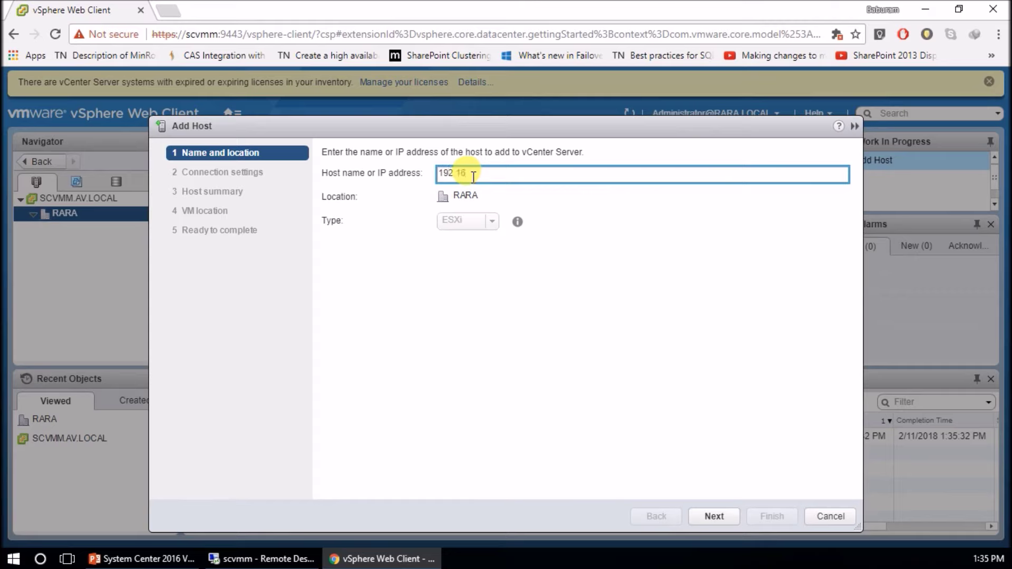
pyautogui.write('192.168.1.250')
pyautogui.click(718, 514)
pyautogui.click(410, 184)
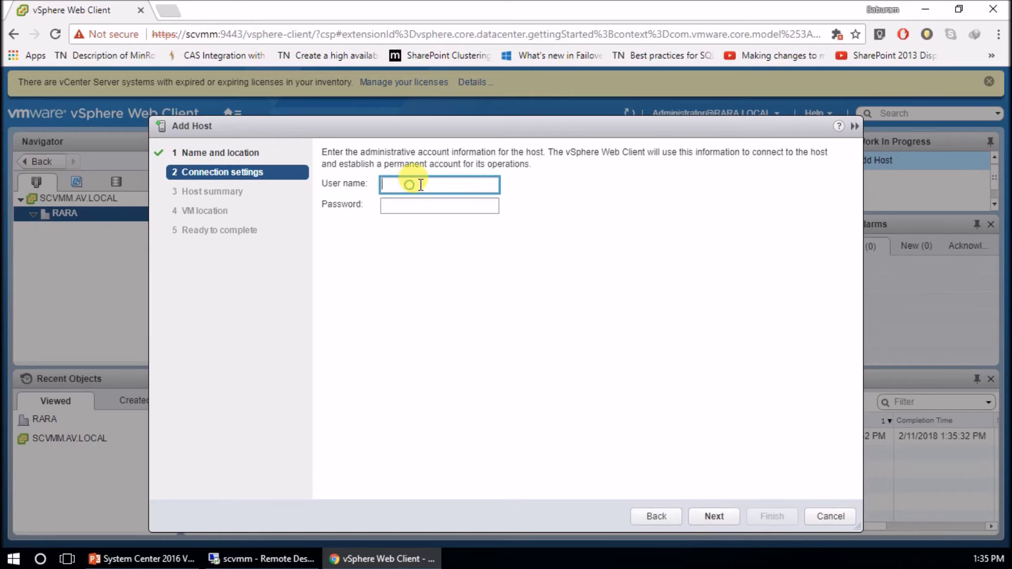
pyautogui.write('root')
pyautogui.press('Tab')
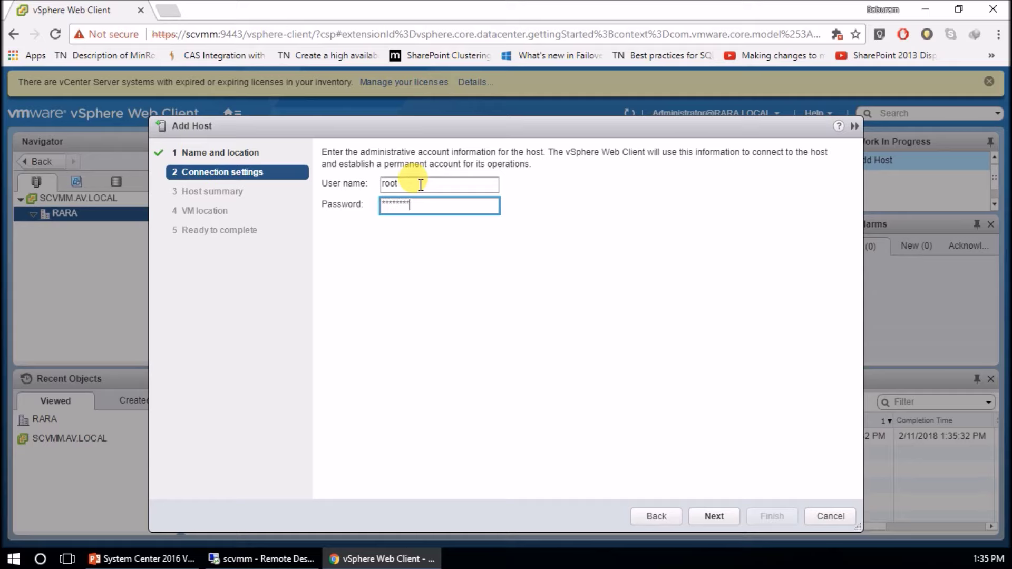
pyautogui.click(714, 515)
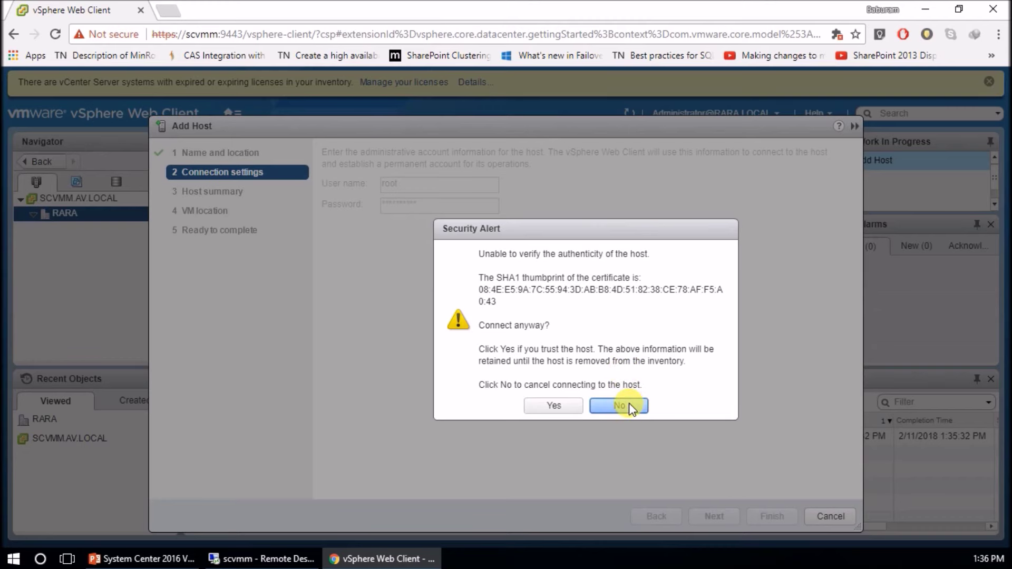
pyautogui.click(555, 405)
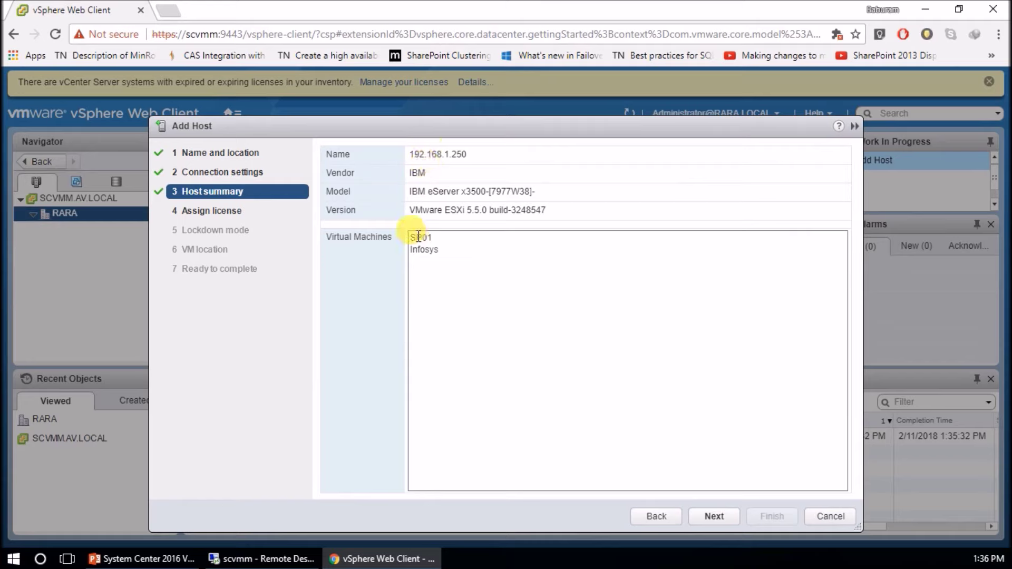
# Keep the evaluation license, lockdown mode disabled and VM location RARA, and finish adding the host
pyautogui.click(718, 515)
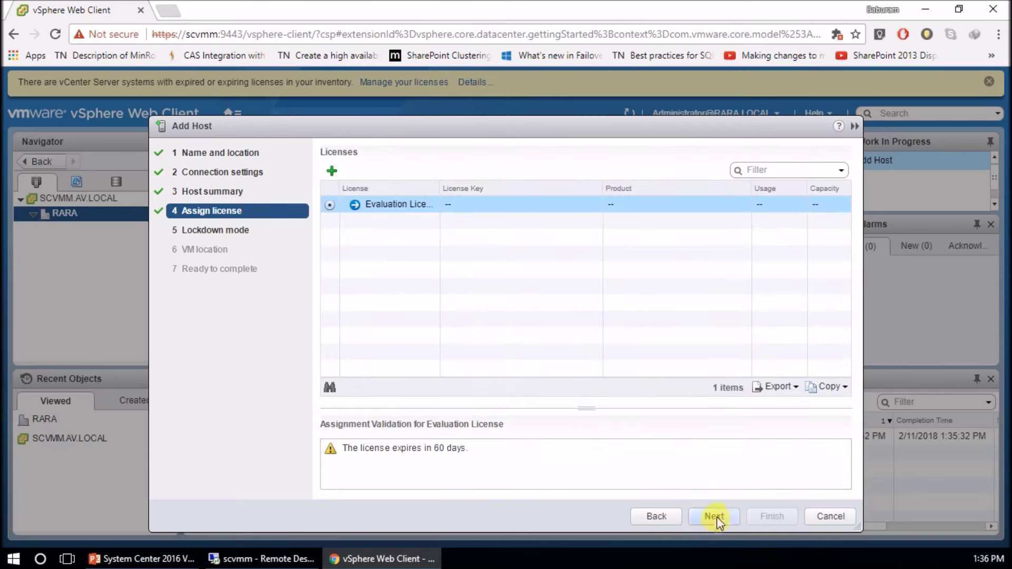
pyautogui.click(715, 516)
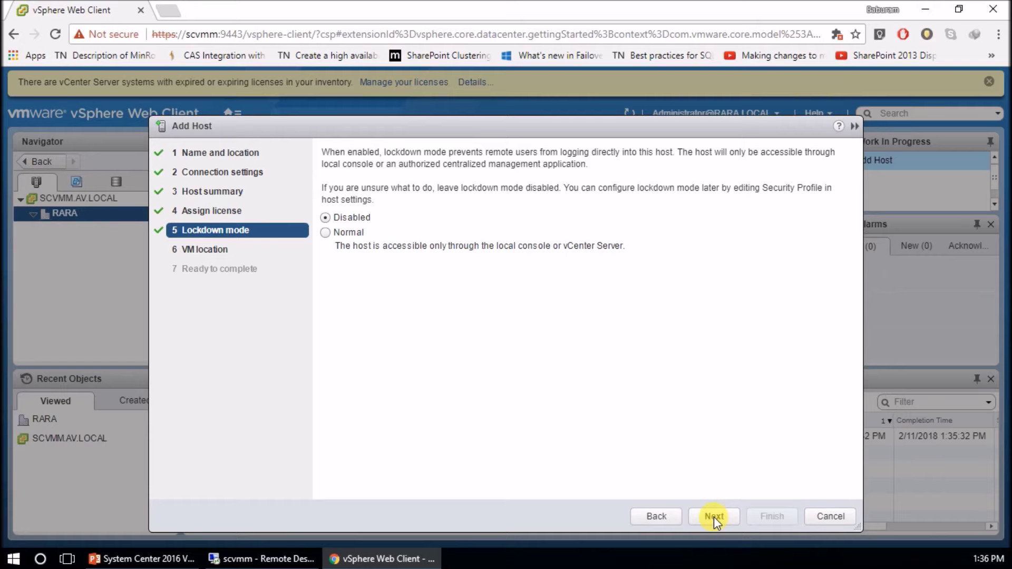
pyautogui.click(714, 516)
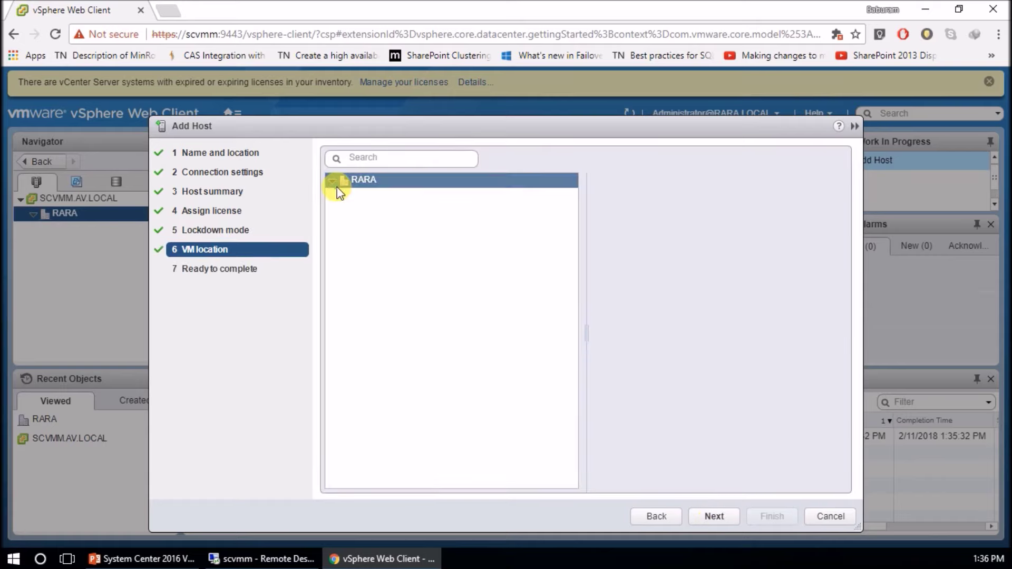
pyautogui.click(709, 517)
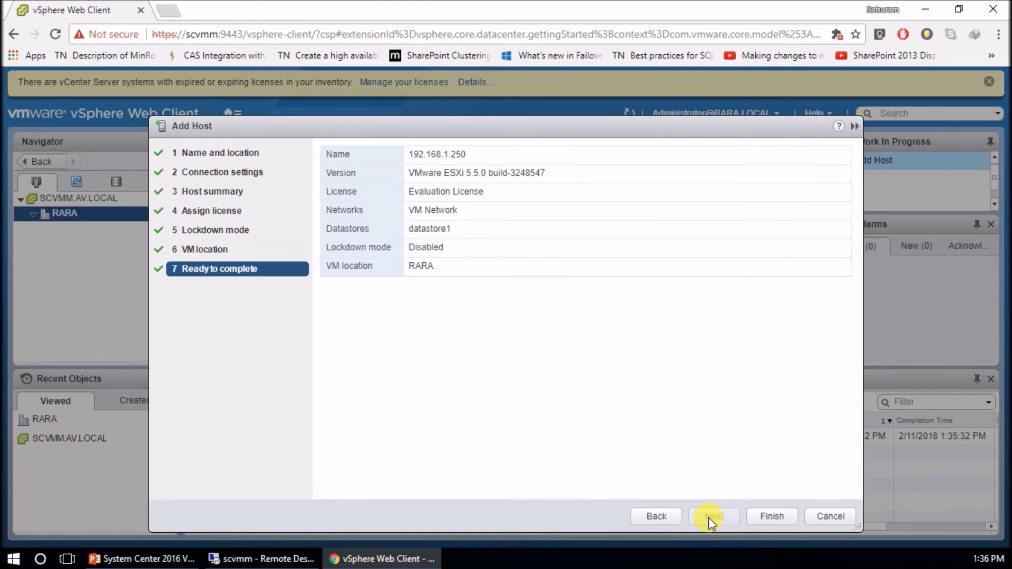
pyautogui.click(770, 518)
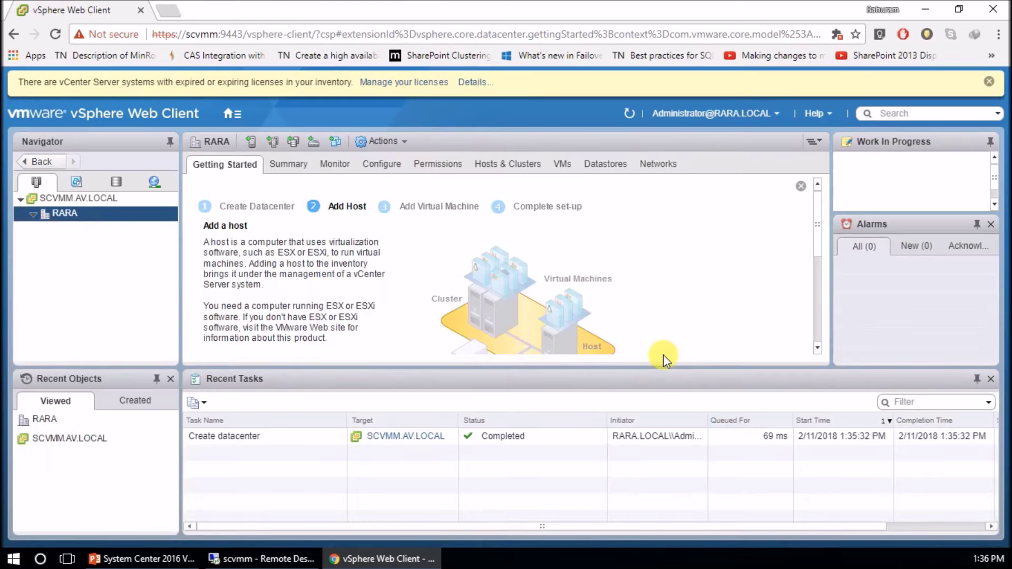
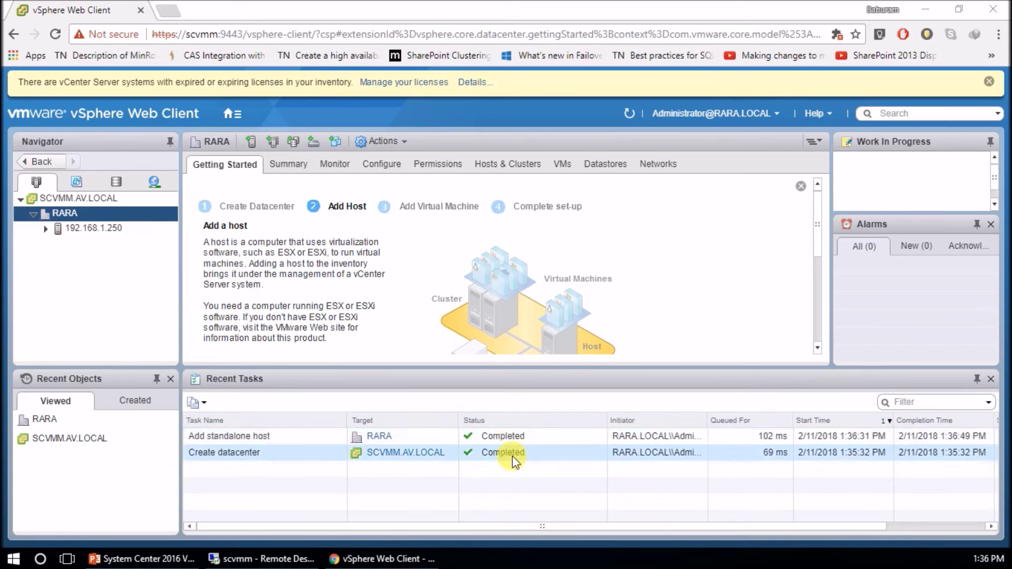
# Review host 192.168.1.250's Summary, Monitor issues and virtual machine list in vSphere Web Client
pyautogui.click(119, 230)
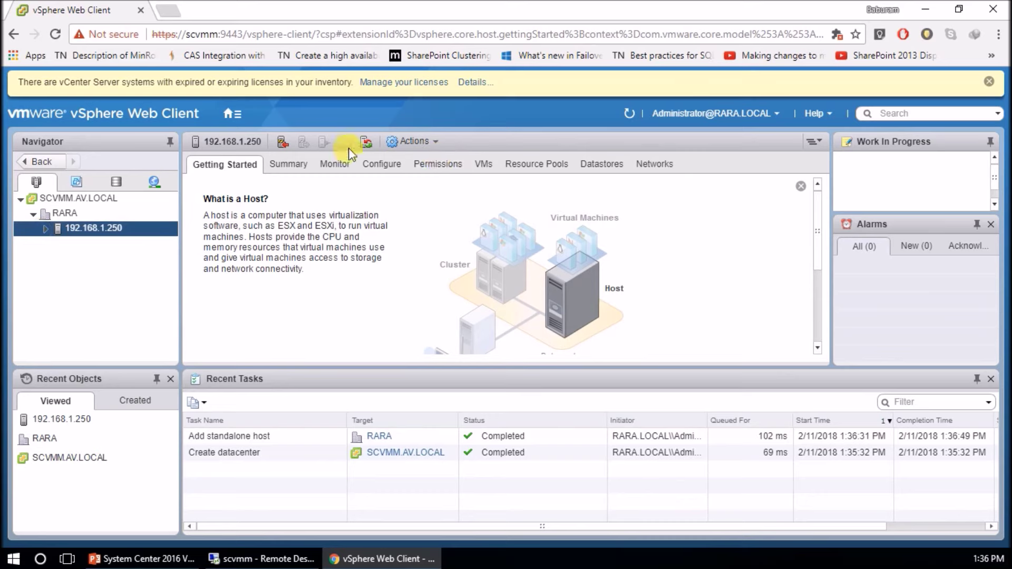
pyautogui.click(271, 168)
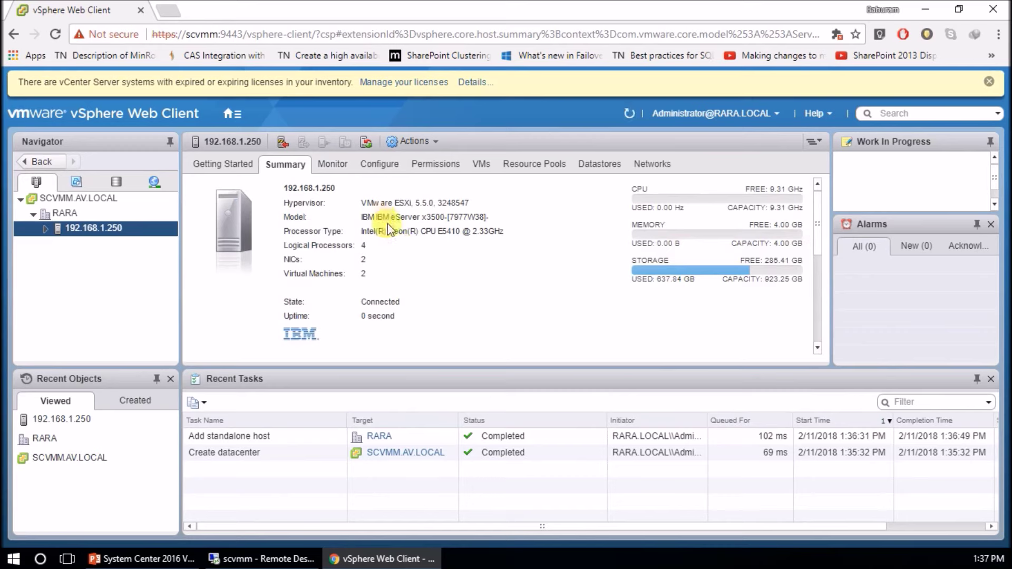
pyautogui.click(340, 166)
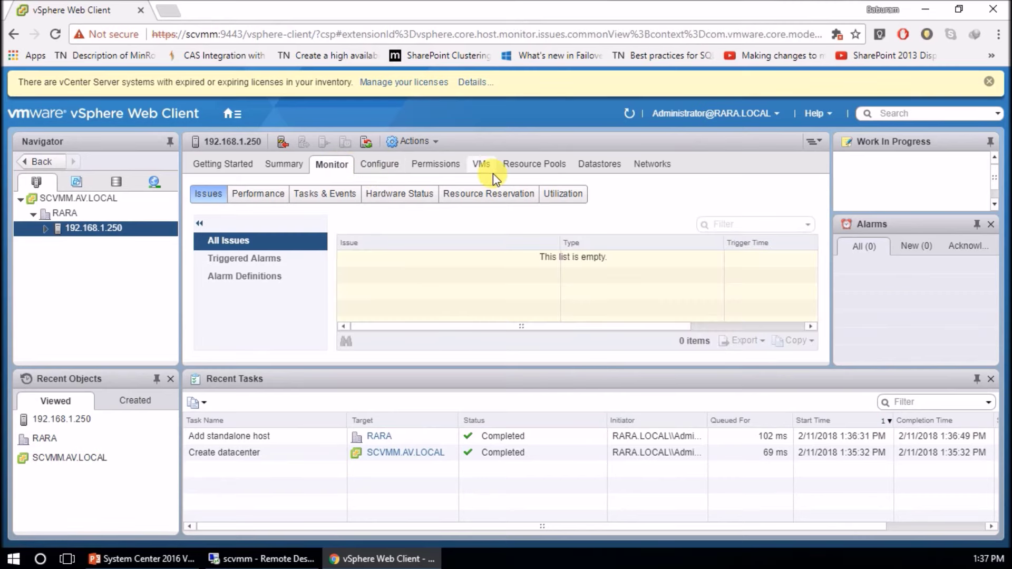
pyautogui.click(477, 164)
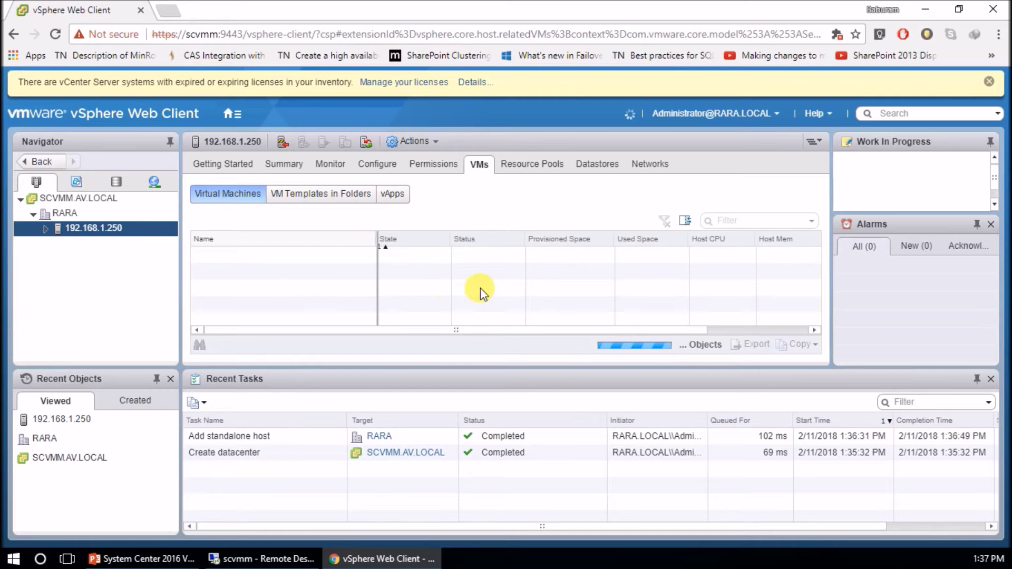
# Open the Infosys and SP01 virtual machines, then return to the VMM console
pyautogui.click(225, 254)
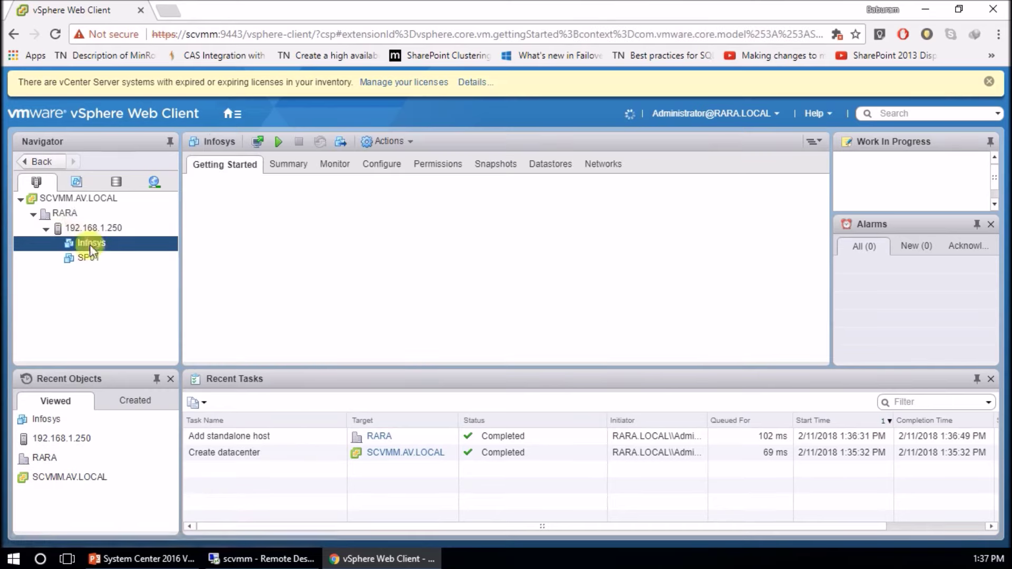
pyautogui.click(88, 258)
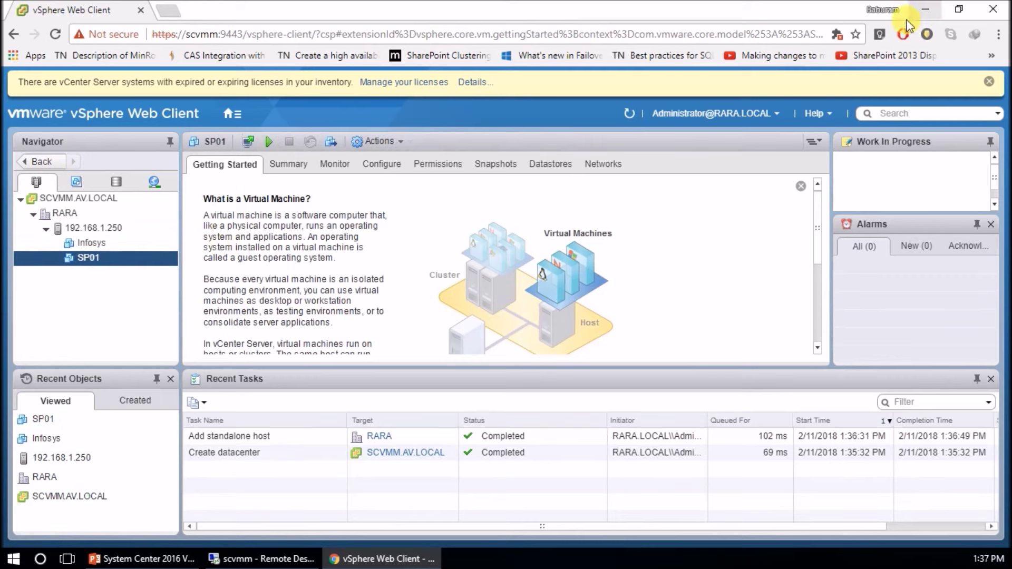
pyautogui.click(213, 559)
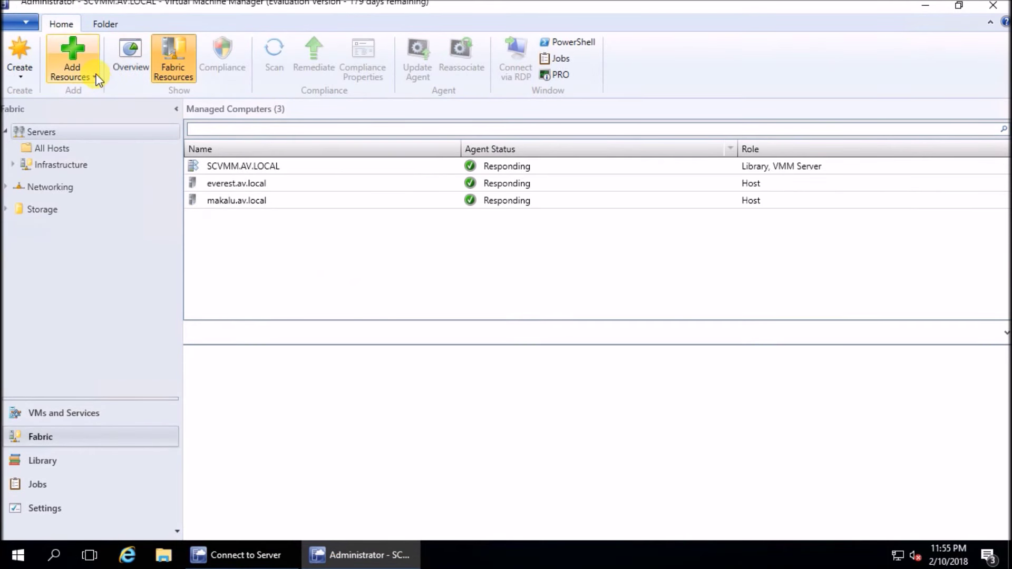
# Start adding a VMware vCenter Server, entering VMWareAdmin in the computer name field
pyautogui.click(79, 71)
pyautogui.click(106, 194)
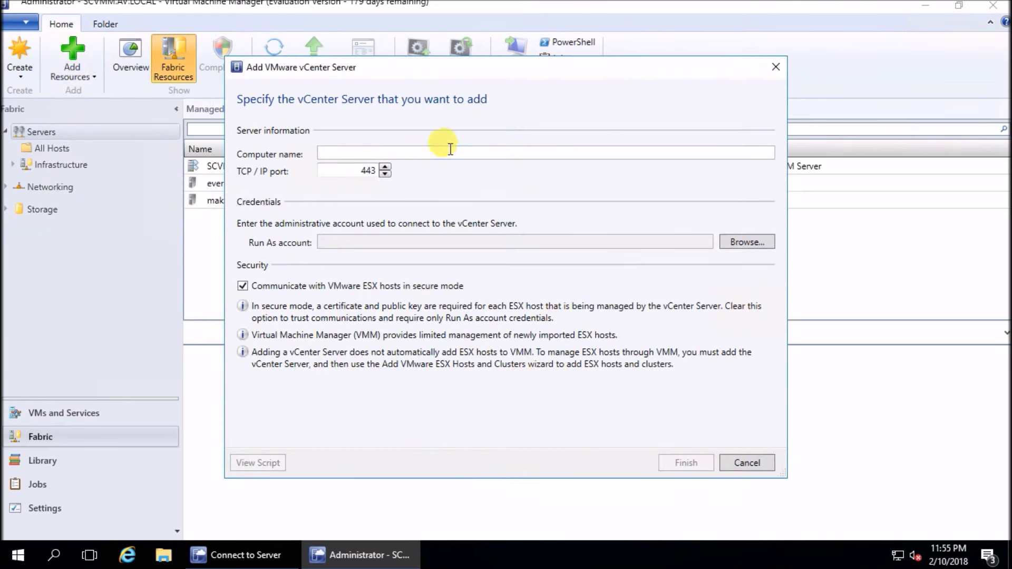
pyautogui.click(448, 152)
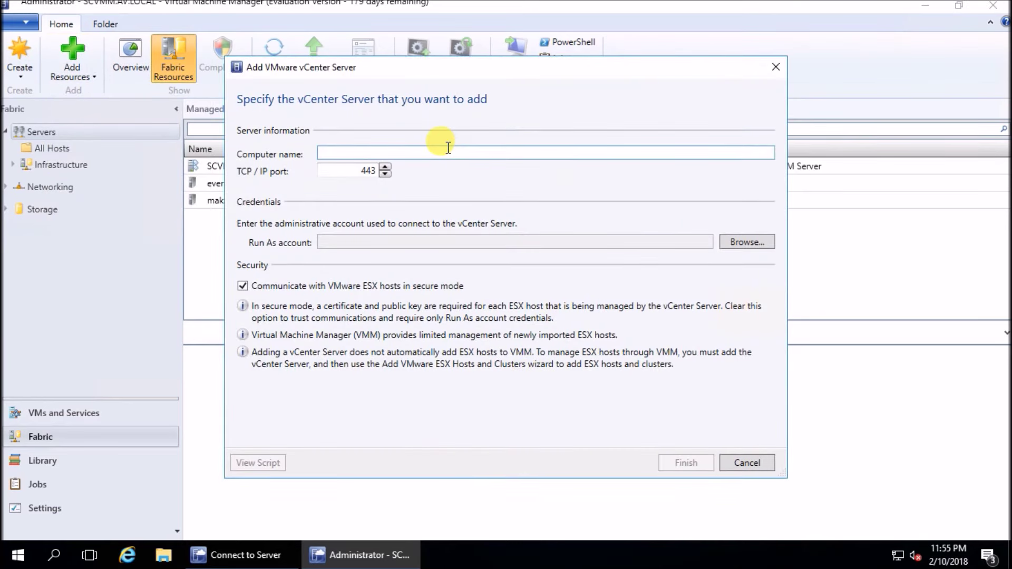
pyautogui.write('VM')
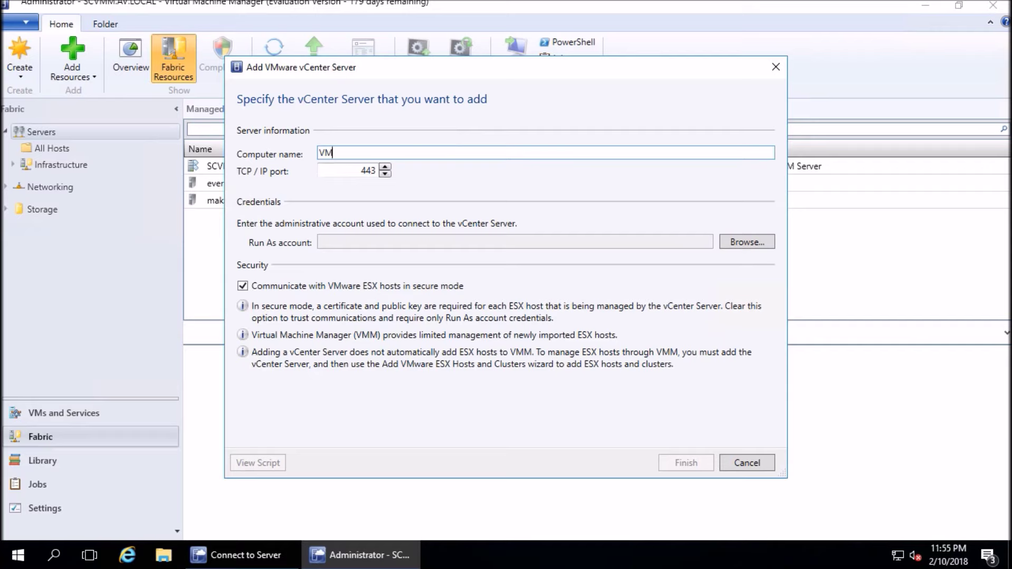
pyautogui.write('WareAdmin')
# Create the VMWareAdmin Run As account with the domain administrator user name and password
pyautogui.click(765, 241)
pyautogui.click(583, 380)
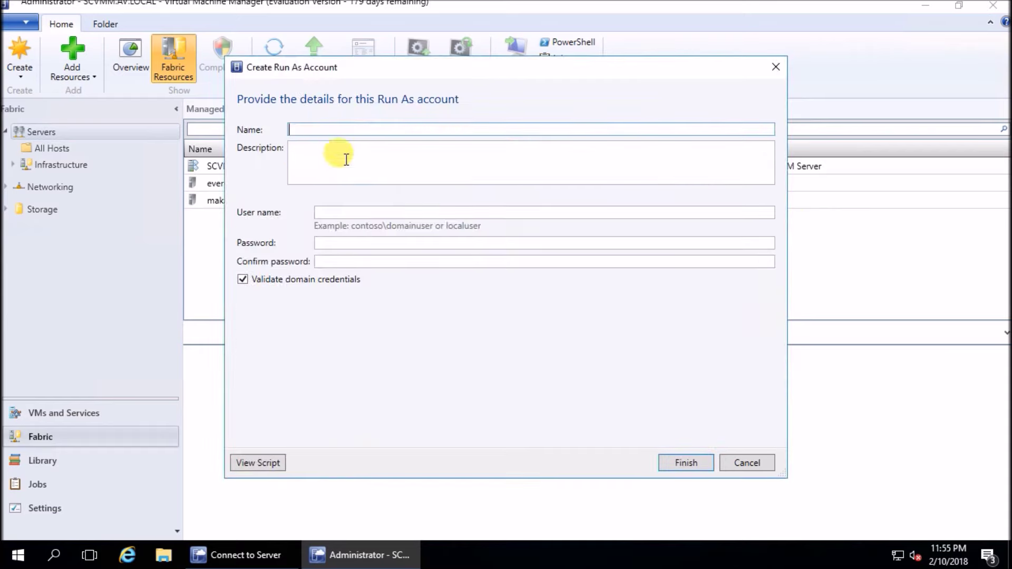
pyautogui.write('VMWare')
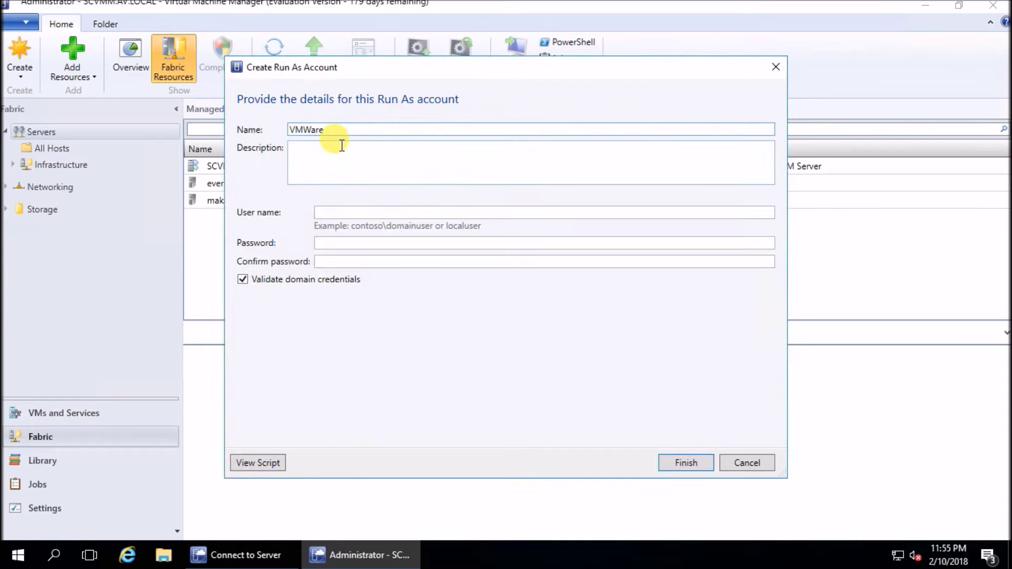
pyautogui.press('Tab')
pyautogui.press('Tab')
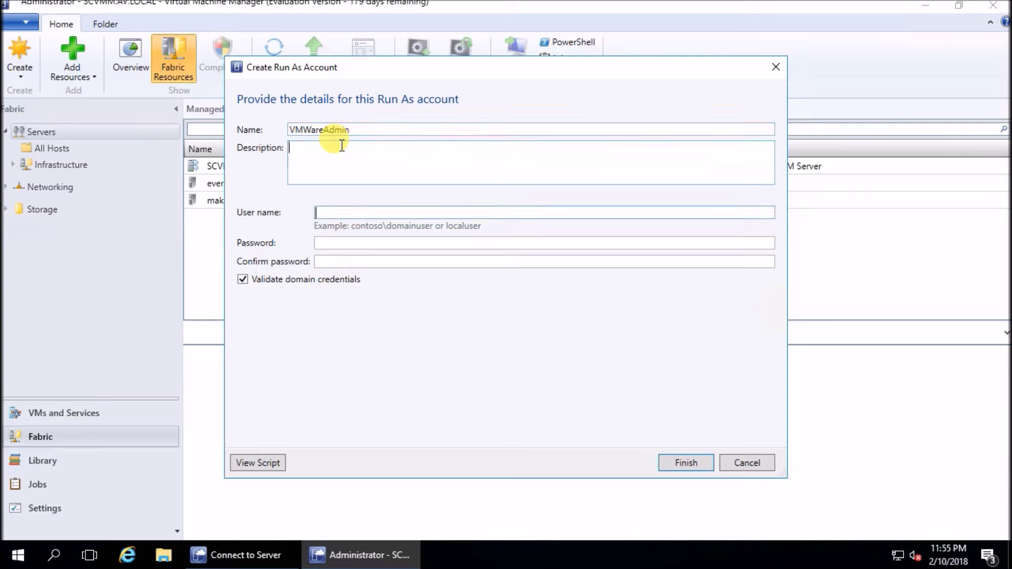
pyautogui.write('administrator@rara.local')
pyautogui.press('Tab')
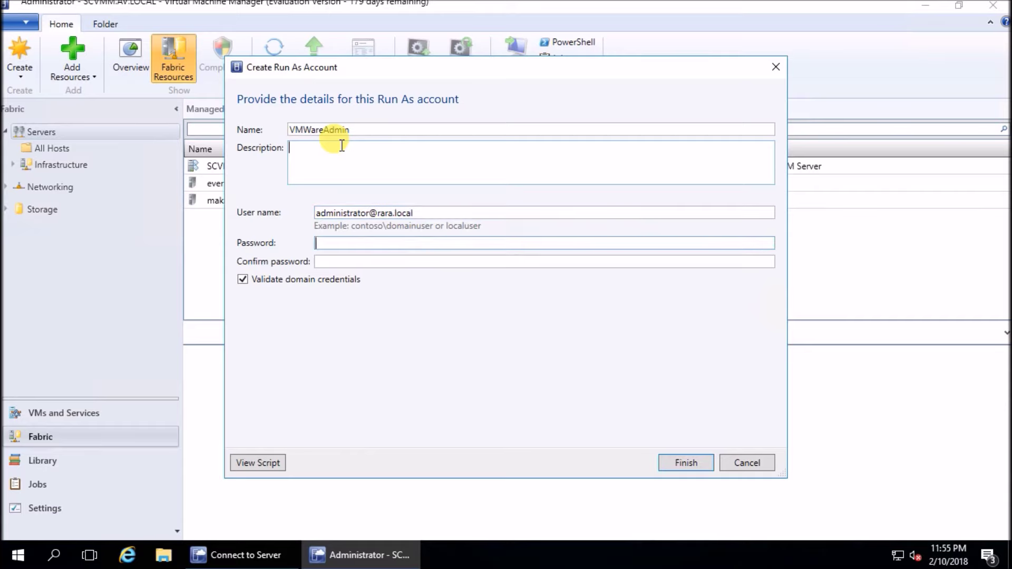
pyautogui.write('•••••••••')
pyautogui.press('Tab')
pyautogui.write('•••••')
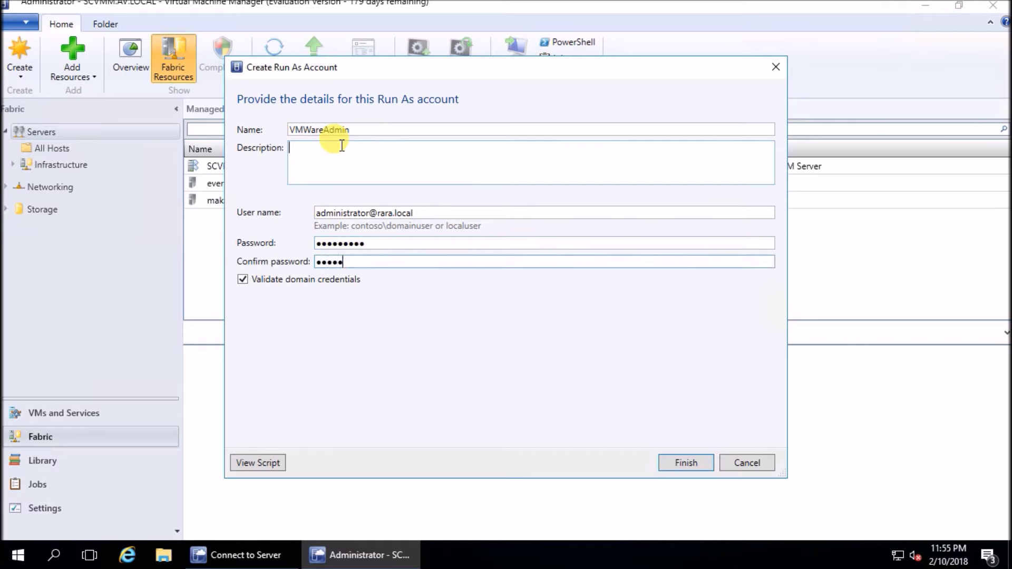
pyautogui.click(684, 464)
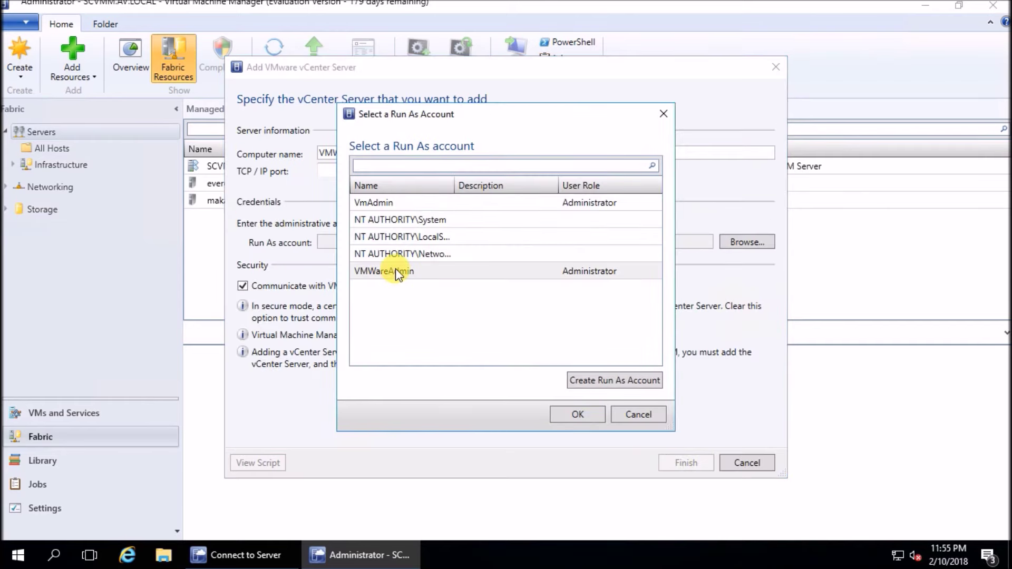
# Add vCenter Server Localhost with the VMWareAdmin account and import its security certificate
pyautogui.click(573, 415)
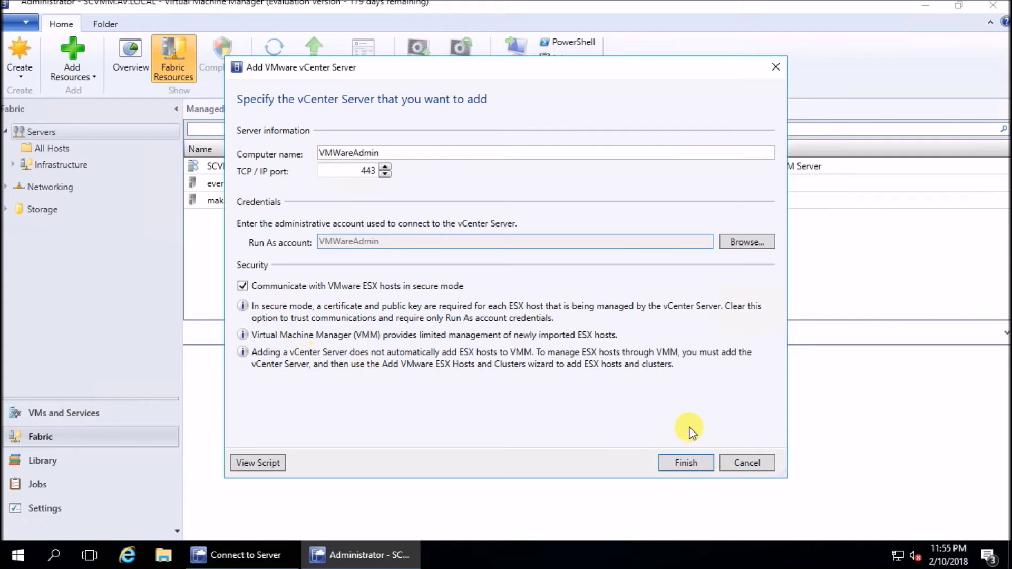
pyautogui.click(677, 463)
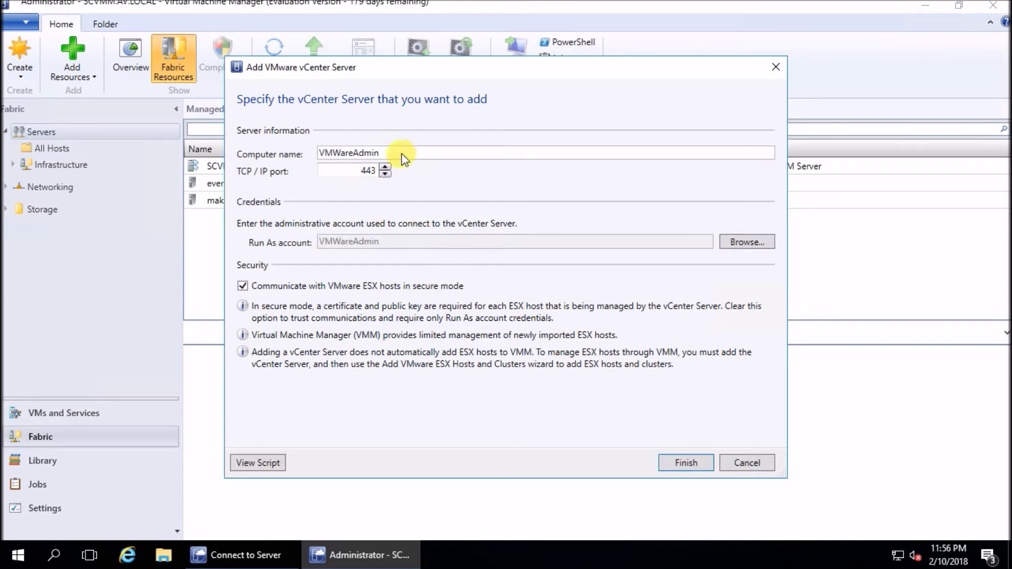
pyautogui.moveTo(382, 152); pyautogui.dragTo(198, 151)
pyautogui.write('Localhost')
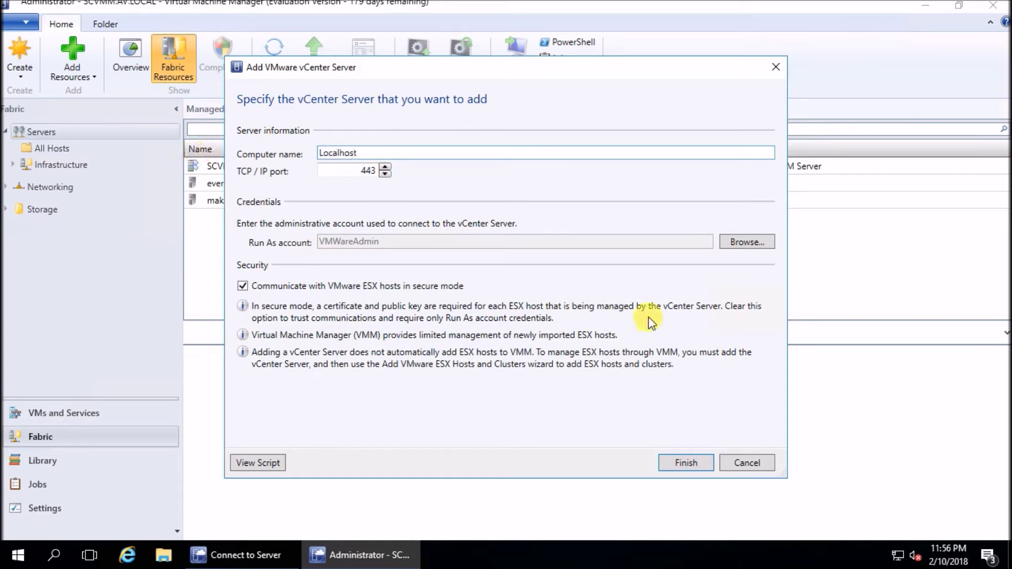
pyautogui.click(681, 462)
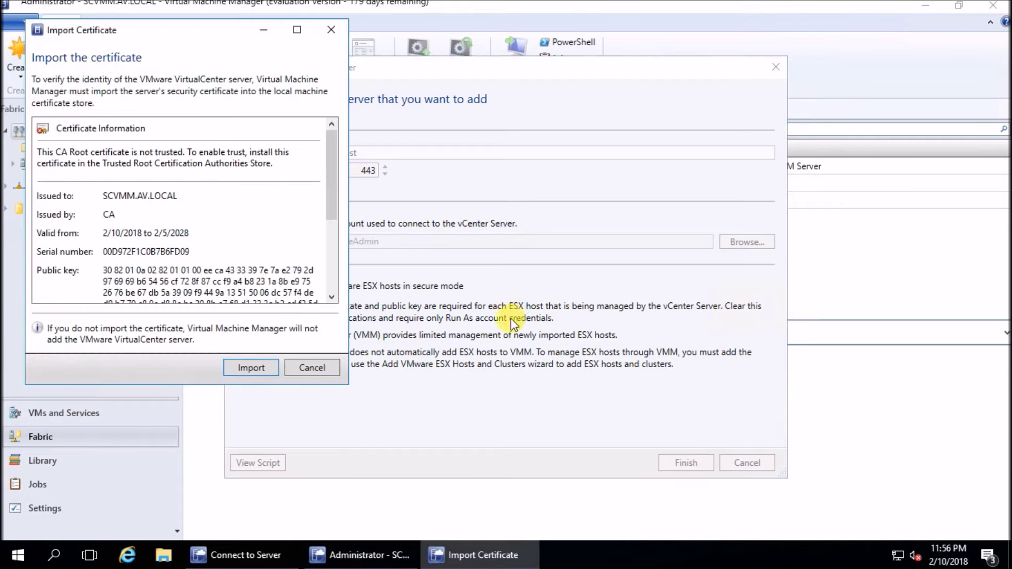
pyautogui.click(240, 367)
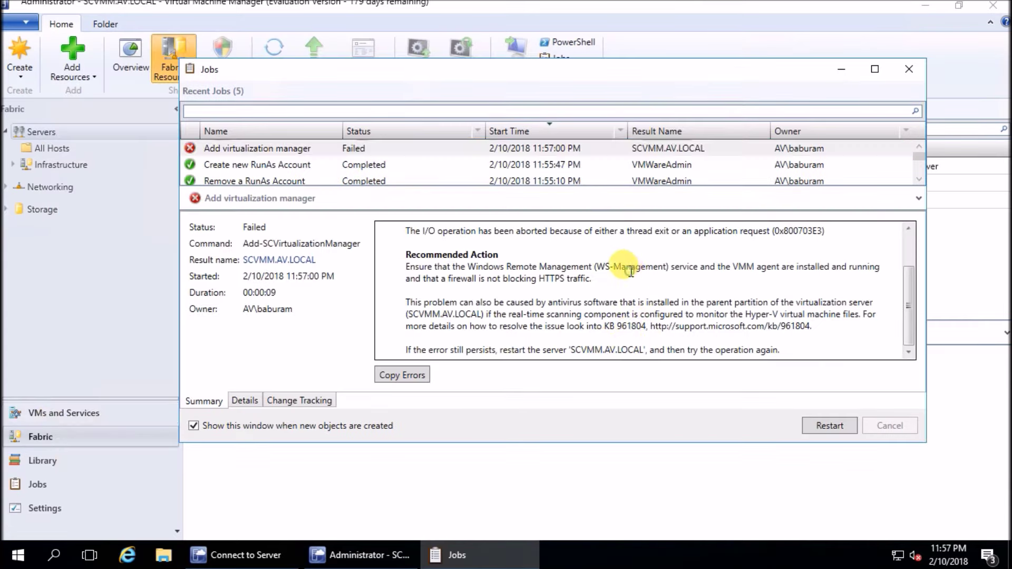
# Decline restarting the failed job twice and close the Jobs window
pyautogui.click(838, 426)
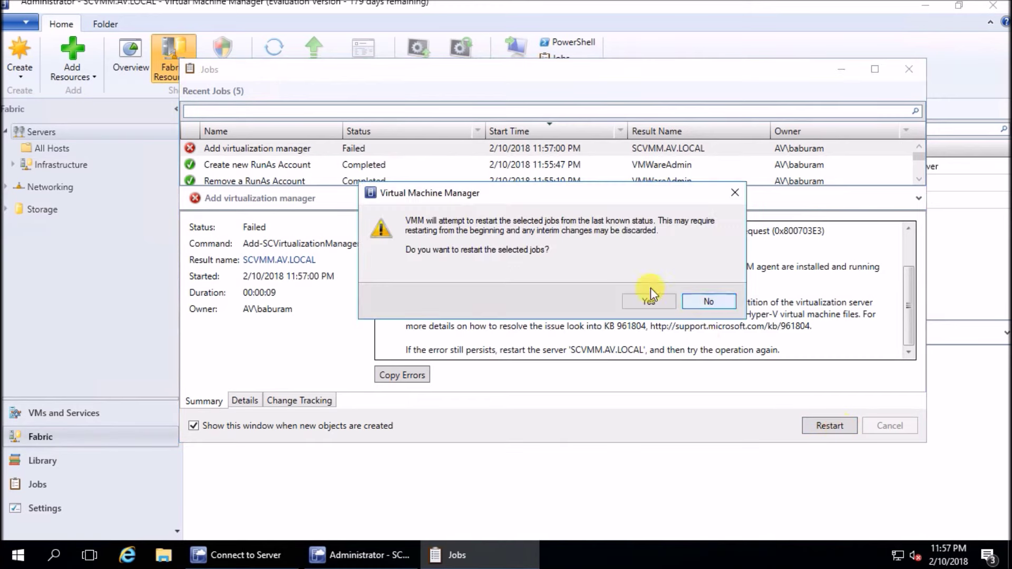
pyautogui.click(717, 307)
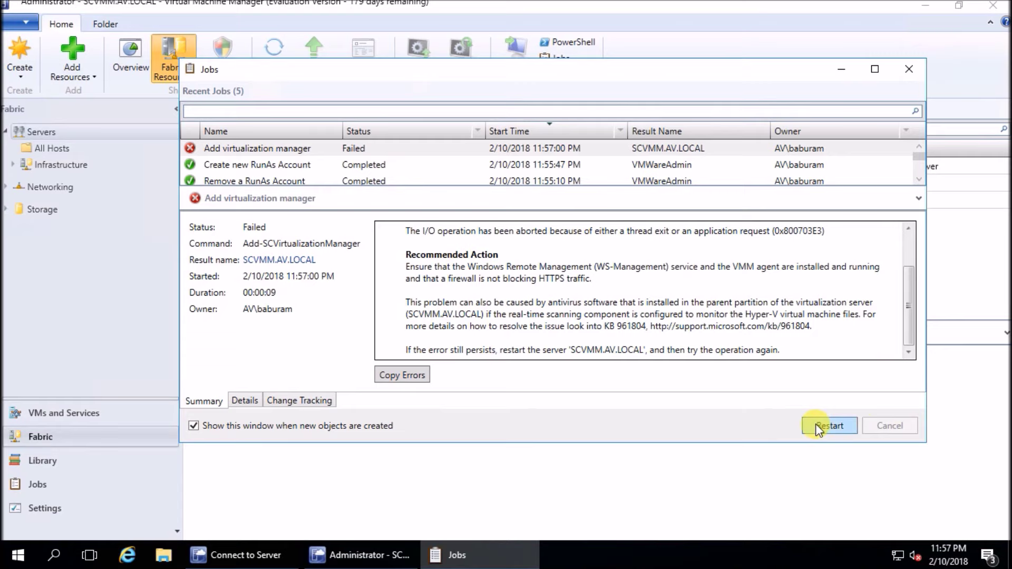
pyautogui.click(824, 426)
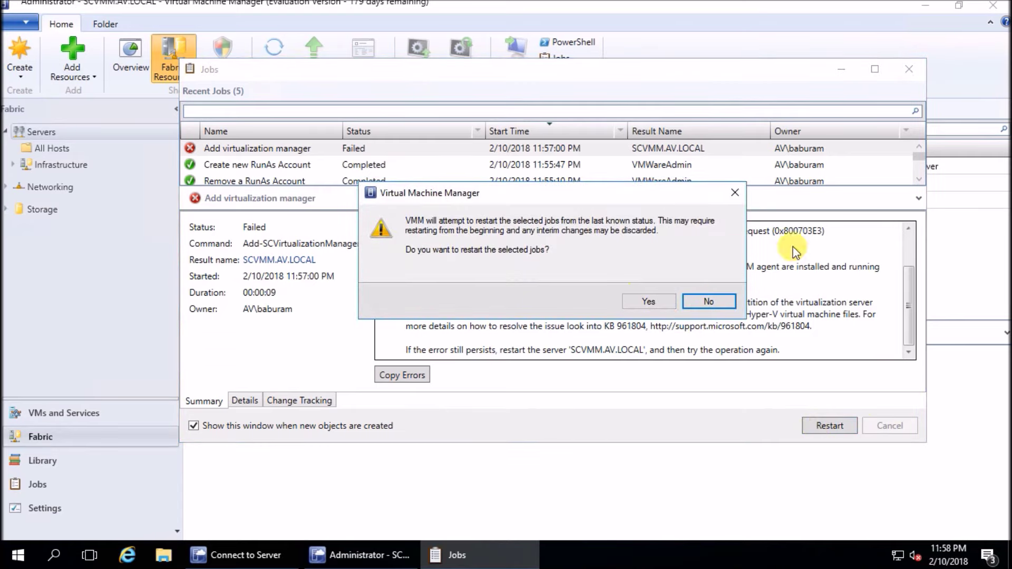
pyautogui.click(714, 304)
pyautogui.click(909, 69)
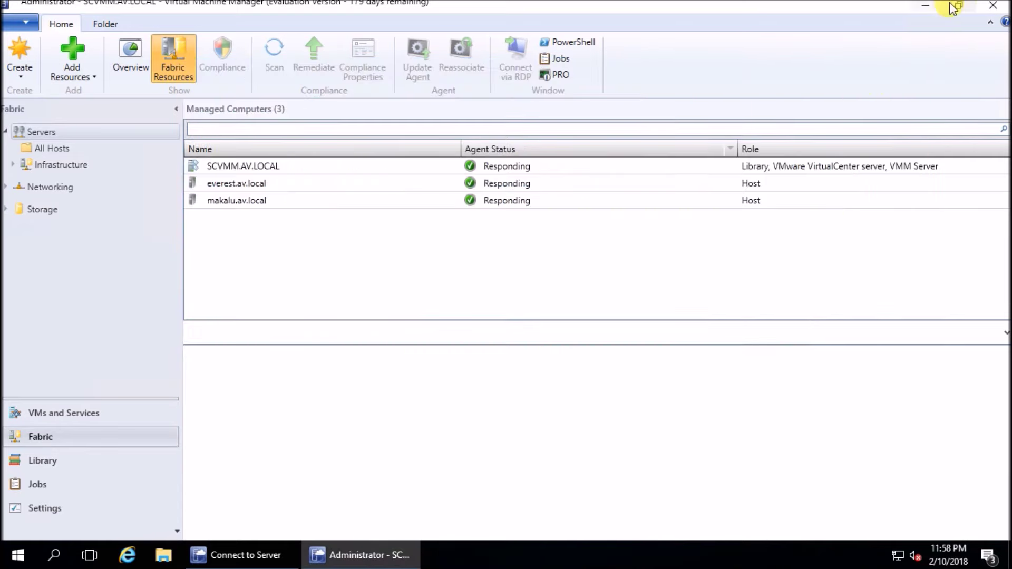
# Close the console, shut down the server, then reconnect the VMM console to localhost:8100
pyautogui.hotkey('alt', 'F4')
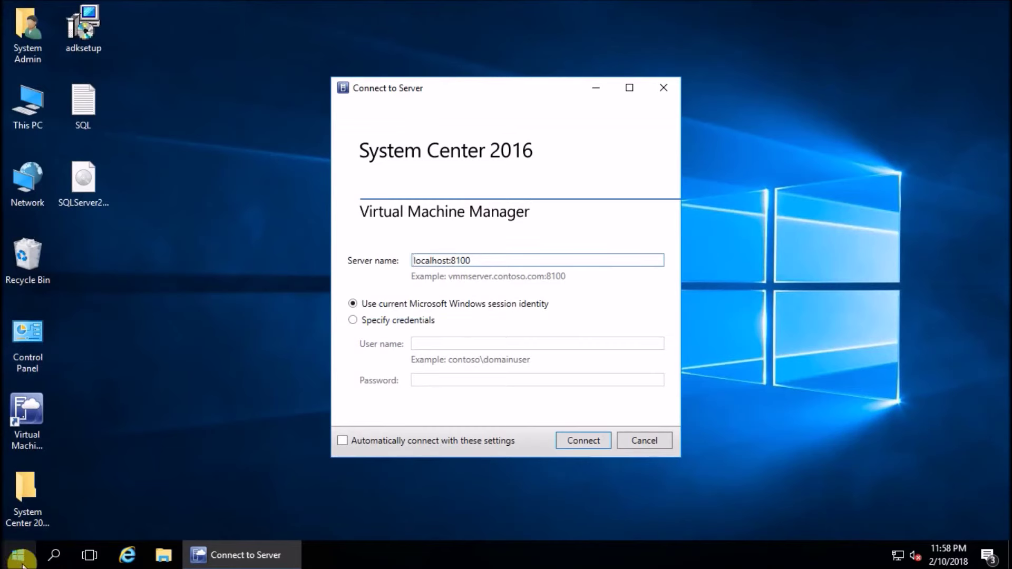
pyautogui.click(20, 554)
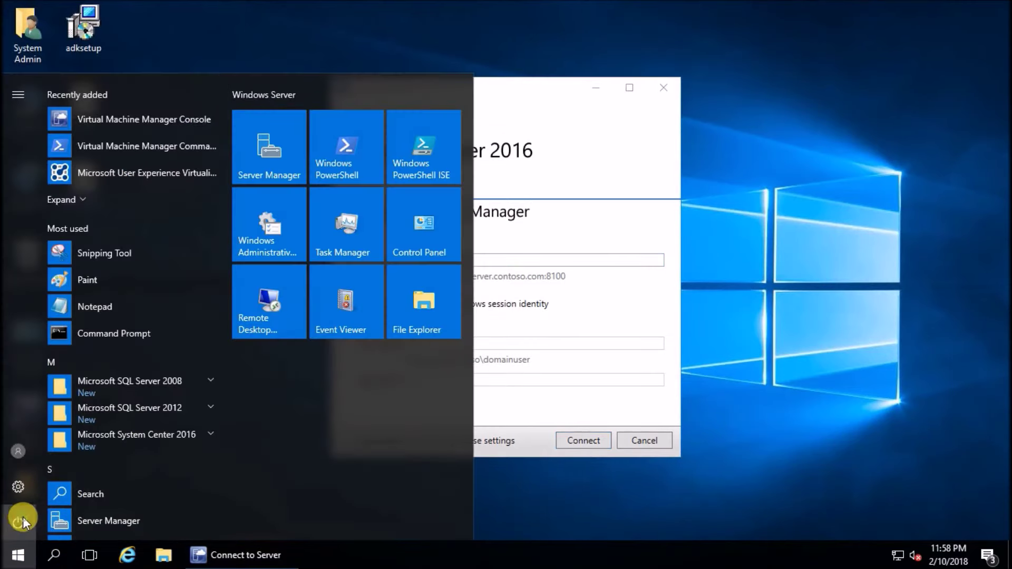
pyautogui.click(22, 517)
pyautogui.click(45, 460)
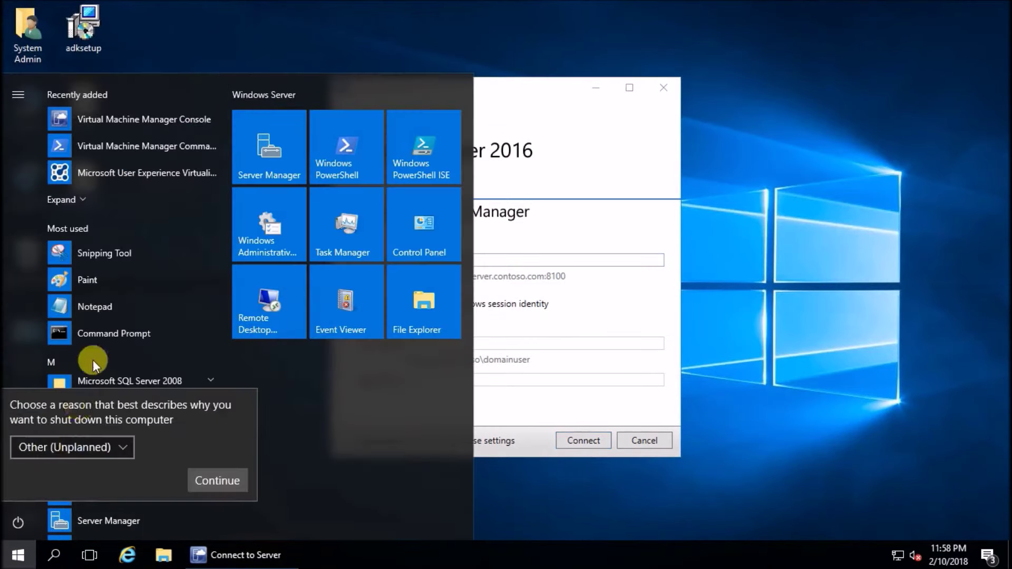
pyautogui.click(203, 480)
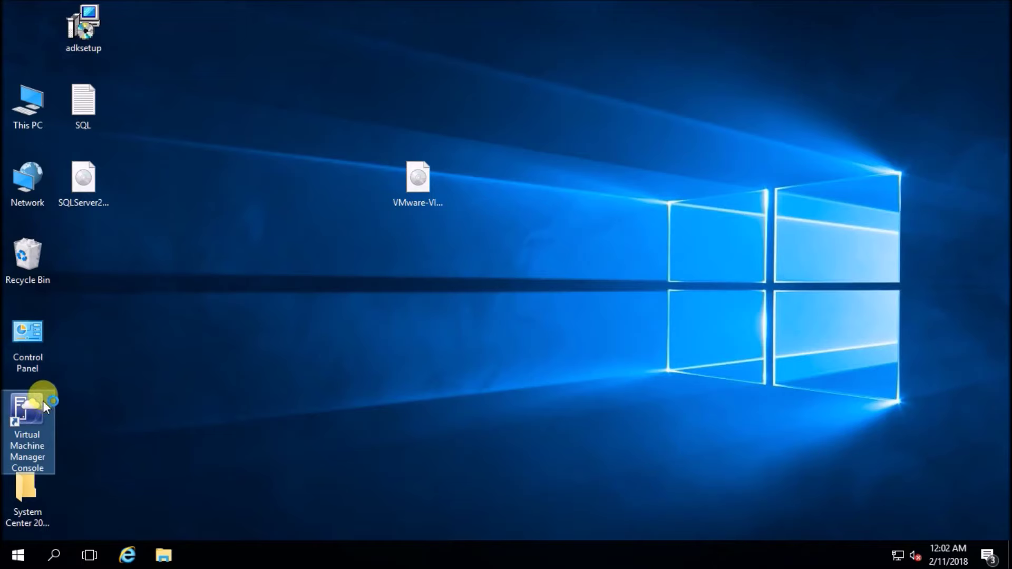
pyautogui.click(43, 401)
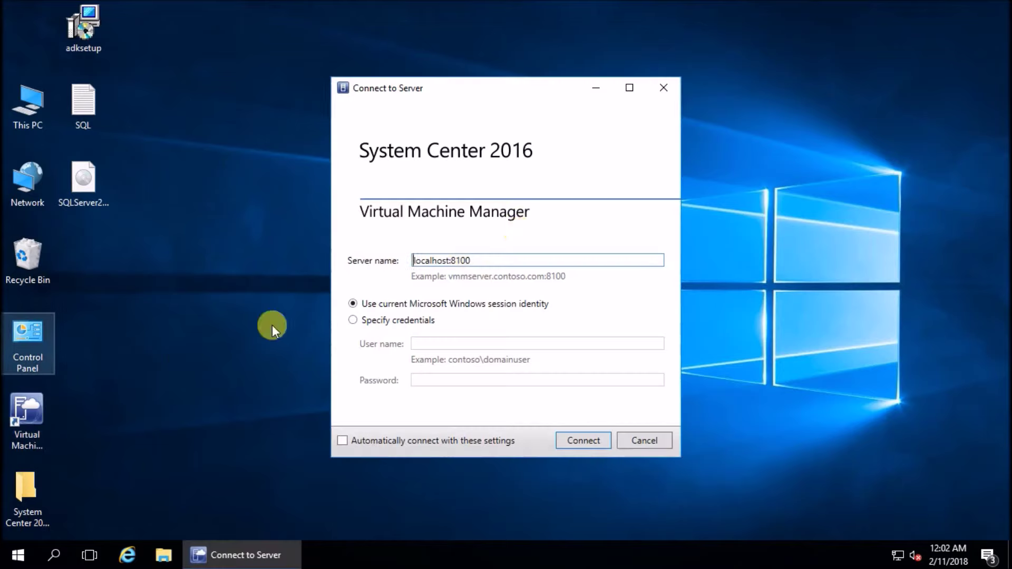
pyautogui.click(582, 442)
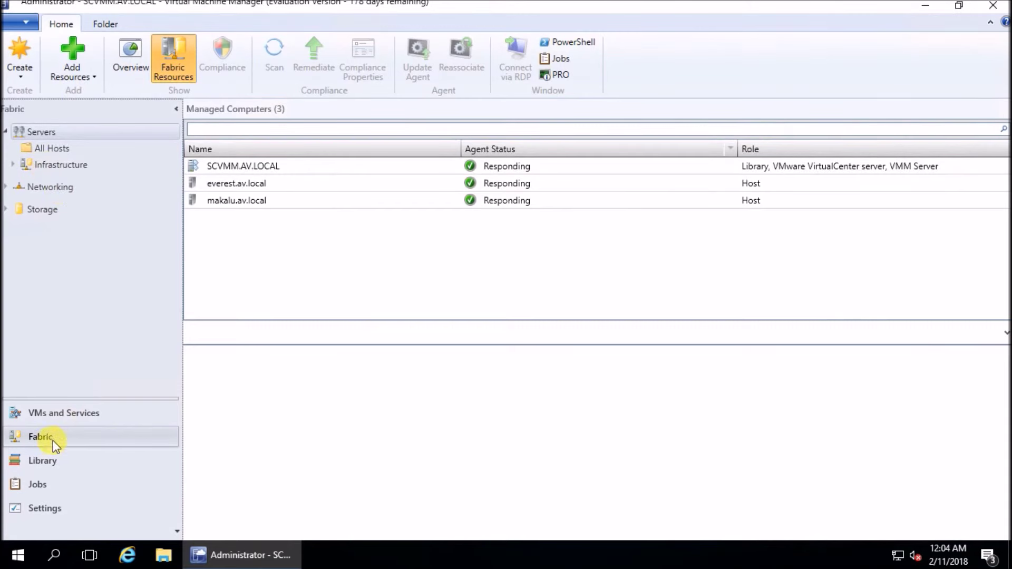
# In Fabric, add the localhost vCenter Server authenticated with the VMWareAdmin Run As account
pyautogui.click(53, 441)
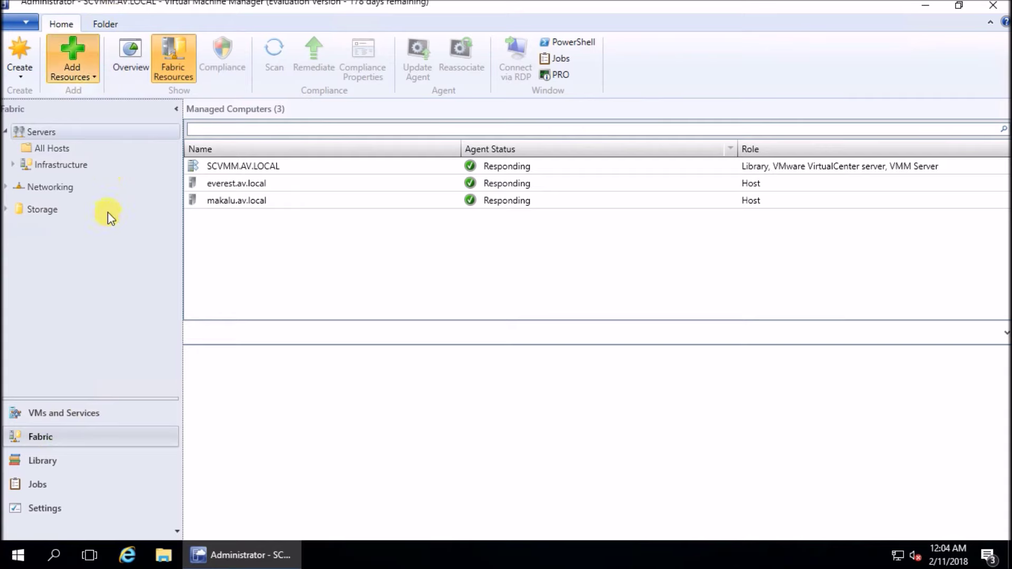
pyautogui.hotkey('alt', 'h')
pyautogui.press('a')
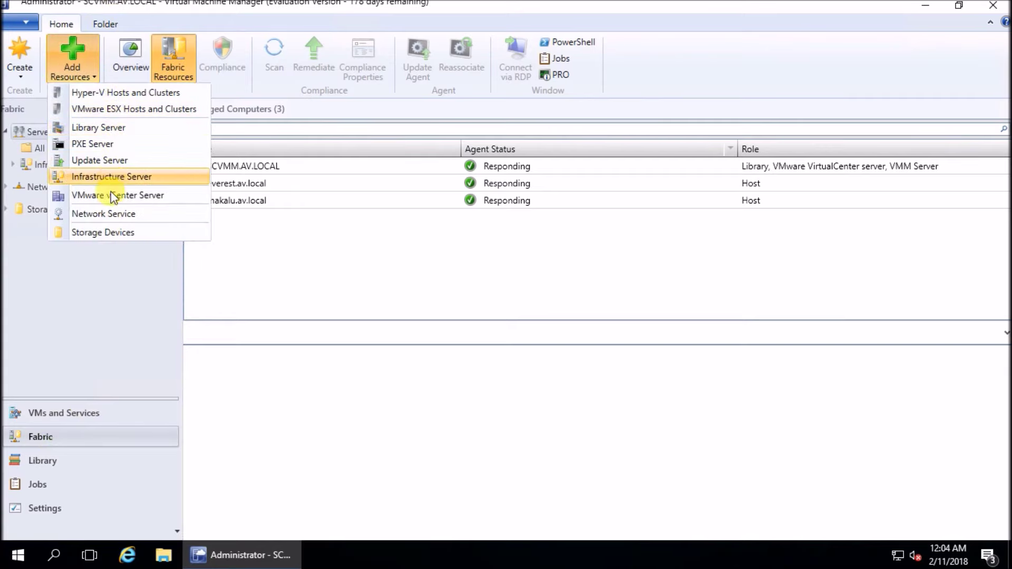
pyautogui.click(112, 195)
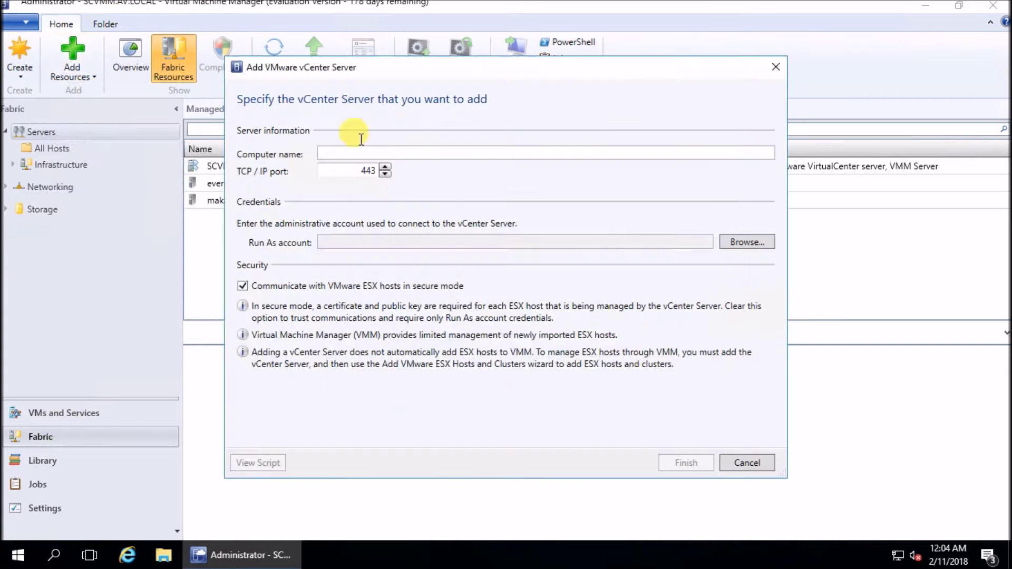
pyautogui.click(337, 154)
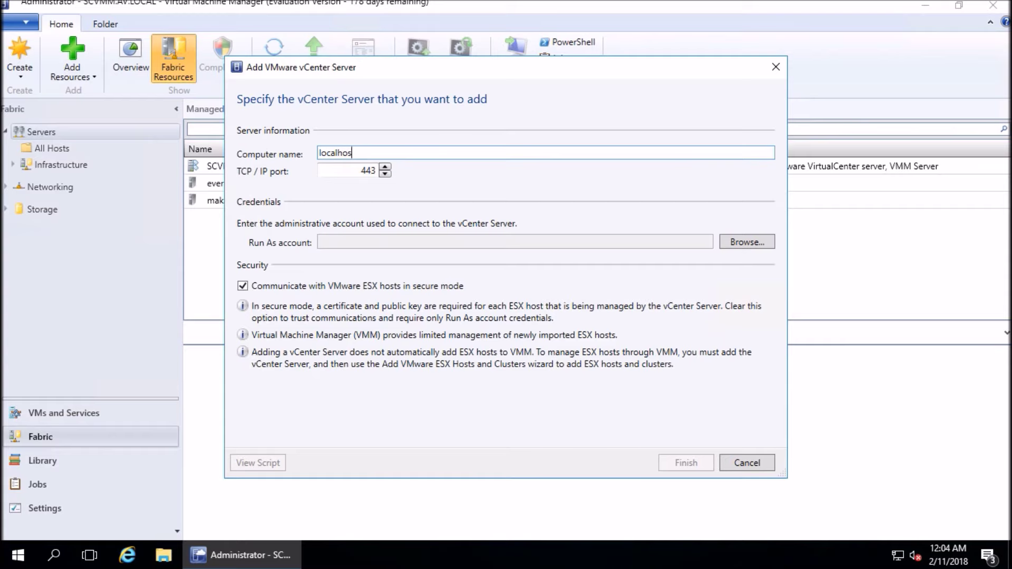
pyautogui.click(743, 242)
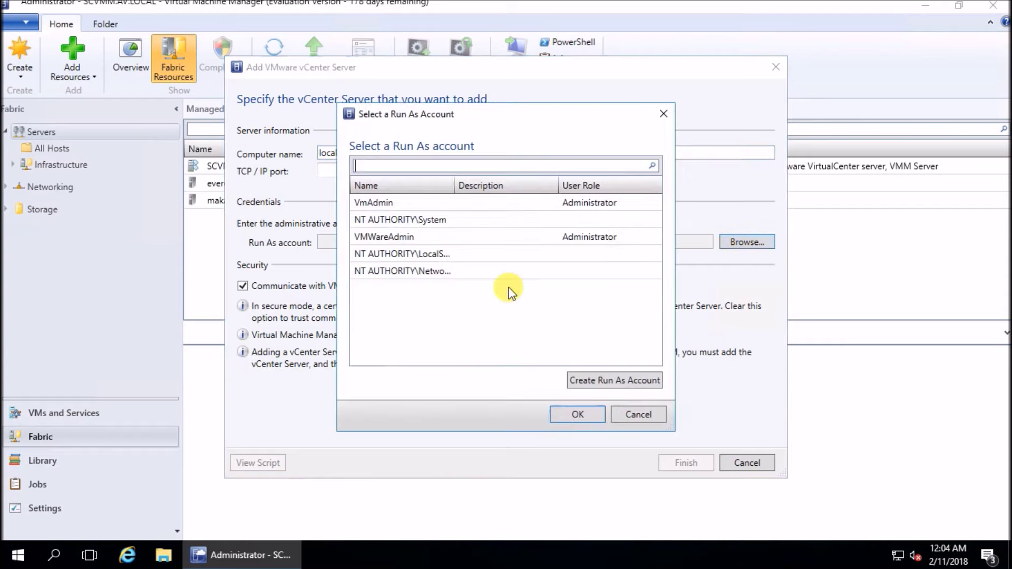
pyautogui.click(400, 237)
pyautogui.click(578, 415)
pyautogui.click(686, 463)
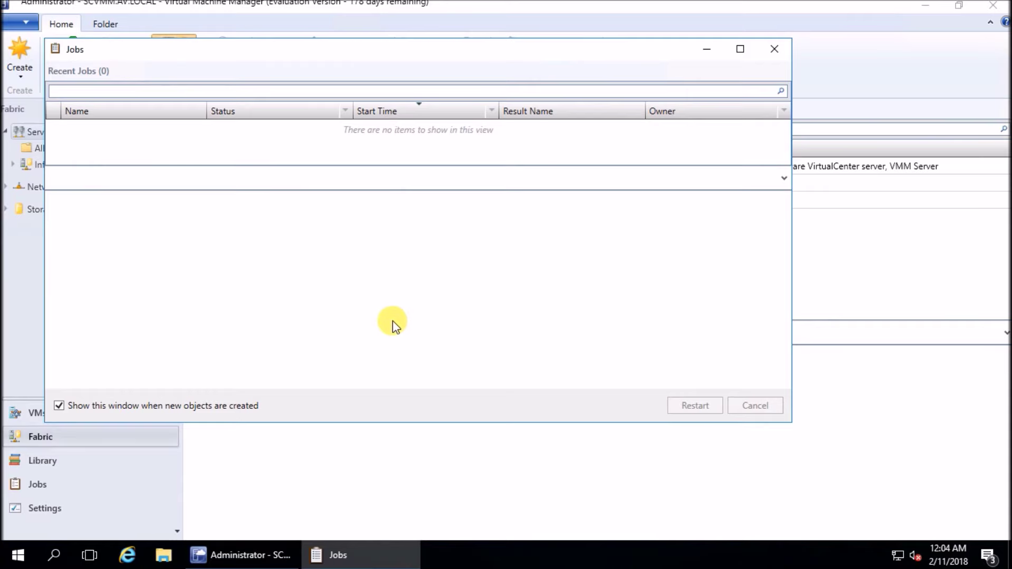
# Inspect the failed VM properties refresh job and its recommended action, then close Jobs
pyautogui.moveTo(463, 59); pyautogui.dragTo(625, 102)
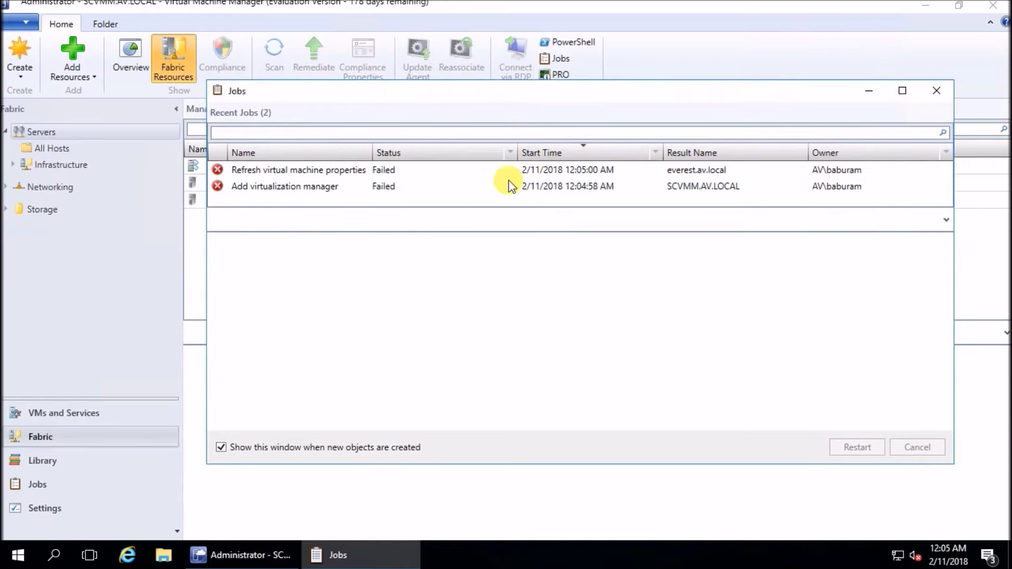
pyautogui.click(305, 171)
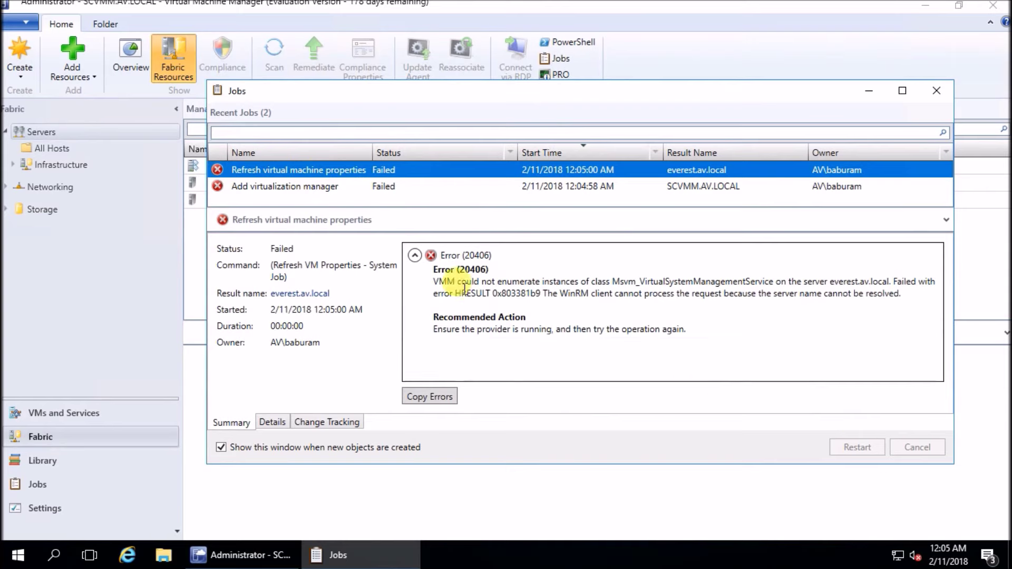
pyautogui.moveTo(463, 329); pyautogui.dragTo(637, 342)
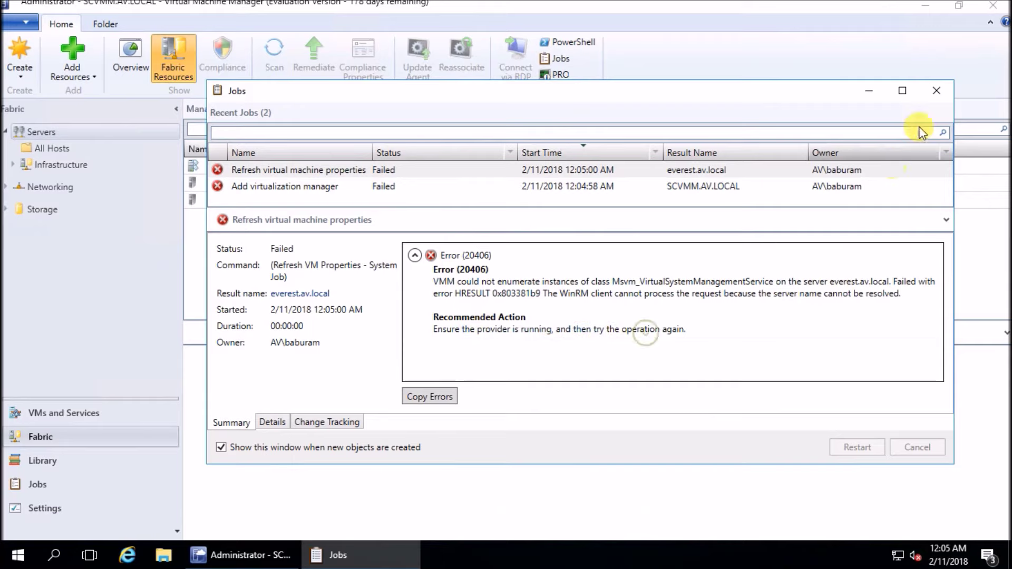
pyautogui.click(936, 91)
# Select SCVMM.AV.LOCAL in Fabric and read why the Add virtualization manager job failed
pyautogui.click(41, 417)
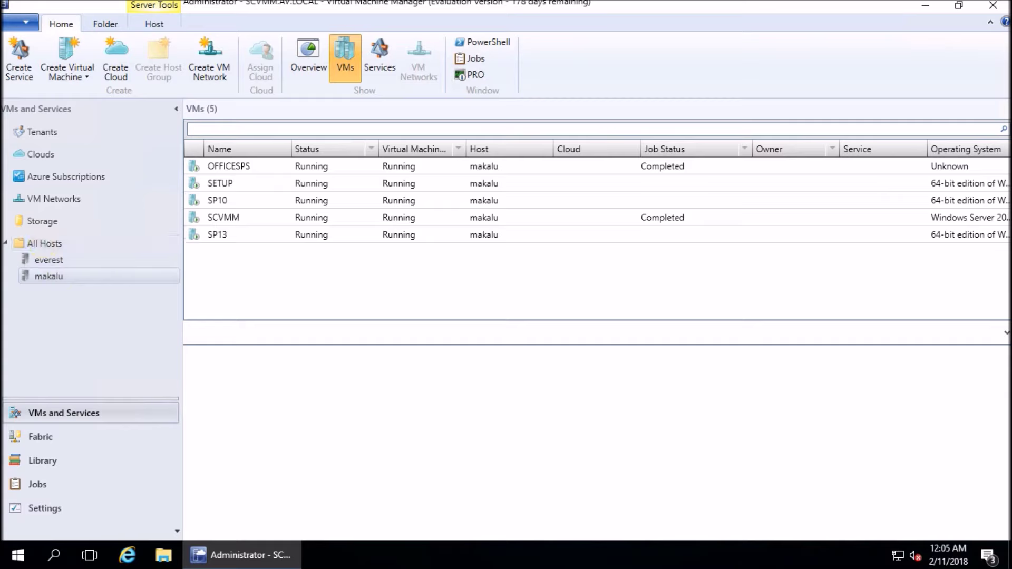
pyautogui.click(61, 437)
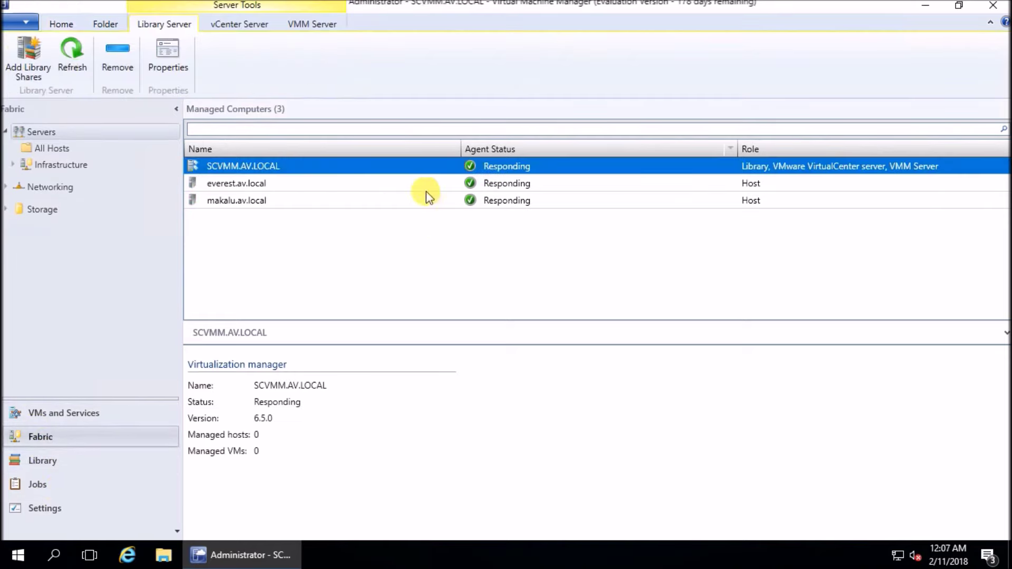
pyautogui.click(504, 168)
pyautogui.click(33, 484)
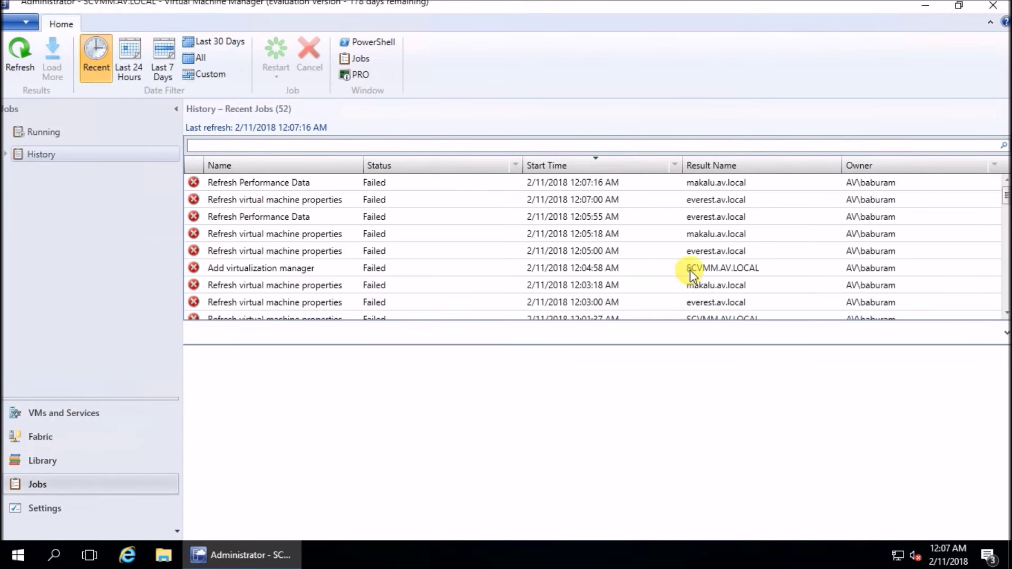
pyautogui.click(690, 270)
pyautogui.moveTo(430, 394); pyautogui.dragTo(769, 395)
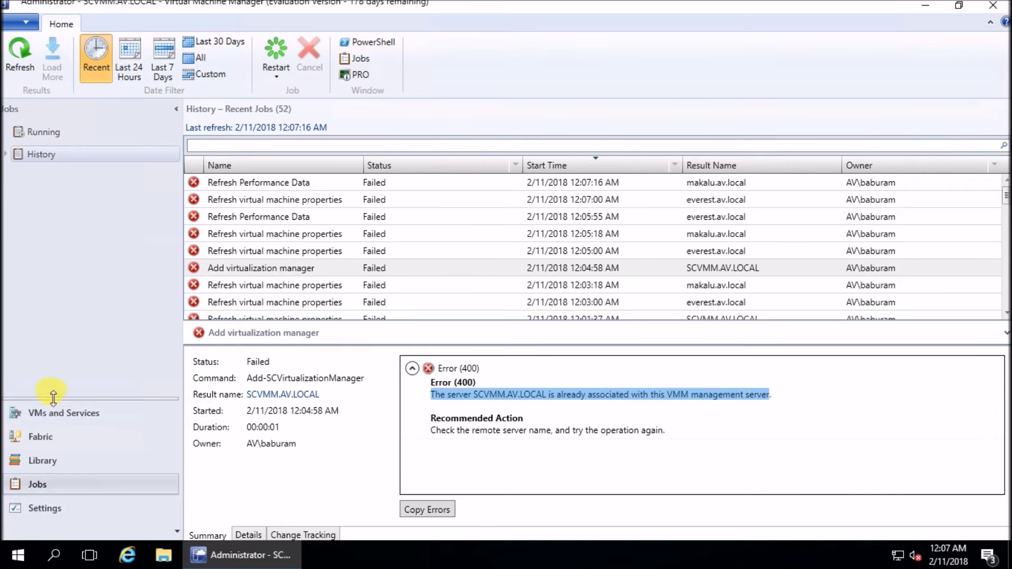
# View SCVMM.AV.LOCAL details, list everest and makalu under Servers > All Hosts, and open Add Resources
pyautogui.click(24, 413)
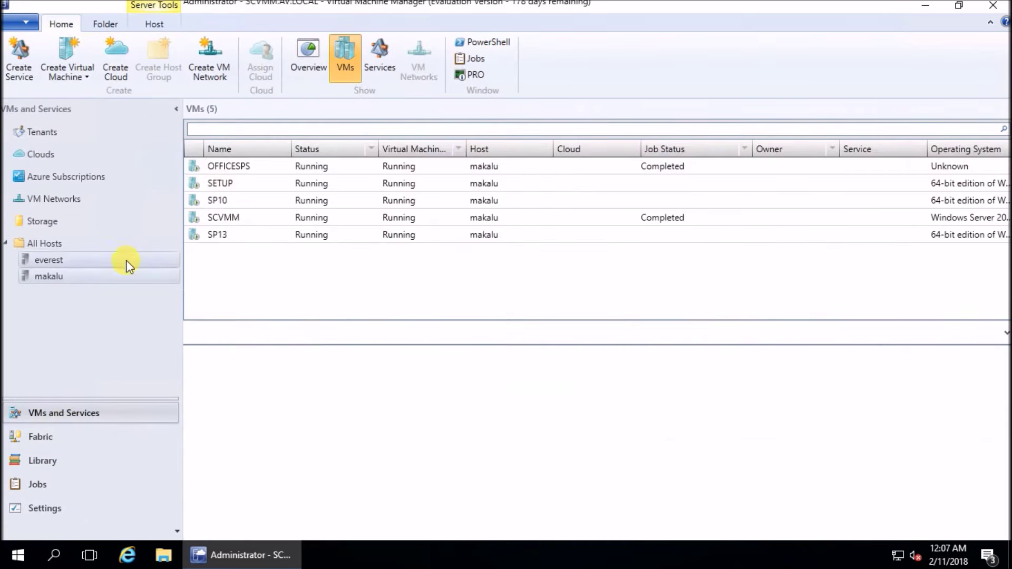
pyautogui.click(47, 438)
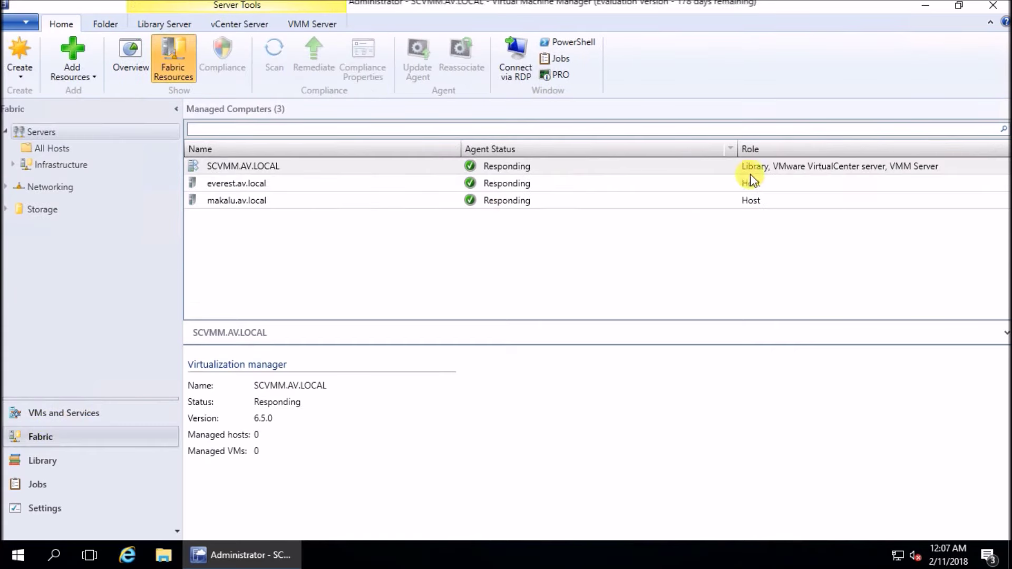
pyautogui.click(796, 168)
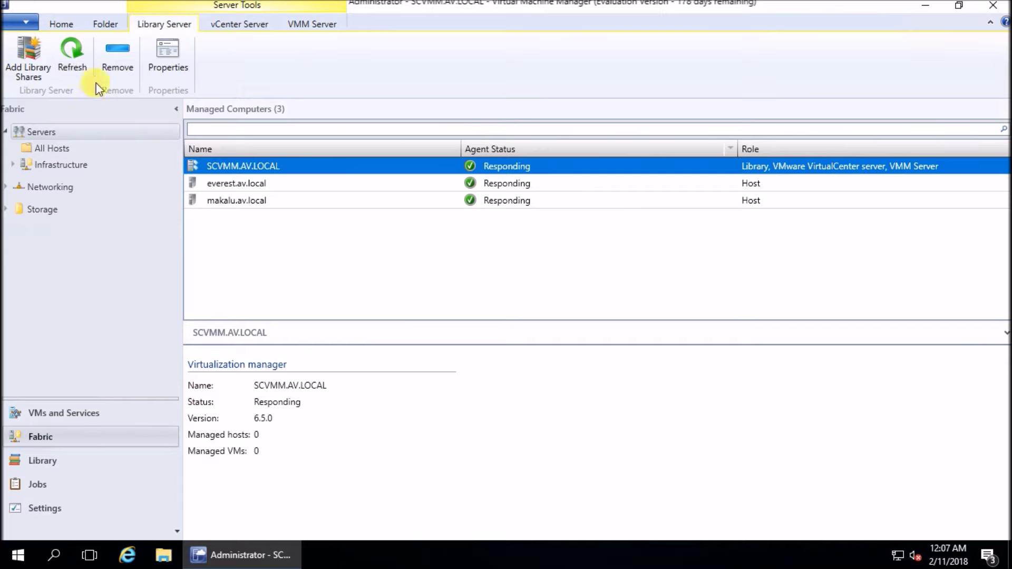
pyautogui.click(36, 132)
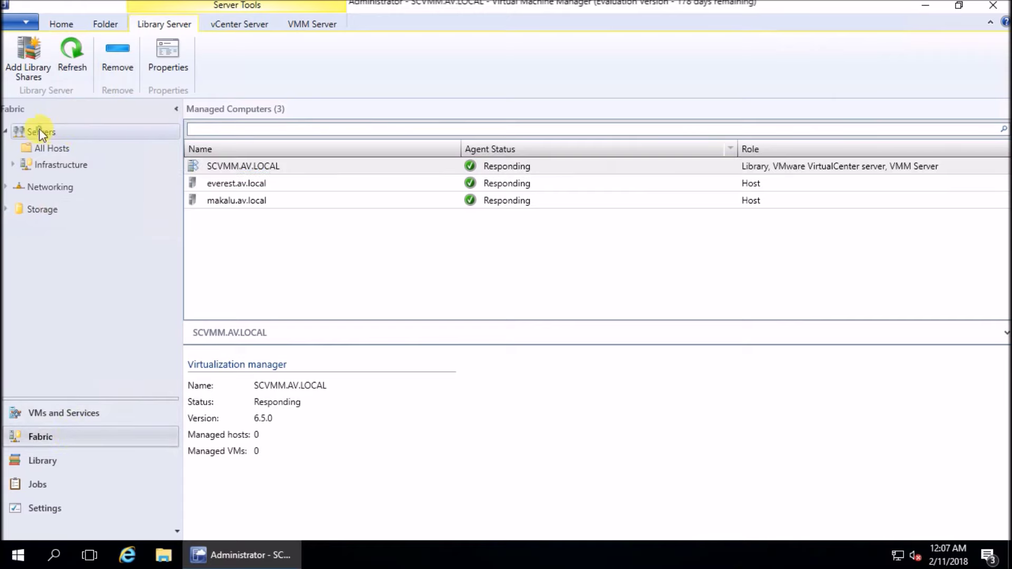
pyautogui.click(54, 148)
pyautogui.click(94, 75)
# Add ESX host 192.168.1.250 to All Hosts using the VMWareAdmin Run As account
pyautogui.click(119, 111)
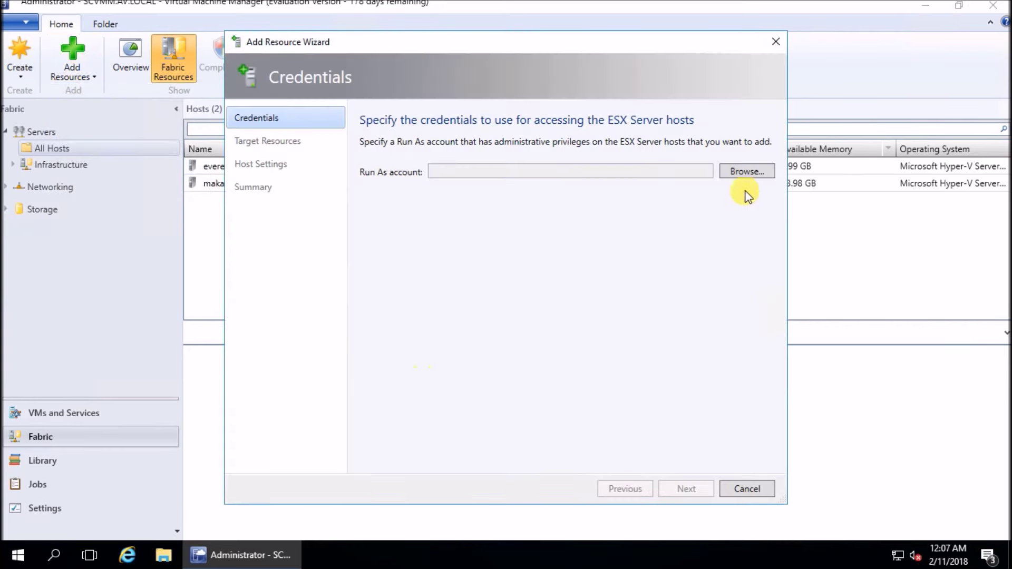
pyautogui.click(746, 174)
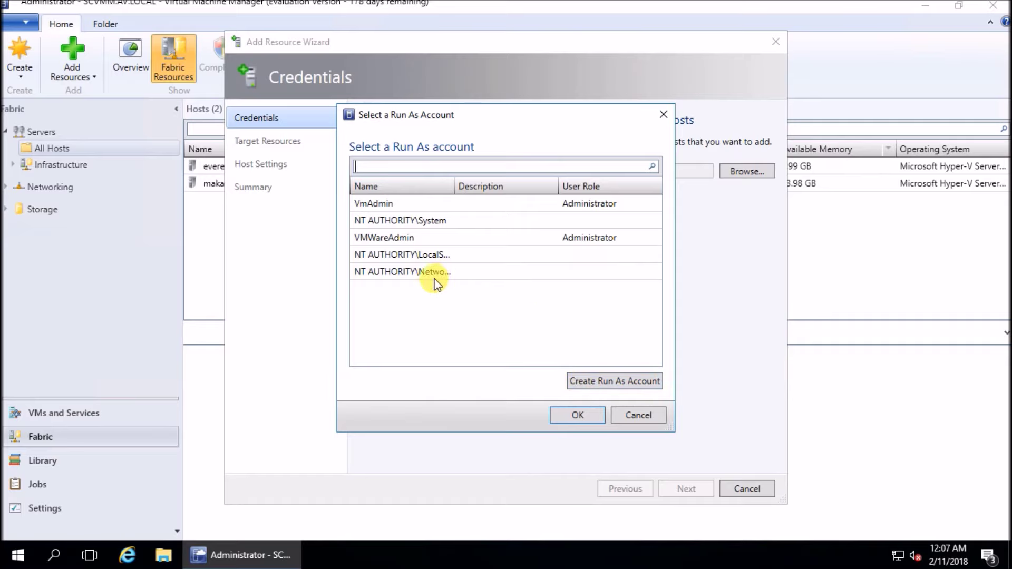
pyautogui.click(408, 239)
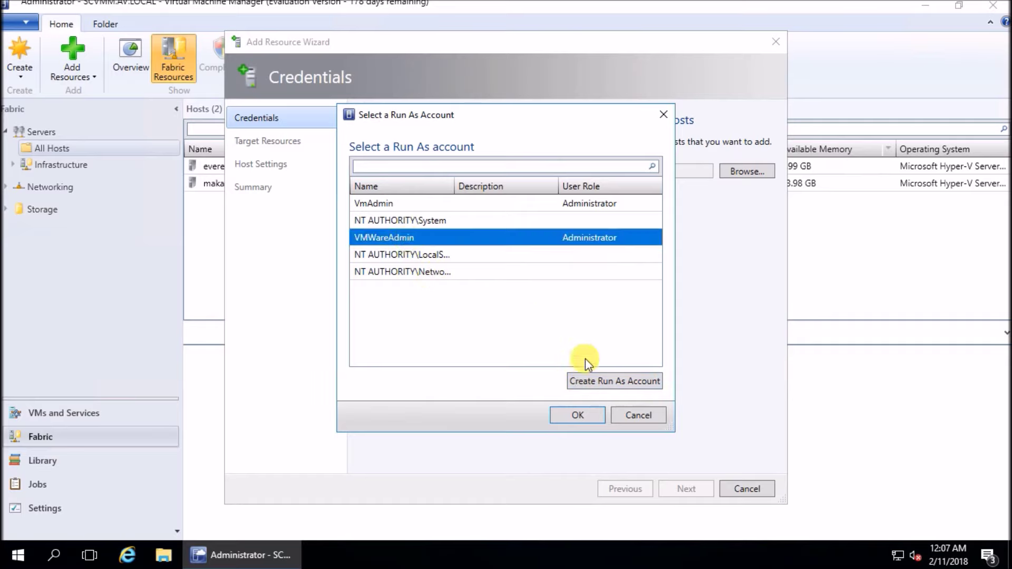
pyautogui.click(578, 415)
pyautogui.click(684, 488)
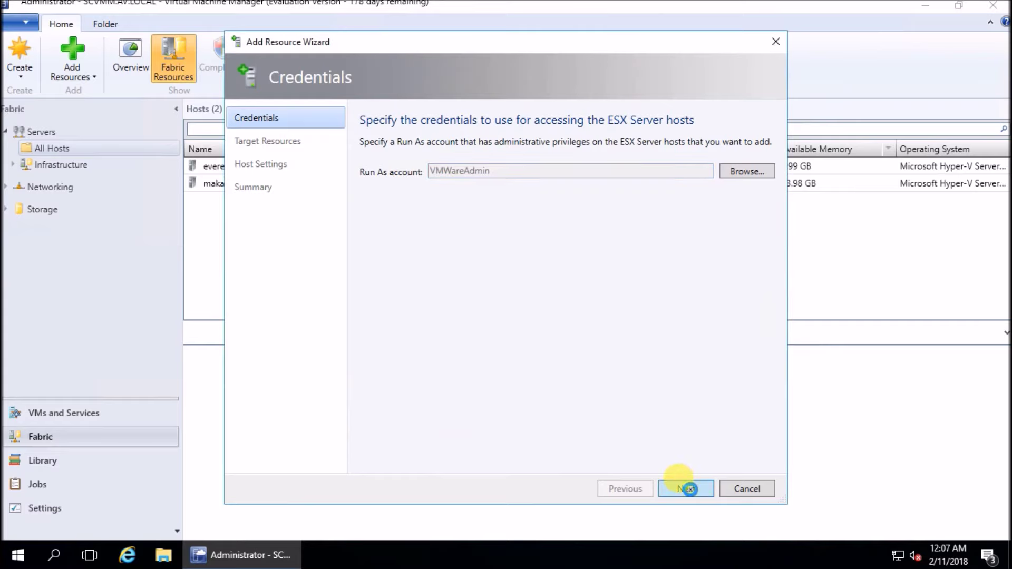
pyautogui.click(393, 230)
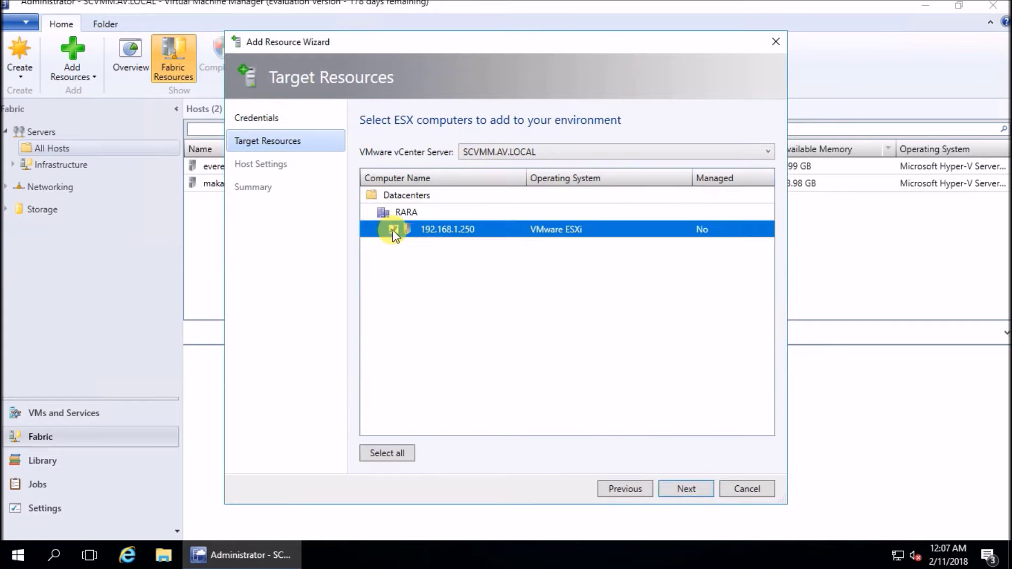
pyautogui.click(691, 496)
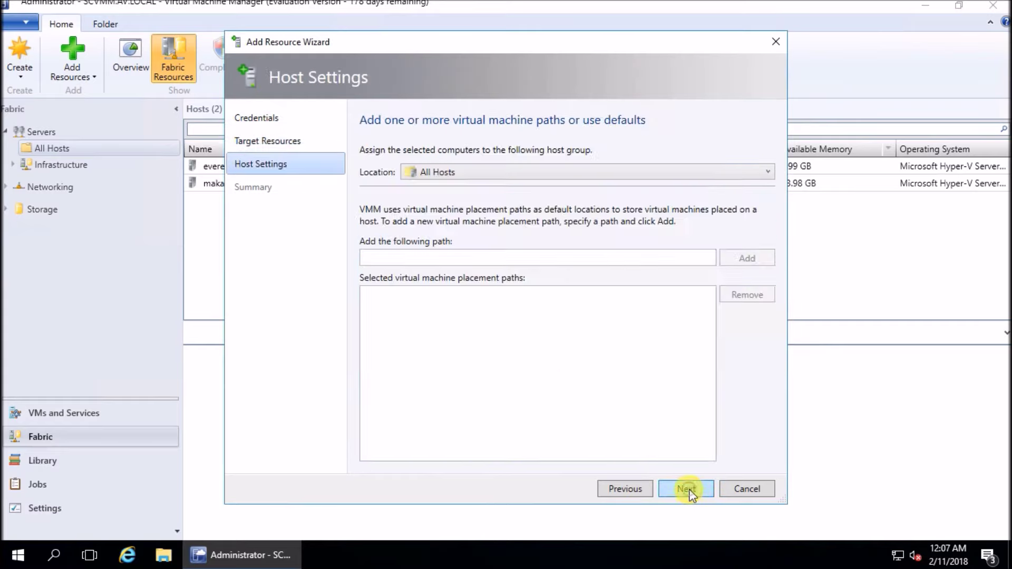
pyautogui.click(683, 490)
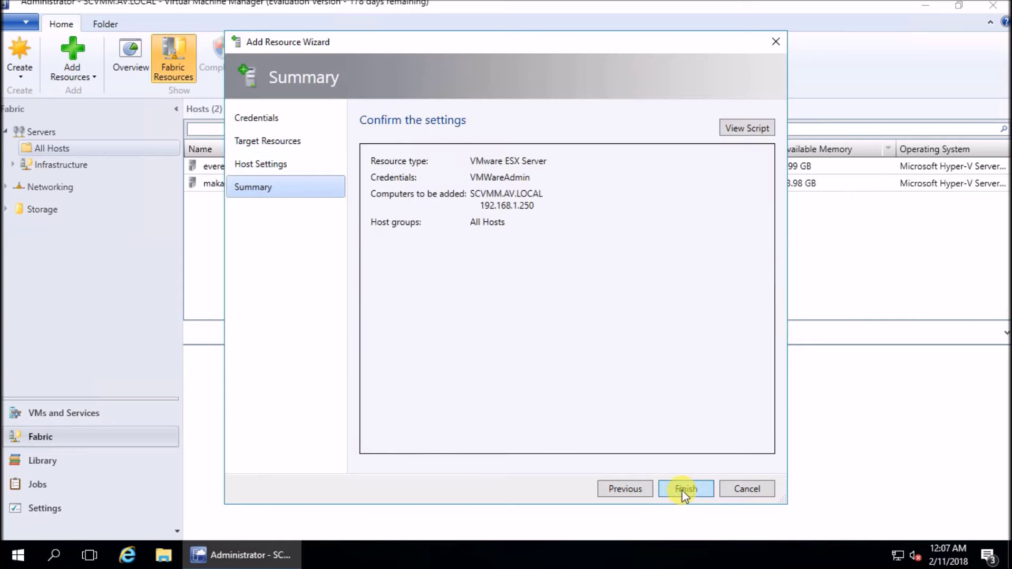
pyautogui.click(681, 489)
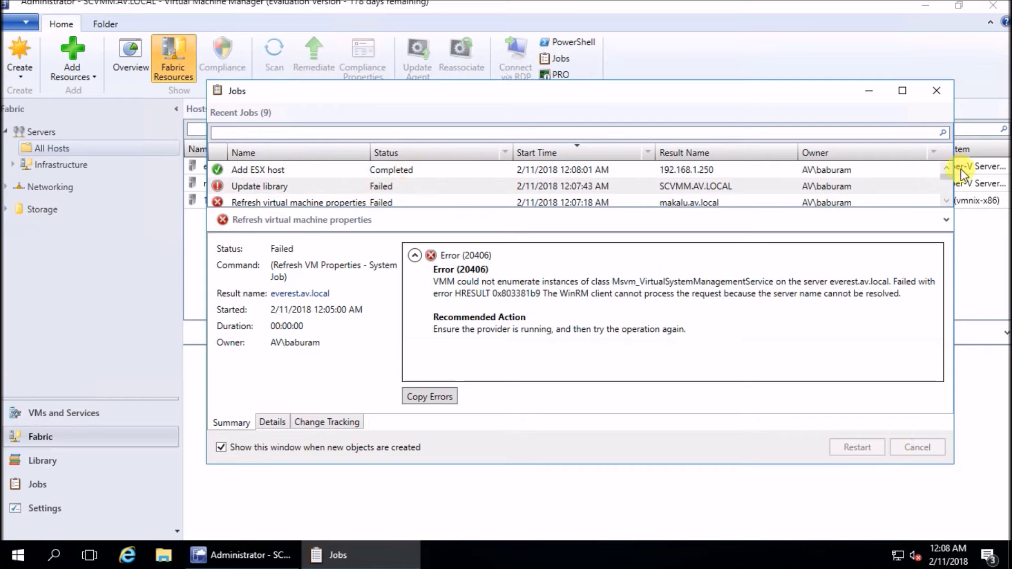
# Close Jobs and compare VMs on 192.168.1.250 (none), makalu (five) and everest (six)
pyautogui.click(936, 90)
pyautogui.click(45, 416)
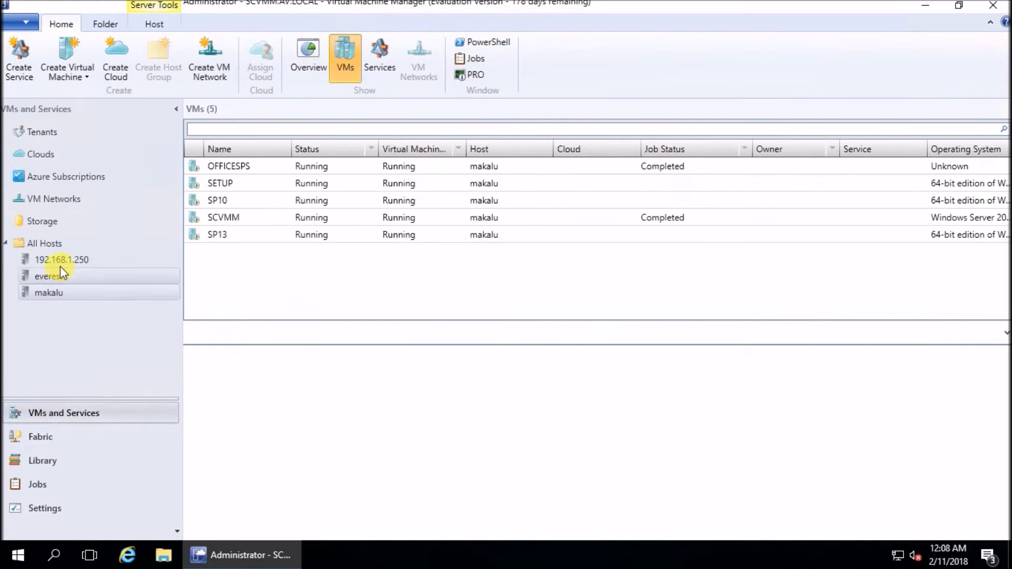
pyautogui.click(64, 260)
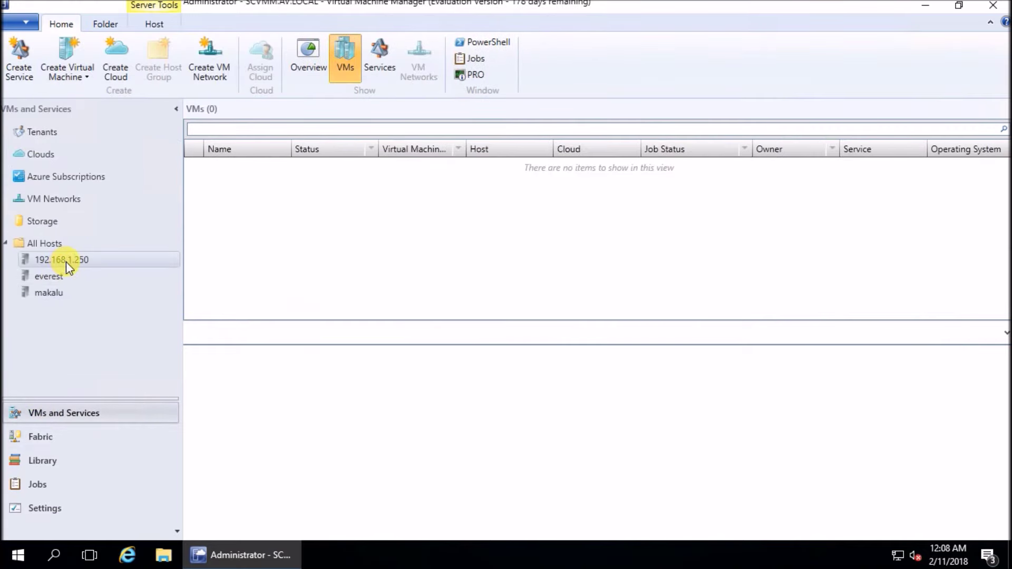
pyautogui.click(49, 297)
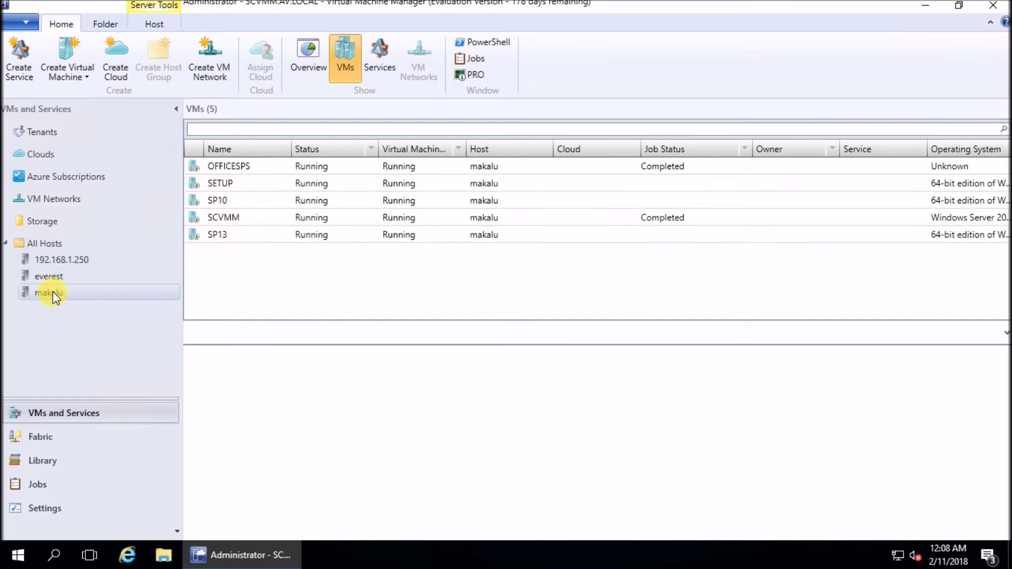
pyautogui.click(55, 278)
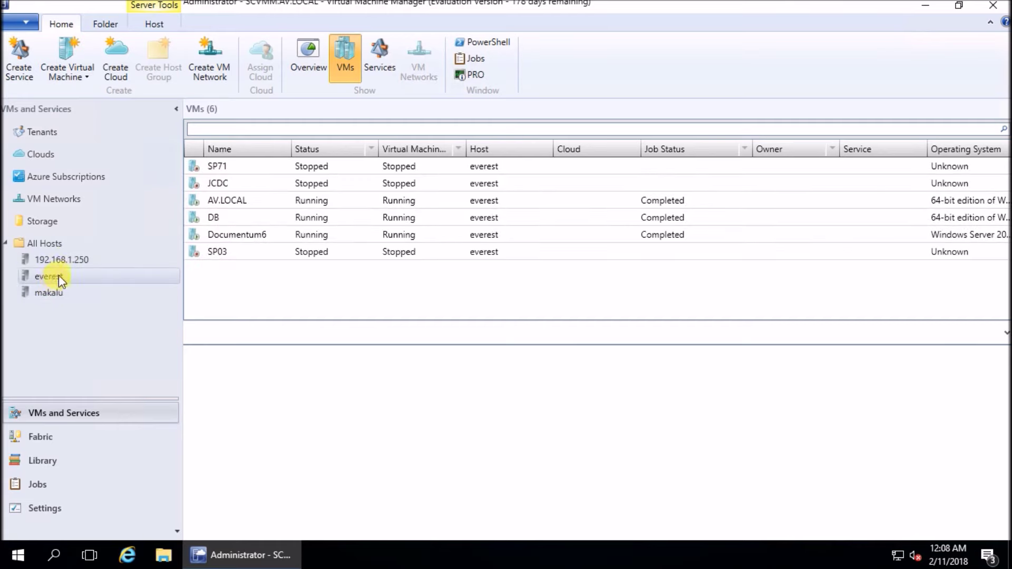
pyautogui.click(70, 260)
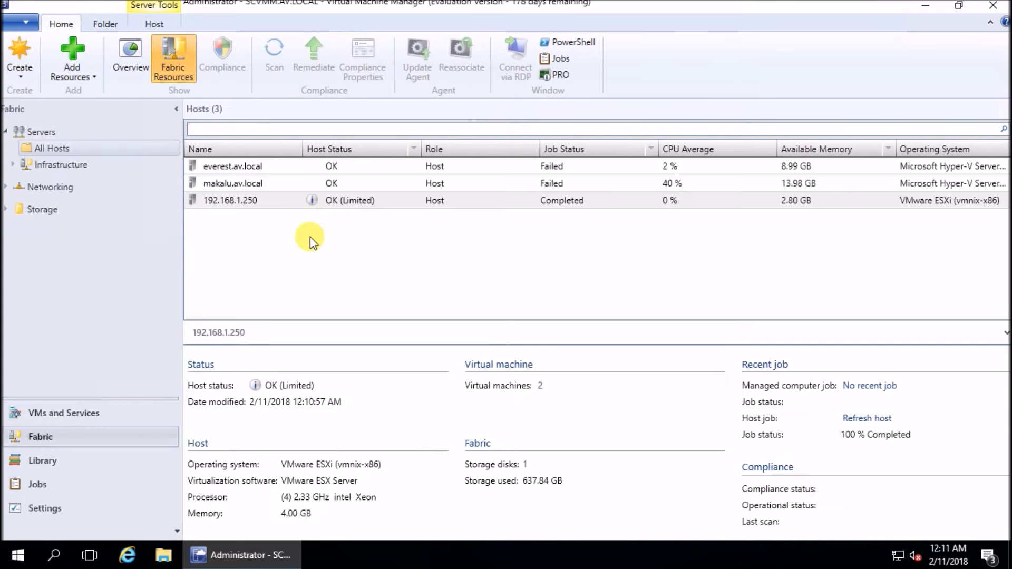
# Refresh host 192.168.1.250 and check the Refresh host job result in Jobs
pyautogui.rightClick(273, 204)
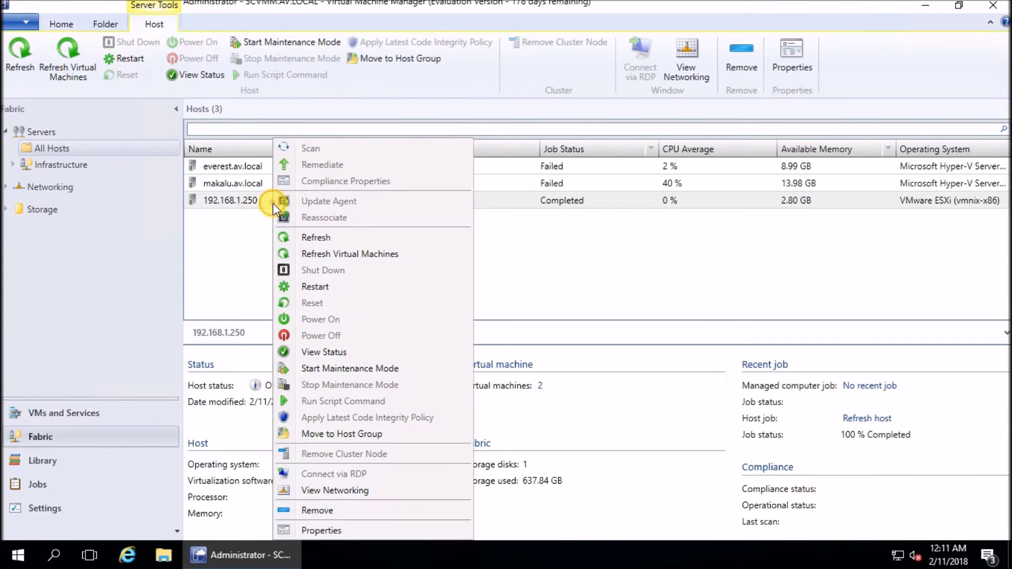
pyautogui.click(315, 238)
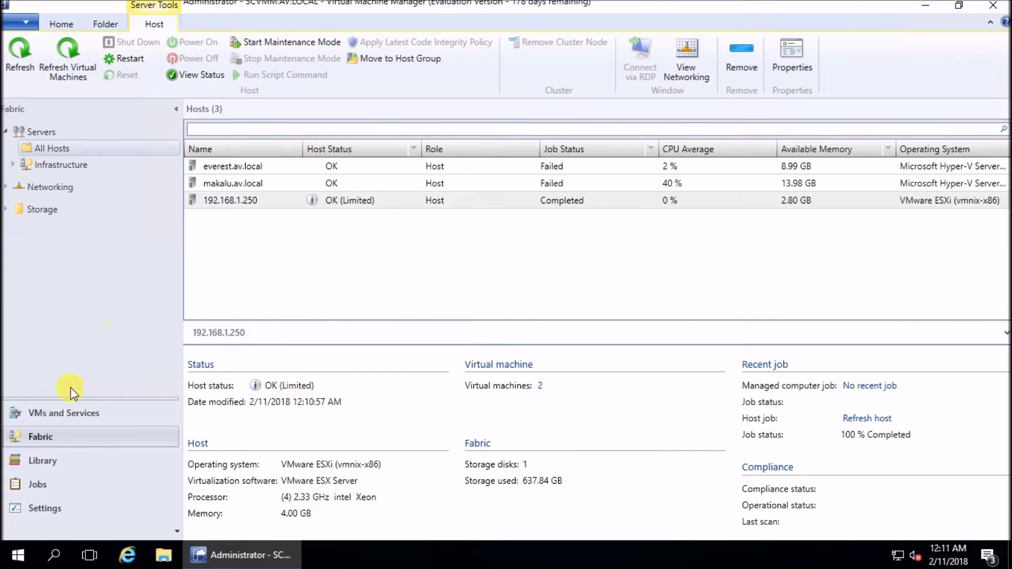
pyautogui.click(30, 485)
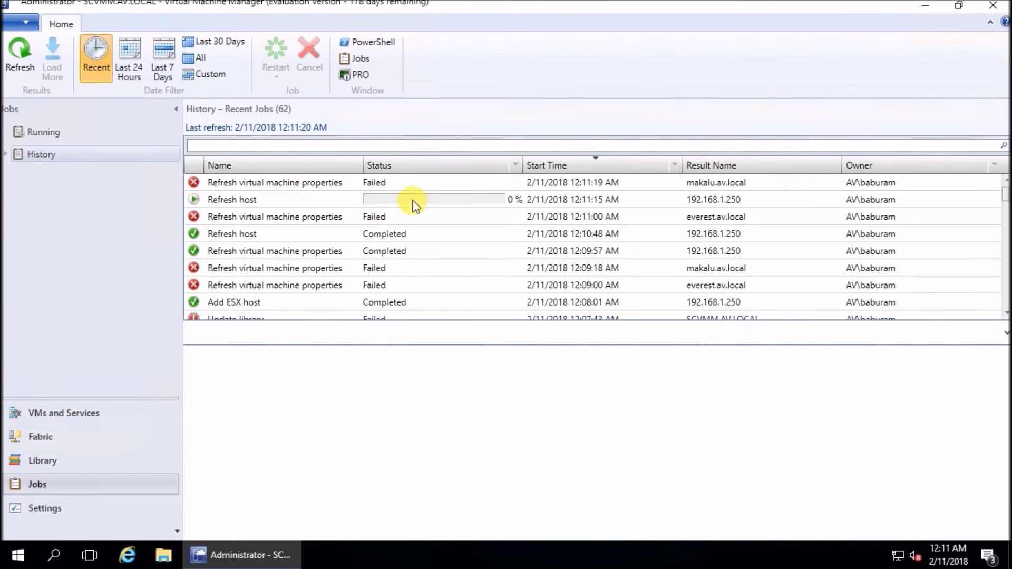
pyautogui.click(431, 200)
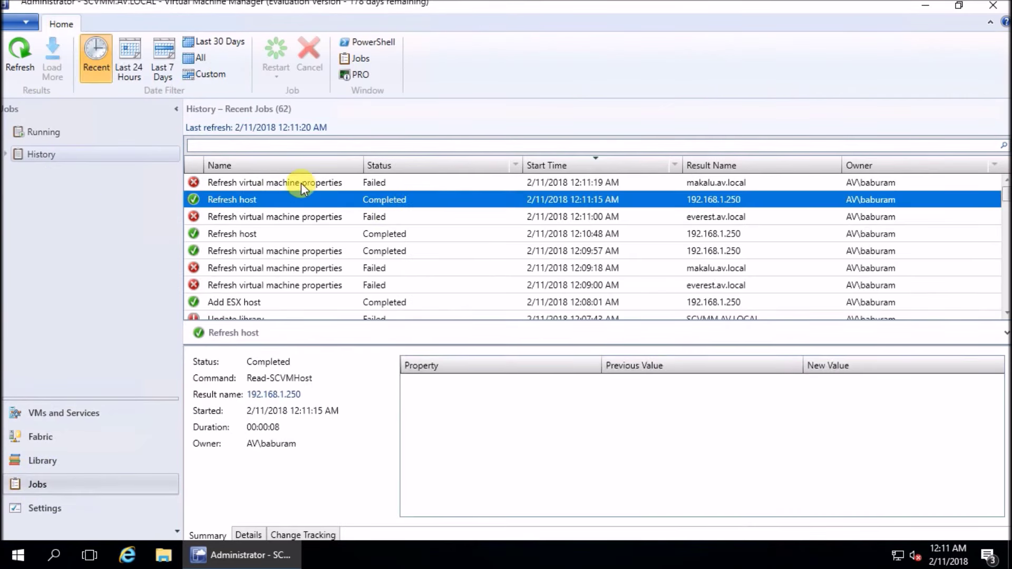
# Read the failed VM properties refresh error, then return to the virtual machines view
pyautogui.click(301, 182)
pyautogui.moveTo(583, 406); pyautogui.dragTo(684, 413)
pyautogui.click(243, 199)
pyautogui.click(53, 414)
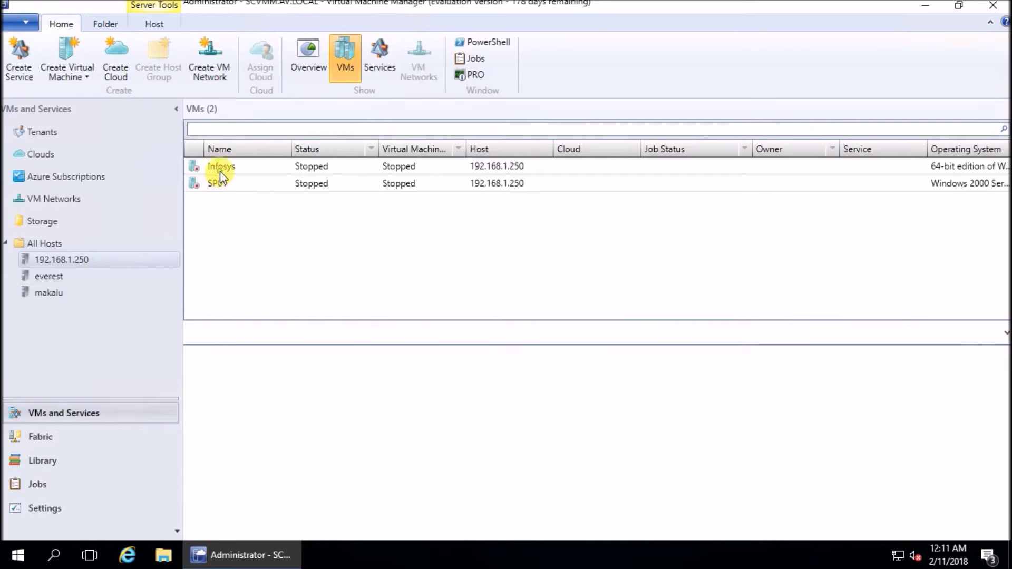
# View SP01's details, minimize the remote SCVMM session, and close the local vSphere Web Client browser
pyautogui.click(219, 186)
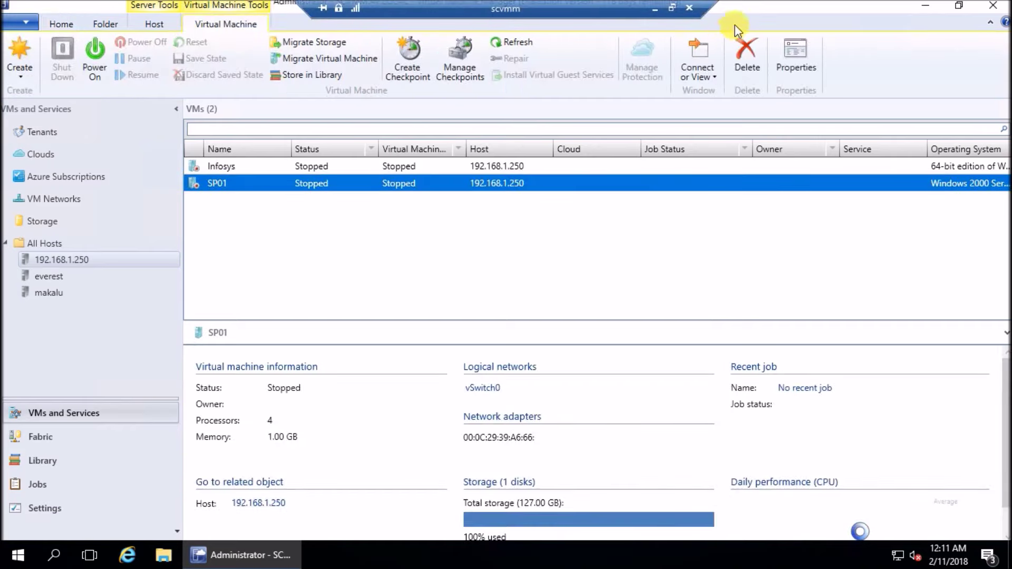
pyautogui.click(655, 9)
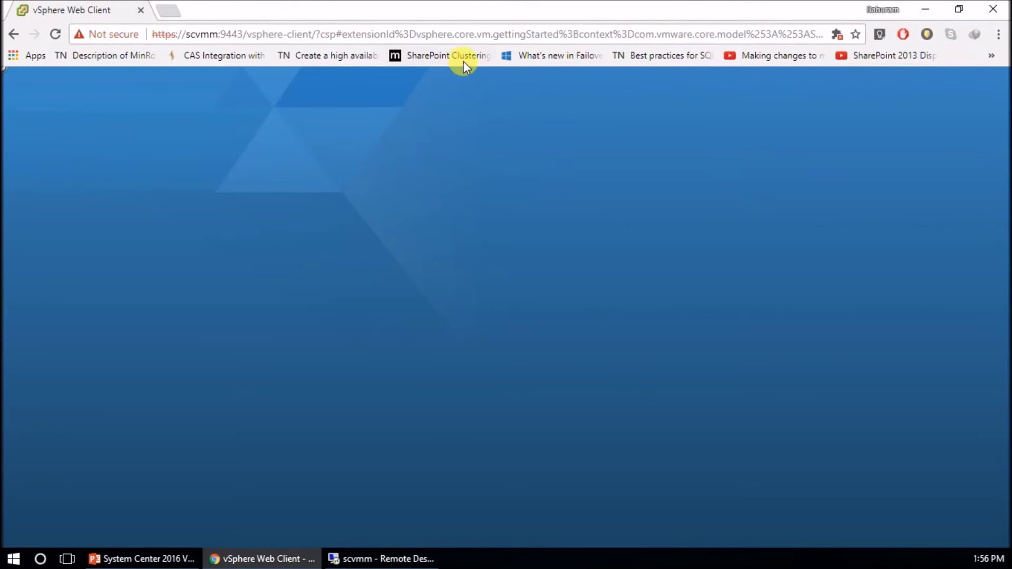
pyautogui.click(388, 559)
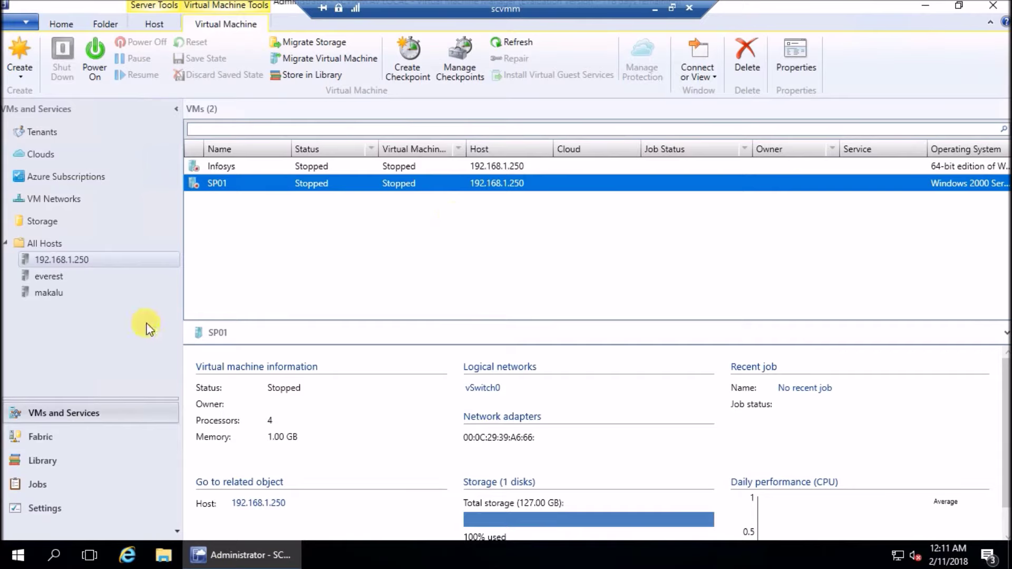
pyautogui.click(655, 9)
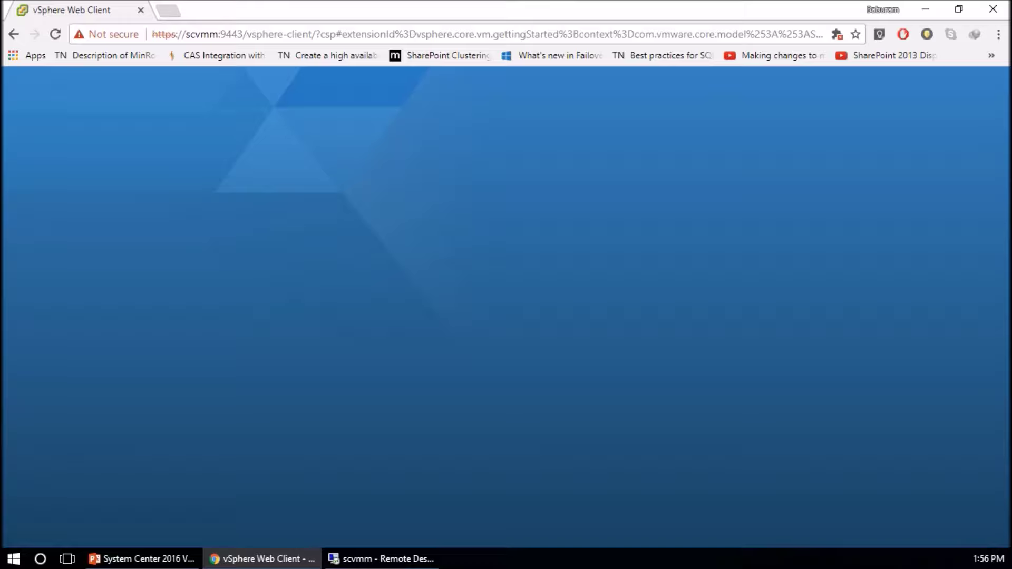
pyautogui.click(993, 9)
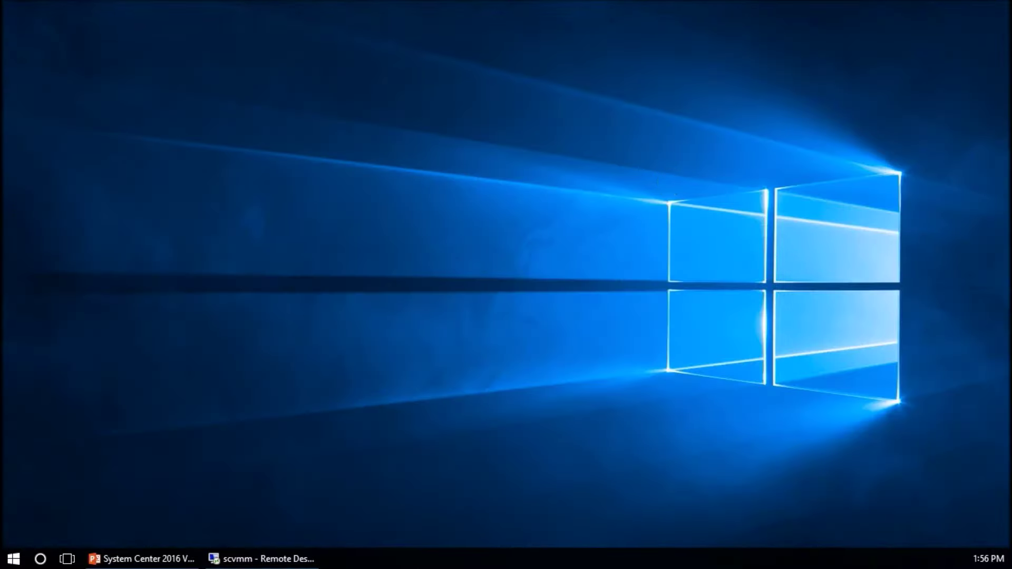
# Run setup from D:\System Center 2016 Virtual Machine Manager as administrator
pyautogui.press('super+e')
pyautogui.doubleClick(680, 133)
pyautogui.doubleClick(222, 341)
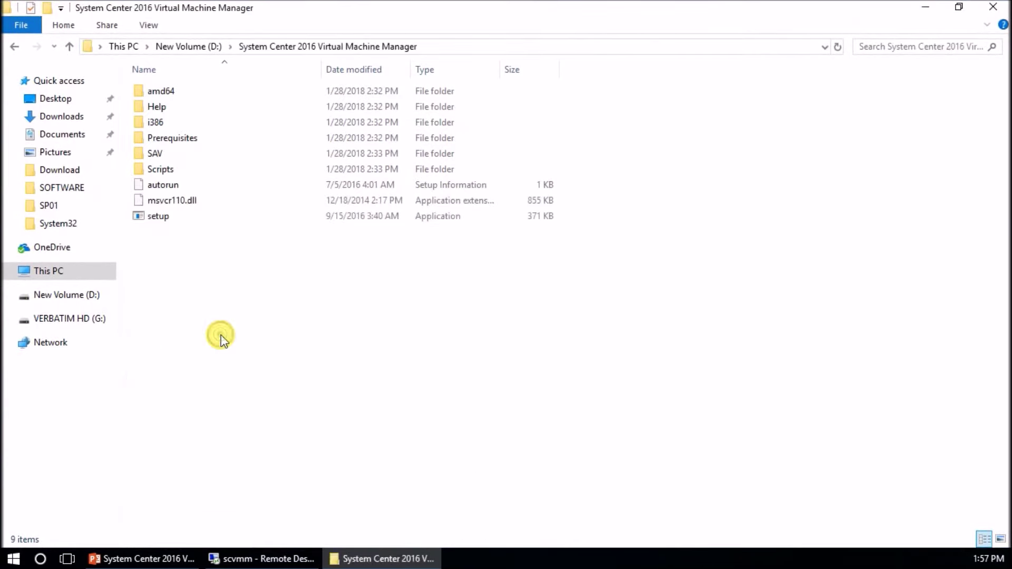
pyautogui.click(150, 214)
pyautogui.rightClick(148, 214)
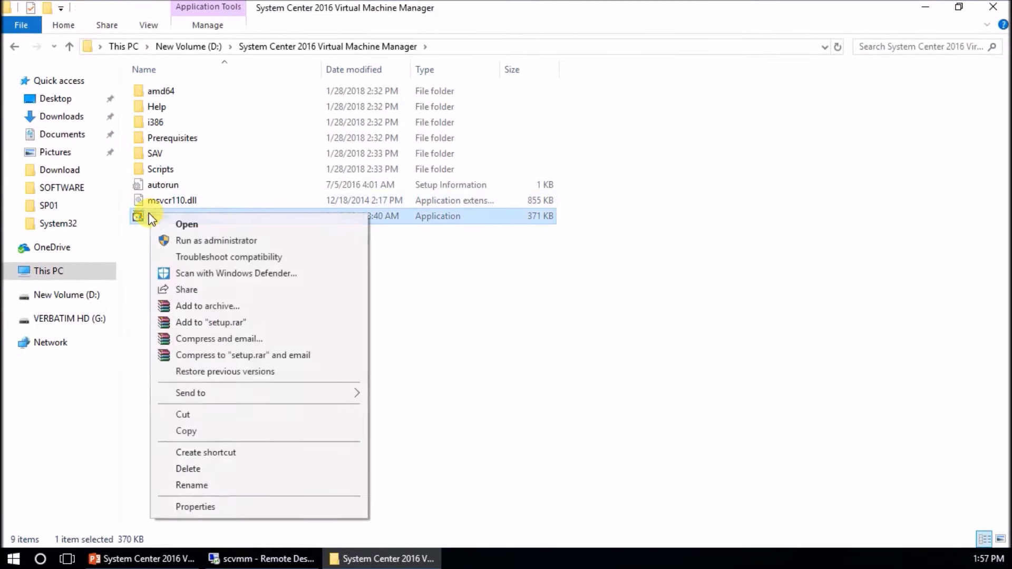
pyautogui.click(182, 242)
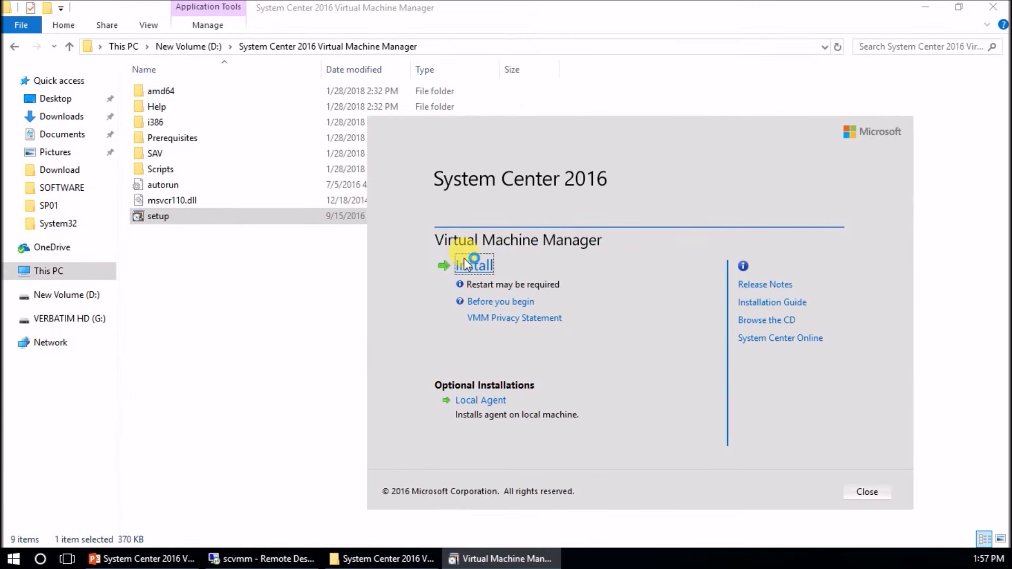
# Choose only the VMM console, accept the notices, and keep the default location and port 8100
pyautogui.click(466, 264)
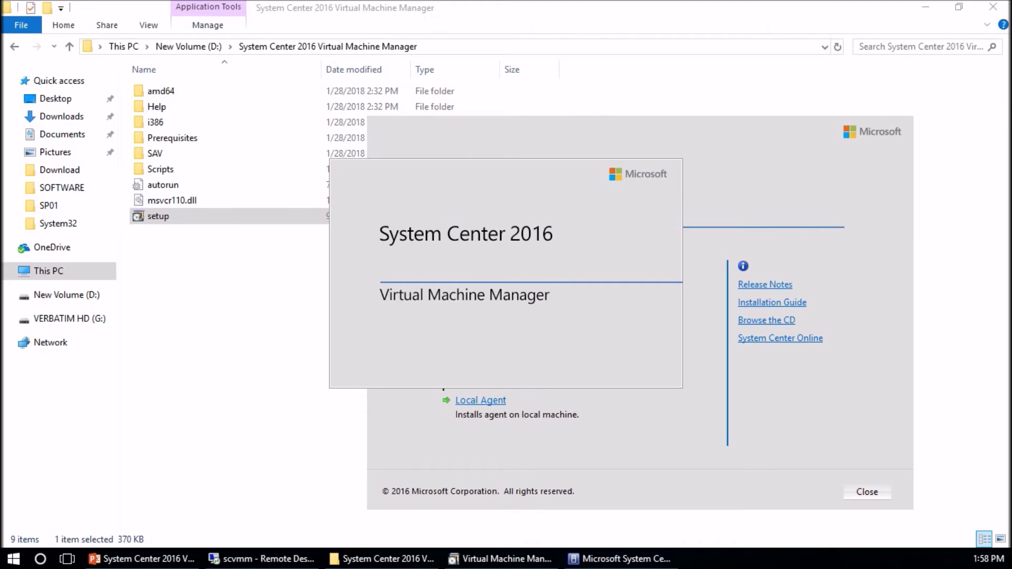
pyautogui.click(269, 293)
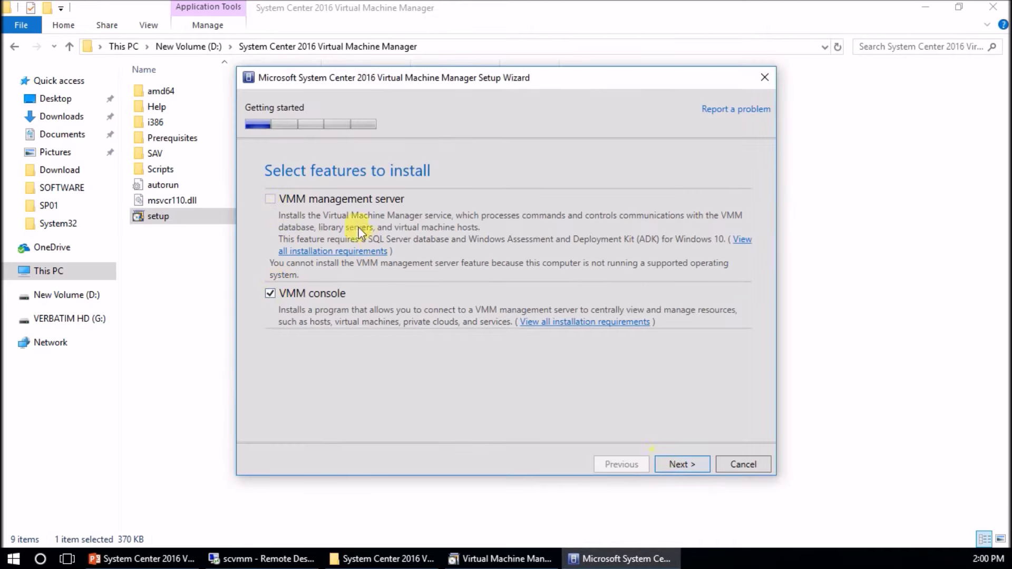
pyautogui.click(679, 466)
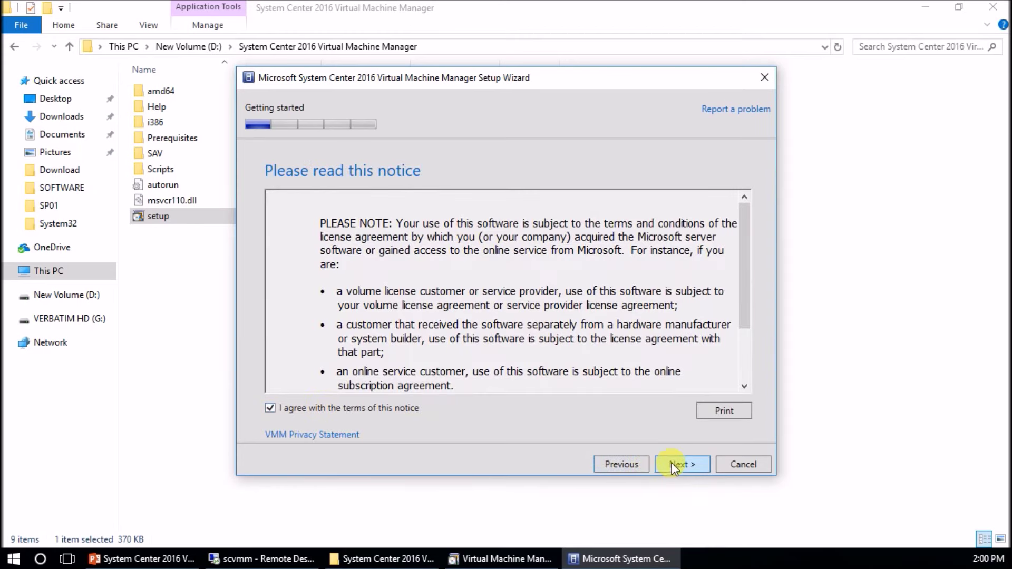
pyautogui.click(671, 463)
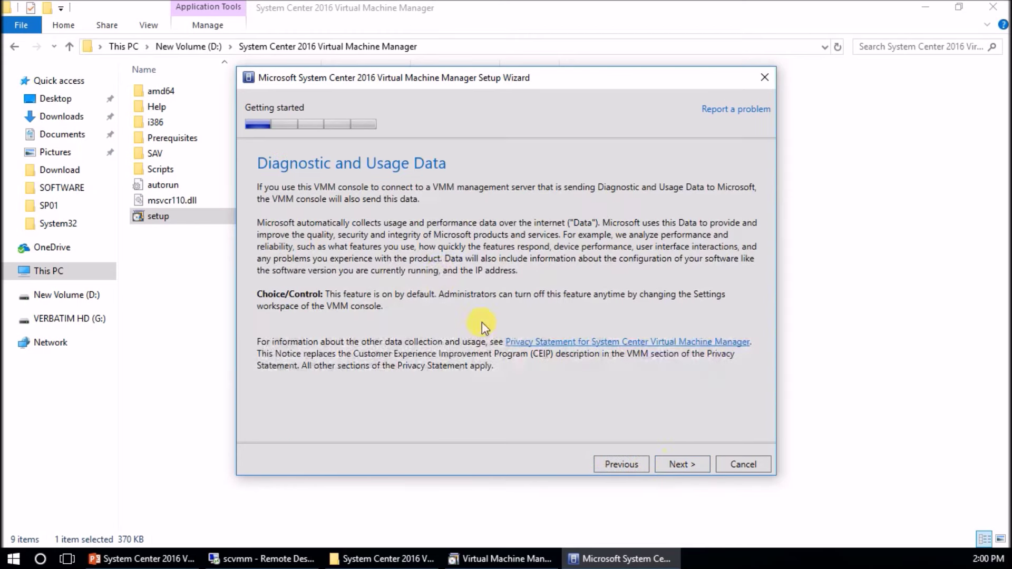
pyautogui.click(682, 462)
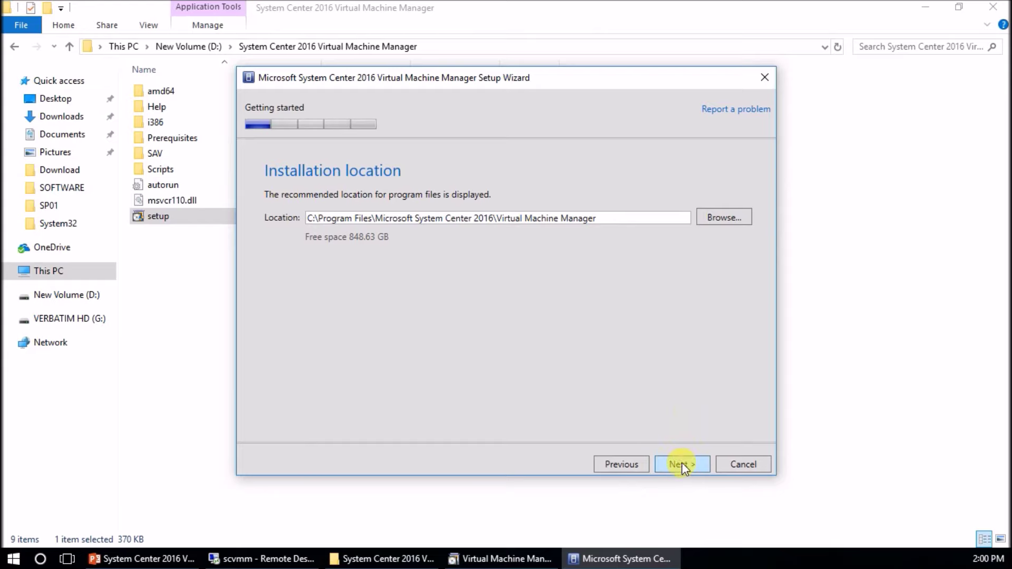
pyautogui.click(682, 463)
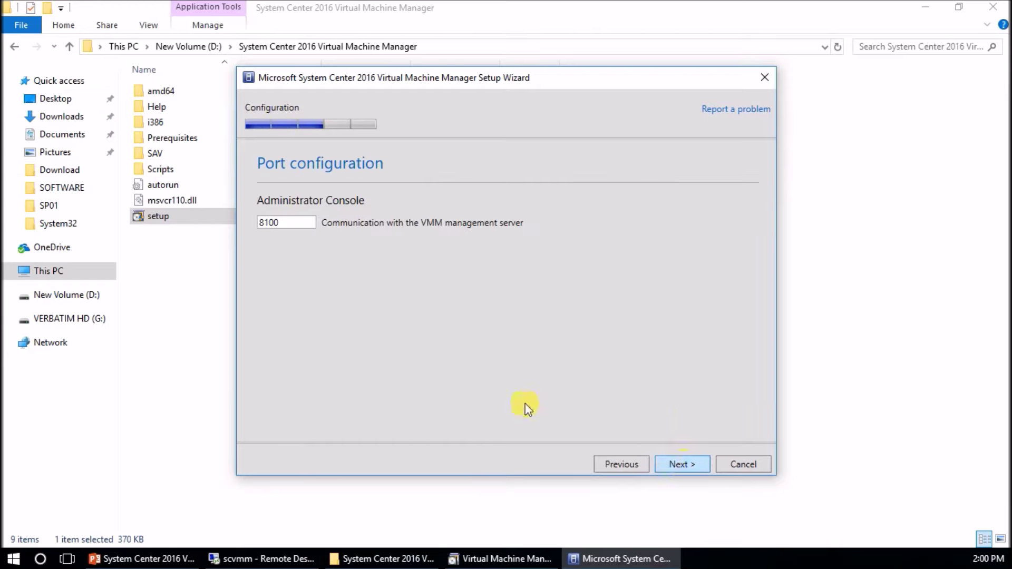
pyautogui.doubleClick(268, 222)
pyautogui.click(686, 460)
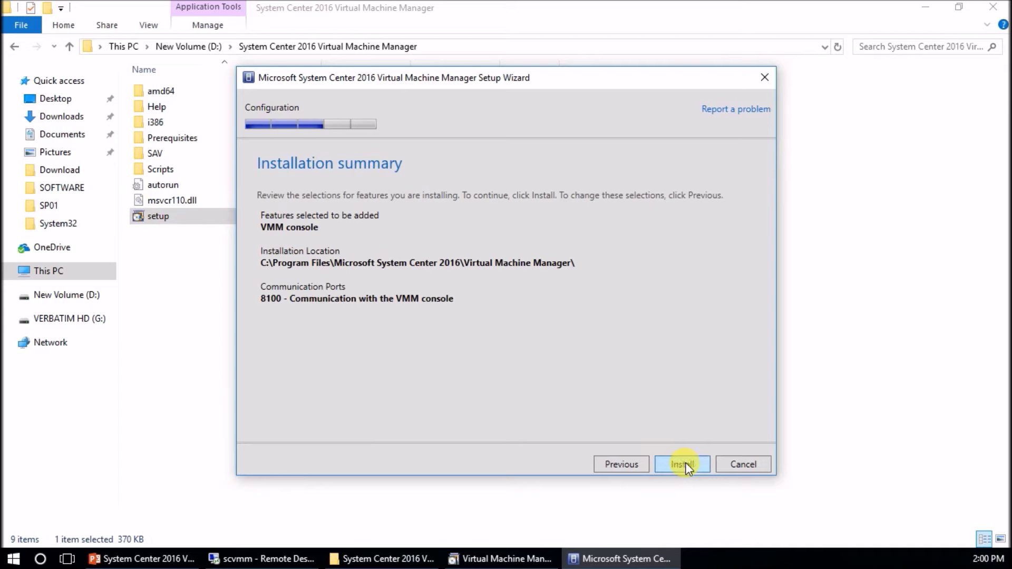
# Install the VMM console, close the finished wizard, and close the setup folder window
pyautogui.click(685, 463)
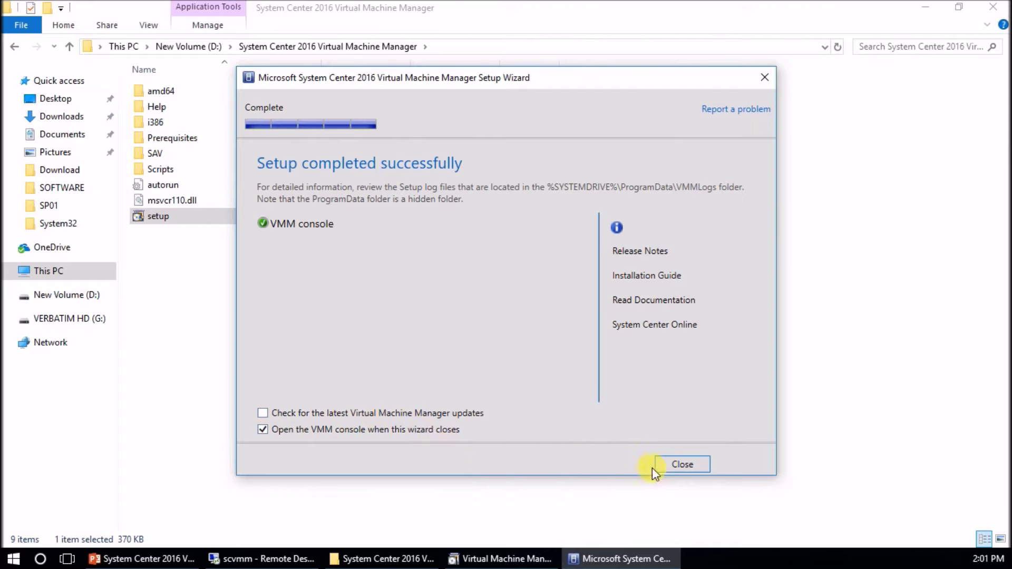
pyautogui.click(667, 467)
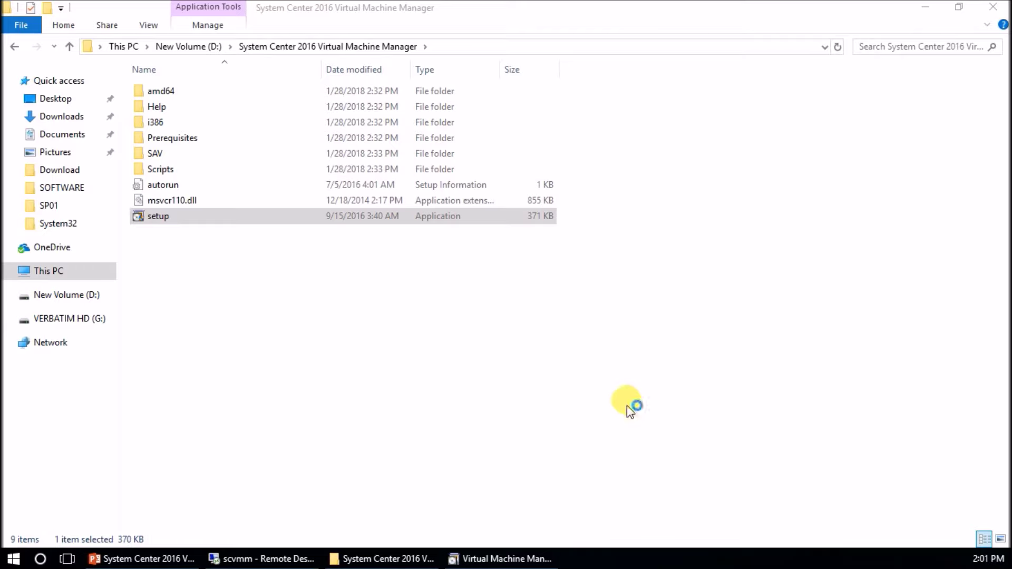
pyautogui.click(993, 7)
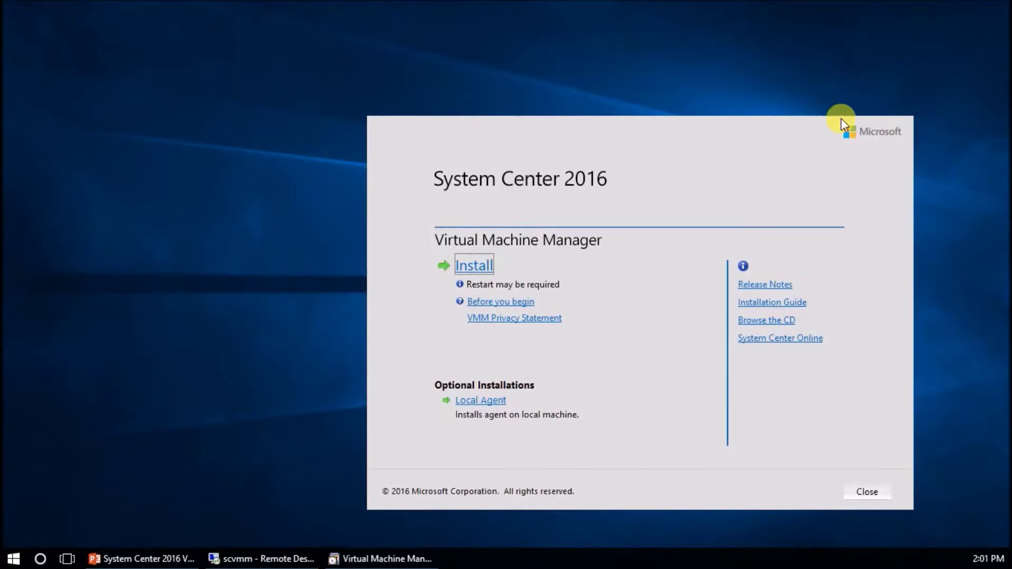
# Close the setup splash, maximize the local VMM console, and list makalu's five VMs
pyautogui.click(868, 492)
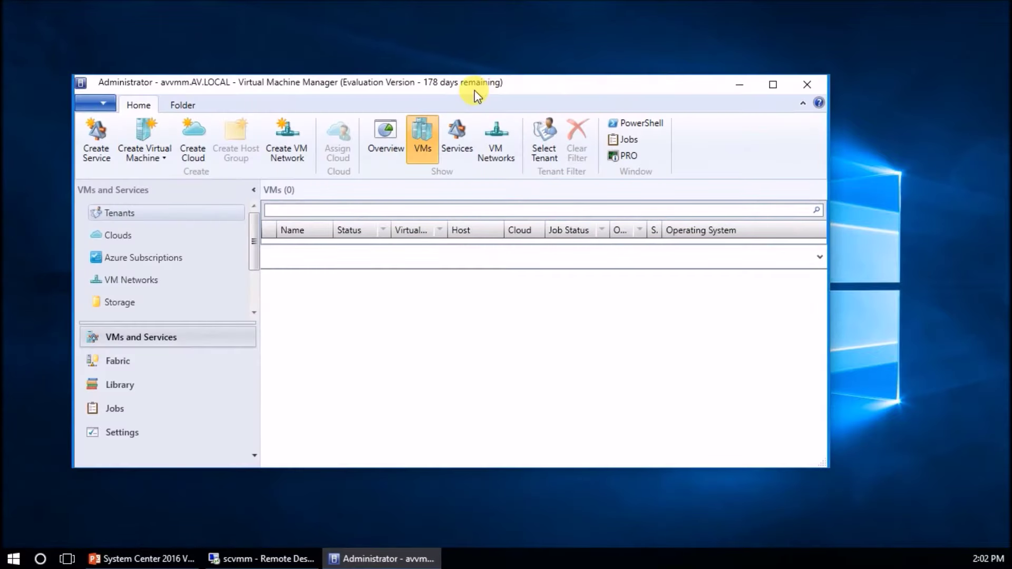
pyautogui.click(768, 86)
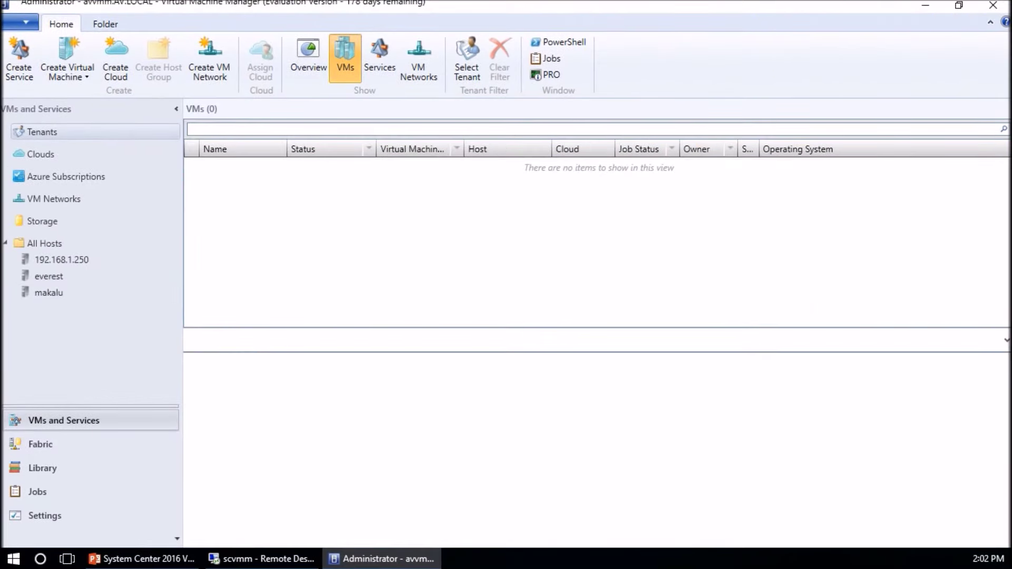
pyautogui.click(48, 293)
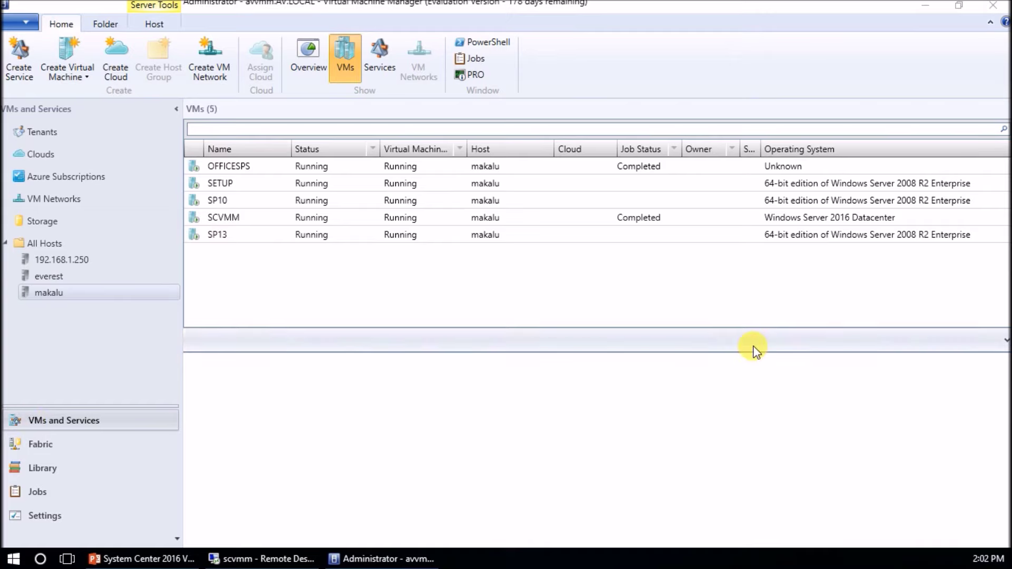